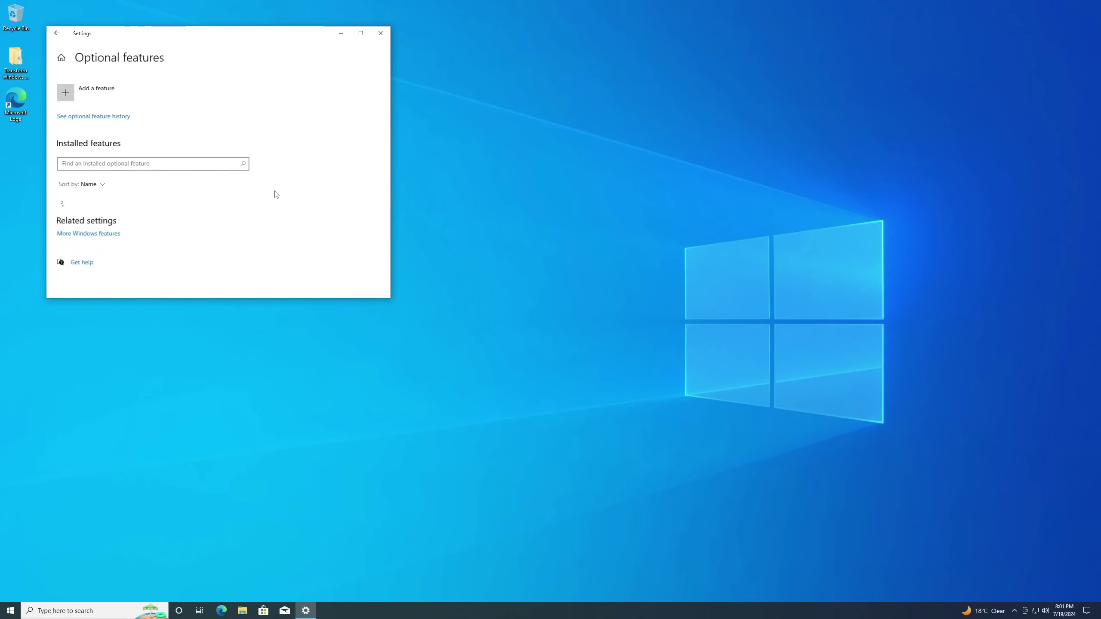
- Uninstall the Windows Hello Face and Microsoft Quick Assist optional features
{"action": "scroll", "coordinate": [246, 219], "scroll_direction": "down", "scroll_amount": 10}
{"action": "left_click", "coordinate": [219, 233]}
{"action": "left_click", "coordinate": [226, 290]}
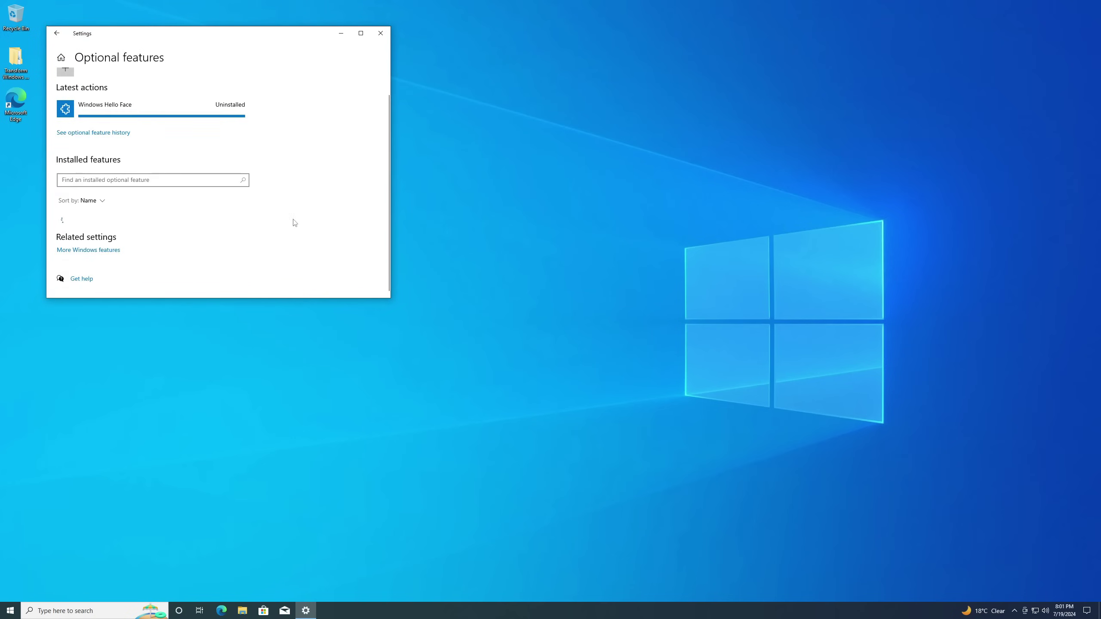
{"action": "scroll", "coordinate": [327, 235], "scroll_direction": "down", "scroll_amount": 6}
{"action": "scroll", "coordinate": [222, 196], "scroll_direction": "up", "scroll_amount": 2}
{"action": "left_click", "coordinate": [223, 163]}
{"action": "left_click", "coordinate": [222, 215]}
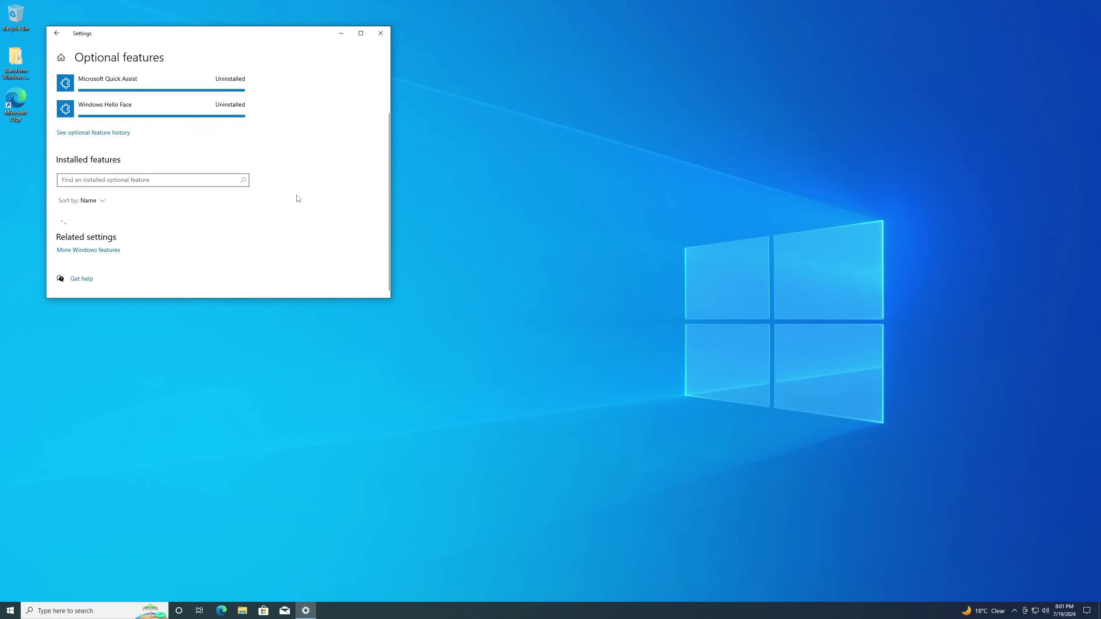
- Find and install the XPS Viewer optional feature, and close Settings when it is done
{"action": "scroll", "coordinate": [297, 199], "scroll_direction": "up", "scroll_amount": 3}
{"action": "left_click", "coordinate": [82, 92]}
{"action": "type", "text": "xps"}
{"action": "left_click", "coordinate": [87, 102]}
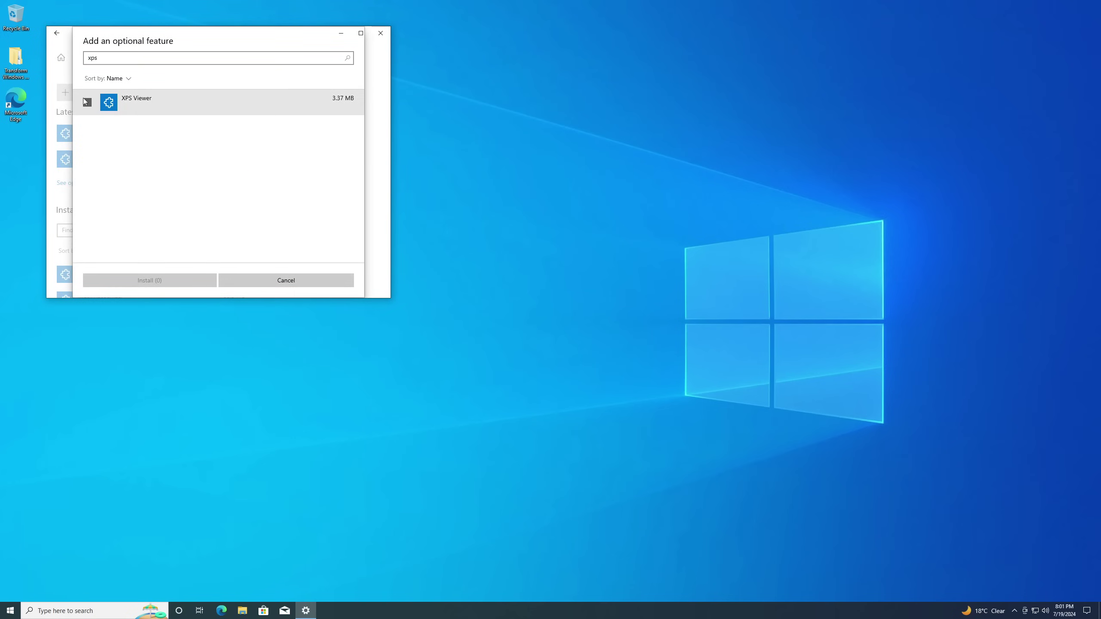
{"action": "left_click", "coordinate": [146, 281]}
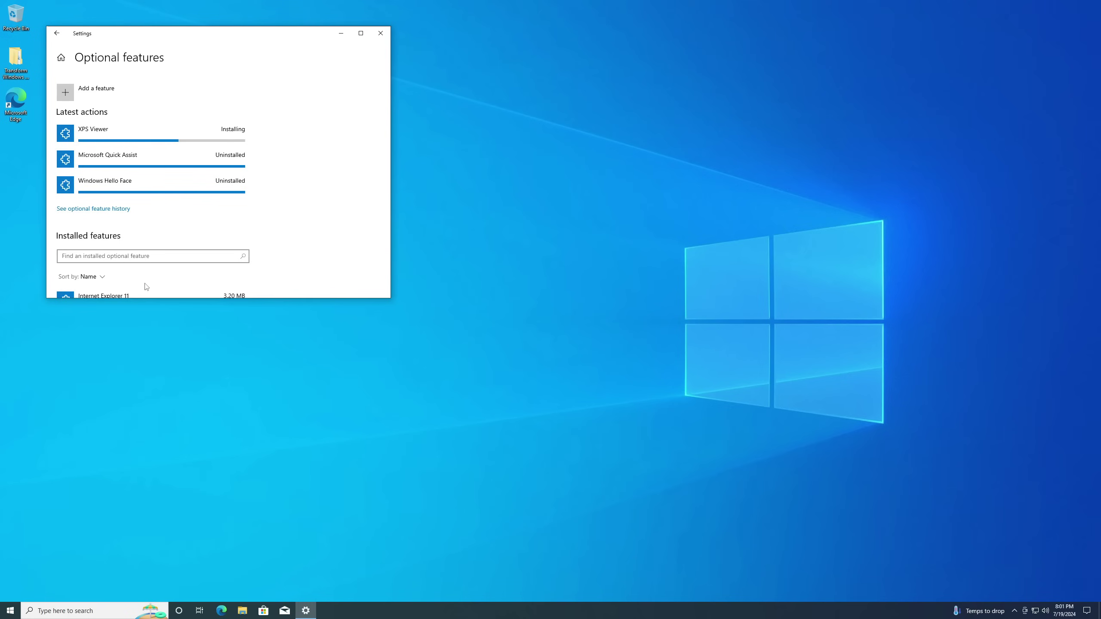
{"action": "left_click", "coordinate": [380, 33]}
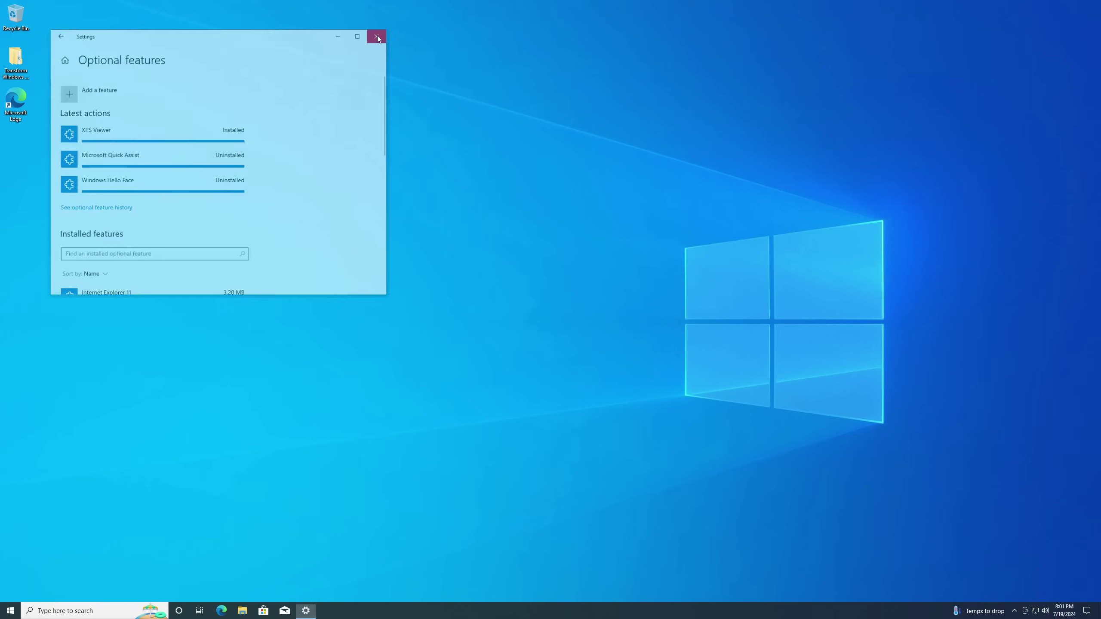
- Open the Local Group Policy Editor and show the user-level Start Menu and Taskbar policies under Administrative Templates
{"action": "left_click", "coordinate": [87, 611]}
{"action": "type", "text": "gpedit"}
{"action": "key", "text": "Return"}
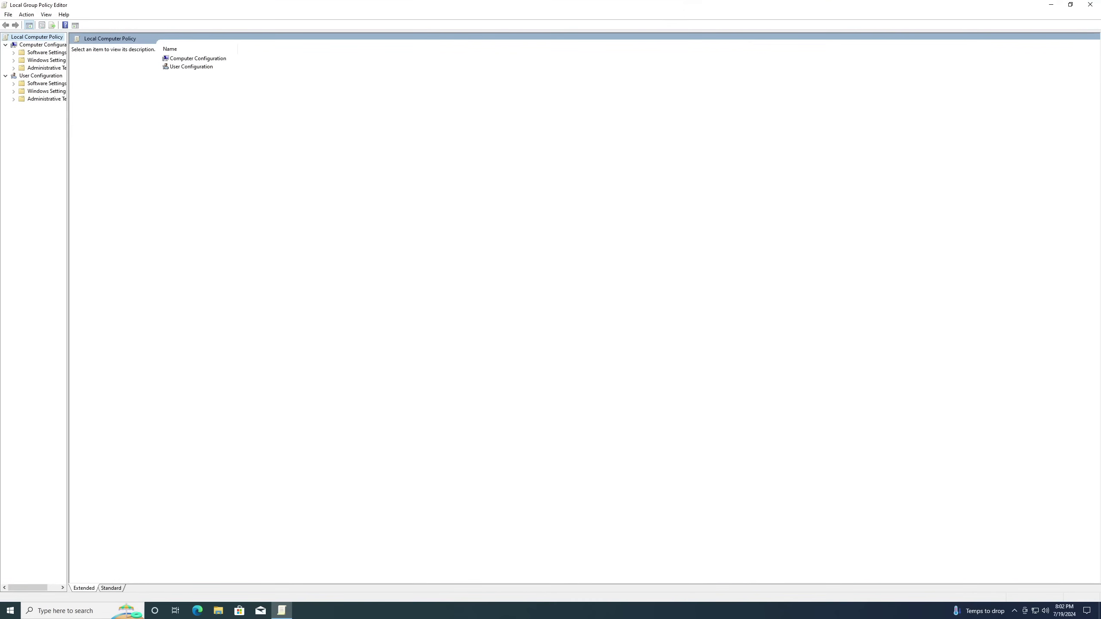
{"action": "left_click", "coordinate": [13, 99]}
{"action": "left_click", "coordinate": [62, 138]}
- Enable the policy "Remove the People Bar from the taskbar"
{"action": "left_click", "coordinate": [378, 156]}
{"action": "double_click", "coordinate": [378, 156]}
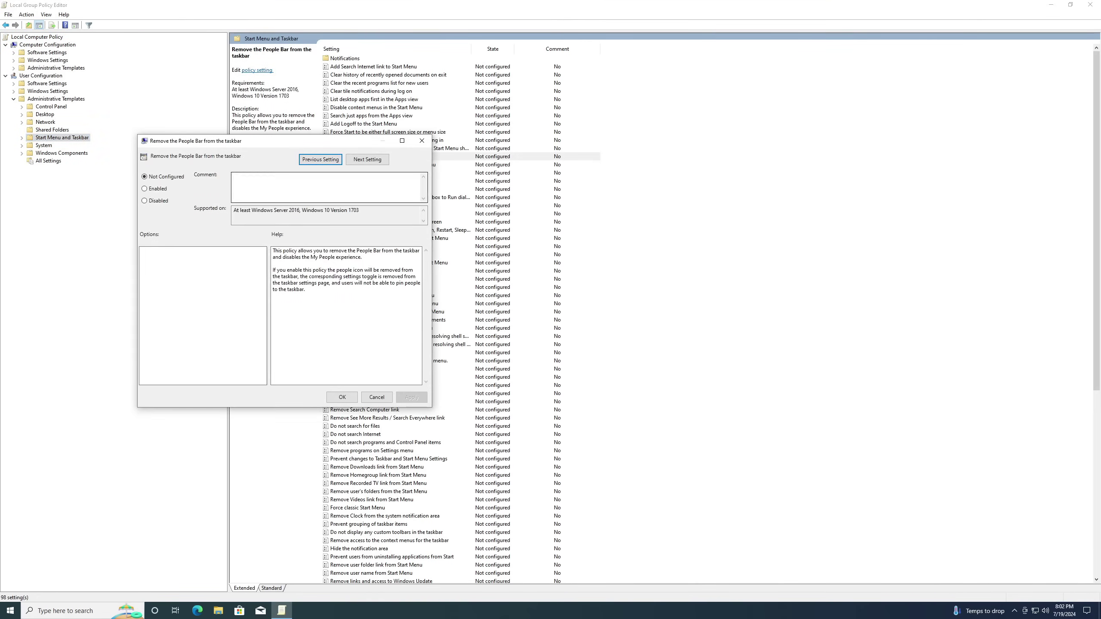
{"action": "left_click", "coordinate": [145, 188]}
{"action": "left_click", "coordinate": [415, 399]}
{"action": "left_click", "coordinate": [342, 397]}
- Enable the policy "Remove the Meet Now icon" and close the policy editor
{"action": "scroll", "coordinate": [369, 399], "scroll_direction": "down", "scroll_amount": 10}
{"action": "double_click", "coordinate": [389, 461]}
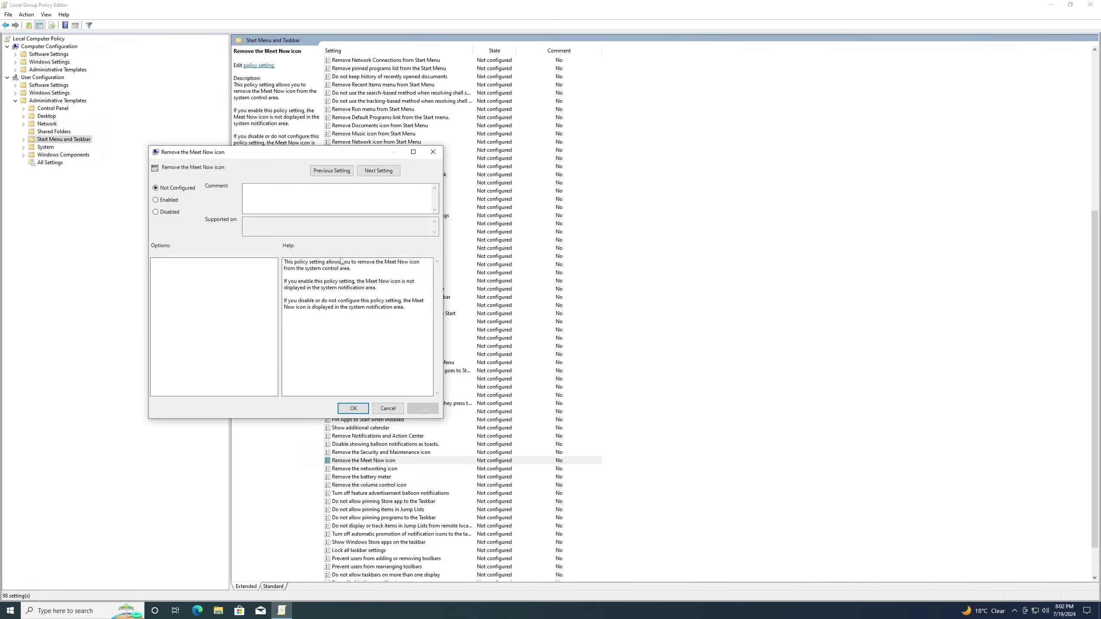
{"action": "left_click", "coordinate": [155, 199]}
{"action": "left_click", "coordinate": [420, 412]}
{"action": "left_click", "coordinate": [353, 409]}
{"action": "left_click", "coordinate": [1090, 5]}
- Rearrange the Transform Windows 10 to Windows 7 folder and Microsoft Edge icons on the desktop, and open the folder's subfolder 1
{"action": "left_click_drag", "start_coordinate": [16, 61], "coordinate": [403, 189]}
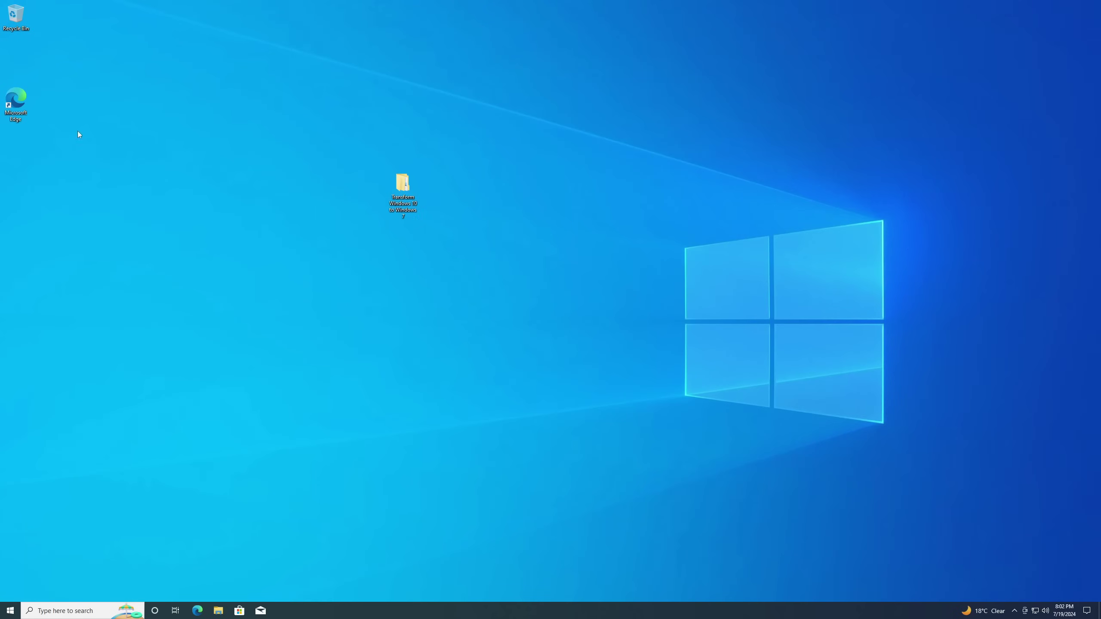
{"action": "left_click_drag", "start_coordinate": [16, 102], "coordinate": [16, 58]}
{"action": "double_click", "coordinate": [404, 198]}
{"action": "double_click", "coordinate": [405, 230]}
- Merge the registry file Disable 3D Objects Folder Win10 64 into the registry
{"action": "double_click", "coordinate": [404, 246]}
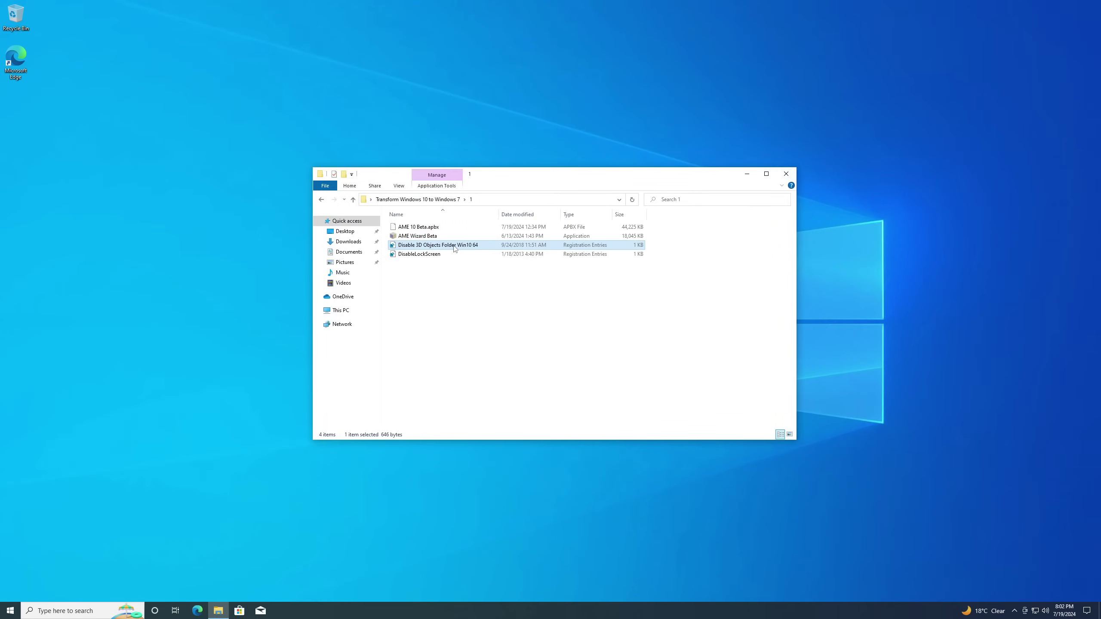
{"action": "left_click", "coordinate": [505, 360]}
{"action": "left_click", "coordinate": [616, 319]}
{"action": "left_click", "coordinate": [648, 309]}
- Merge the DisableLockScreen registry file into the registry
{"action": "right_click", "coordinate": [421, 256]}
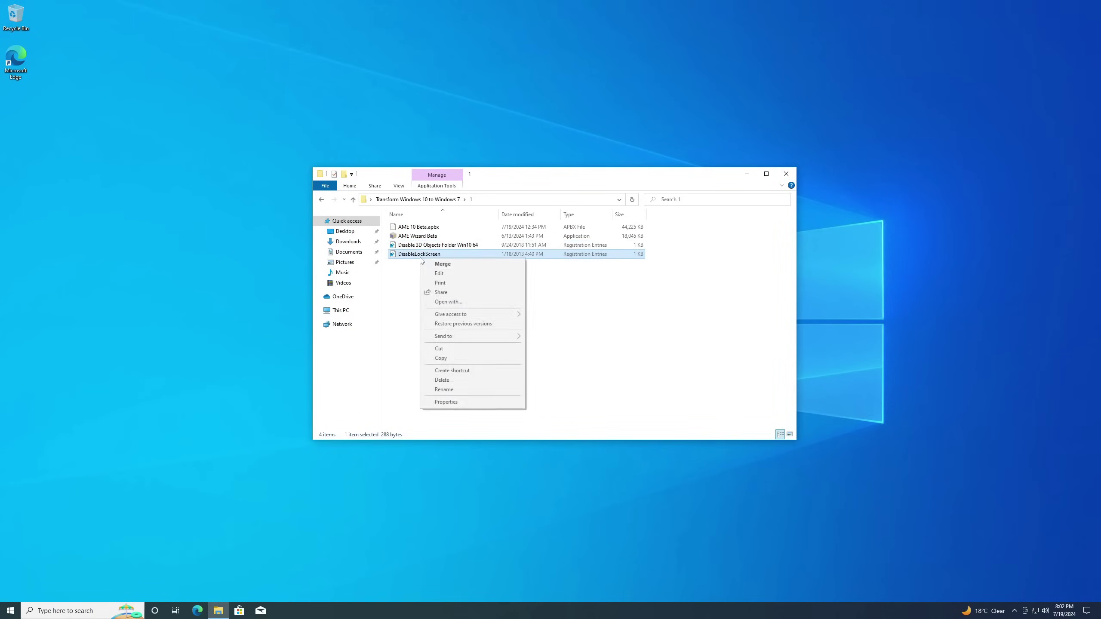
{"action": "left_click", "coordinate": [438, 264]}
{"action": "left_click", "coordinate": [525, 360]}
{"action": "left_click", "coordinate": [616, 320]}
{"action": "left_click", "coordinate": [646, 305]}
{"action": "left_click", "coordinate": [647, 306]}
- Run AME Wizard Beta with administrator rights
{"action": "right_click", "coordinate": [430, 235]}
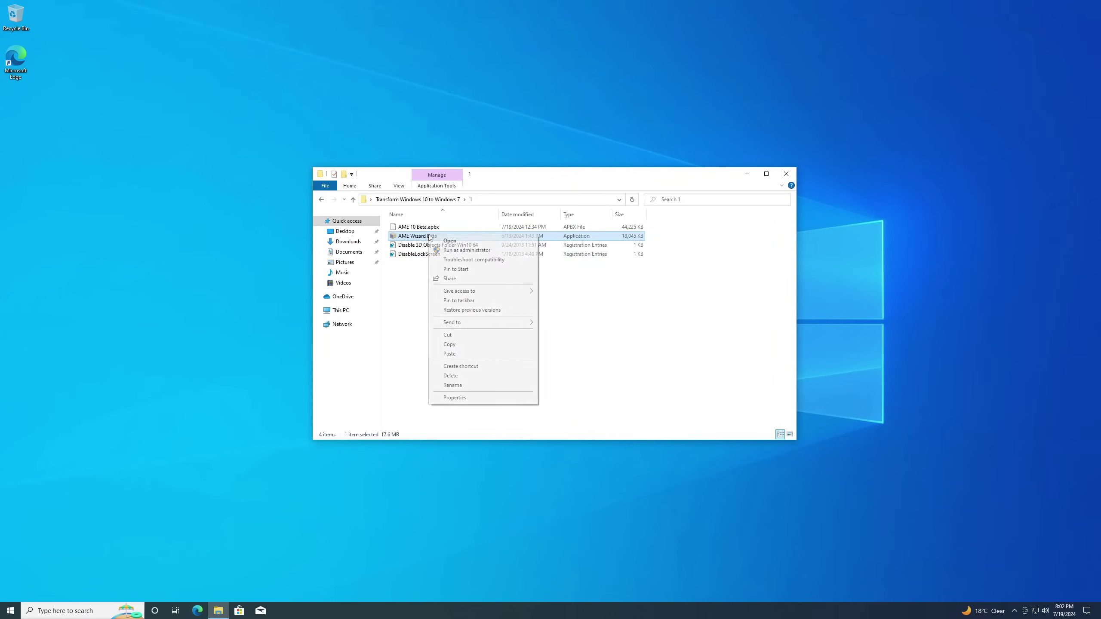
{"action": "left_click", "coordinate": [451, 251]}
{"action": "left_click", "coordinate": [520, 366]}
{"action": "left_click", "coordinate": [520, 367]}
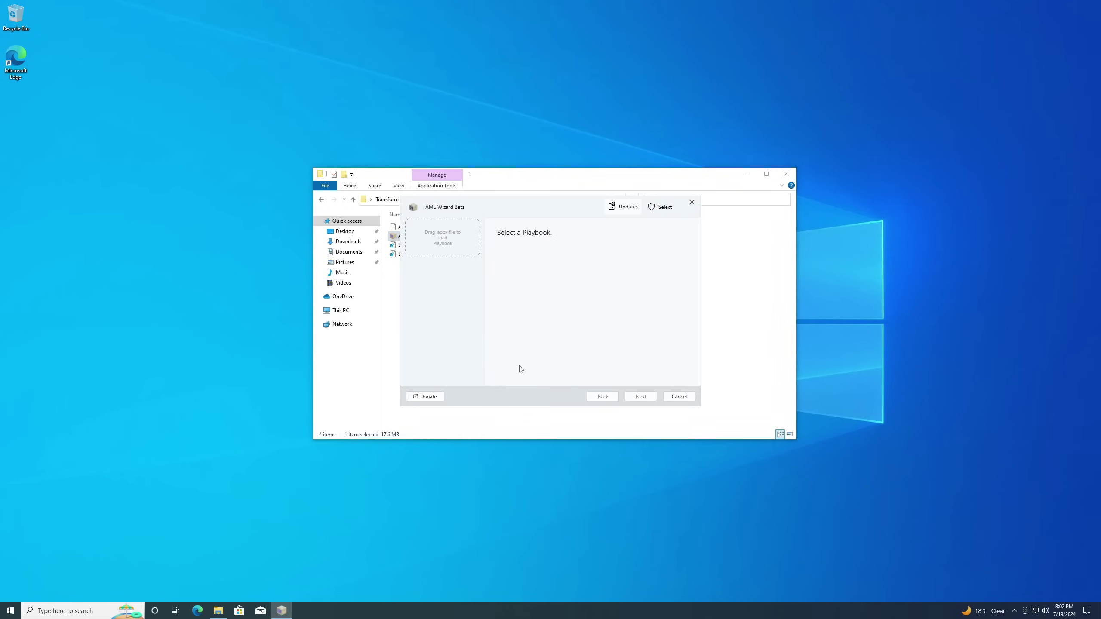
- Load the AME 10 Beta.apbx playbook into the wizard
{"action": "left_click", "coordinate": [437, 267]}
{"action": "left_click", "coordinate": [516, 256]}
{"action": "left_click", "coordinate": [841, 492]}
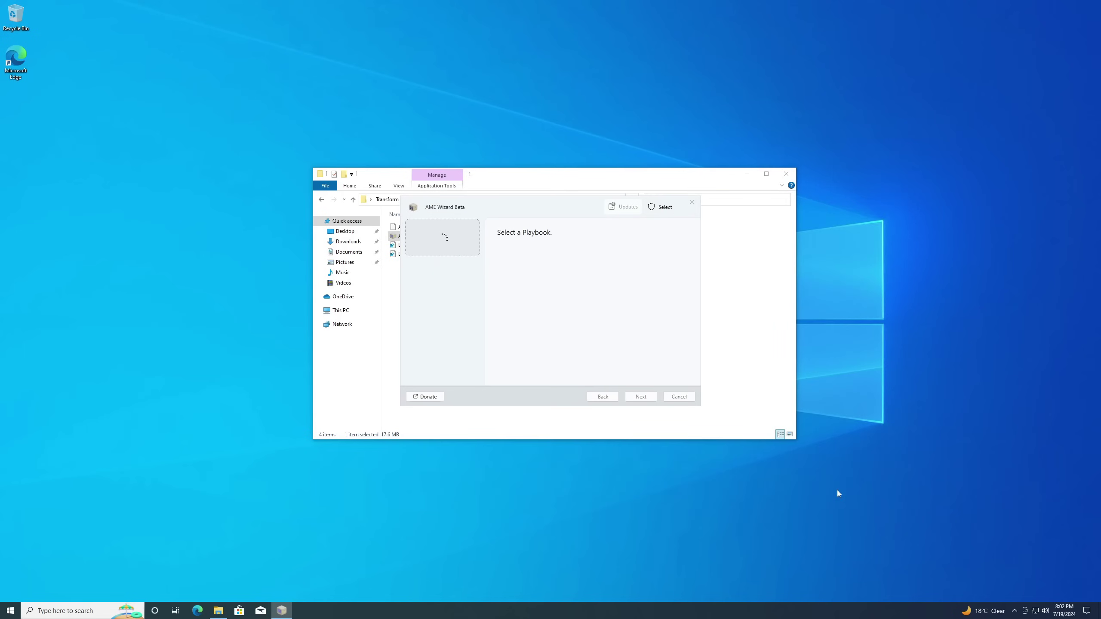
- Proceed through the AME 10 playbook's requirement checks and accept the license agreement
{"action": "left_click", "coordinate": [642, 396]}
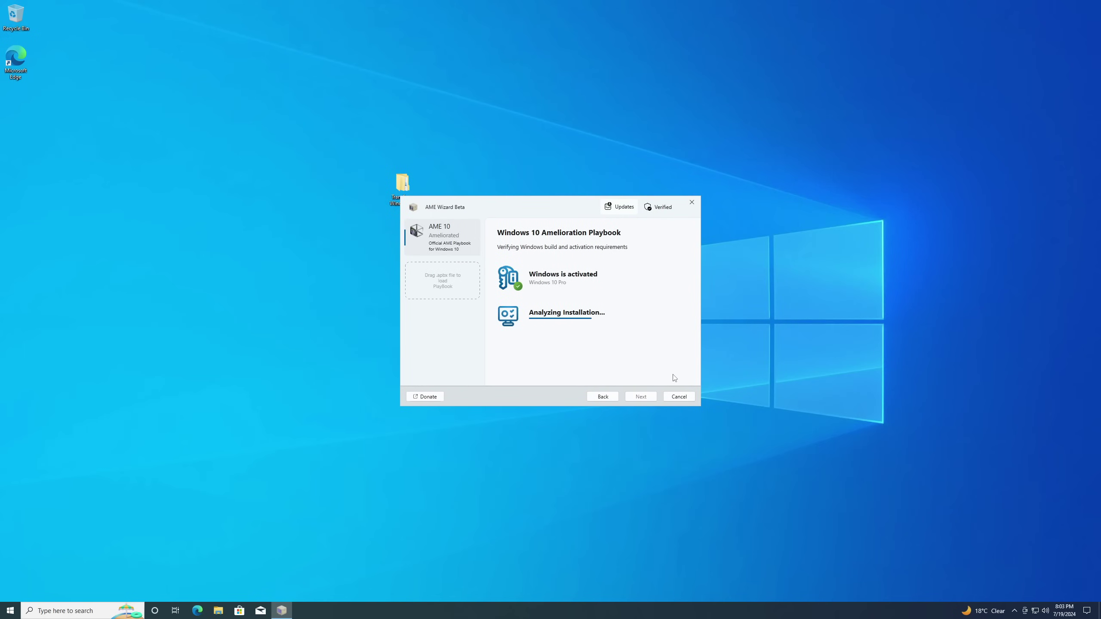
{"action": "left_click", "coordinate": [649, 399]}
{"action": "left_click", "coordinate": [649, 399]}
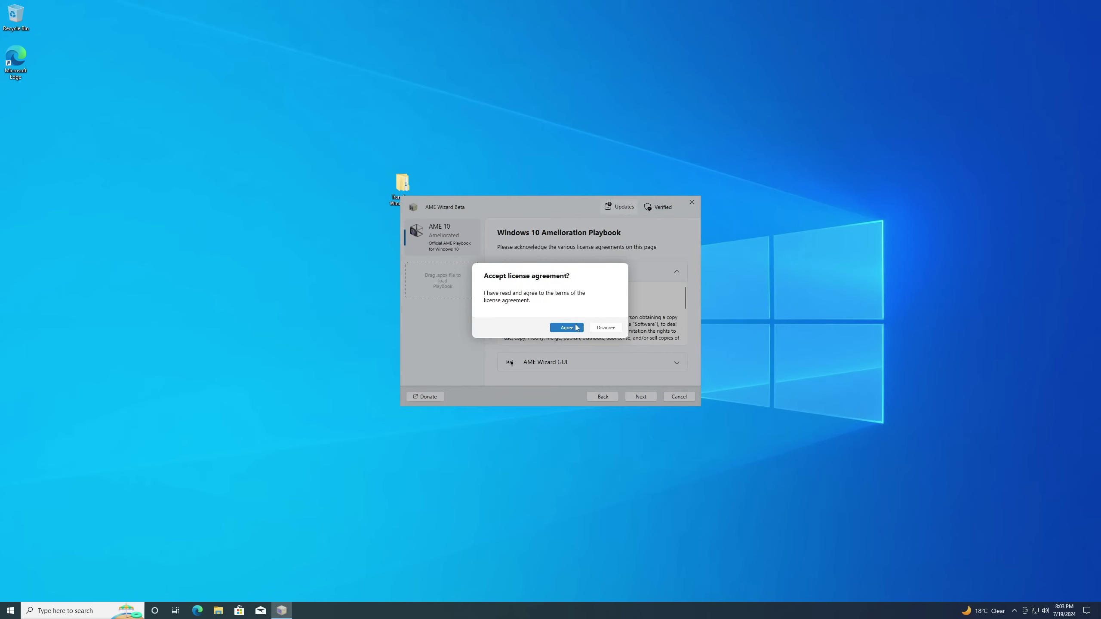
{"action": "left_click", "coordinate": [576, 326]}
- Customize the playbook's features, choosing the Windows default security model
{"action": "left_click", "coordinate": [649, 341]}
{"action": "left_click", "coordinate": [501, 304]}
{"action": "left_click", "coordinate": [566, 359]}
{"action": "left_click", "coordinate": [489, 315]}
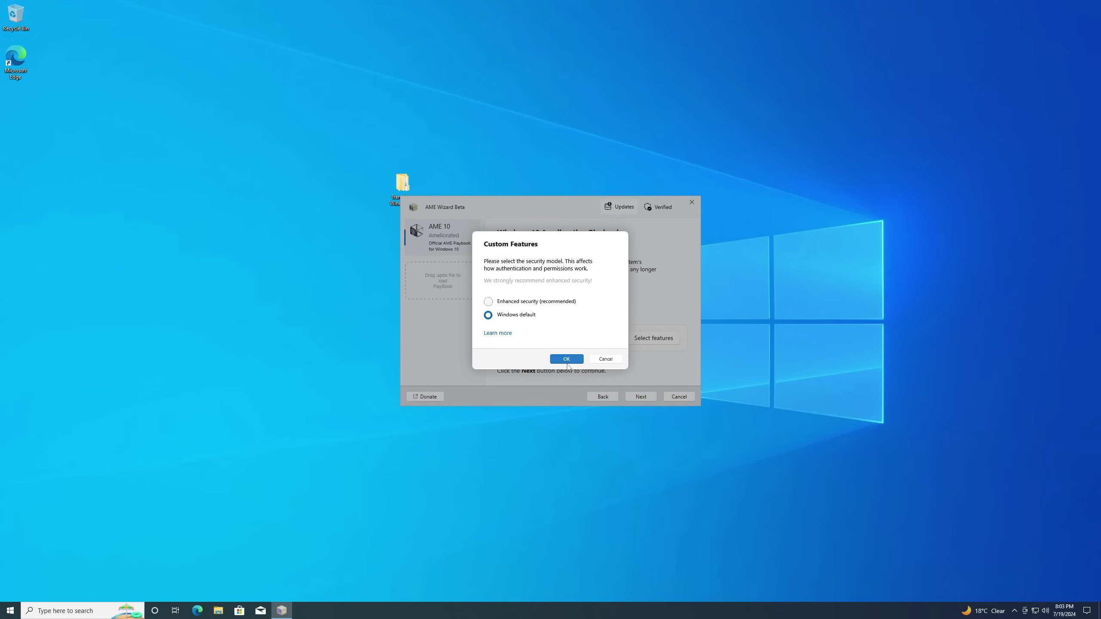
{"action": "left_click", "coordinate": [567, 359]}
- Set the default user's account password without automatic login and continue with the amelioration
{"action": "left_click", "coordinate": [641, 397]}
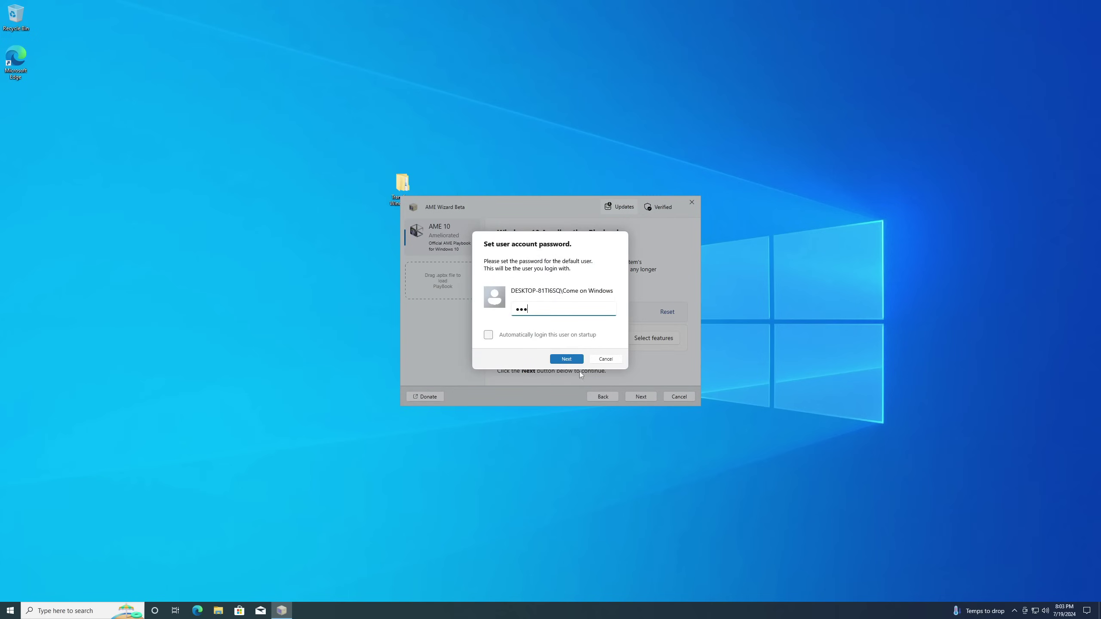
{"action": "left_click", "coordinate": [567, 360]}
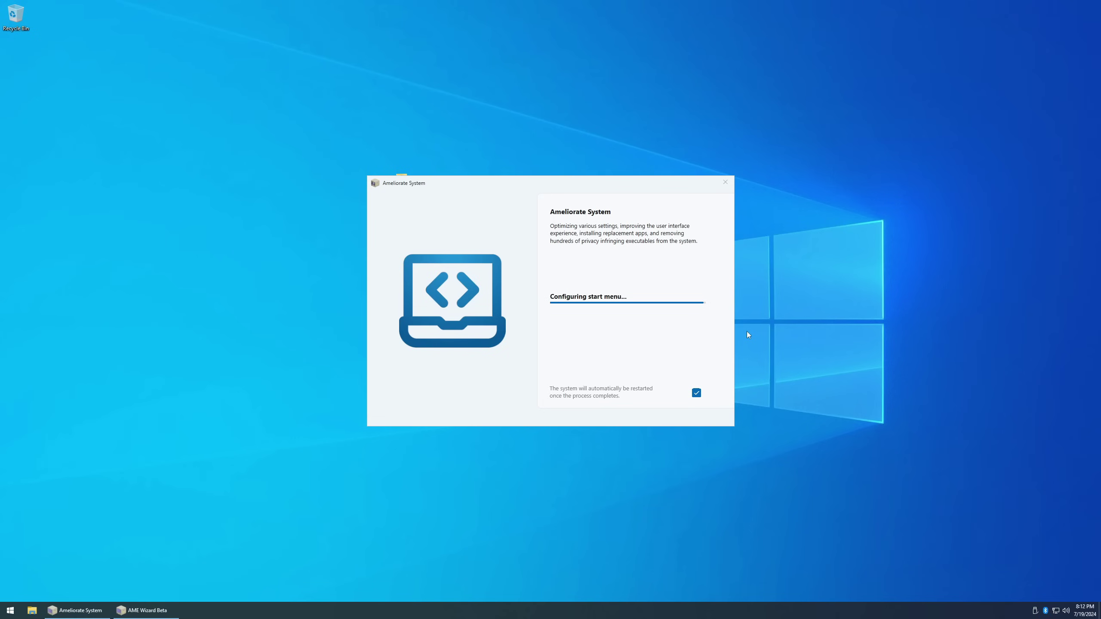
- Open the AME 10 log folder, view Output.txt and close it
{"action": "left_click", "coordinate": [694, 302]}
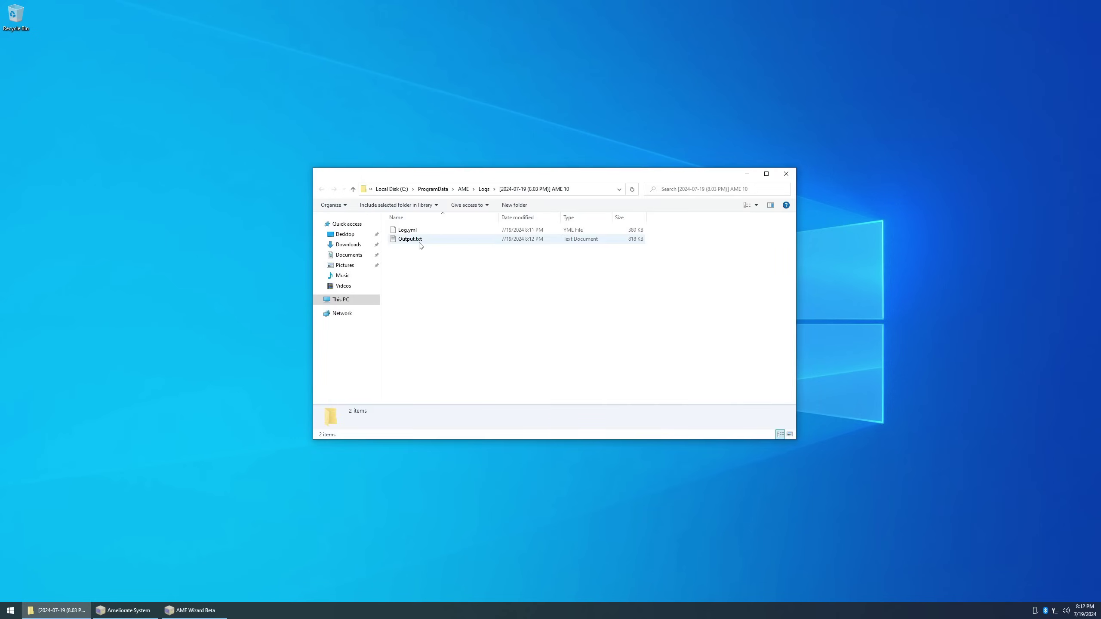
{"action": "double_click", "coordinate": [417, 240]}
{"action": "left_click", "coordinate": [935, 130]}
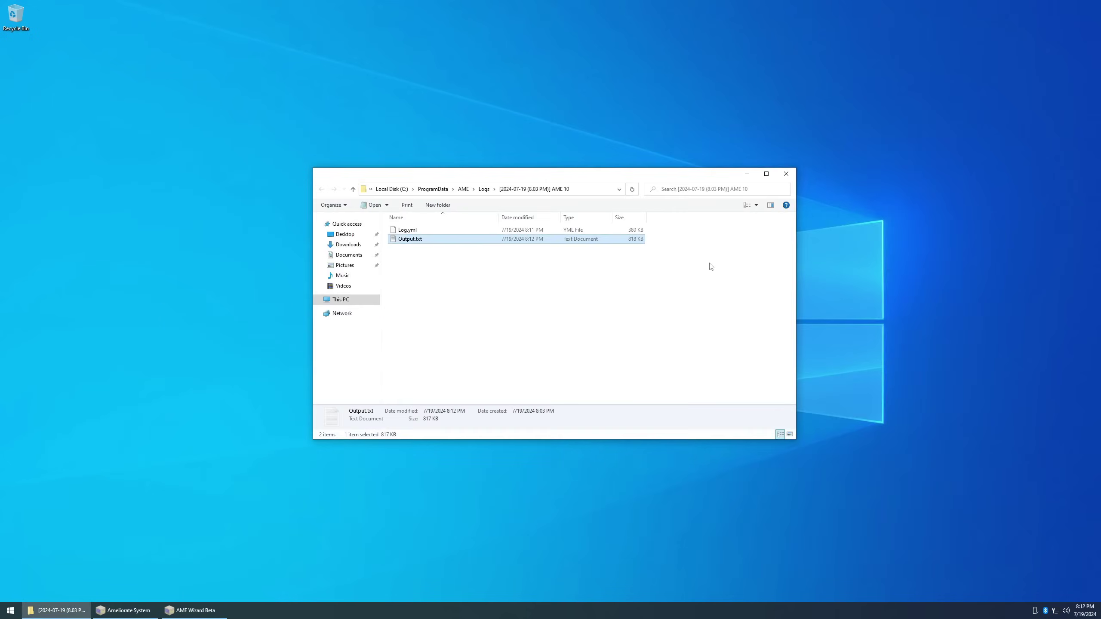
- Permanently delete the AME and chocolatey folders from ProgramData, and close File Explorer and the Ameliorate System window
{"action": "left_click", "coordinate": [440, 192]}
{"action": "key", "text": "shift+Delete"}
{"action": "key", "text": "Return"}
{"action": "key", "text": "Return"}
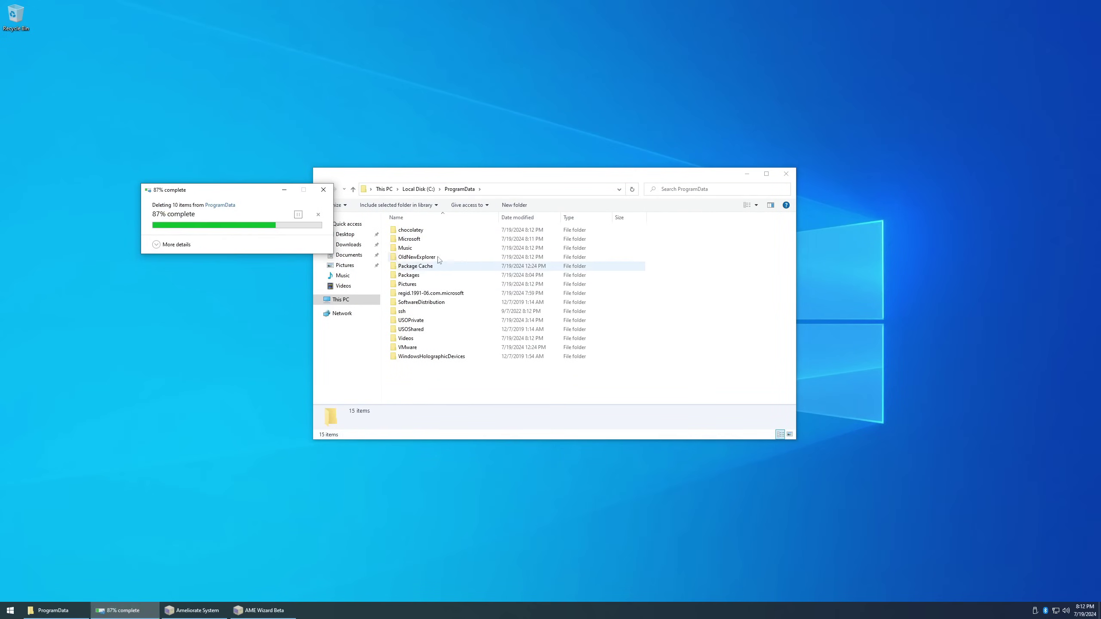
{"action": "key", "text": "Return"}
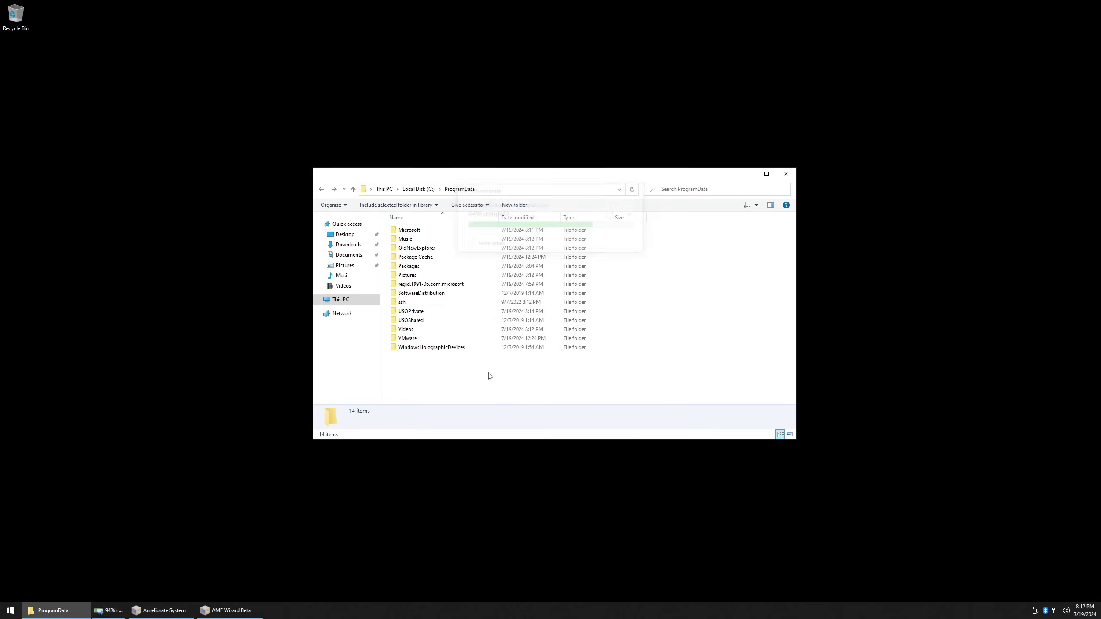
{"action": "left_click", "coordinate": [786, 174]}
{"action": "left_click", "coordinate": [725, 182]}
- Open the list of installed programs in Control Panel's Programs and Features
{"action": "key", "text": "super"}
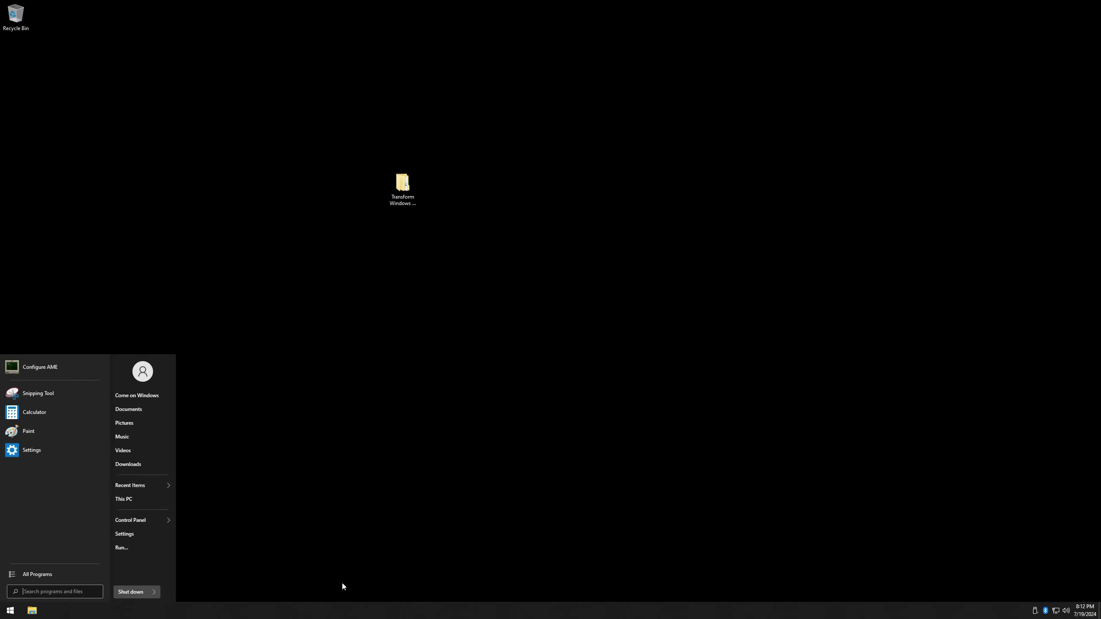
{"action": "left_click", "coordinate": [81, 572]}
{"action": "type", "text": "control"}
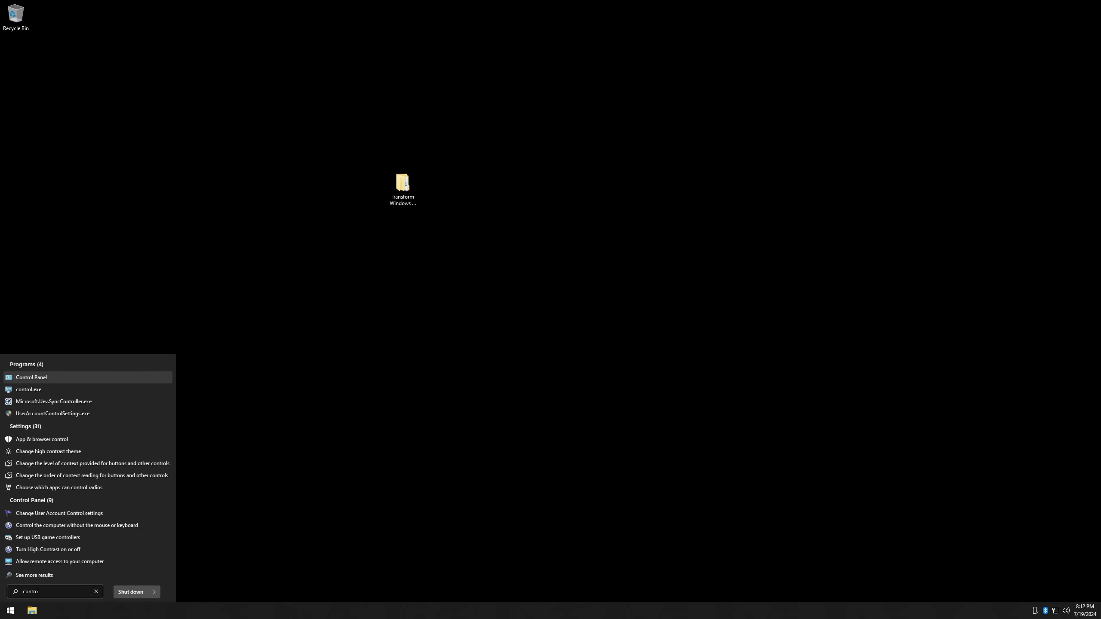
{"action": "left_click", "coordinate": [53, 378]}
{"action": "left_click", "coordinate": [453, 330]}
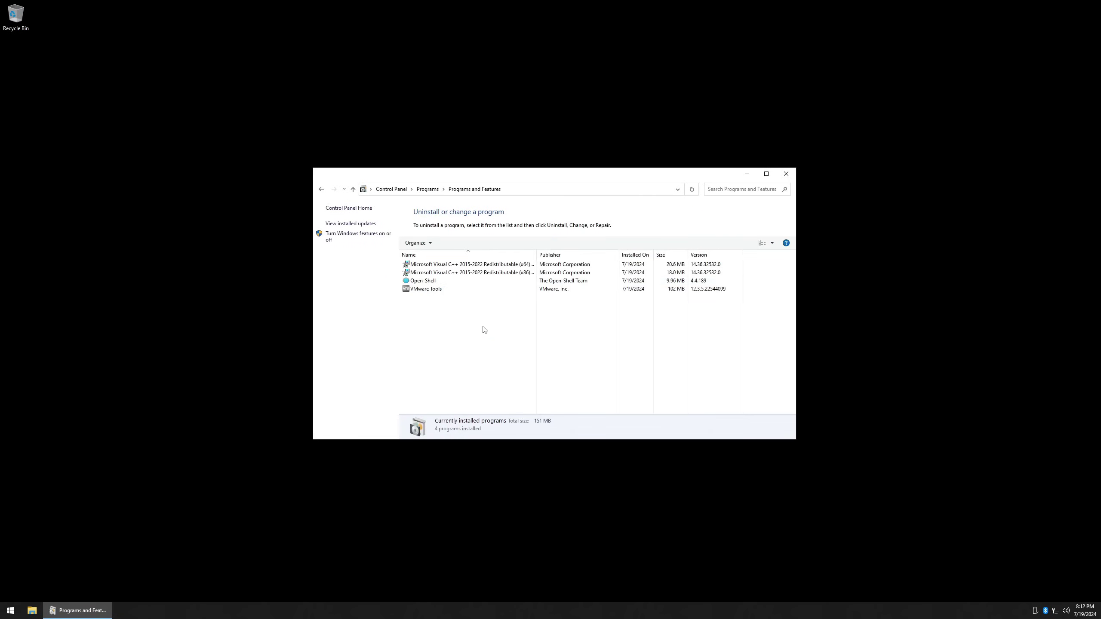
- Uninstall Open-Shell, agreeing to the required reboot
{"action": "double_click", "coordinate": [424, 281]}
{"action": "left_click", "coordinate": [540, 357]}
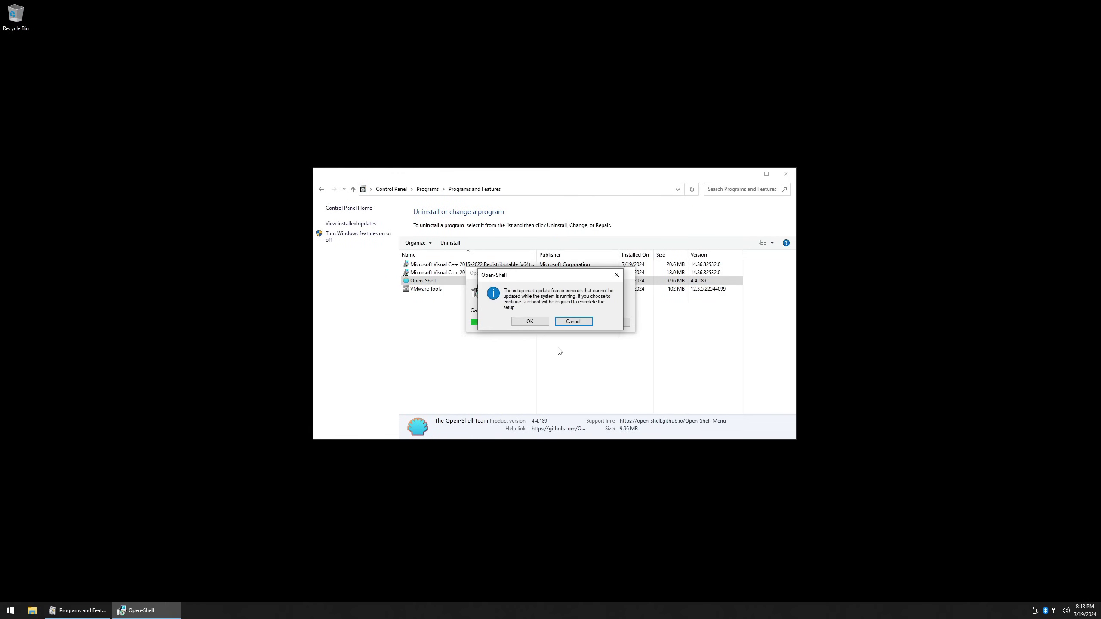
{"action": "left_click", "coordinate": [530, 321]}
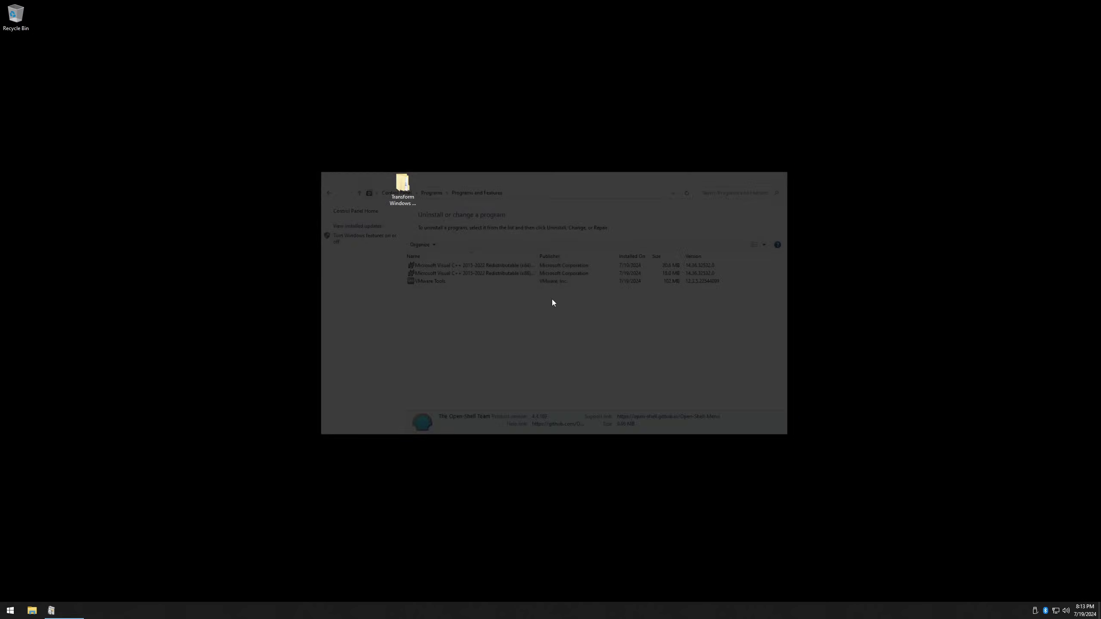
- Open a Command Prompt with administrator rights
{"action": "key", "text": "super"}
{"action": "type", "text": "cmd"}
{"action": "right_click", "coordinate": [24, 378]}
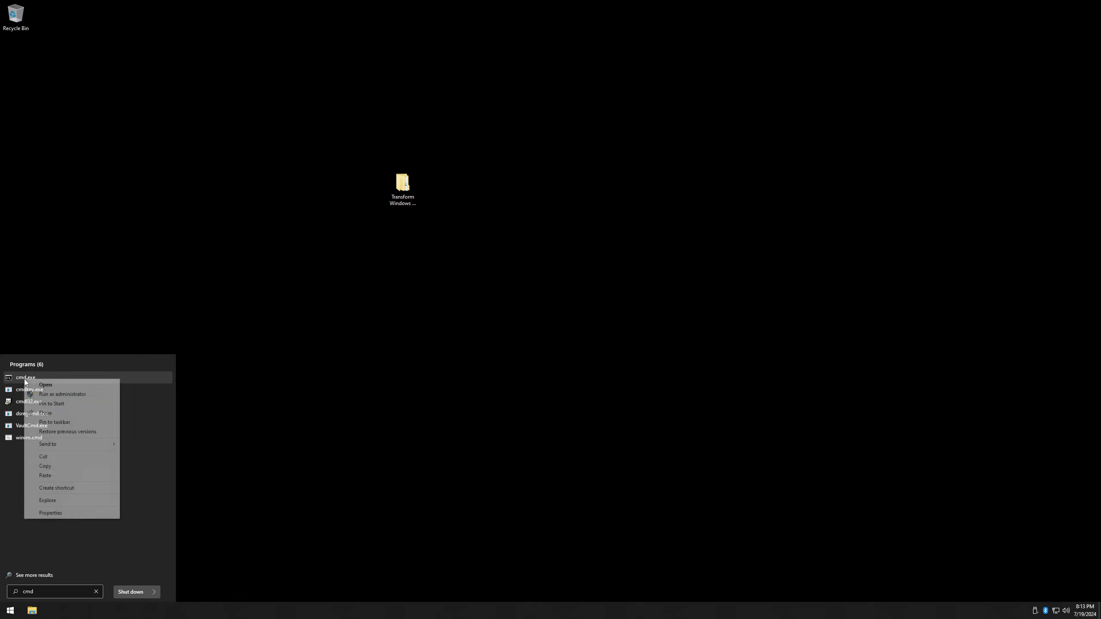
{"action": "left_click", "coordinate": [61, 394]}
{"action": "left_click", "coordinate": [528, 353]}
- Run "bcdedit /set graphicsmodedisabled yes" and close the Command Prompt
{"action": "type", "text": "bc"}
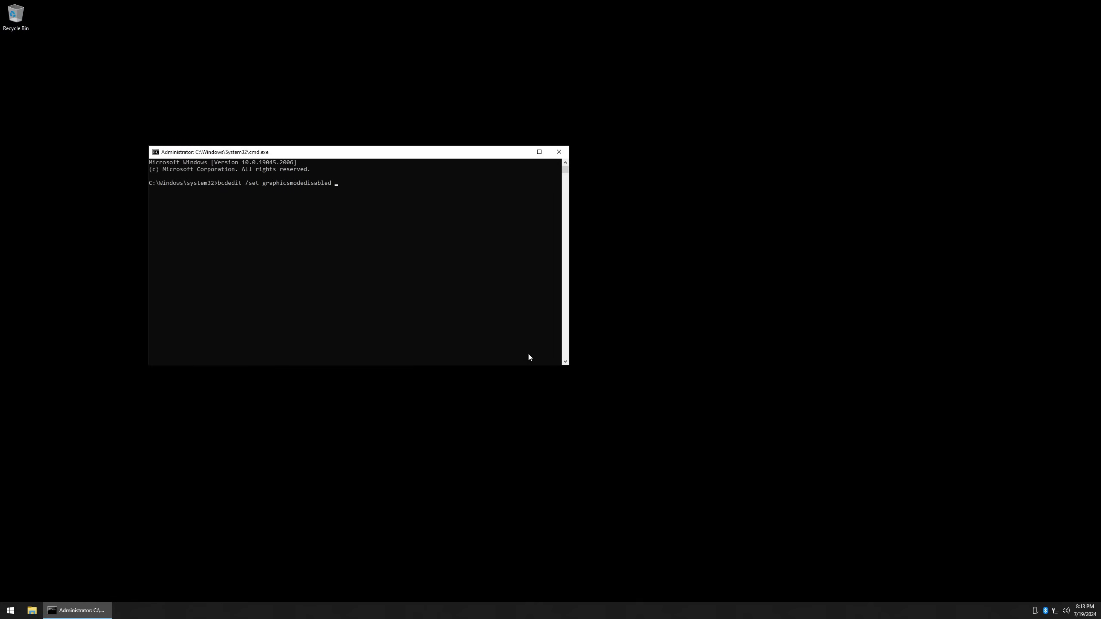
{"action": "type", "text": "yes"}
{"action": "key", "text": "Return"}
{"action": "key", "text": "alt+F4"}
- Restart the computer to complete the Open-Shell removal
{"action": "left_click", "coordinate": [10, 610]}
{"action": "left_click", "coordinate": [154, 592]}
{"action": "left_click", "coordinate": [180, 576]}
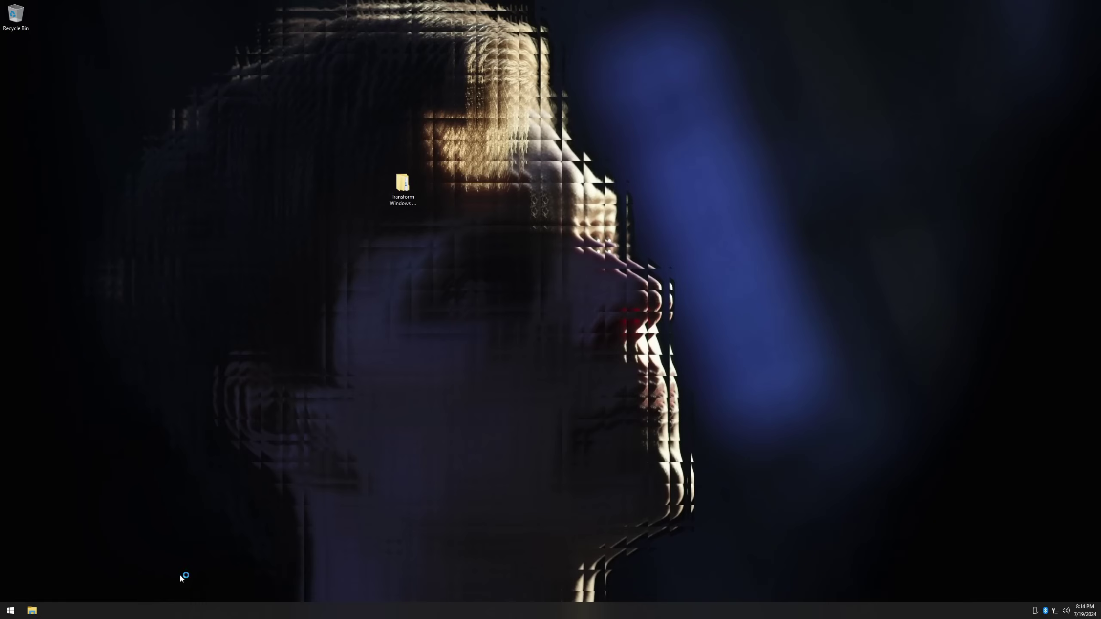
{"action": "key", "text": "super"}
{"action": "key", "text": "super"}
{"action": "key", "text": "super"}
{"action": "key", "text": "super"}
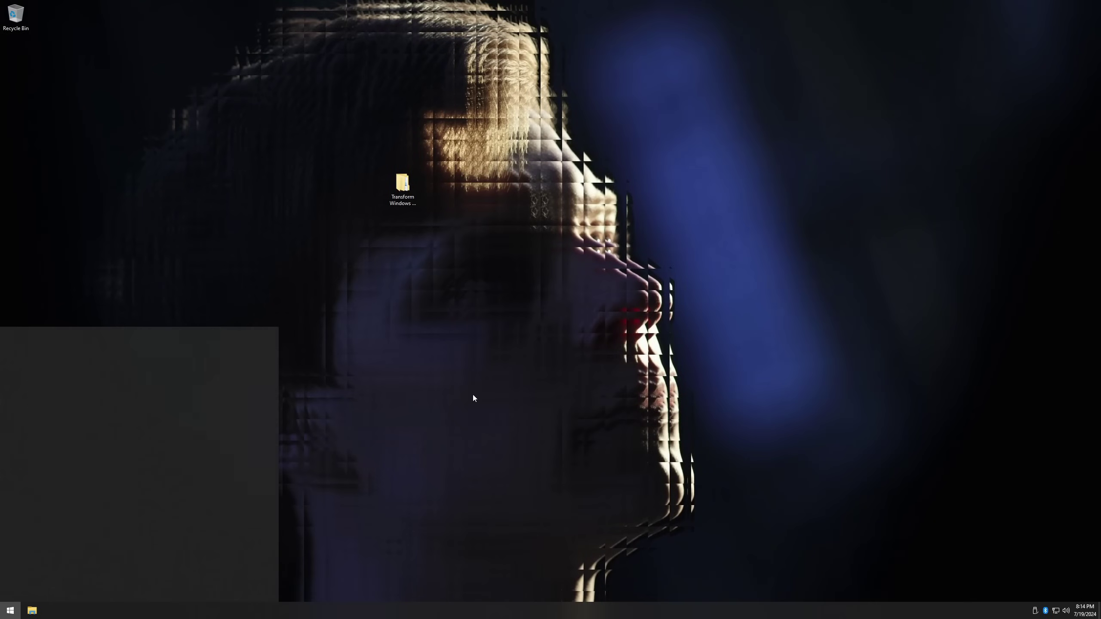
- Look through the Transform Windows 10 to Windows 7 folder and close it
{"action": "double_click", "coordinate": [402, 187]}
{"action": "double_click", "coordinate": [515, 231]}
{"action": "left_click_drag", "start_coordinate": [499, 276], "coordinate": [520, 217]}
{"action": "left_click", "coordinate": [786, 173]}
- Restart the computer and boot it from the EFI VMware Virtual SATA CDROM Drive (1.0)
{"action": "key", "text": "super"}
{"action": "left_click", "coordinate": [10, 592]}
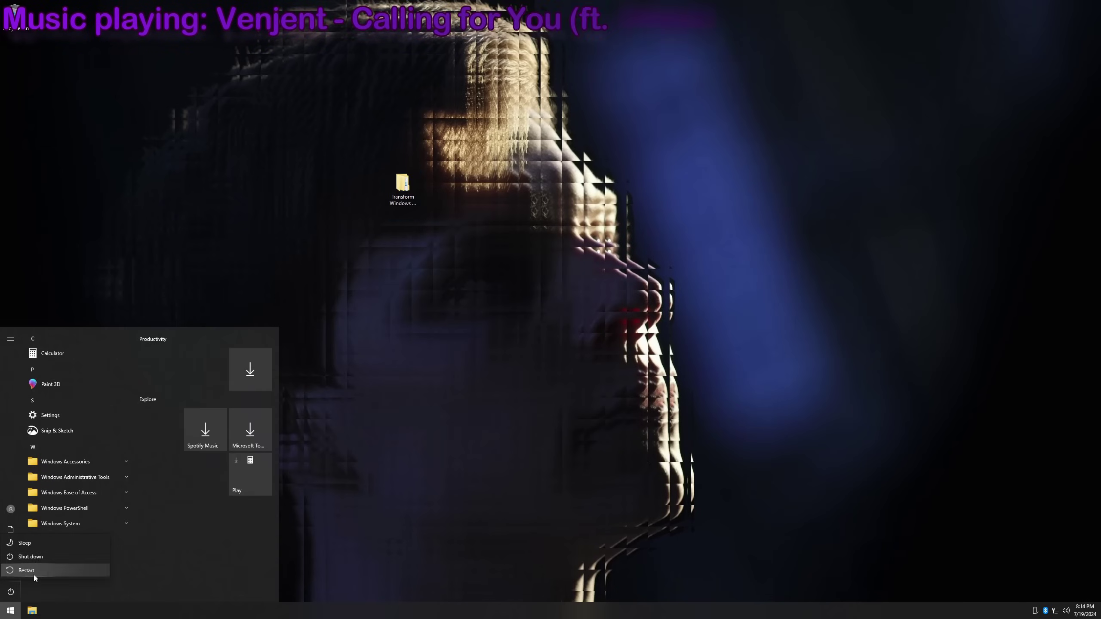
{"action": "left_click", "coordinate": [26, 570]}
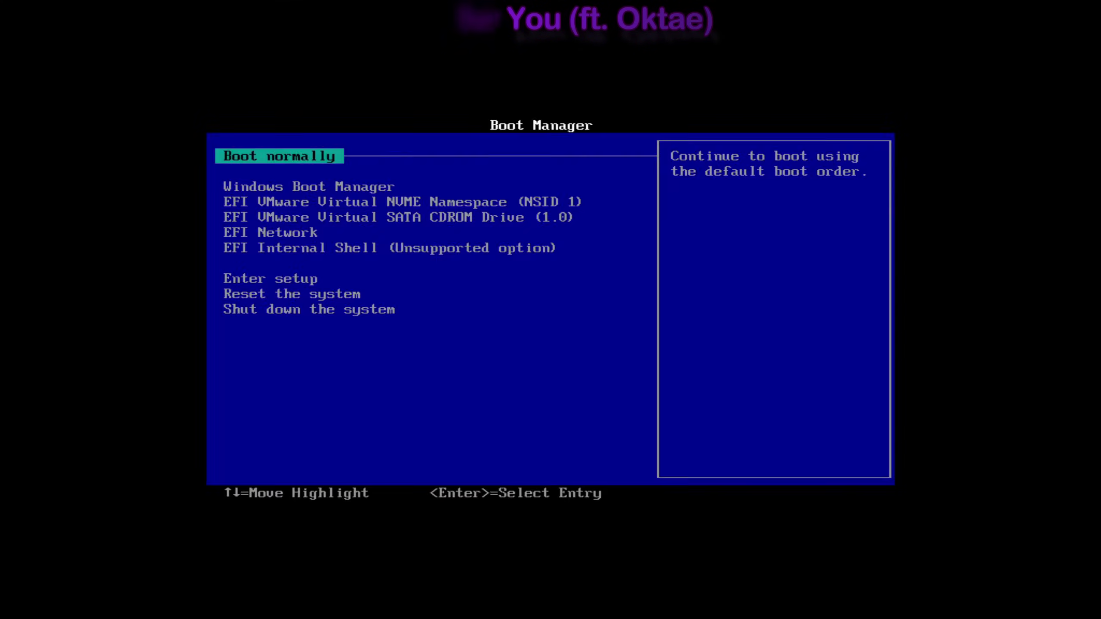
{"action": "key", "text": "Down"}
{"action": "key", "text": "Down"}
{"action": "key", "text": "Down"}
{"action": "key", "text": "Return"}
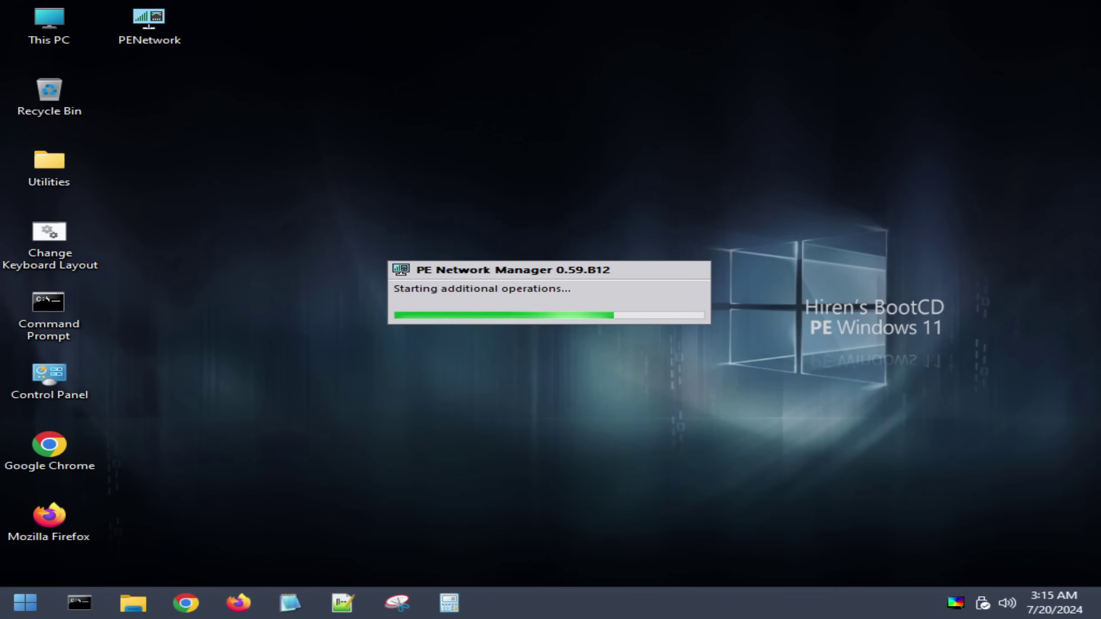
- Permanently delete the ImmersiveControlPanel folder from C:\Windows, accepting the system-file confirmation for all current items
{"action": "left_click", "coordinate": [133, 603]}
{"action": "double_click", "coordinate": [467, 228]}
{"action": "double_click", "coordinate": [426, 388]}
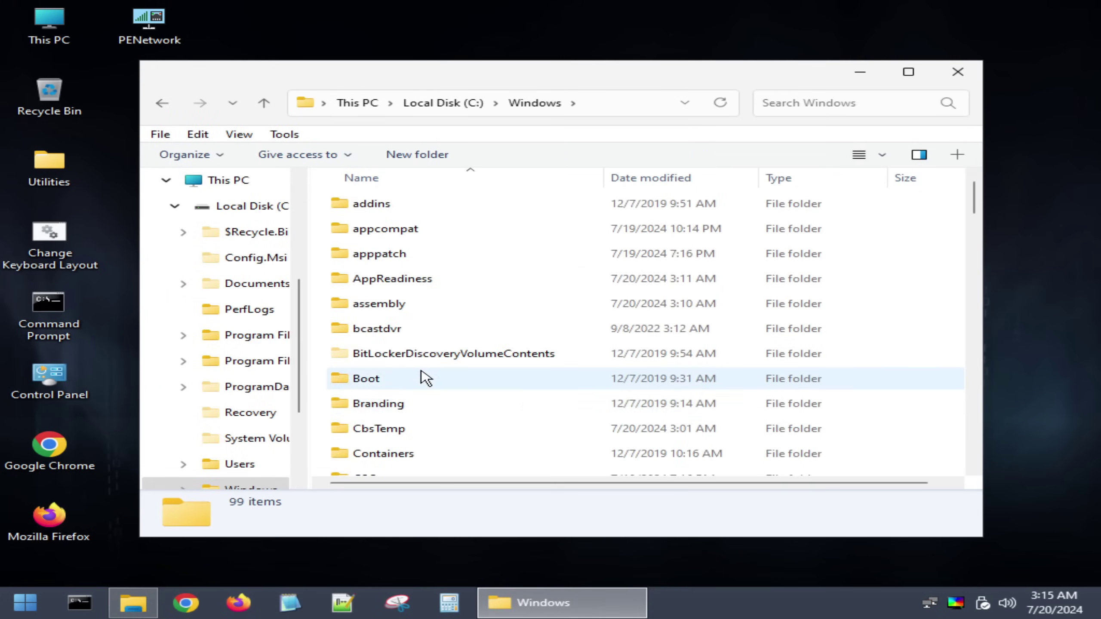
{"action": "scroll", "coordinate": [427, 378], "scroll_direction": "down", "scroll_amount": 17}
{"action": "scroll", "coordinate": [507, 360], "scroll_direction": "up", "scroll_amount": 2}
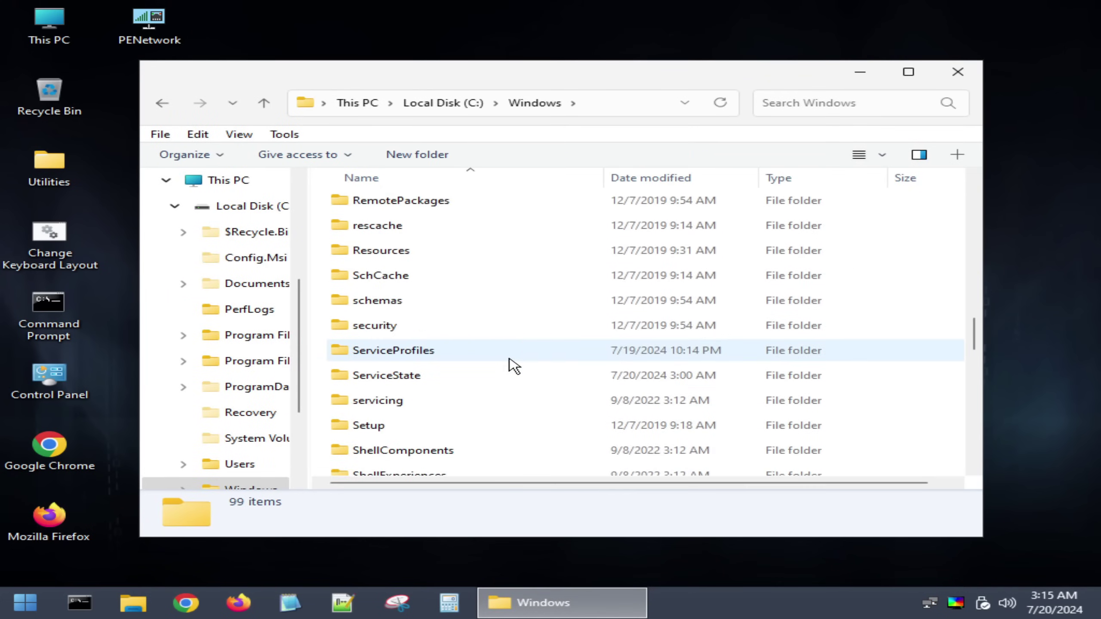
{"action": "scroll", "coordinate": [514, 367], "scroll_direction": "up", "scroll_amount": 9}
{"action": "left_click", "coordinate": [460, 334]}
{"action": "key", "text": "shift+Delete"}
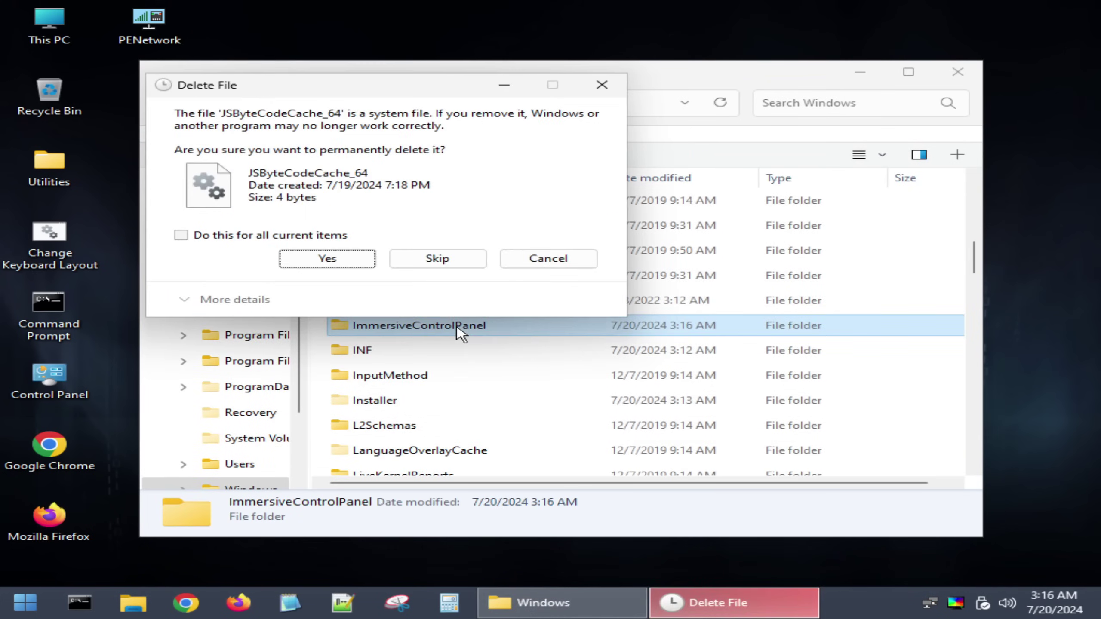
{"action": "left_click", "coordinate": [181, 235]}
{"action": "left_click", "coordinate": [324, 256]}
- Permanently delete the Microsoft.MicrosoftEdgeDevToolsClient and Microsoft.Windows.Search folders and the folder right after Search from C:\Windows\SystemApps
{"action": "scroll", "coordinate": [529, 367], "scroll_direction": "down", "scroll_amount": 11}
{"action": "scroll", "coordinate": [527, 354], "scroll_direction": "down", "scroll_amount": 3}
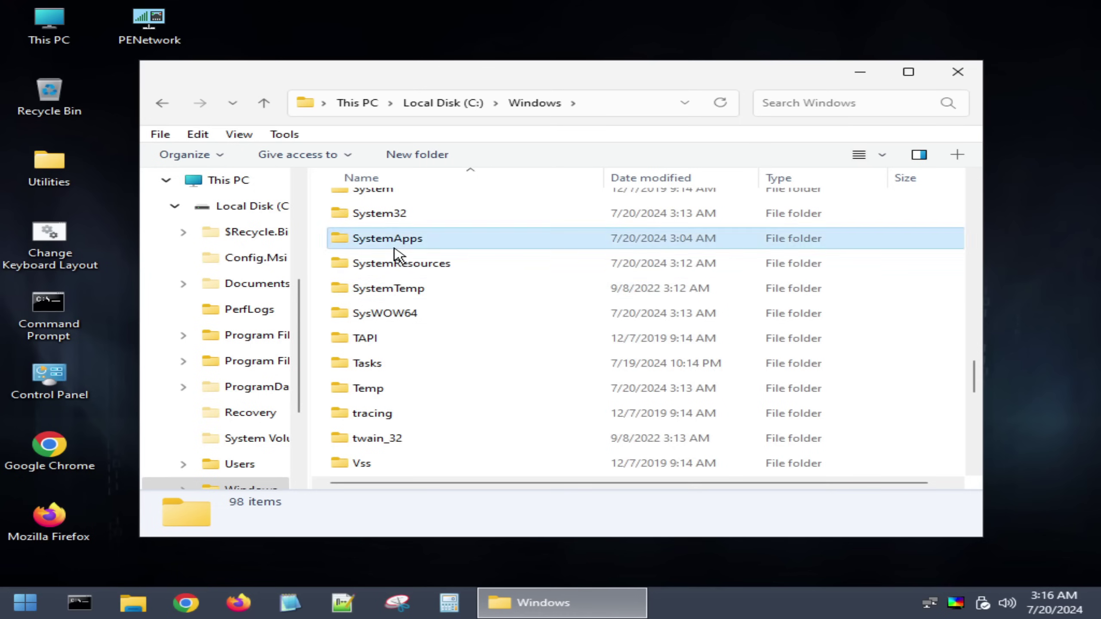
{"action": "double_click", "coordinate": [394, 245]}
{"action": "left_click", "coordinate": [505, 381]}
{"action": "scroll", "coordinate": [581, 377], "scroll_direction": "down", "scroll_amount": 2}
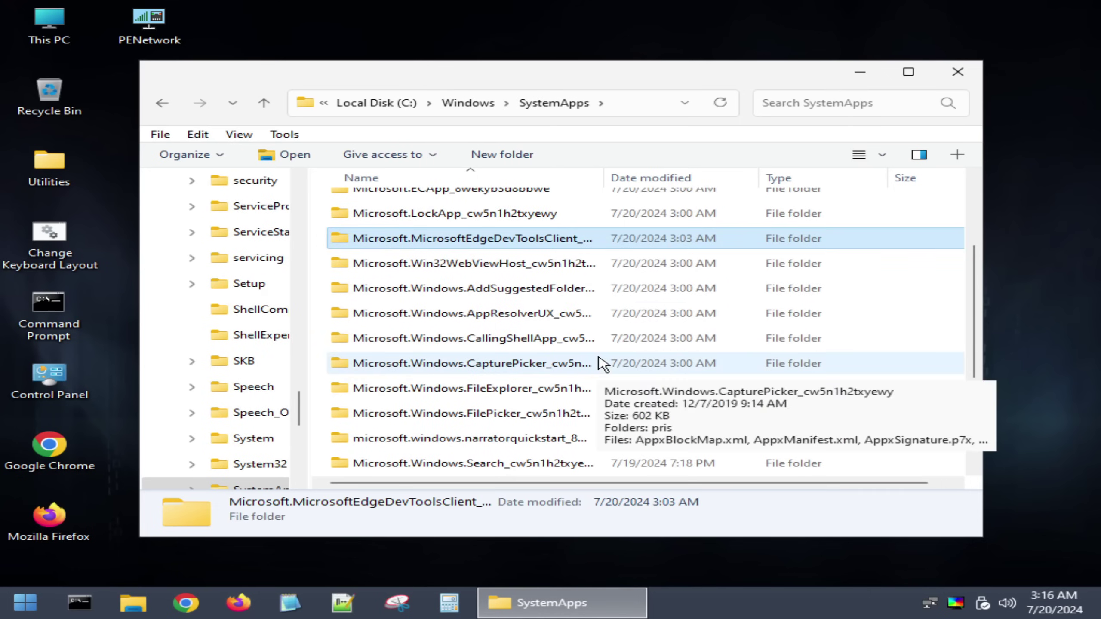
{"action": "scroll", "coordinate": [581, 377], "scroll_direction": "down", "scroll_amount": 1}
{"action": "left_click", "coordinate": [580, 387], "text": "ctrl"}
{"action": "left_click", "coordinate": [607, 413], "text": "ctrl"}
{"action": "scroll", "coordinate": [676, 418], "scroll_direction": "down", "scroll_amount": 2}
{"action": "key", "text": "shift+Delete"}
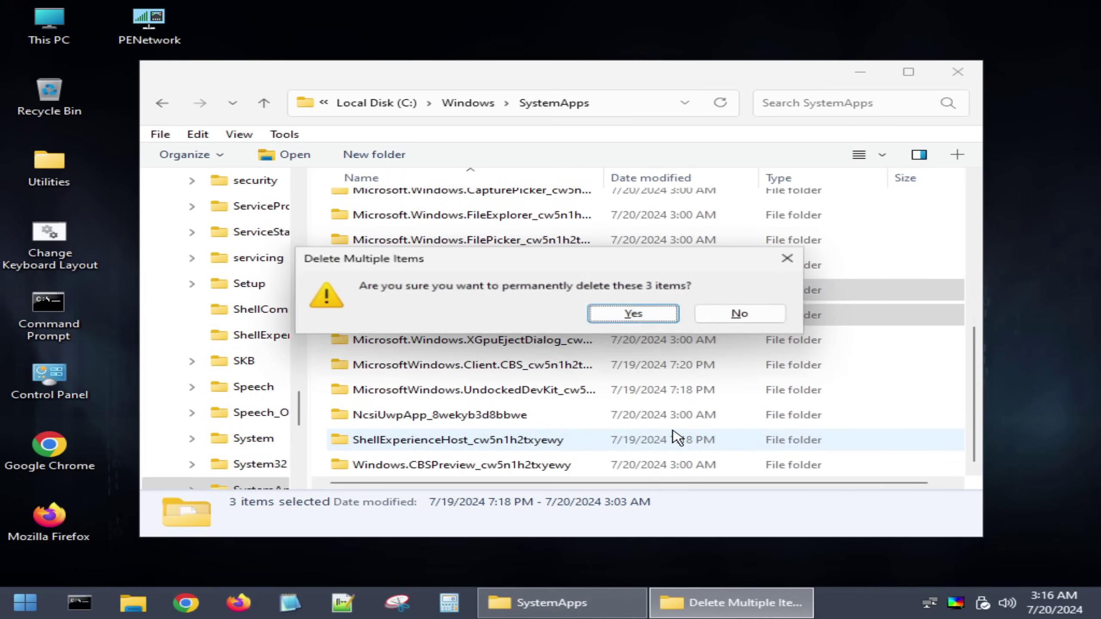
{"action": "left_click", "coordinate": [631, 313]}
{"action": "left_click", "coordinate": [344, 234]}
{"action": "left_click", "coordinate": [492, 256]}
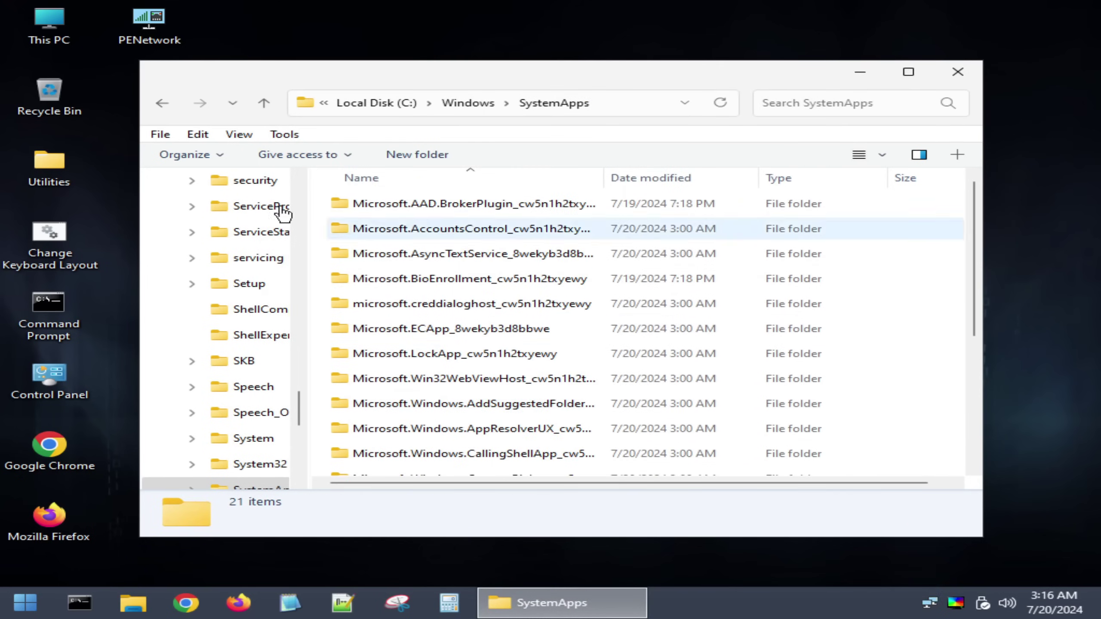
- Return to Local Disk (C:) and open the Program Files folder
{"action": "double_click", "coordinate": [161, 103]}
{"action": "double_click", "coordinate": [457, 304]}
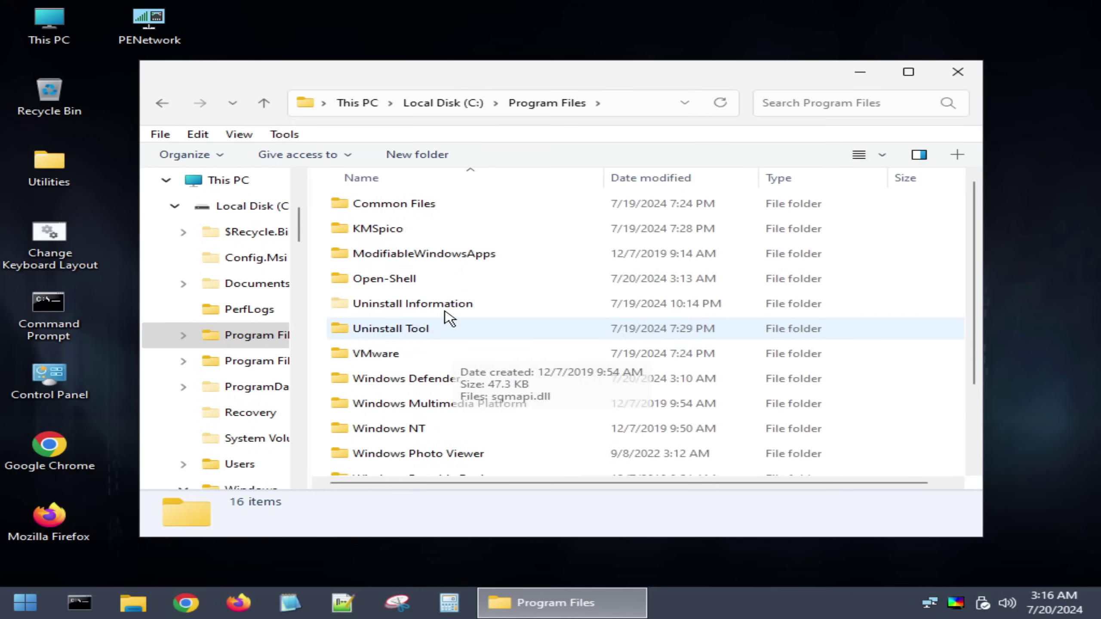
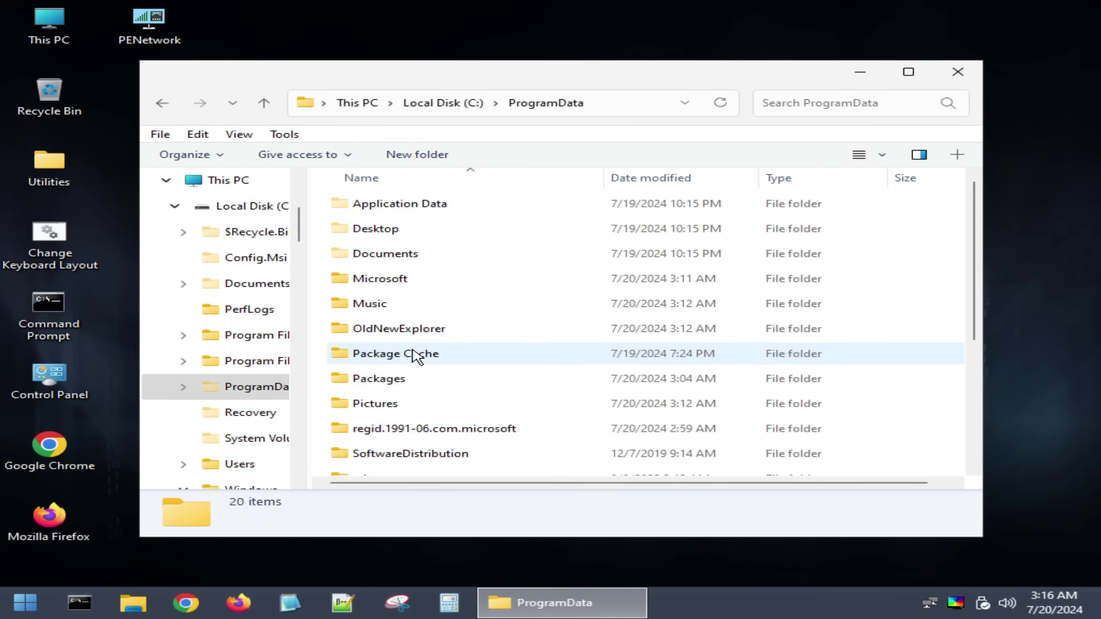
- Permanently delete the Windows Security Health folder from C:\ProgramData\Microsoft and return to Local Disk (C:)
{"action": "double_click", "coordinate": [394, 278]}
{"action": "scroll", "coordinate": [442, 394], "scroll_direction": "down", "scroll_amount": 10}
{"action": "left_click", "coordinate": [436, 415]}
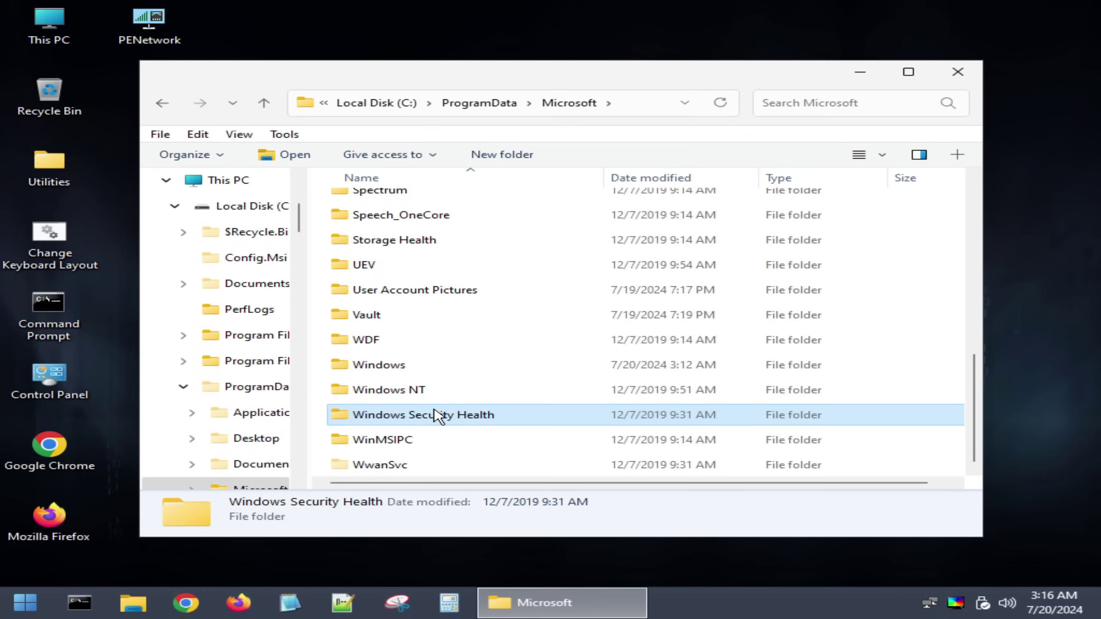
{"action": "key", "text": "shift+Delete"}
{"action": "key", "text": "Return"}
{"action": "left_click", "coordinate": [162, 103]}
{"action": "left_click", "coordinate": [162, 102]}
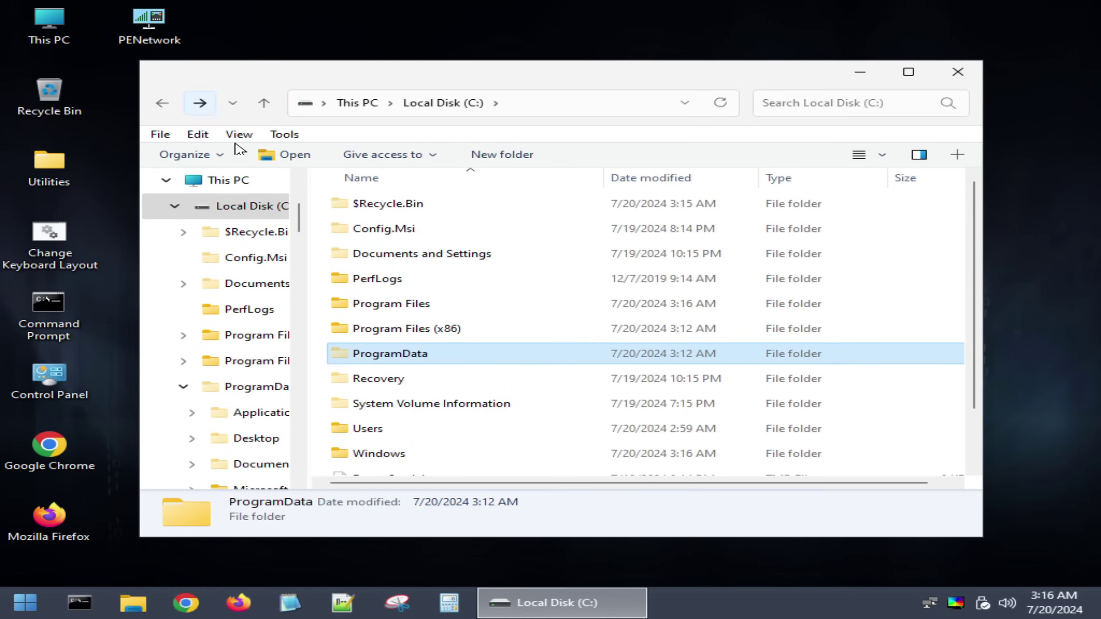
- Permanently delete everything inside DeletedAllUserPackages in C:\Program Files\WindowsApps and return to the WindowsApps folder
{"action": "double_click", "coordinate": [410, 305]}
{"action": "double_click", "coordinate": [465, 359]}
{"action": "double_click", "coordinate": [431, 240]}
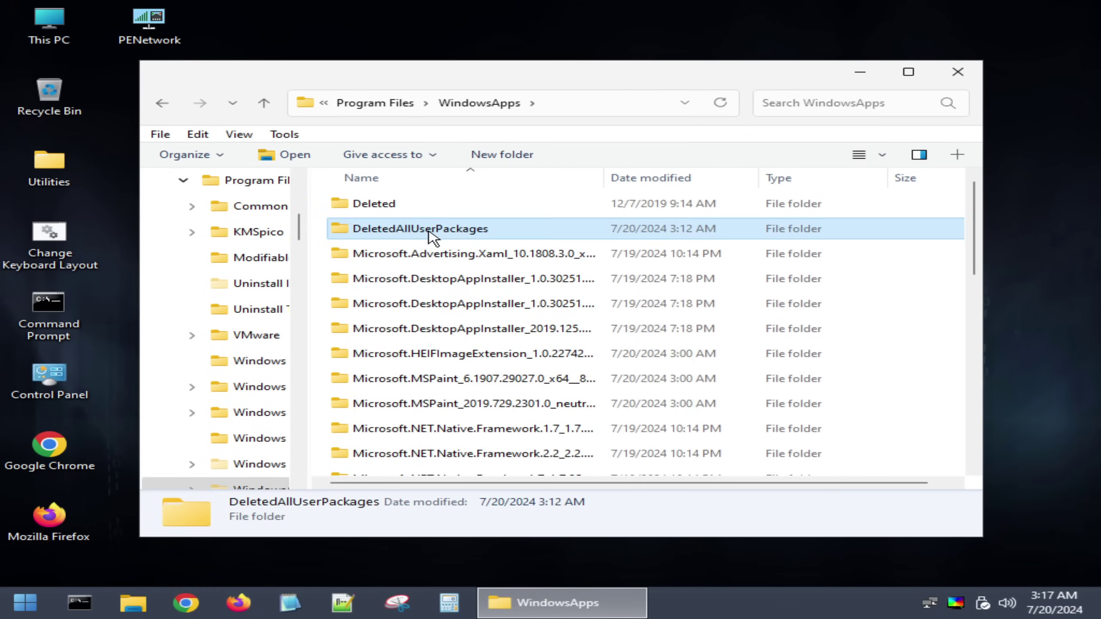
{"action": "key", "text": "ctrl+a"}
{"action": "key", "text": "shift+Delete"}
{"action": "left_click", "coordinate": [494, 258]}
{"action": "left_click", "coordinate": [162, 103]}
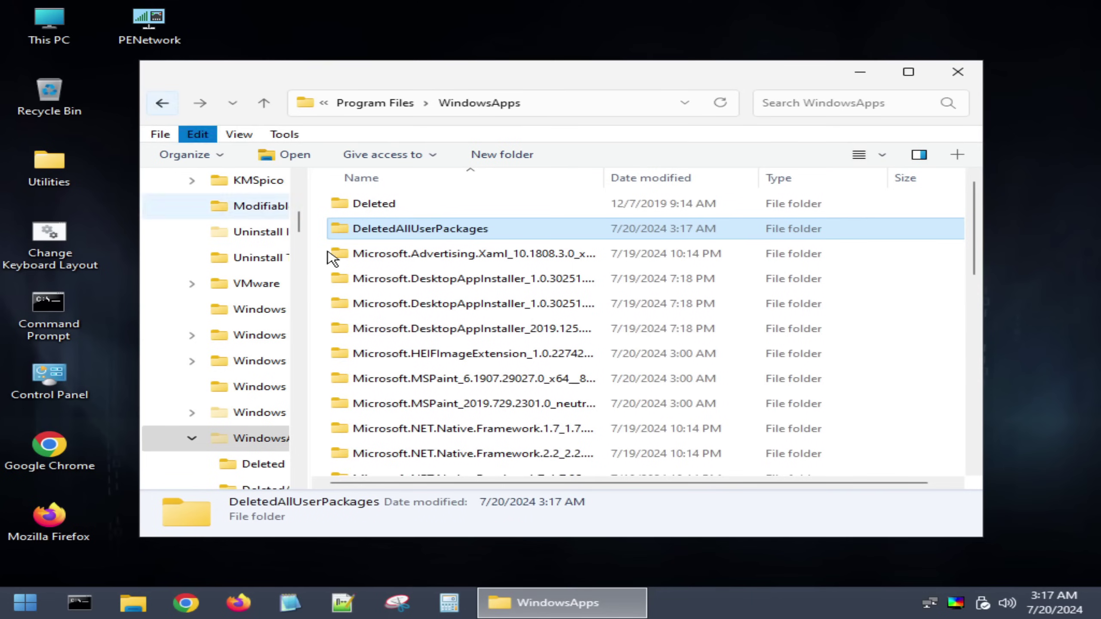
- Permanently delete all the Microsoft package folders from WindowsApps, including the microsoft.system.package.metadata system files
{"action": "left_click", "coordinate": [313, 310]}
{"action": "left_click_drag", "start_coordinate": [323, 277], "coordinate": [557, 390]}
{"action": "scroll", "coordinate": [563, 401], "scroll_direction": "up", "scroll_amount": 4}
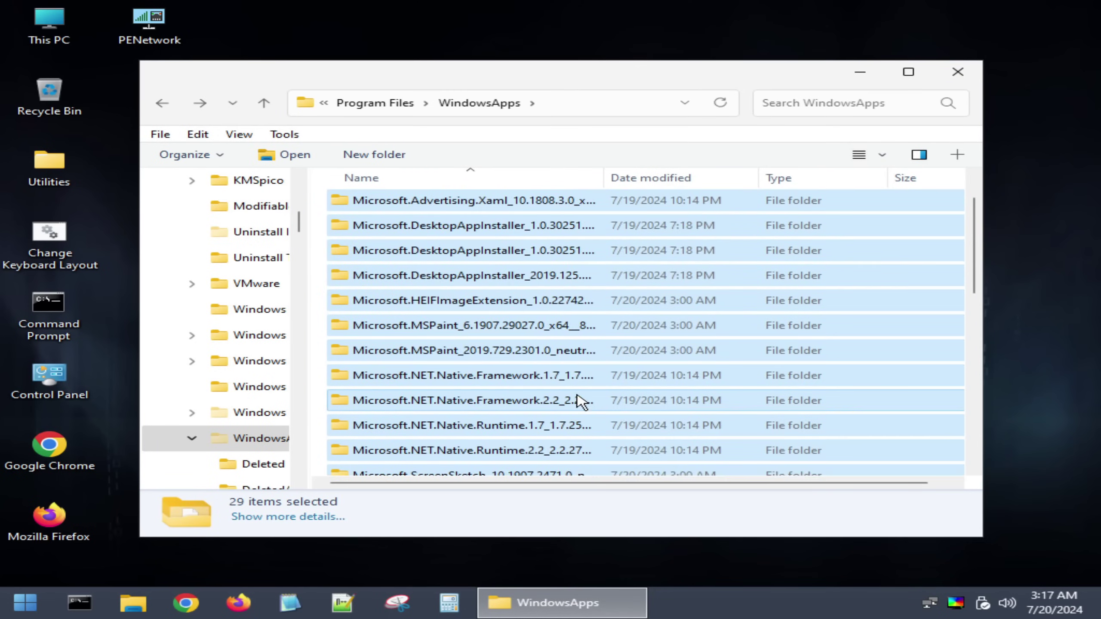
{"action": "scroll", "coordinate": [576, 402], "scroll_direction": "down", "scroll_amount": 6}
{"action": "scroll", "coordinate": [581, 402], "scroll_direction": "up", "scroll_amount": 5}
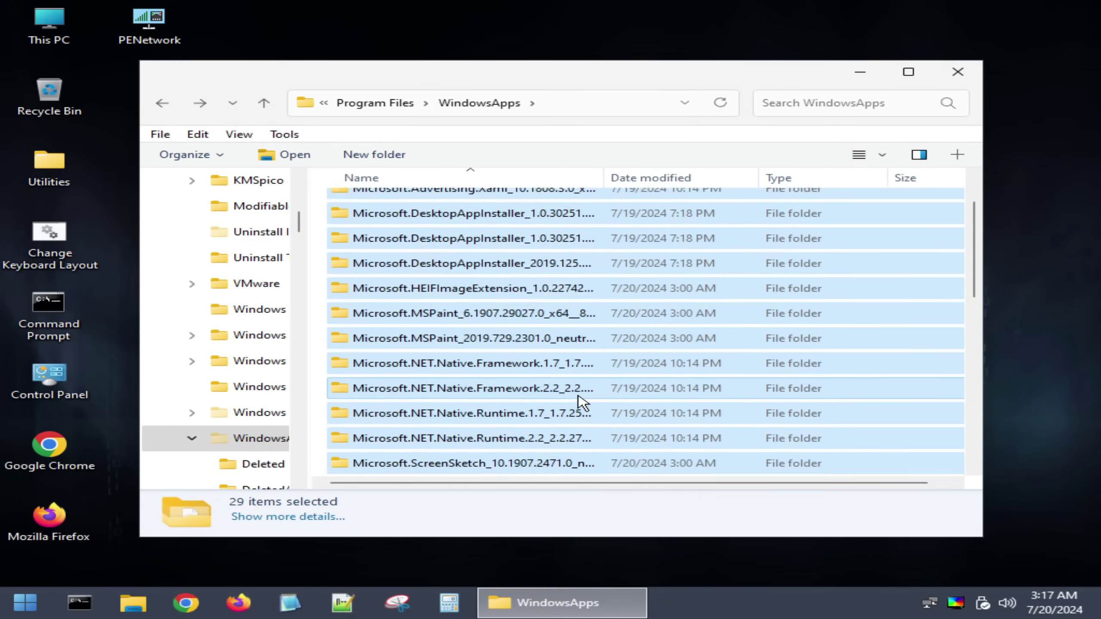
{"action": "scroll", "coordinate": [582, 402], "scroll_direction": "down", "scroll_amount": 3}
{"action": "key", "text": "shift+Delete"}
{"action": "key", "text": "Return"}
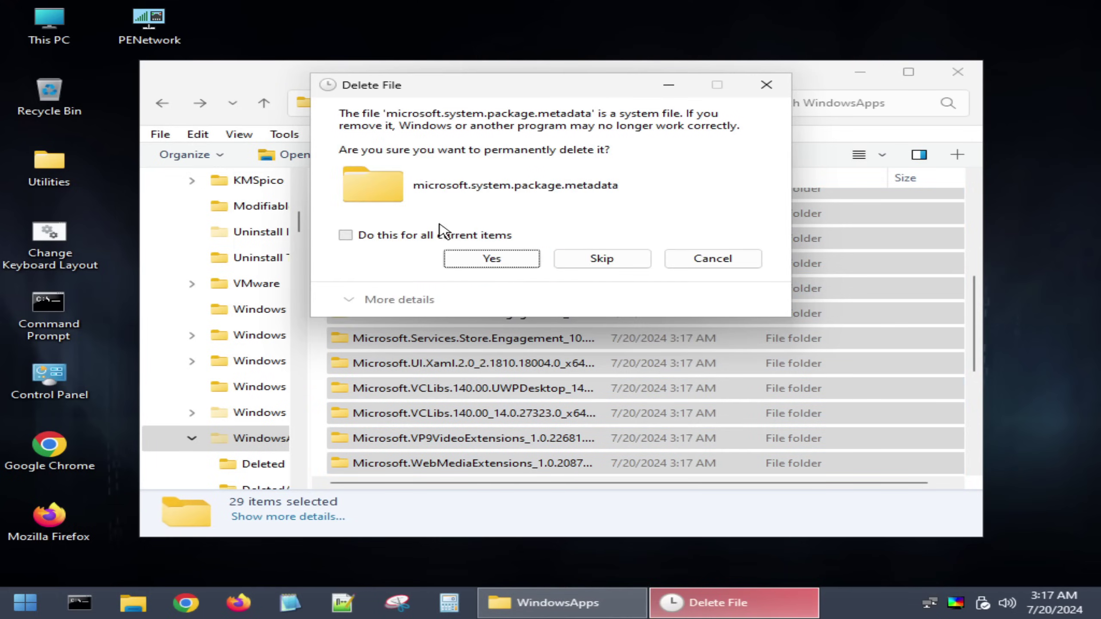
{"action": "left_click", "coordinate": [476, 263]}
- Check the MutableBackup folder and delete the WindowsApps folder from Program Files
{"action": "double_click", "coordinate": [455, 303]}
{"action": "key", "text": "alt+Left"}
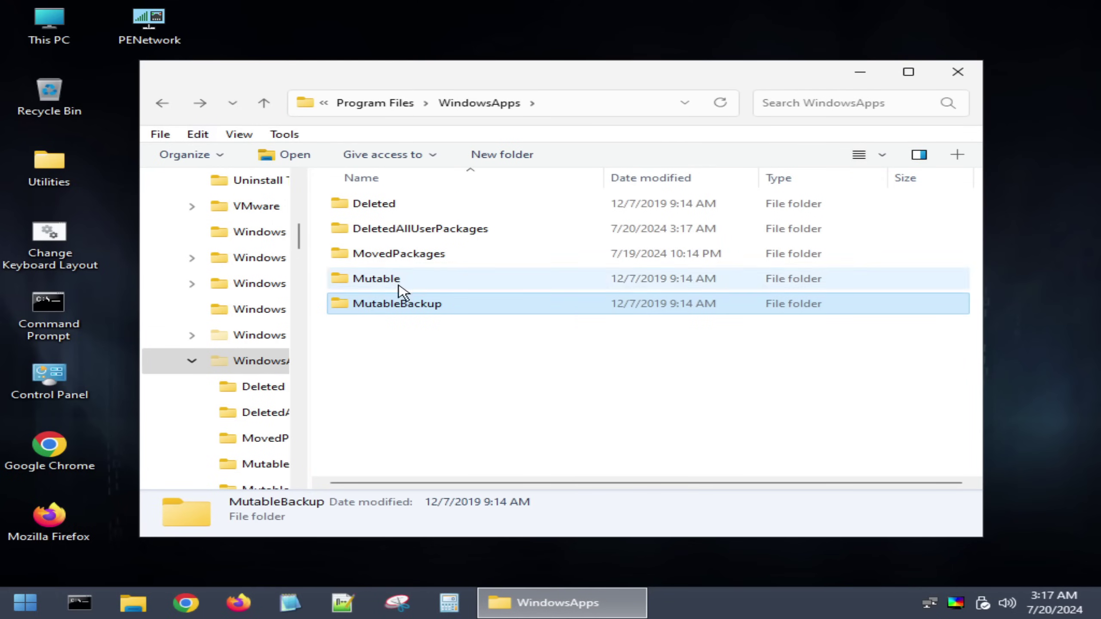
{"action": "left_click", "coordinate": [405, 280]}
{"action": "left_click", "coordinate": [162, 103]}
{"action": "key", "text": "Delete"}
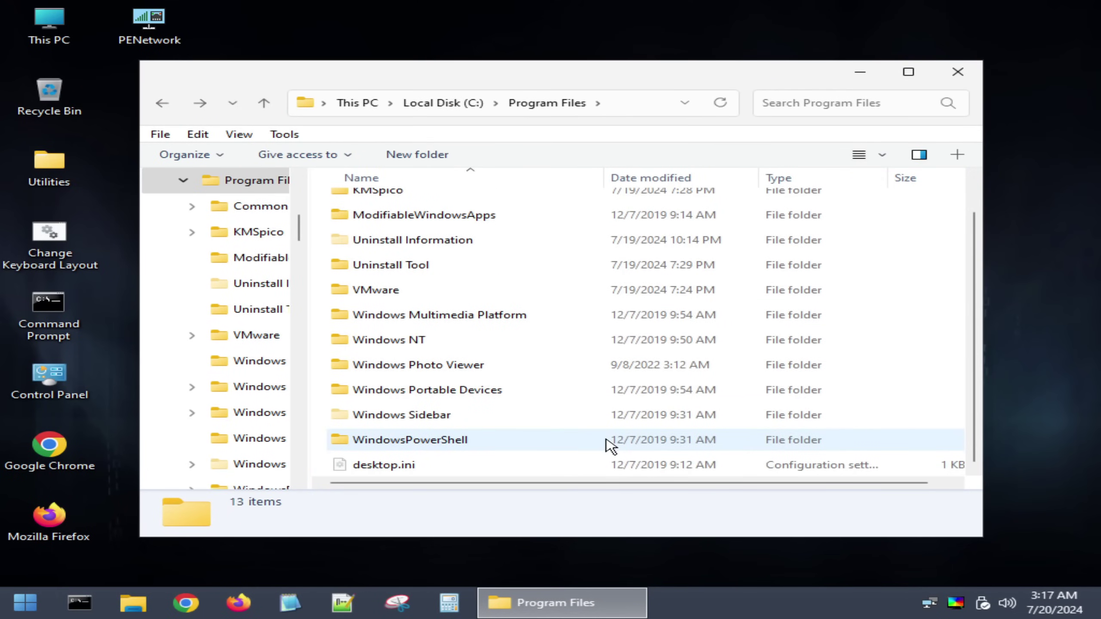
- Close the file window and search the programs for "regedit"
{"action": "key", "text": "alt+F4"}
{"action": "key", "text": "super"}
{"action": "type", "text": "regedit"}
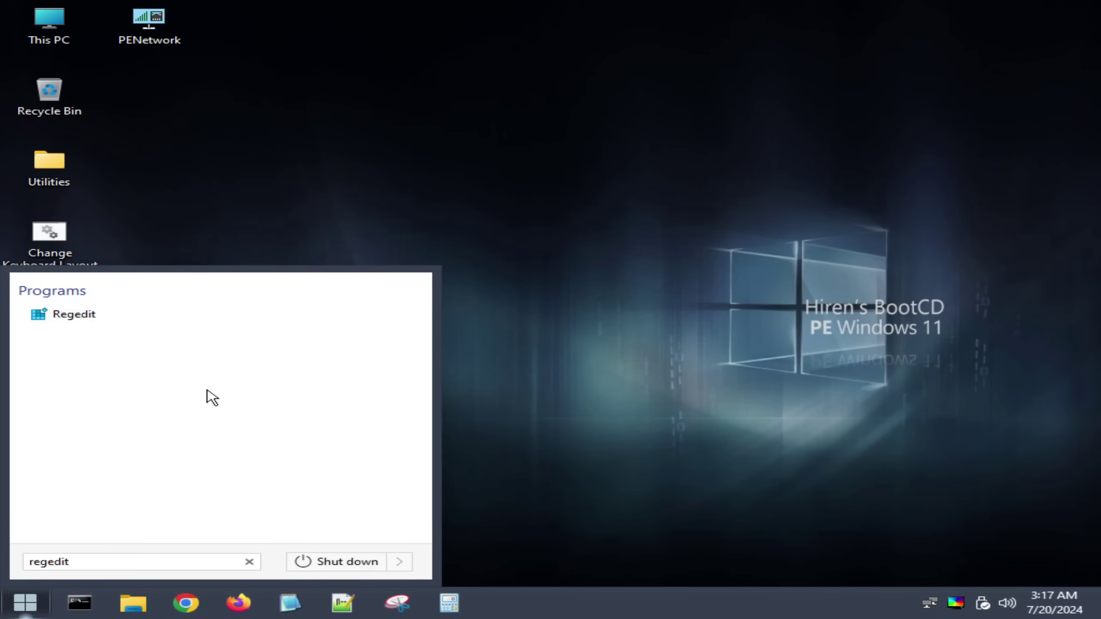
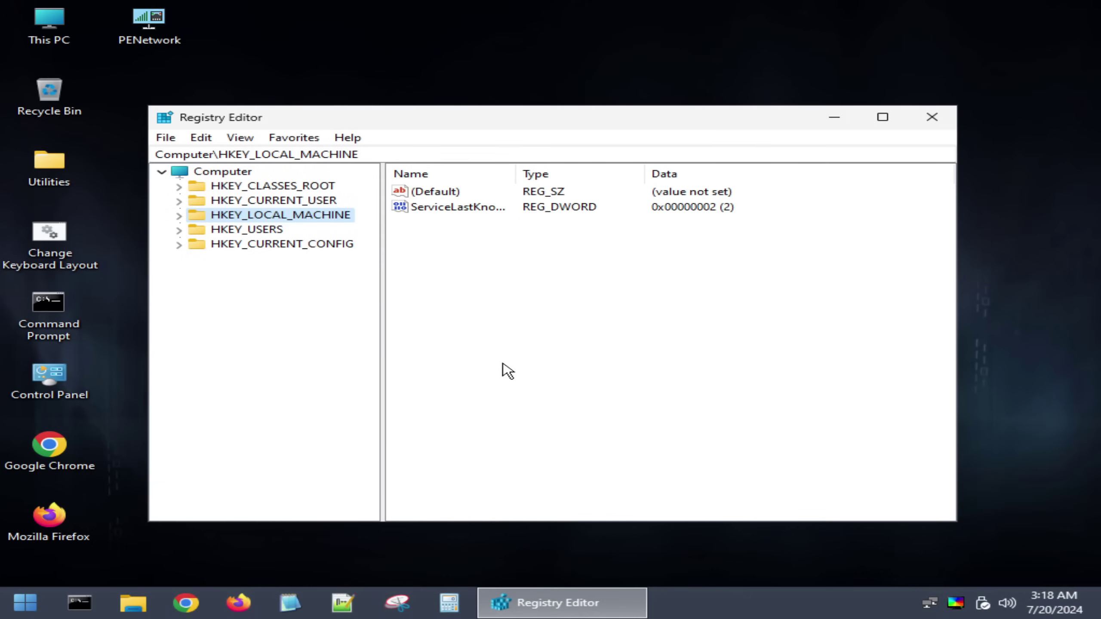
- Delete the app package subkeys under HKEY_LOCAL_MACHINE\soft\Microsoft\Windows\CurrentVersion\Appx\AppxAllUserStore\Applications
{"action": "left_click", "coordinate": [179, 215]}
{"action": "left_click", "coordinate": [196, 288]}
{"action": "left_click", "coordinate": [230, 360]}
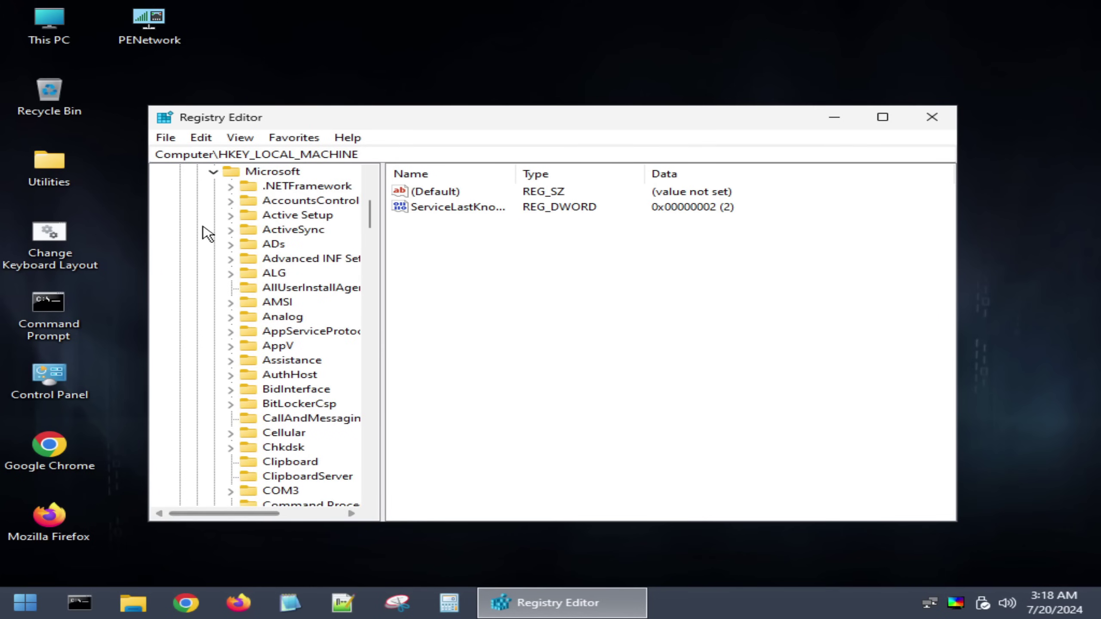
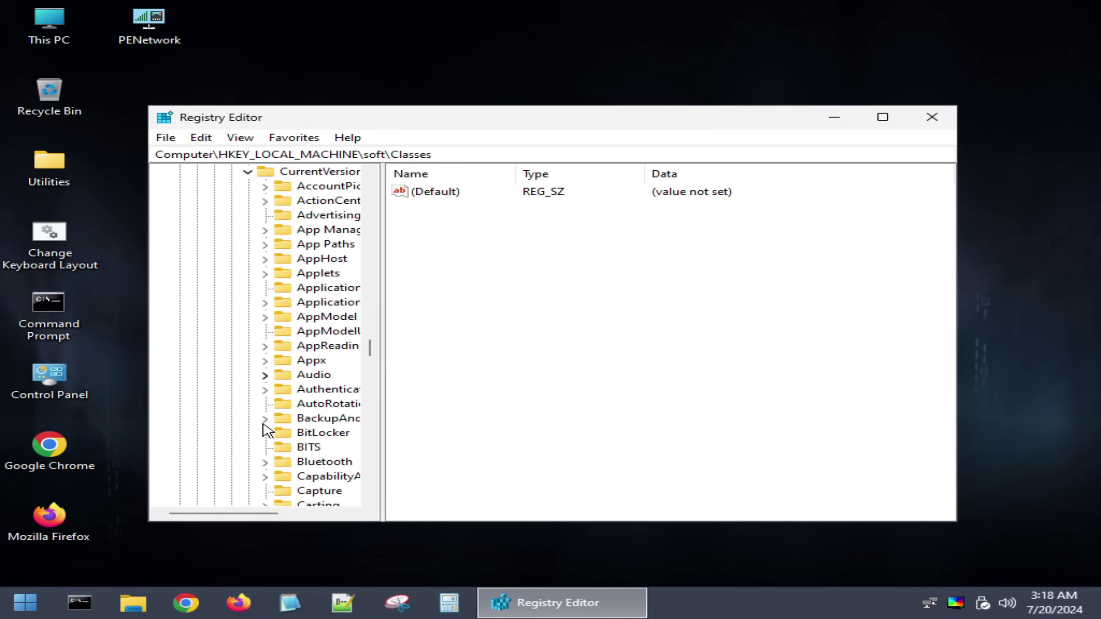
{"action": "scroll", "coordinate": [318, 458], "scroll_direction": "right", "scroll_amount": 2}
{"action": "left_click", "coordinate": [218, 360]}
{"action": "left_click", "coordinate": [235, 375]}
{"action": "left_click_drag", "start_coordinate": [238, 514], "coordinate": [256, 514]}
{"action": "left_click", "coordinate": [214, 375]}
{"action": "left_click", "coordinate": [267, 360]}
{"action": "key", "text": "Delete"}
{"action": "key", "text": "Return"}
{"action": "key", "text": "Delete"}
{"action": "key", "text": "Return"}
{"action": "key", "text": "Delete"}
{"action": "key", "text": "Return"}
{"action": "key", "text": "Delete"}
{"action": "key", "text": "Return"}
{"action": "key", "text": "Delete"}
{"action": "key", "text": "Return"}
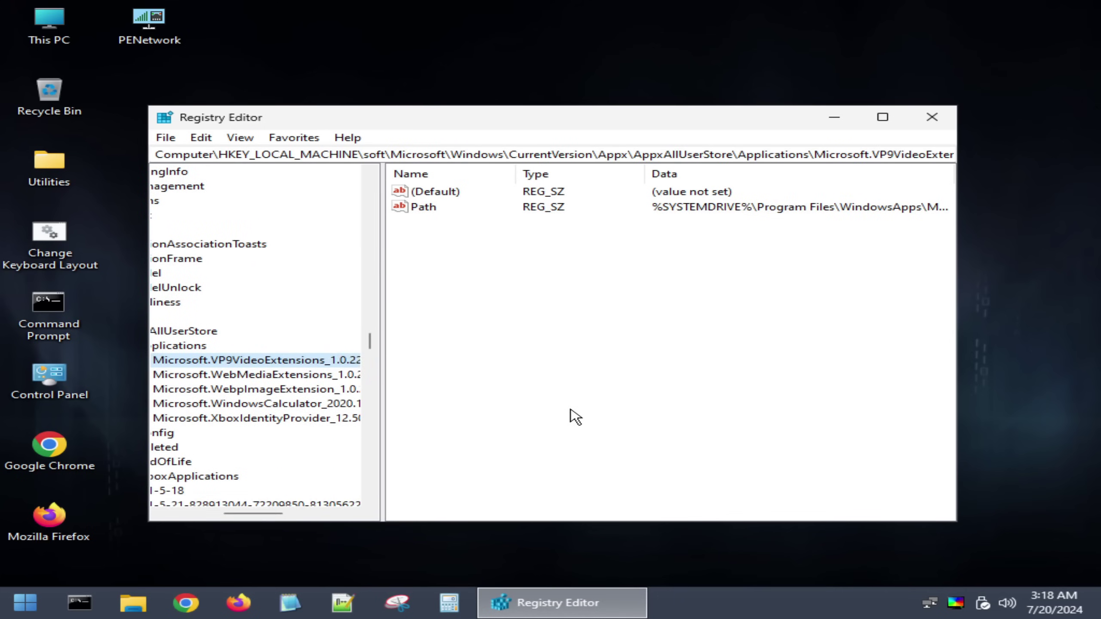
{"action": "key", "text": "Delete"}
{"action": "key", "text": "Return"}
{"action": "key", "text": "Delete"}
{"action": "key", "text": "Return"}
{"action": "key", "text": "Delete"}
{"action": "key", "text": "Return"}
{"action": "key", "text": "Delete"}
{"action": "key", "text": "Return"}
{"action": "key", "text": "Delete"}
{"action": "key", "text": "Return"}
- Delete the subkeys under AppxAllUserStore\Config that follow Microsoft.BioEnrollment, up to and including Microsoft.Windows.Search
{"action": "mouse_move", "coordinate": [278, 514]}
{"action": "left_mouse_down"}
{"action": "mouse_move", "coordinate": [236, 514]}
{"action": "mouse_move", "coordinate": [285, 514]}
{"action": "left_mouse_up"}
{"action": "left_click", "coordinate": [228, 360]}
{"action": "left_click", "coordinate": [297, 217]}
{"action": "key", "text": "Delete"}
{"action": "key", "text": "Return"}
{"action": "key", "text": "Delete"}
{"action": "key", "text": "Return"}
{"action": "key", "text": "Delete"}
{"action": "key", "text": "Return"}
{"action": "key", "text": "Delete"}
{"action": "key", "text": "Return"}
{"action": "key", "text": "Delete"}
{"action": "key", "text": "Return"}
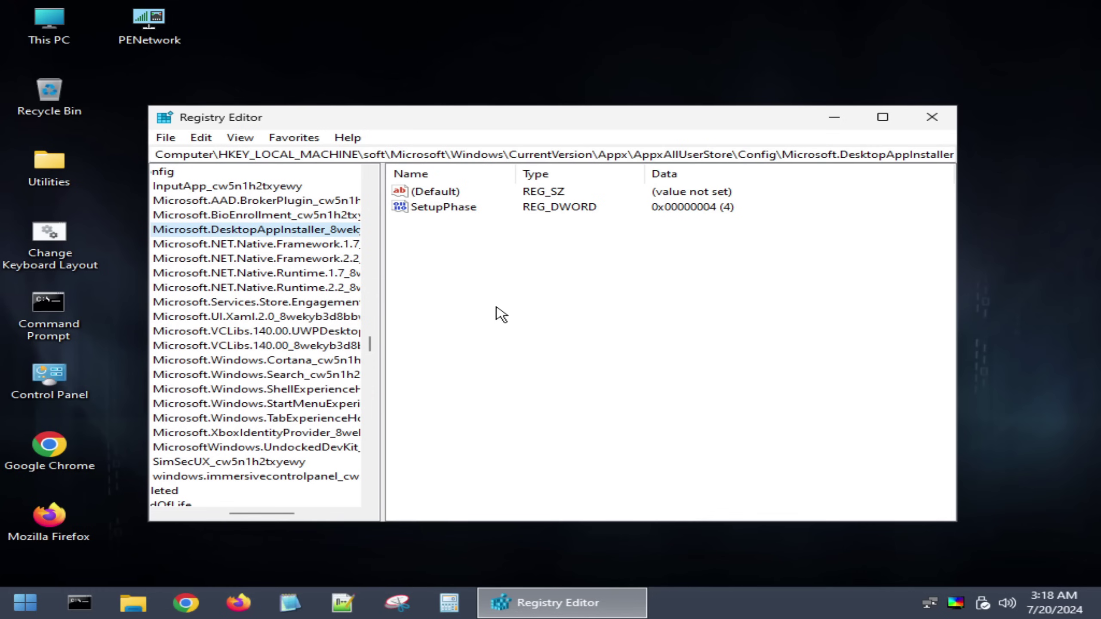
{"action": "key", "text": "Delete"}
{"action": "key", "text": "Return"}
{"action": "key", "text": "Delete"}
{"action": "key", "text": "Return"}
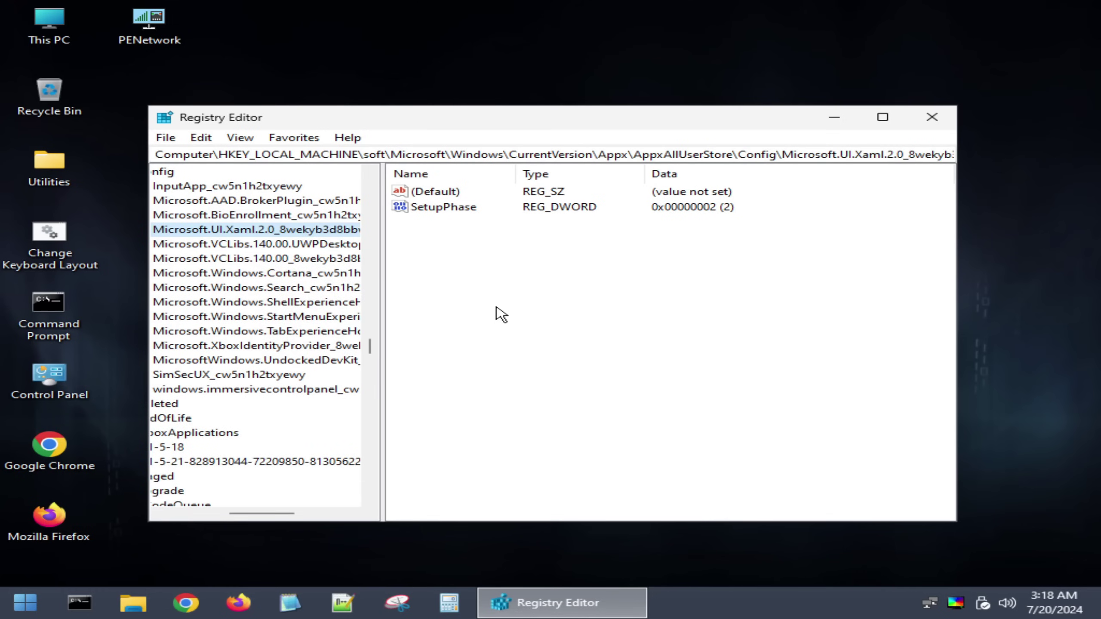
{"action": "key", "text": "Delete"}
{"action": "key", "text": "Return"}
{"action": "key", "text": "Delete"}
{"action": "key", "text": "Return"}
{"action": "key", "text": "Delete"}
{"action": "key", "text": "Return"}
{"action": "key", "text": "Delete"}
{"action": "key", "text": "Escape"}
{"action": "key", "text": "Delete"}
{"action": "key", "text": "Return"}
{"action": "key", "text": "Delete"}
{"action": "key", "text": "Return"}
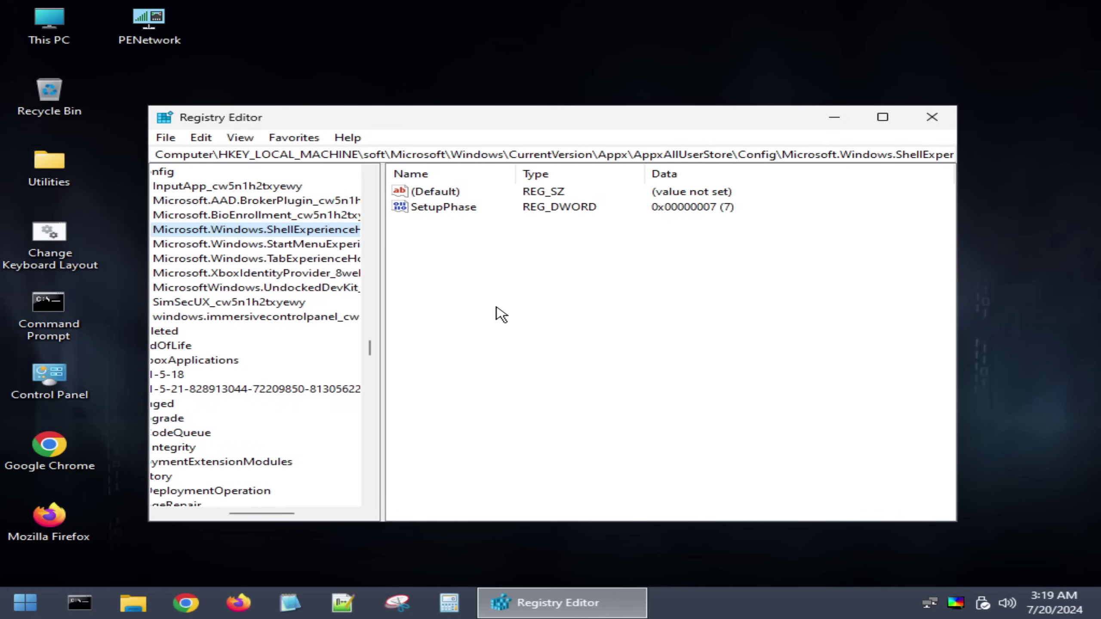
- Delete the Microsoft.XboxIdentityProvider and windows.immersivecontrolpanel subkeys under AppxAllUserStore\Config
{"action": "key", "text": "Down"}
{"action": "key", "text": "Down"}
{"action": "key", "text": "Down"}
{"action": "key", "text": "Delete"}
{"action": "key", "text": "Return"}
{"action": "key", "text": "Down"}
{"action": "key", "text": "Down"}
{"action": "key", "text": "Delete"}
{"action": "key", "text": "Return"}
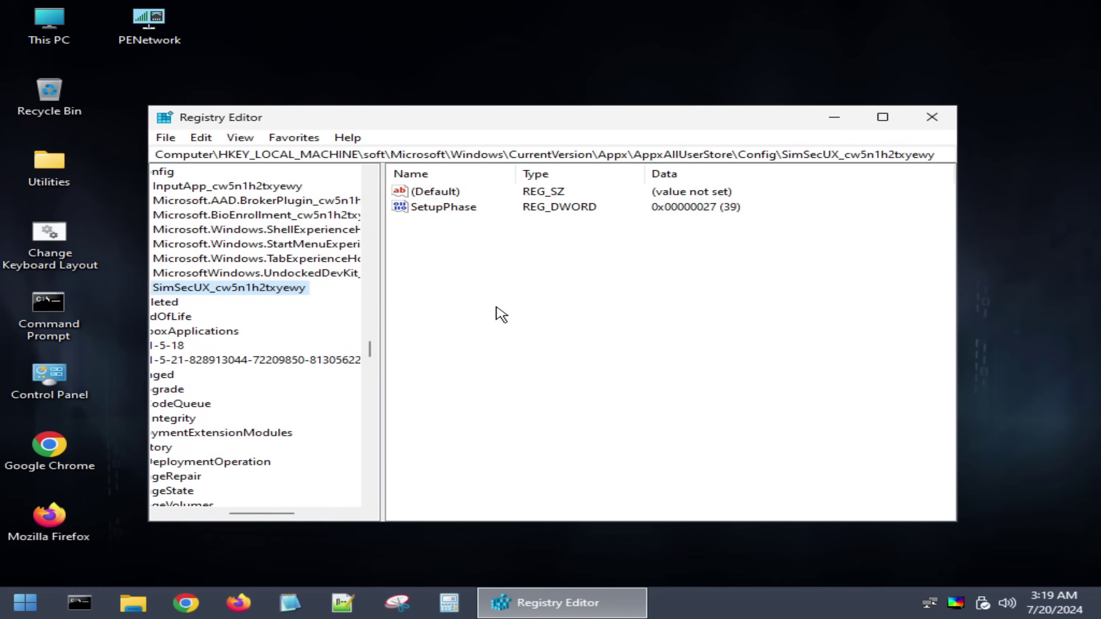
- Delete the AppxAllUserStore\InboxApplications subkey listed between Microsoft.Windows.NarratorQuickStart and Microsoft.Windows.ShellExperienceHost
{"action": "left_click", "coordinate": [177, 172]}
{"action": "left_click_drag", "start_coordinate": [273, 513], "coordinate": [244, 515]}
{"action": "left_click", "coordinate": [177, 216]}
{"action": "scroll", "coordinate": [278, 453], "scroll_direction": "down", "scroll_amount": 1}
{"action": "left_click", "coordinate": [311, 361]}
{"action": "key", "text": "Delete"}
{"action": "key", "text": "Return"}
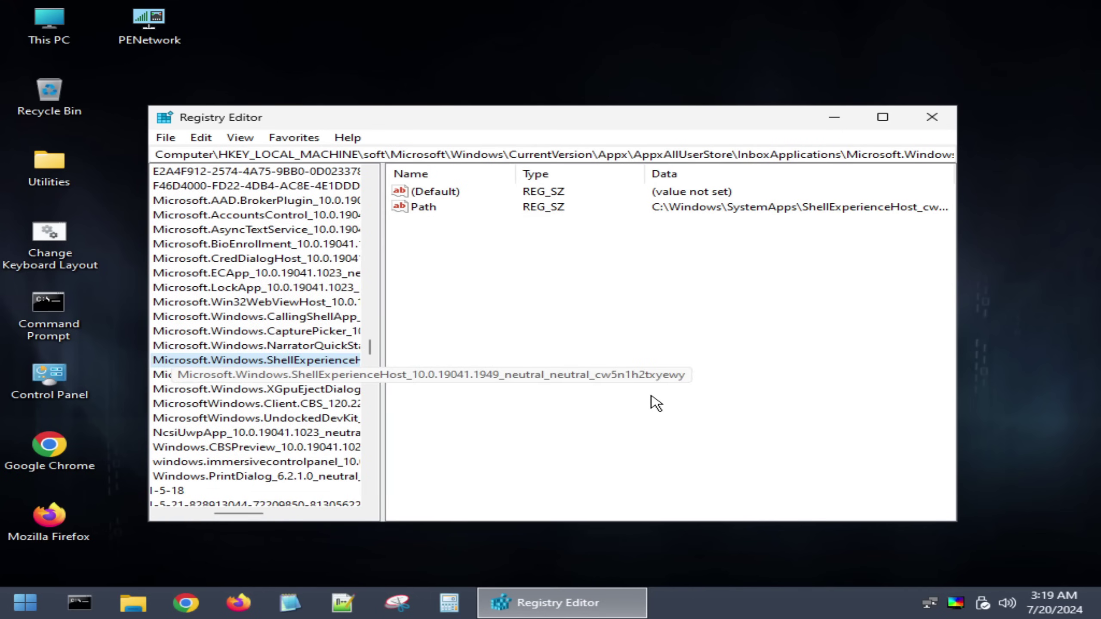
- Delete the windows.immersivecontrolpanel subkey under AppxAllUserStore\InboxApplications
{"action": "key", "text": "Down"}
{"action": "key", "text": "Down"}
{"action": "key", "text": "Down"}
{"action": "key", "text": "Down"}
{"action": "key", "text": "Down"}
{"action": "key", "text": "Down"}
{"action": "key", "text": "Down"}
{"action": "key", "text": "Delete"}
{"action": "key", "text": "Return"}
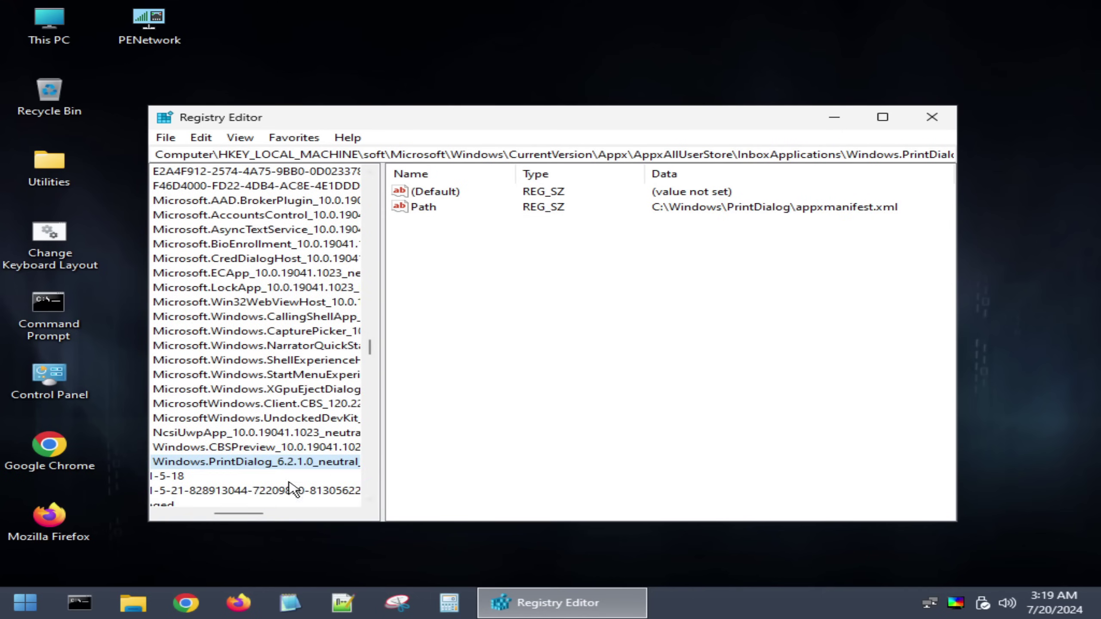
- Collapse InboxApplications and delete the package subkeys under the S-1-5-18 key of AppxAllUserStore
{"action": "scroll", "coordinate": [269, 398], "scroll_direction": "up", "scroll_amount": 3}
{"action": "mouse_move", "coordinate": [253, 514]}
{"action": "left_mouse_down"}
{"action": "mouse_move", "coordinate": [219, 514]}
{"action": "mouse_move", "coordinate": [247, 515]}
{"action": "left_mouse_up"}
{"action": "left_click", "coordinate": [248, 259]}
{"action": "left_click", "coordinate": [216, 273]}
{"action": "left_click", "coordinate": [299, 288]}
{"action": "key", "text": "Delete"}
{"action": "key", "text": "Return"}
{"action": "key", "text": "Delete"}
{"action": "key", "text": "Return"}
{"action": "key", "text": "Delete"}
{"action": "key", "text": "Return"}
{"action": "key", "text": "Delete"}
{"action": "key", "text": "Return"}
- Delete the Microsoft.DesktopAppInstaller, HEIFImageExtension and MSPaint subkeys under the S-1-5-21 user key of AppxAllUserStore
{"action": "left_click", "coordinate": [203, 288]}
{"action": "left_click", "coordinate": [336, 317]}
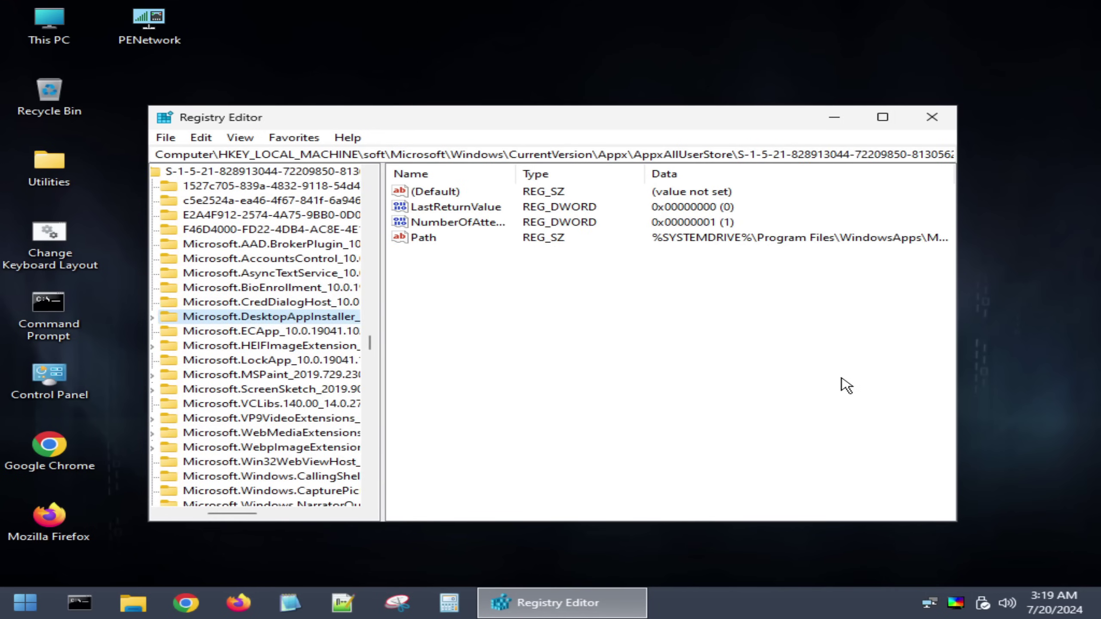
{"action": "key", "text": "Delete"}
{"action": "key", "text": "Return"}
{"action": "key", "text": "Delete"}
{"action": "key", "text": "Return"}
{"action": "key", "text": "Delete"}
{"action": "key", "text": "Return"}
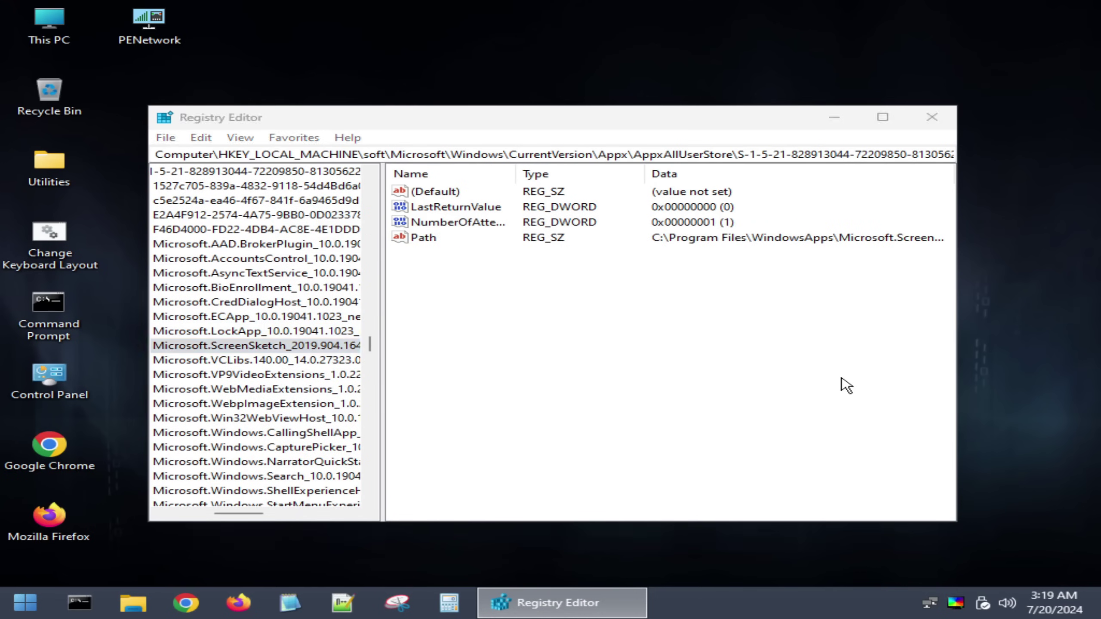
- Delete the ScreenSketch, VCLibs, VP9VideoExtensions, WebMediaExtensions and WebpImageExtension subkeys under the S-1-5-21 key
{"action": "key", "text": "Delete"}
{"action": "key", "text": "Return"}
{"action": "key", "text": "Delete"}
{"action": "key", "text": "Return"}
{"action": "key", "text": "Delete"}
{"action": "key", "text": "Return"}
{"action": "key", "text": "Delete"}
{"action": "key", "text": "Return"}
{"action": "key", "text": "Delete"}
{"action": "key", "text": "Return"}
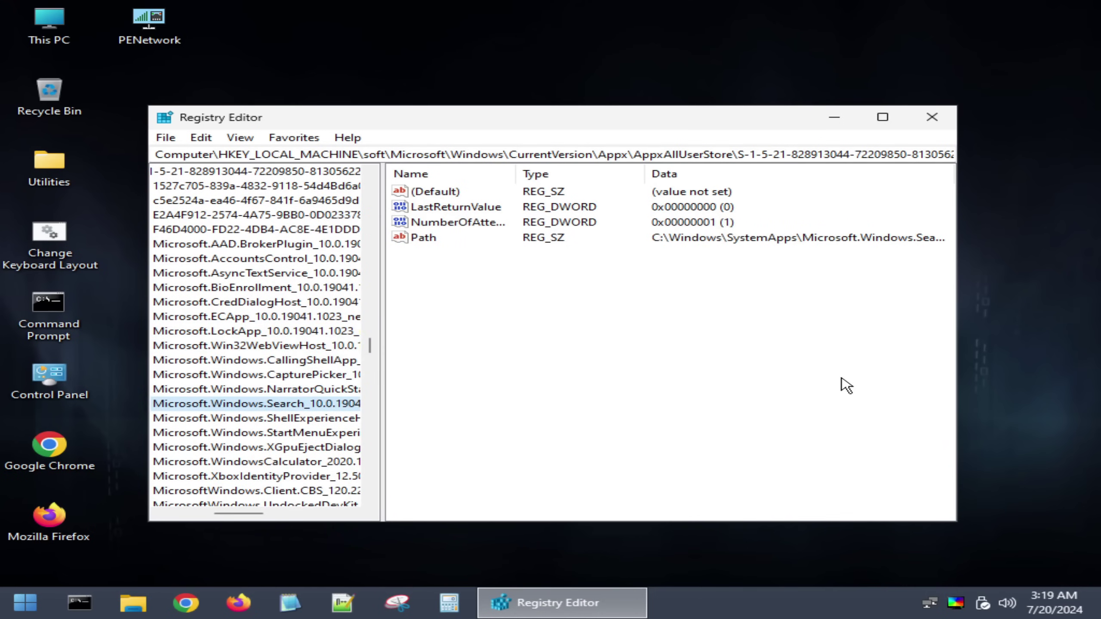
- Delete the Microsoft.Windows.Search, WindowsCalculator and XboxIdentityProvider subkeys under the S-1-5-21 key
{"action": "key", "text": "Delete"}
{"action": "key", "text": "Return"}
{"action": "key", "text": "Down"}
{"action": "key", "text": "Down"}
{"action": "key", "text": "Down"}
{"action": "key", "text": "Delete"}
{"action": "key", "text": "Return"}
{"action": "key", "text": "Delete"}
{"action": "key", "text": "Return"}
- Delete the windows.immersivecontrolpanel subkey under the S-1-5-21 key
{"action": "key", "text": "Down"}
{"action": "key", "text": "Down"}
{"action": "key", "text": "Down"}
{"action": "key", "text": "Down"}
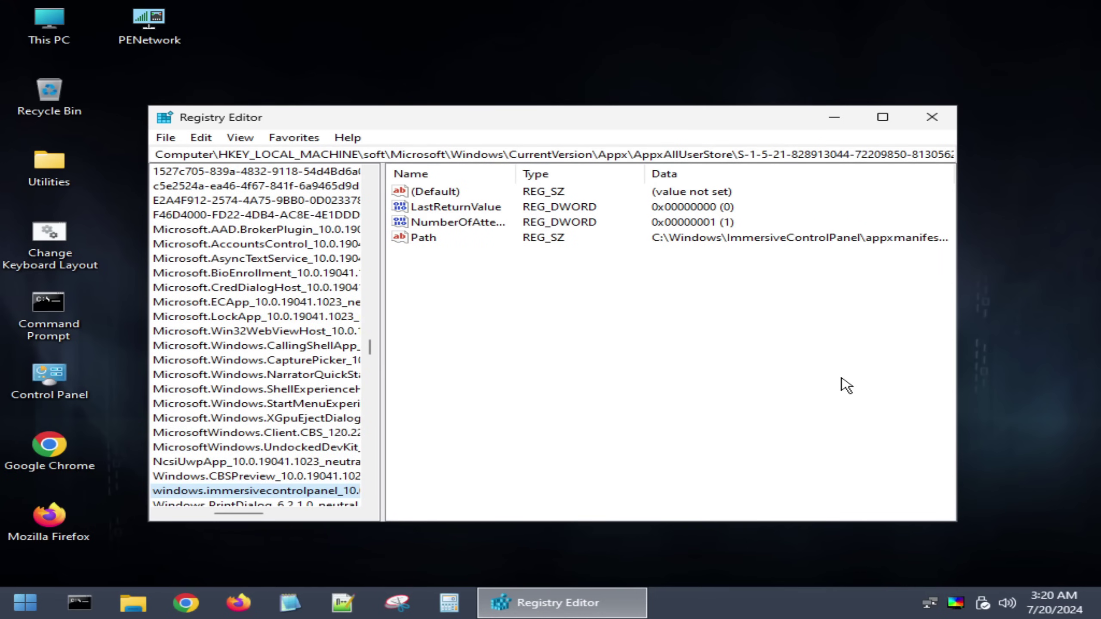
{"action": "key", "text": "Delete"}
{"action": "key", "text": "Return"}
- Collapse the AppxAllUserStore, Appx and CurrentVersion branches of the soft hive and return to the beginning of the key tree
{"action": "scroll", "coordinate": [217, 386], "scroll_direction": "up", "scroll_amount": 2}
{"action": "left_click_drag", "start_coordinate": [256, 514], "coordinate": [239, 515]}
{"action": "left_click", "coordinate": [167, 244]}
{"action": "scroll", "coordinate": [245, 357], "scroll_direction": "up", "scroll_amount": 2}
{"action": "left_click", "coordinate": [206, 229]}
{"action": "left_click", "coordinate": [189, 215]}
{"action": "scroll", "coordinate": [250, 280], "scroll_direction": "up", "scroll_amount": 5}
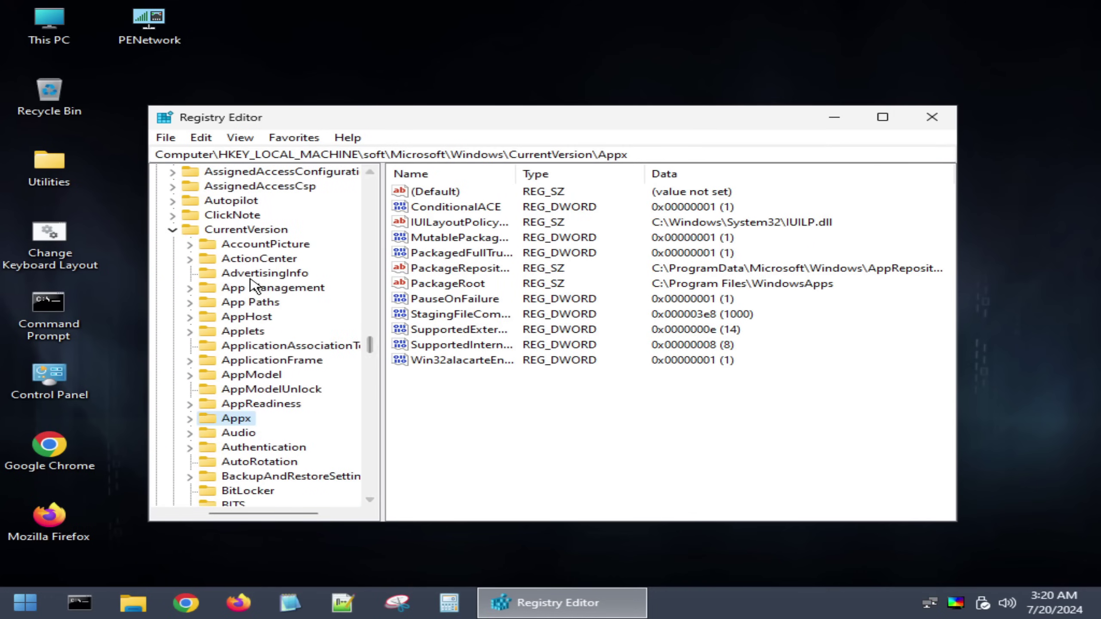
{"action": "left_click", "coordinate": [173, 230]}
{"action": "scroll", "coordinate": [249, 420], "scroll_direction": "up", "scroll_amount": 4}
{"action": "left_click", "coordinate": [189, 331]}
{"action": "left_click_drag", "start_coordinate": [374, 443], "coordinate": [376, 214]}
- Unload the soft hive from HKEY_LOCAL_MACHINE and close Registry Editor
{"action": "left_click", "coordinate": [187, 256]}
{"action": "key", "text": "Left"}
{"action": "key", "text": "Left"}
{"action": "left_click", "coordinate": [166, 138]}
{"action": "left_click", "coordinate": [186, 219]}
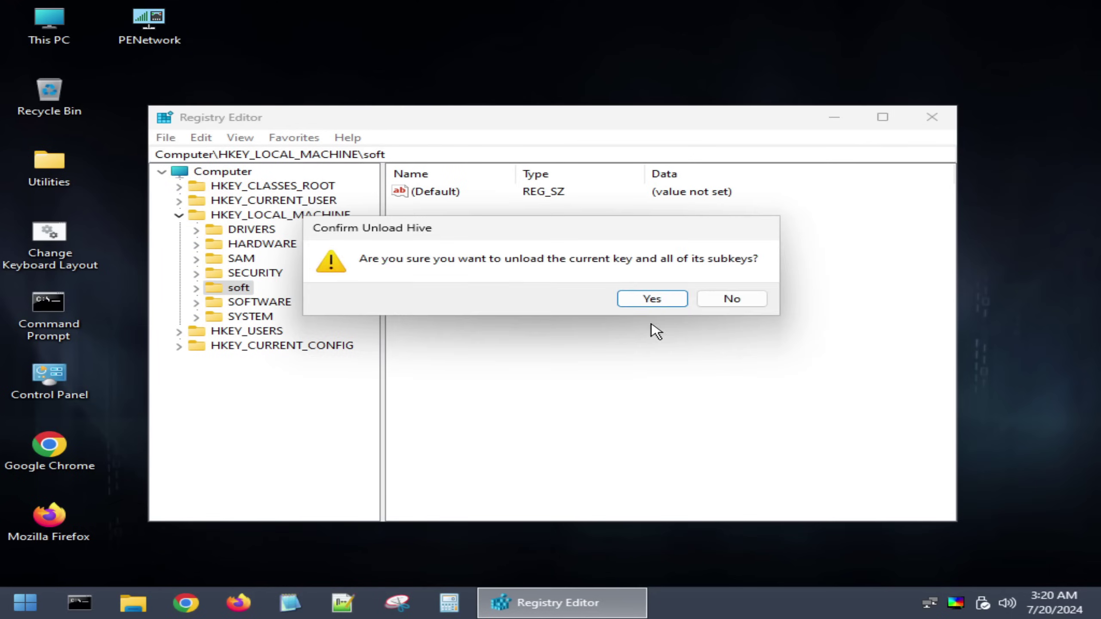
{"action": "left_click", "coordinate": [649, 298]}
{"action": "left_click", "coordinate": [933, 116]}
- Permanently delete the 3D Objects folder from the offline user's profile folder under C:\Users
{"action": "left_click", "coordinate": [139, 605]}
{"action": "double_click", "coordinate": [467, 228]}
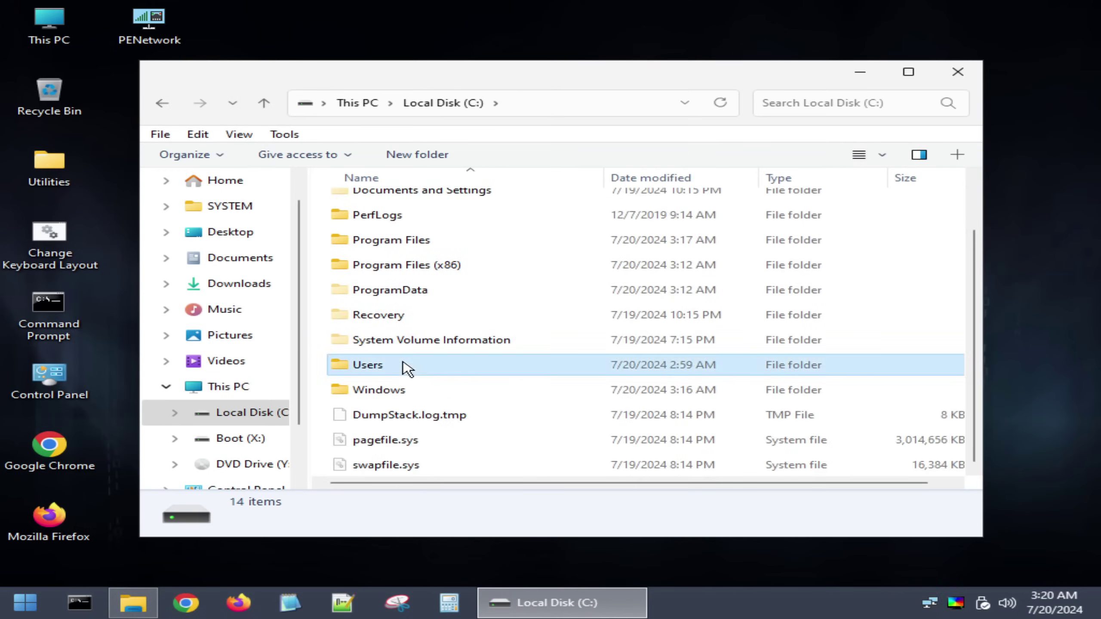
{"action": "double_click", "coordinate": [406, 367]}
{"action": "double_click", "coordinate": [403, 227]}
{"action": "left_click", "coordinate": [394, 204]}
{"action": "key", "text": "Delete"}
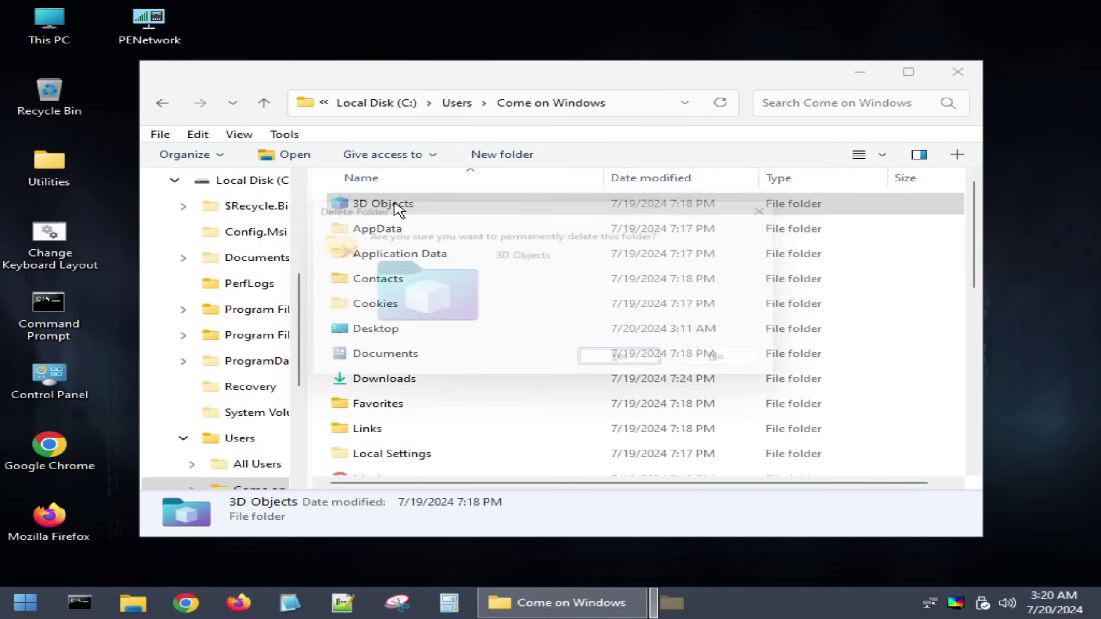
{"action": "key", "text": "Return"}
- Copy everything in the User Account Pictures folder from folder 2 of Transform Windows 10 to Windows 7 on the offline user's desktop
{"action": "left_click", "coordinate": [402, 234]}
{"action": "left_click", "coordinate": [476, 262]}
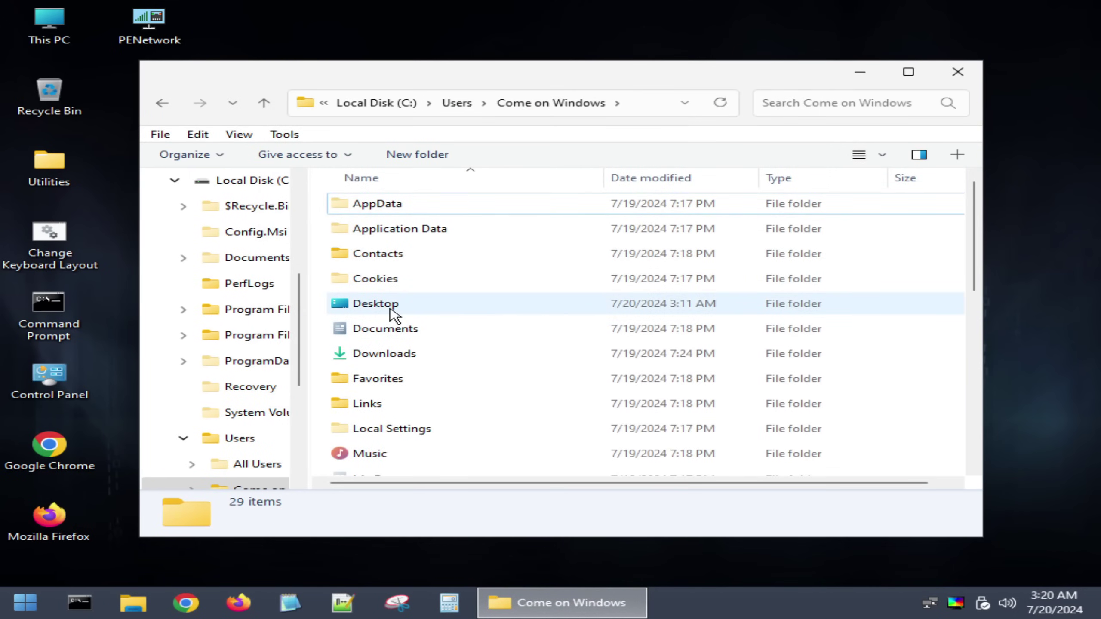
{"action": "double_click", "coordinate": [391, 308]}
{"action": "double_click", "coordinate": [460, 205]}
{"action": "double_click", "coordinate": [393, 206]}
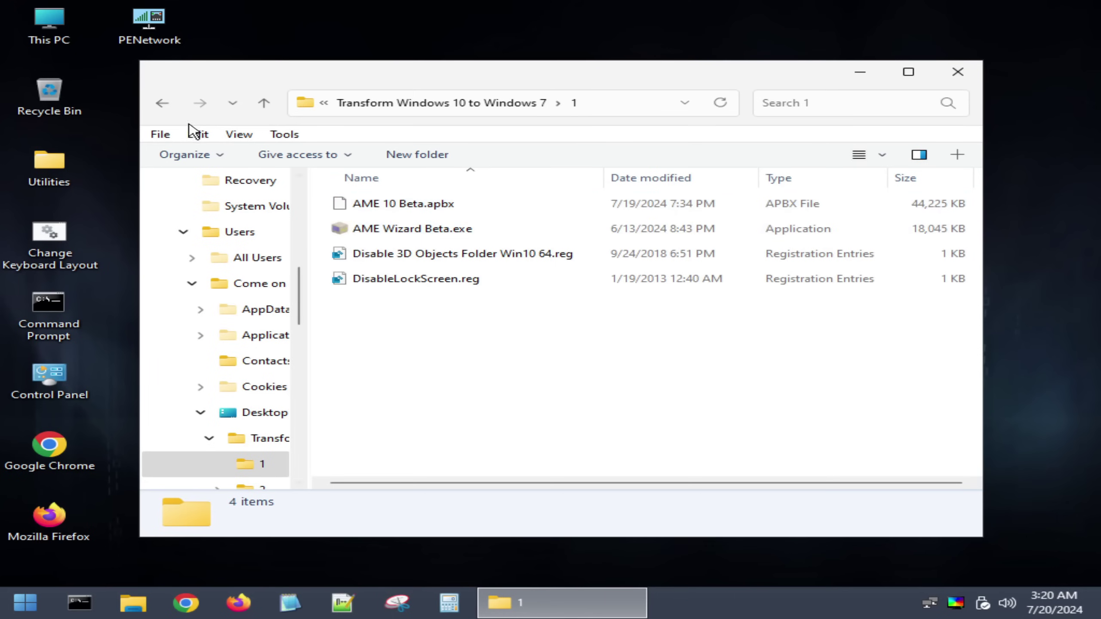
{"action": "left_click", "coordinate": [162, 102]}
{"action": "double_click", "coordinate": [361, 226]}
{"action": "left_click", "coordinate": [380, 210]}
{"action": "double_click", "coordinate": [376, 206]}
{"action": "left_click_drag", "start_coordinate": [431, 427], "coordinate": [399, 204]}
{"action": "right_click", "coordinate": [400, 206]}
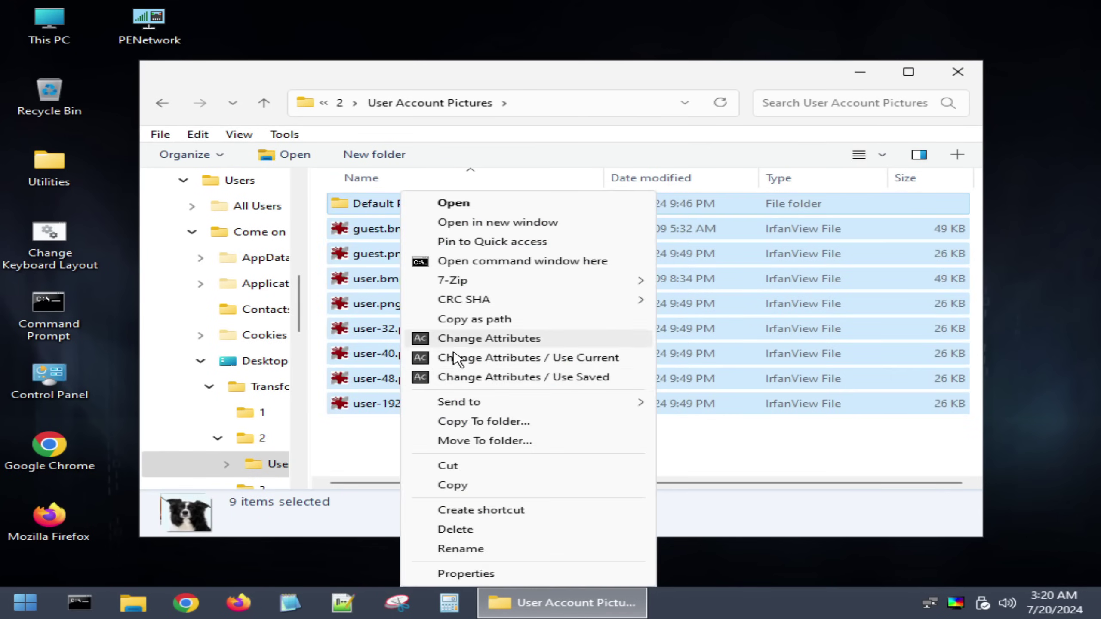
{"action": "left_click", "coordinate": [442, 487]}
- Paste the copied pictures into ProgramData\Microsoft\User Account Pictures, replacing the existing files, and close the folder window
{"action": "scroll", "coordinate": [256, 269], "scroll_direction": "up", "scroll_amount": 2}
{"action": "left_click", "coordinate": [247, 262]}
{"action": "scroll", "coordinate": [490, 364], "scroll_direction": "down", "scroll_amount": 2}
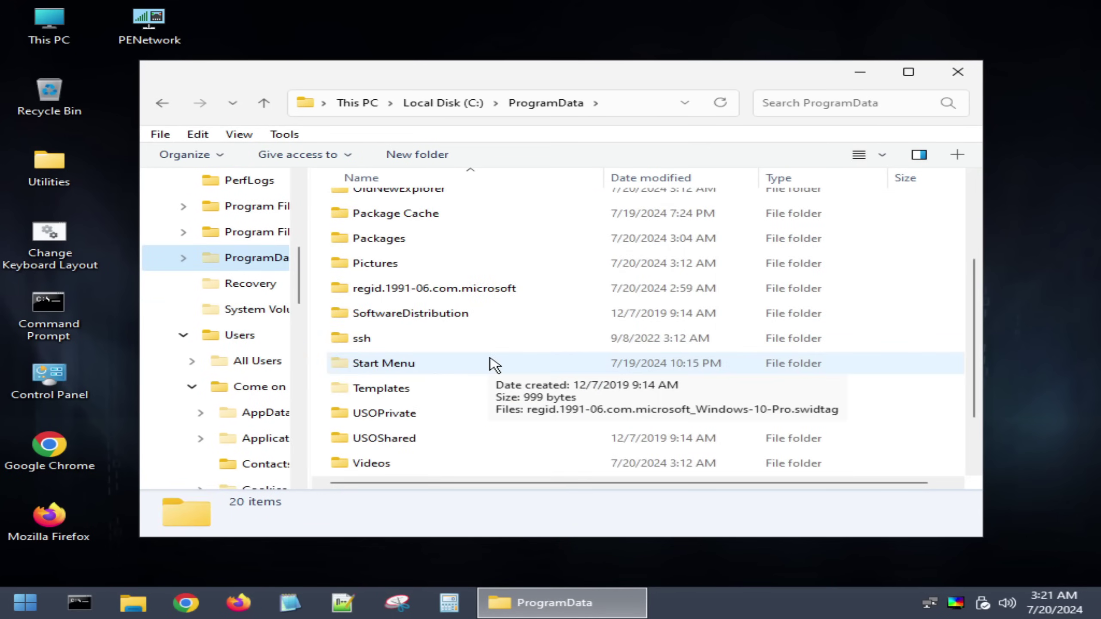
{"action": "scroll", "coordinate": [489, 330], "scroll_direction": "up", "scroll_amount": 2}
{"action": "double_click", "coordinate": [490, 278]}
{"action": "scroll", "coordinate": [524, 372], "scroll_direction": "down", "scroll_amount": 4}
{"action": "double_click", "coordinate": [489, 338]}
{"action": "key", "text": "ctrl+v"}
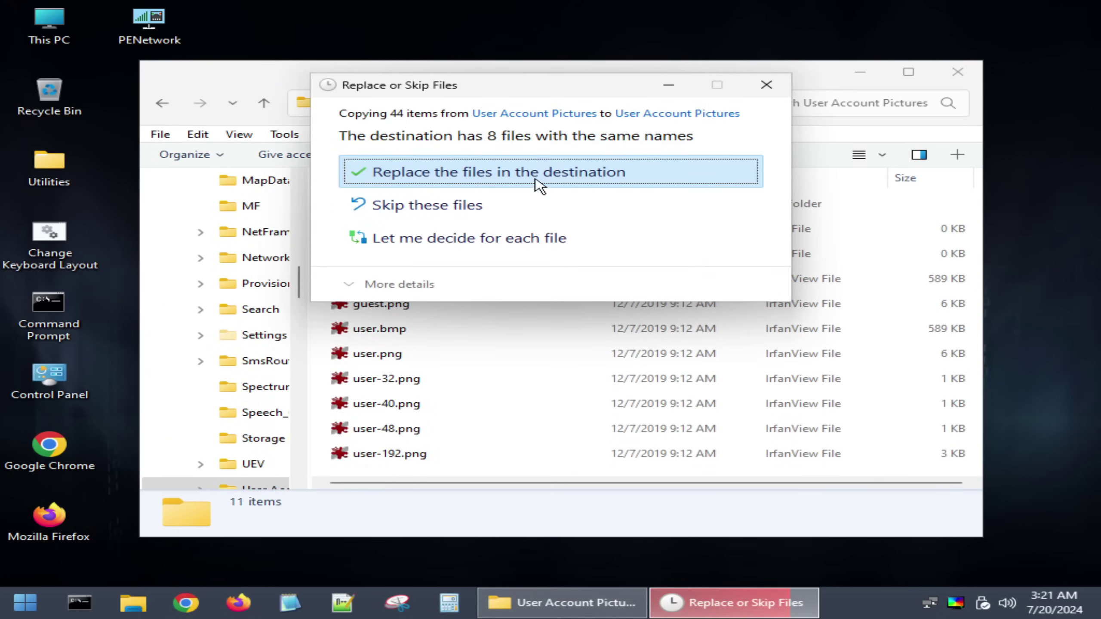
{"action": "left_click", "coordinate": [536, 175]}
{"action": "left_click", "coordinate": [1042, 260]}
{"action": "left_click", "coordinate": [958, 72]}
- Restart the computer out of the PE environment and sign in to Windows with the account password
{"action": "left_click", "coordinate": [24, 603]}
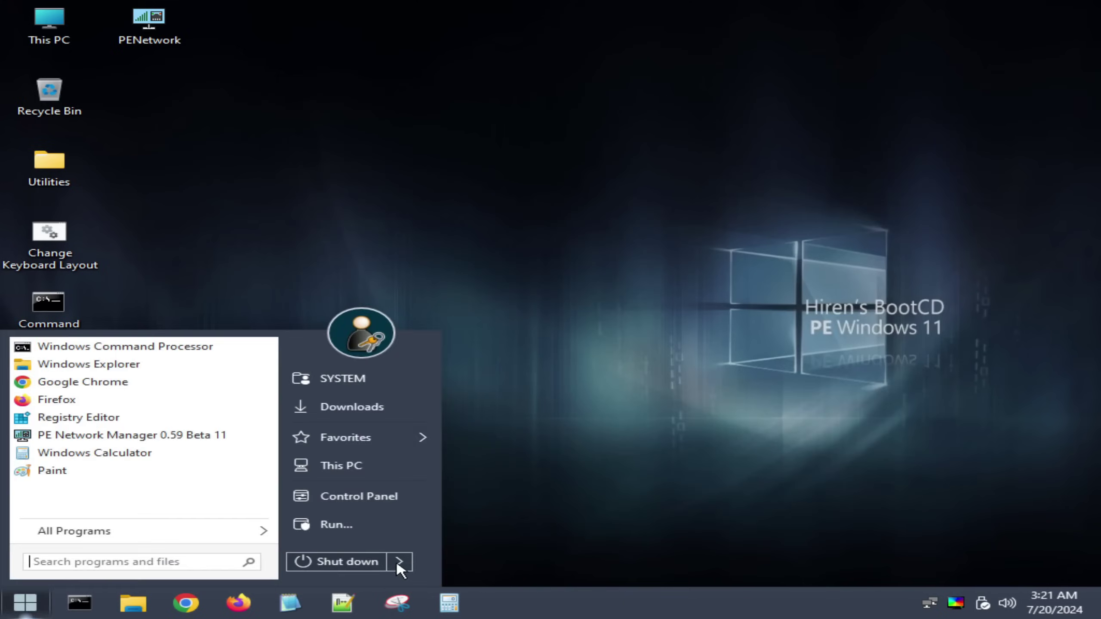
{"action": "left_click", "coordinate": [397, 562]}
{"action": "left_click", "coordinate": [461, 561]}
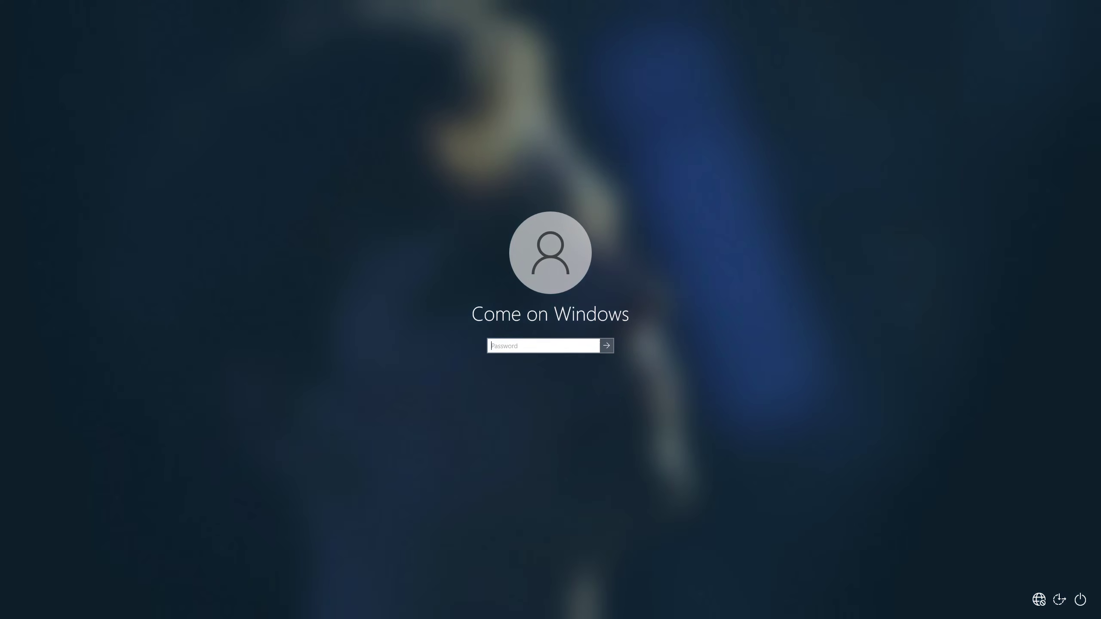
{"action": "type", "text": "•"}
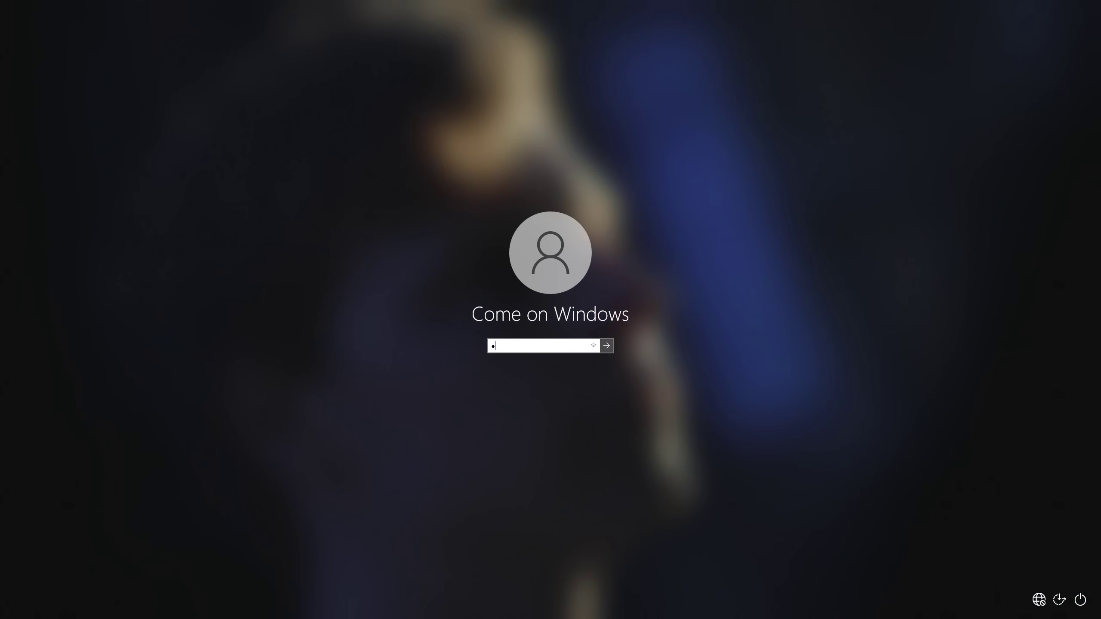
{"action": "key", "text": "Return"}
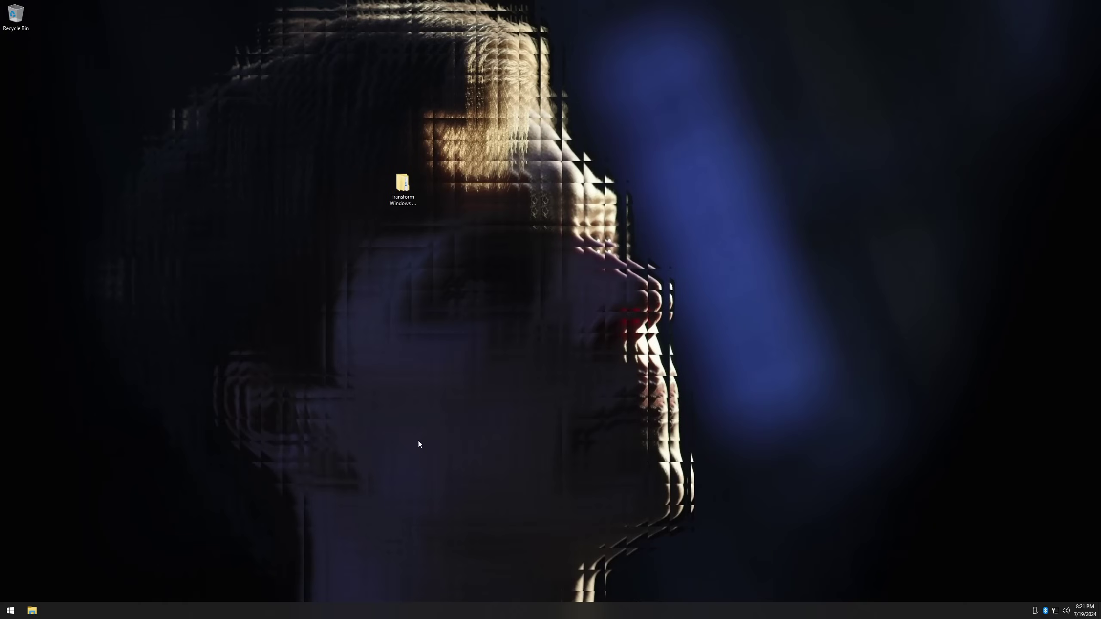
- Check the contents of folders 1 and 2 in the Transform Windows 10 to Windows 7 desktop folder
{"action": "double_click", "coordinate": [402, 189]}
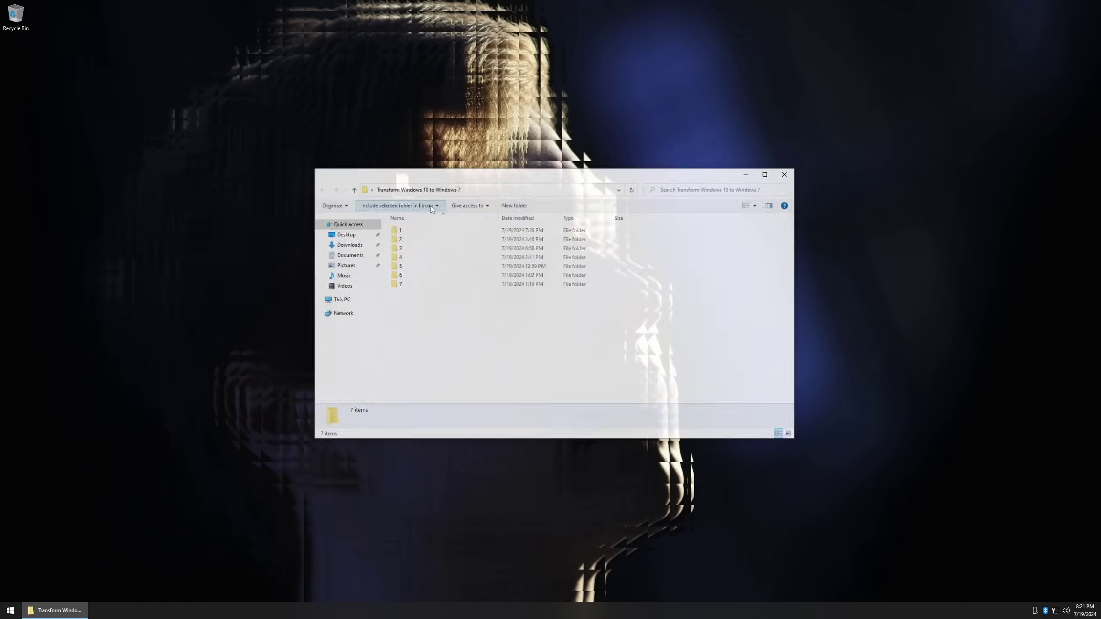
{"action": "double_click", "coordinate": [399, 230]}
{"action": "left_click", "coordinate": [324, 189]}
{"action": "double_click", "coordinate": [399, 239]}
{"action": "left_click", "coordinate": [787, 172]}
- Start cmd.exe with administrative privileges as a new task from Task Manager
{"action": "right_click", "coordinate": [596, 610]}
{"action": "left_click", "coordinate": [620, 578]}
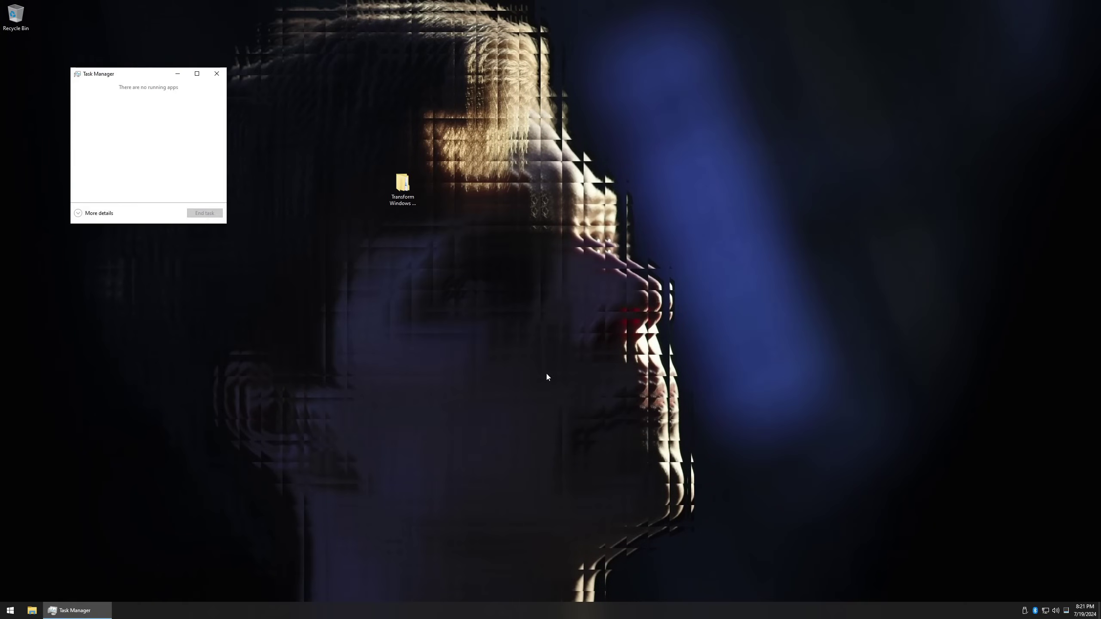
{"action": "left_click", "coordinate": [98, 214]}
{"action": "left_click", "coordinate": [77, 85]}
{"action": "left_click", "coordinate": [93, 94]}
{"action": "type", "text": "cmd.e"}
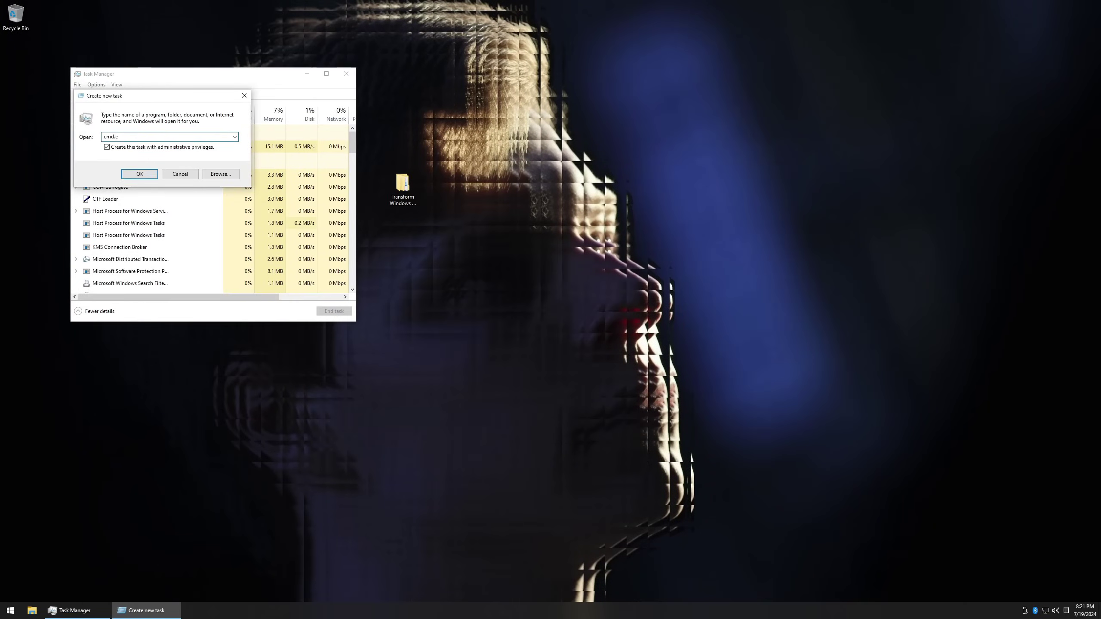
{"action": "key", "text": "Return"}
- Close Task Manager, move the Command Prompt window clear of the desktop icons and begin entering a command starting with "ne"
{"action": "left_click", "coordinate": [346, 73]}
{"action": "left_click_drag", "start_coordinate": [287, 106], "coordinate": [607, 166]}
{"action": "type", "text": "ne"}
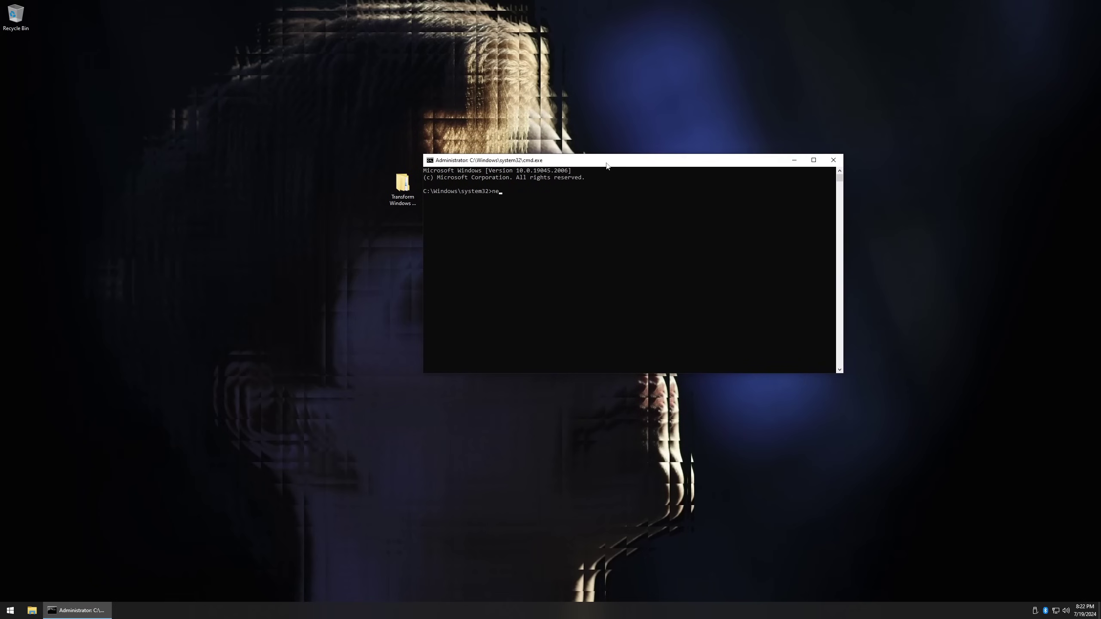
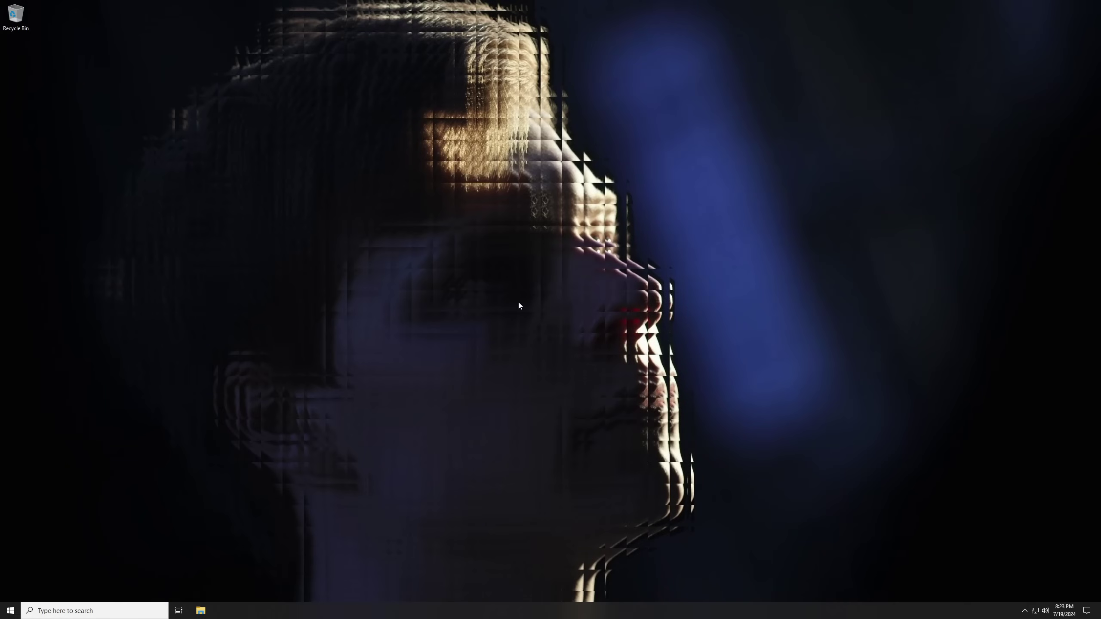
- Delete the 3D Objects folder from C:\Users\User
{"action": "left_click", "coordinate": [200, 611]}
{"action": "right_click", "coordinate": [537, 607]}
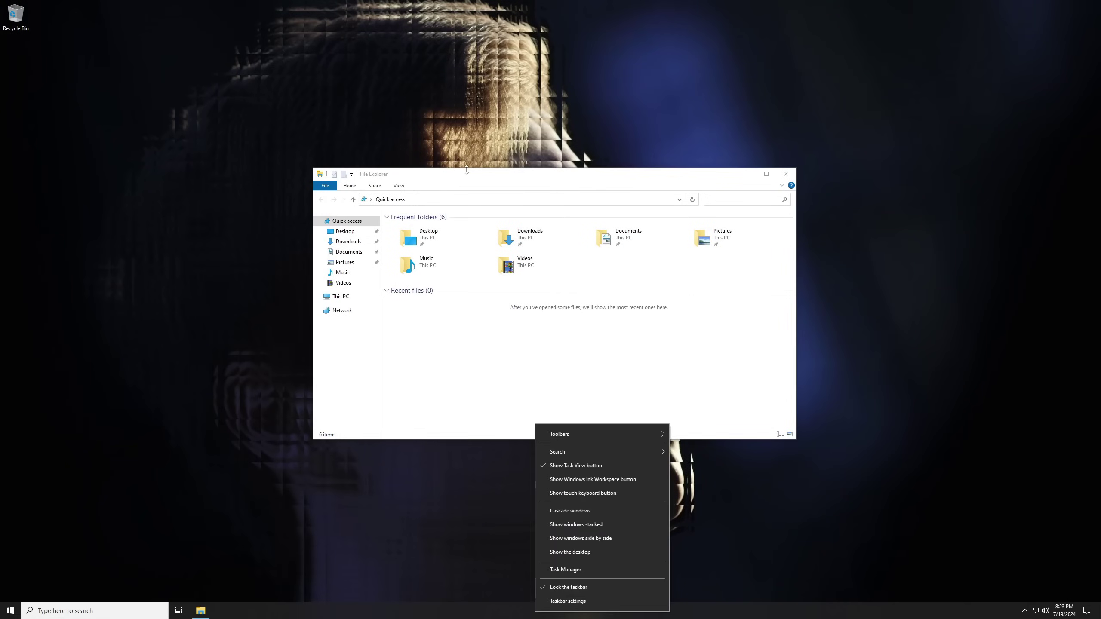
{"action": "left_click", "coordinate": [416, 347]}
{"action": "left_click", "coordinate": [341, 297]}
{"action": "double_click", "coordinate": [427, 295]}
{"action": "double_click", "coordinate": [407, 254]}
{"action": "double_click", "coordinate": [410, 246]}
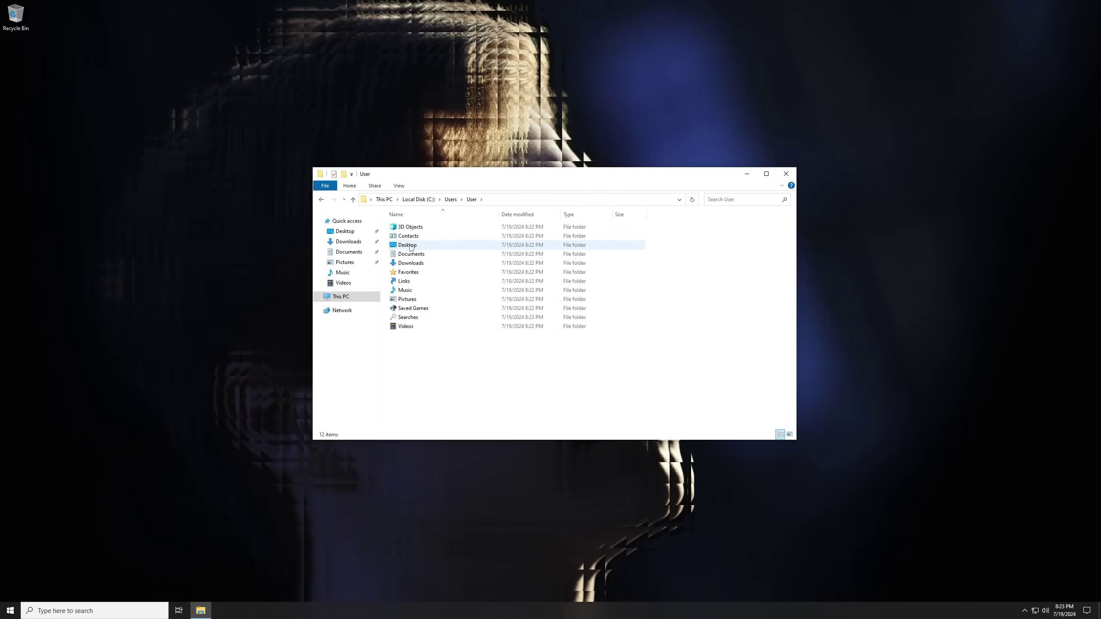
{"action": "left_click", "coordinate": [401, 228]}
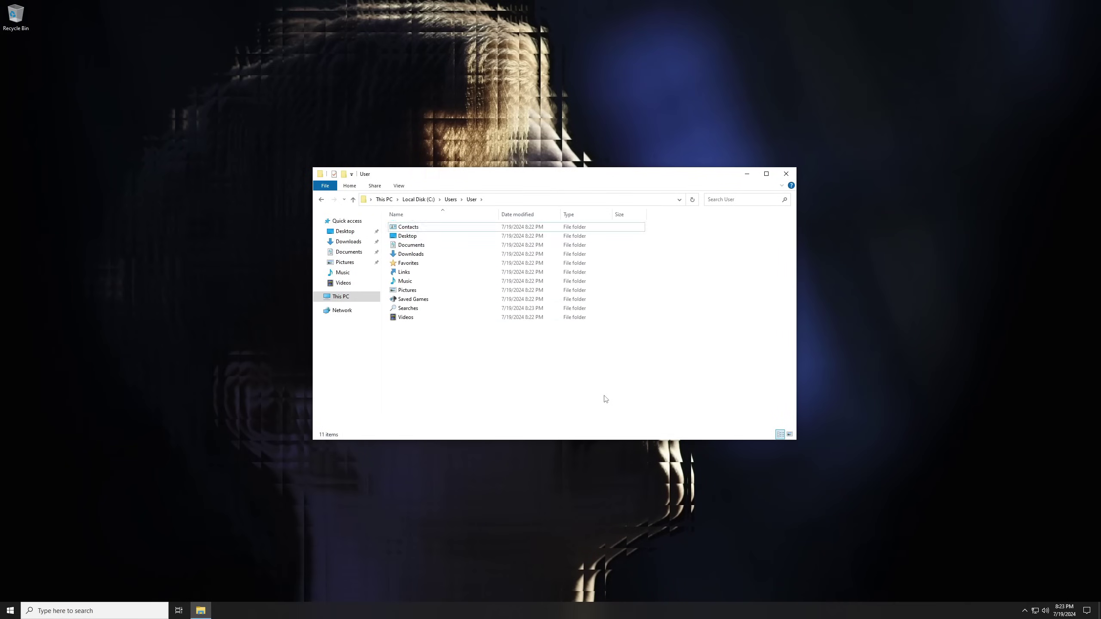
- Copy the Transform Windows 10 to Windows 7 folder from Public Documents to the desktop
{"action": "left_click", "coordinate": [321, 199]}
{"action": "double_click", "coordinate": [401, 237]}
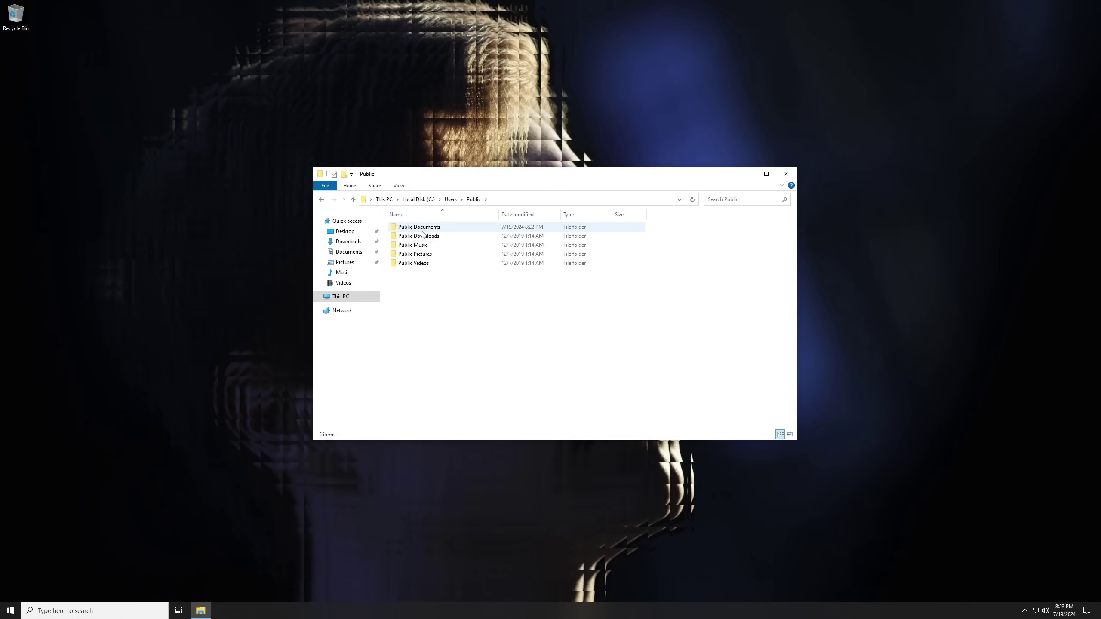
{"action": "double_click", "coordinate": [414, 227]}
{"action": "right_click", "coordinate": [430, 225]}
{"action": "left_click", "coordinate": [450, 327]}
{"action": "right_click", "coordinate": [221, 257]}
{"action": "left_click", "coordinate": [243, 294]}
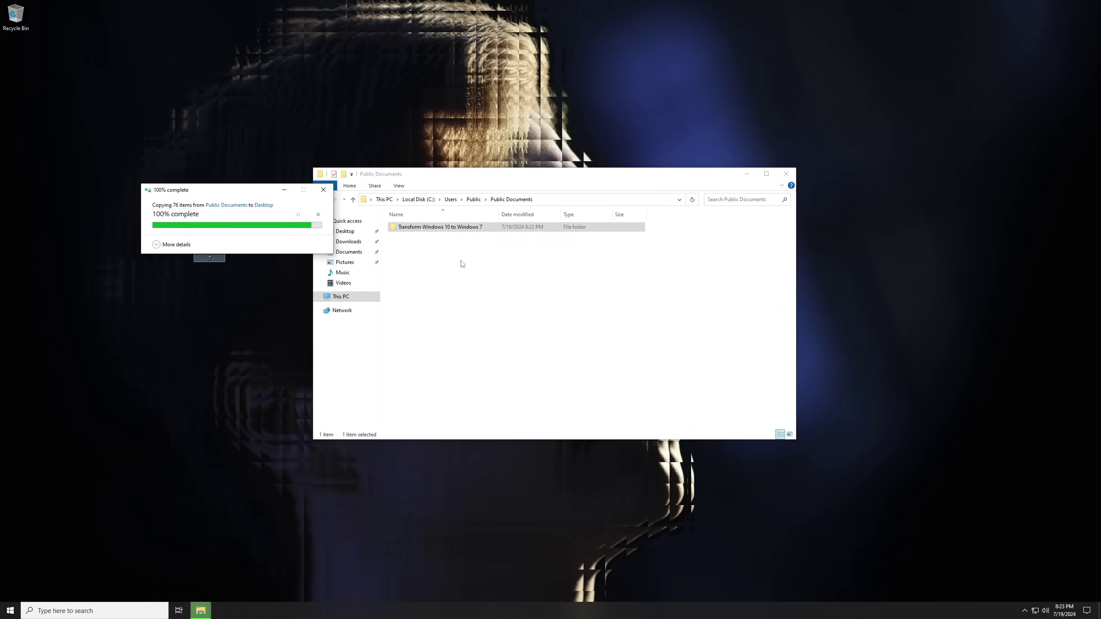
- Return to drive C: and set Folder Options to show hidden files, folders, and drives
{"action": "left_click", "coordinate": [322, 200]}
{"action": "left_click", "coordinate": [321, 201]}
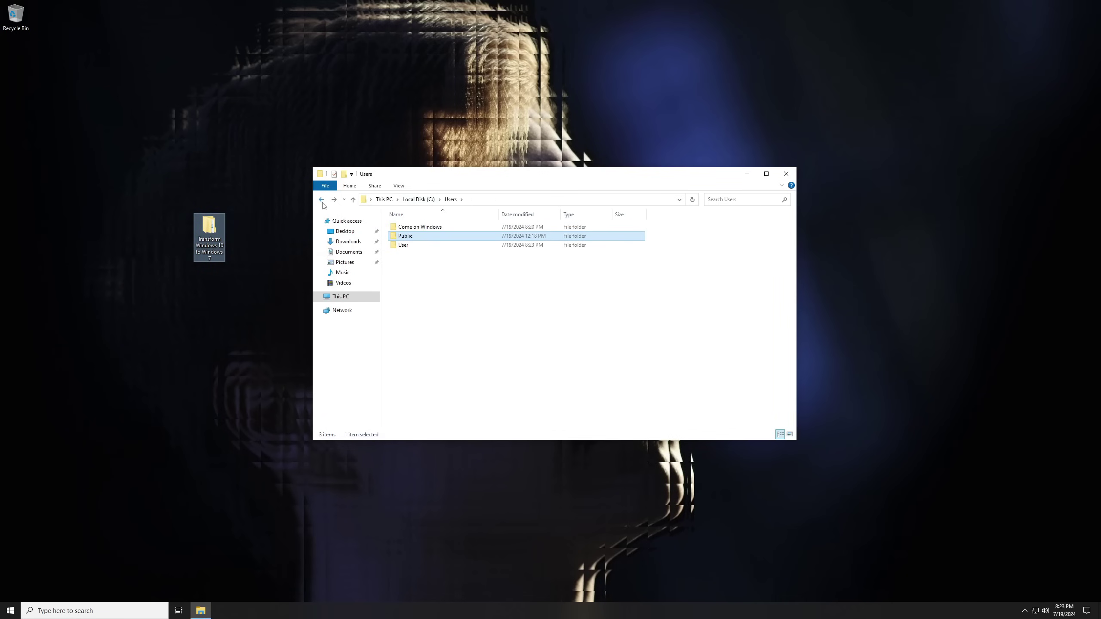
{"action": "left_click", "coordinate": [322, 200]}
{"action": "left_click", "coordinate": [398, 186]}
{"action": "left_click", "coordinate": [742, 205]}
{"action": "left_click", "coordinate": [355, 237]}
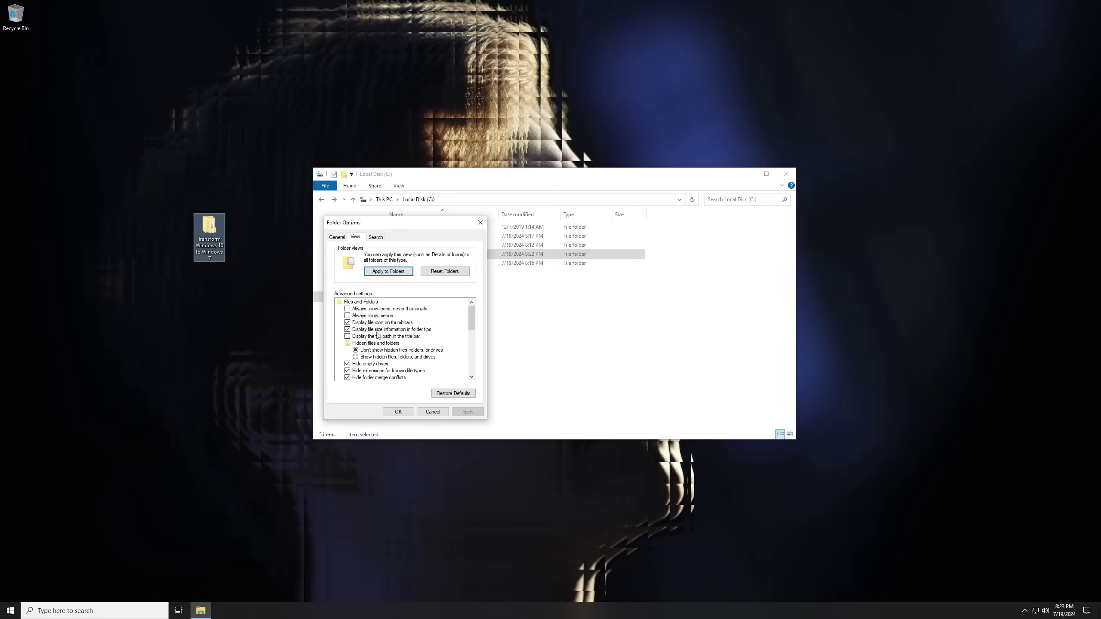
{"action": "left_click", "coordinate": [364, 357]}
{"action": "left_click", "coordinate": [467, 411]}
{"action": "left_click", "coordinate": [398, 412]}
{"action": "left_click", "coordinate": [613, 316]}
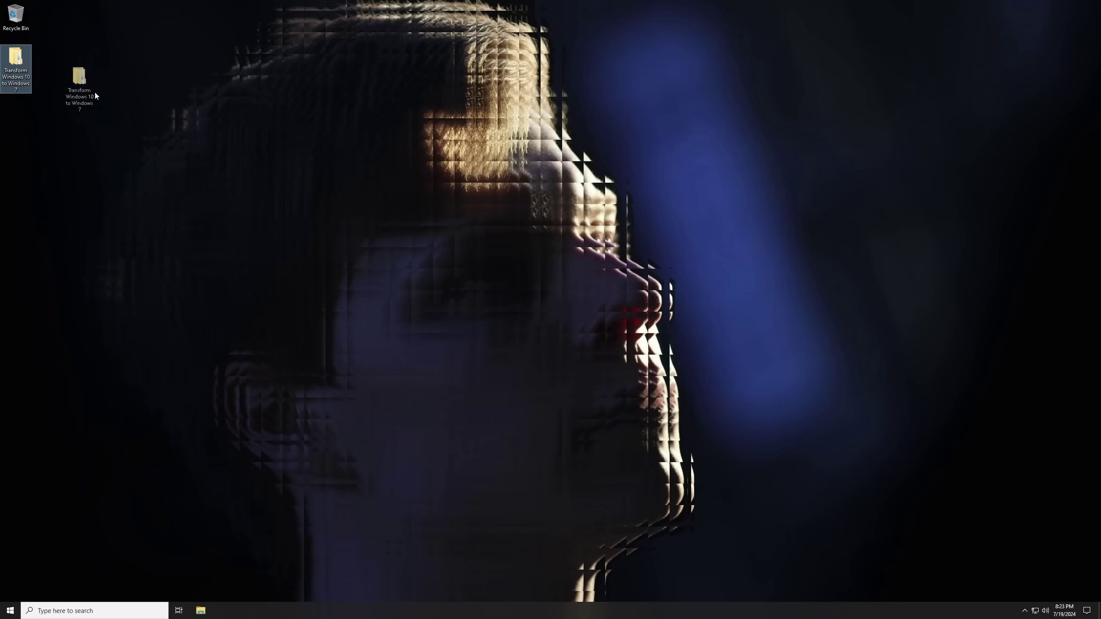
- Reposition the Transform Windows 10 to Windows 7 folder on the desktop and run Revert8Plus.exe from its folder 3 with elevated rights
{"action": "left_click_drag", "start_coordinate": [15, 65], "coordinate": [444, 177]}
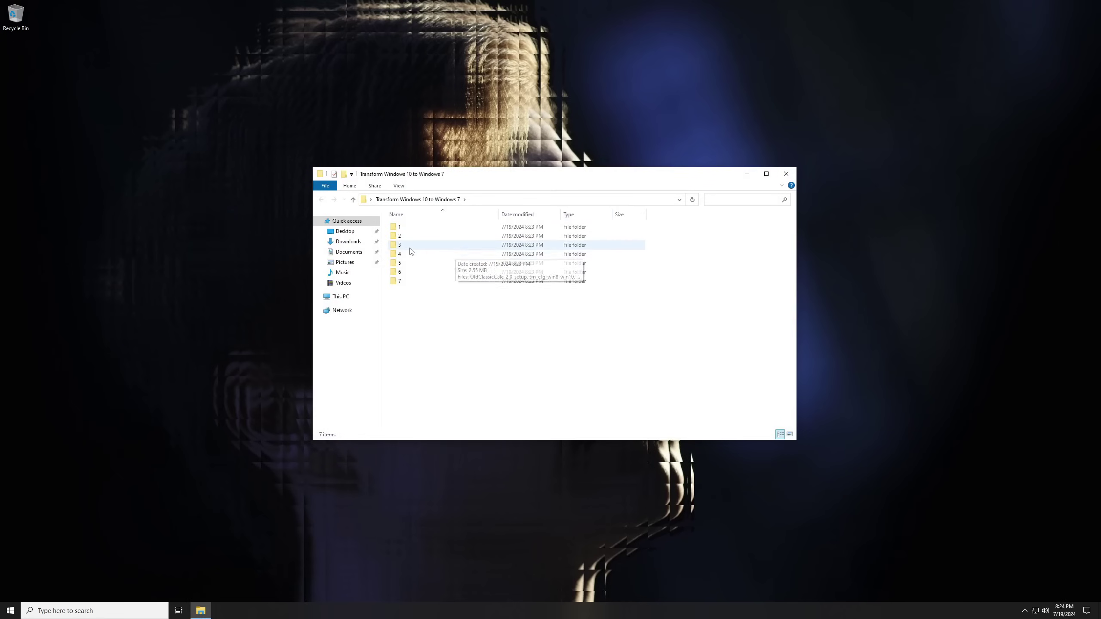
{"action": "double_click", "coordinate": [409, 245]}
{"action": "left_click", "coordinate": [419, 227]}
{"action": "double_click", "coordinate": [419, 228]}
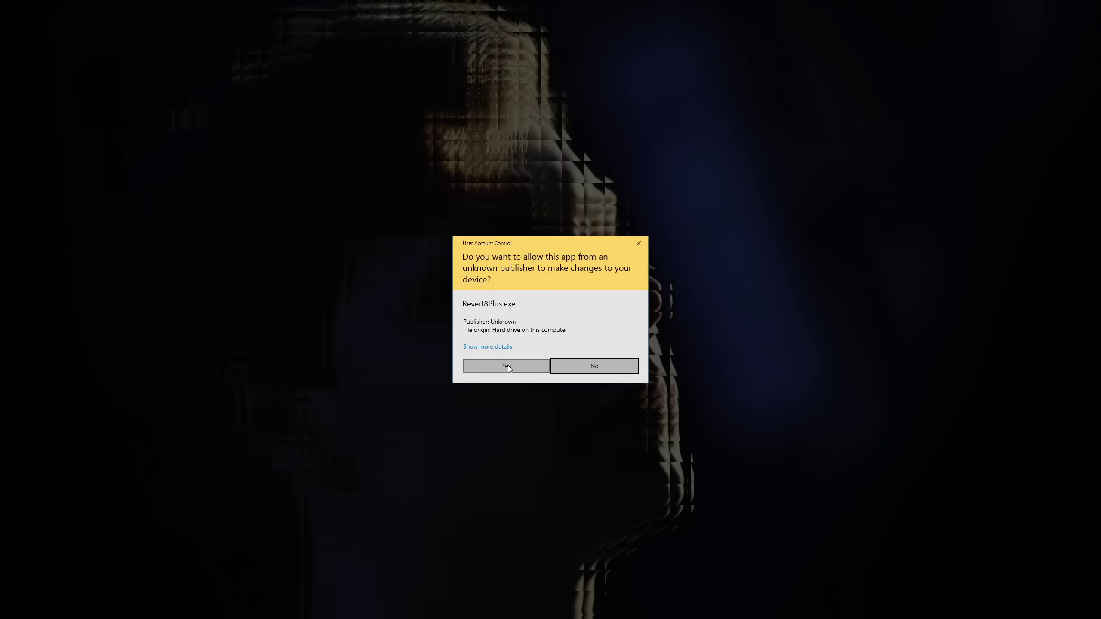
{"action": "left_click", "coordinate": [504, 363]}
{"action": "left_click", "coordinate": [793, 169]}
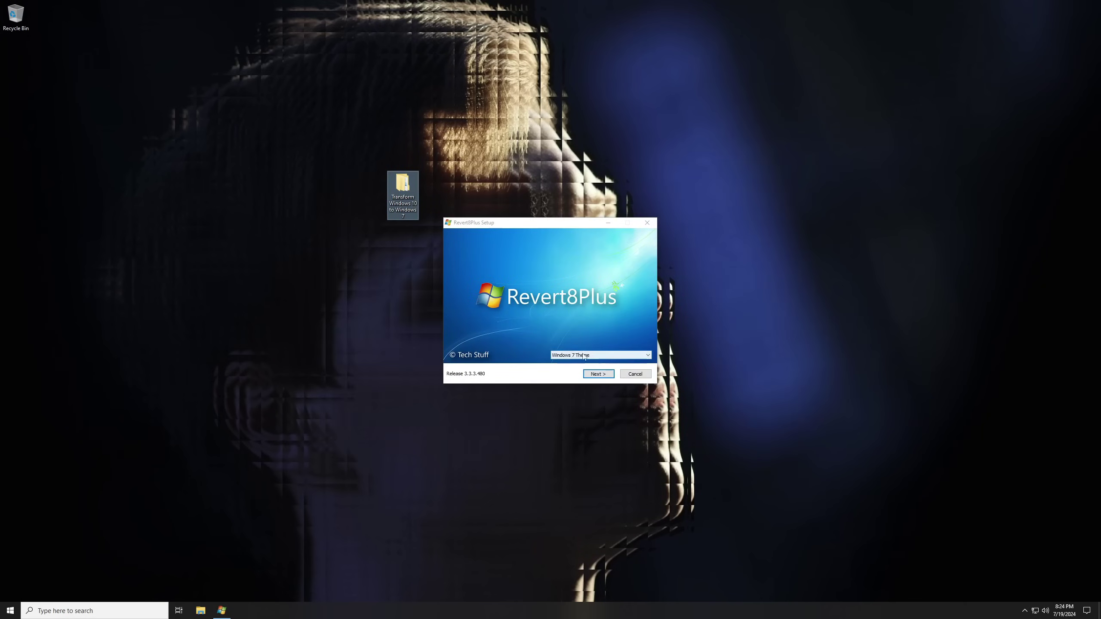
- Install Revert8Plus with the Windows 7 Theme, BeautyFox/IE12, Favorites and Libraries, Windows 7 Login Screen and Gadgets enabled
{"action": "left_click", "coordinate": [601, 374]}
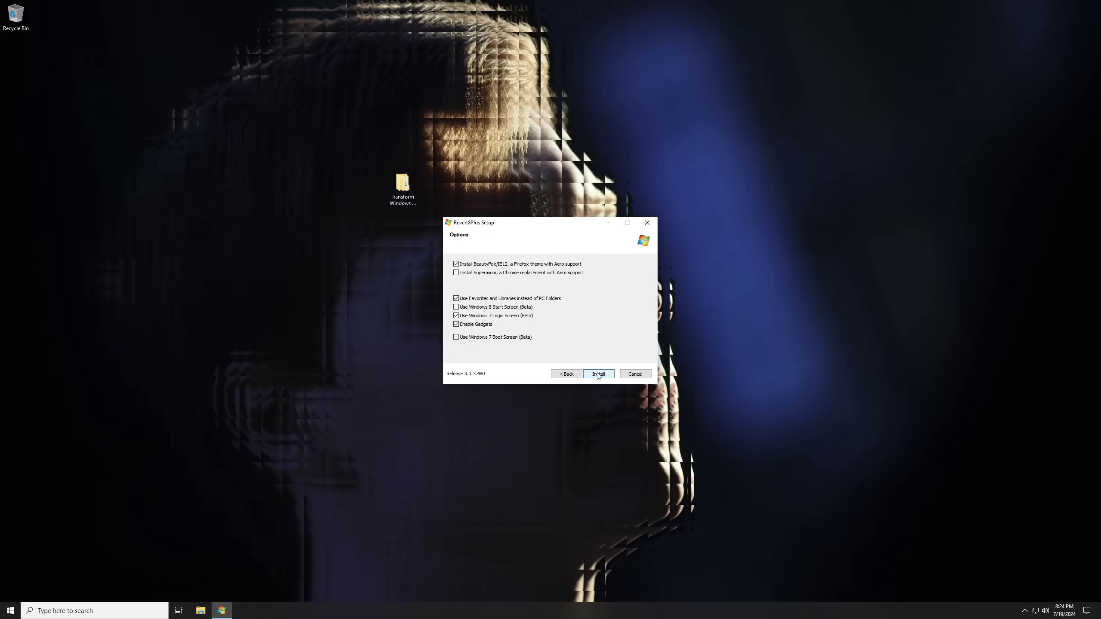
{"action": "left_click", "coordinate": [599, 375]}
{"action": "left_click", "coordinate": [580, 338]}
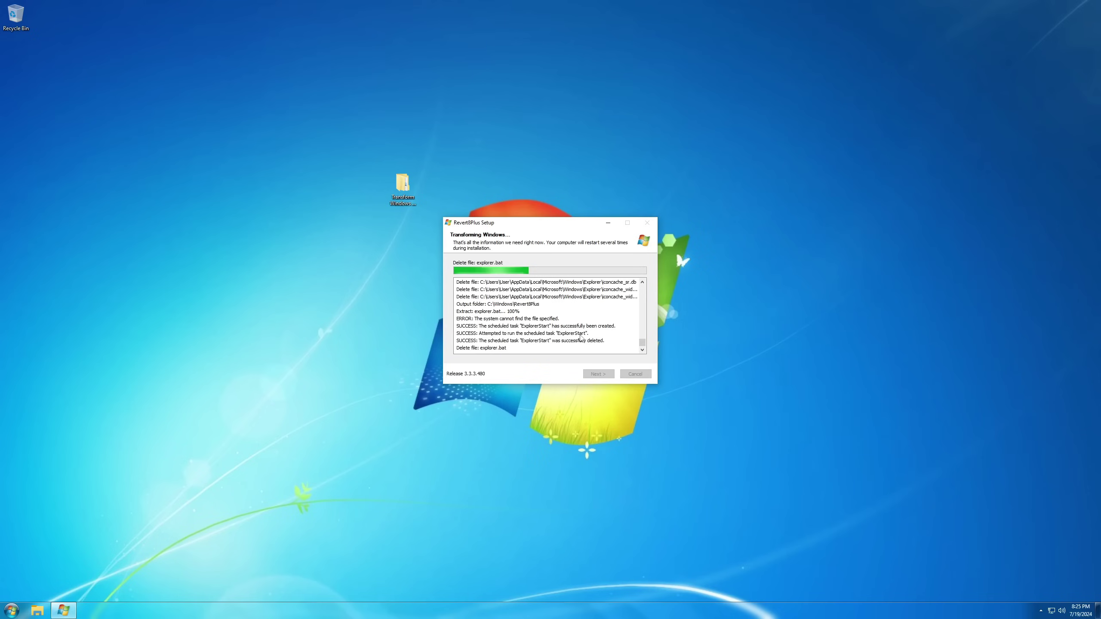
{"action": "left_click", "coordinate": [11, 611]}
{"action": "left_click", "coordinate": [146, 502]}
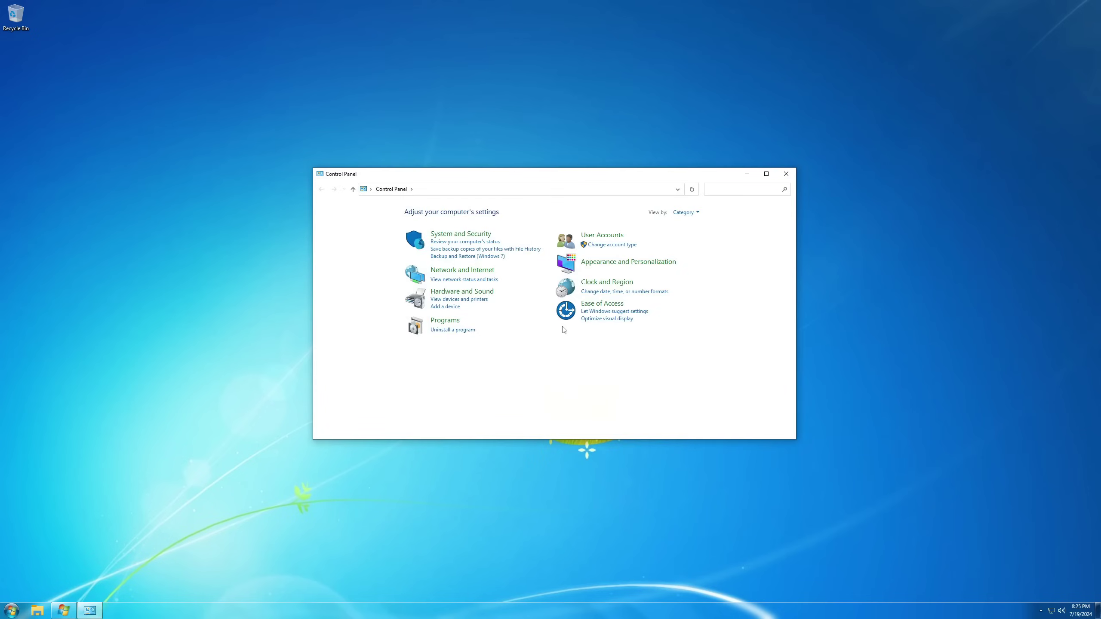
{"action": "left_click", "coordinate": [607, 235]}
{"action": "left_click", "coordinate": [530, 220]}
{"action": "left_click", "coordinate": [605, 243]}
{"action": "left_click", "coordinate": [459, 254]}
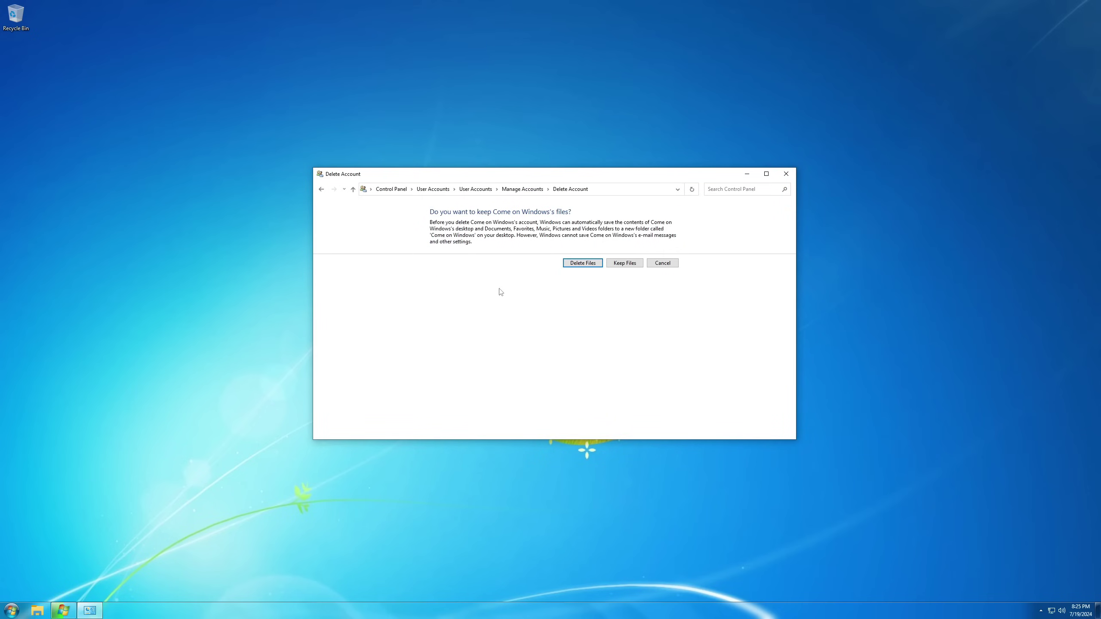
{"action": "left_click", "coordinate": [583, 261]}
{"action": "left_click", "coordinate": [618, 244]}
{"action": "left_click", "coordinate": [786, 174]}
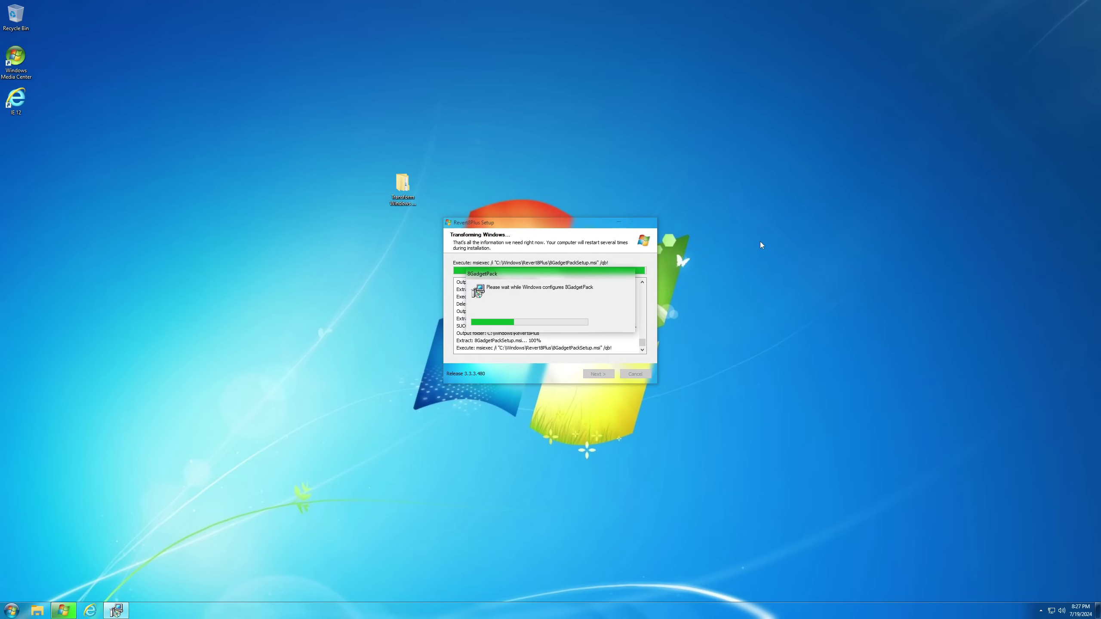
- Complete the Revert8Plus setup and sign in to the User account
{"action": "left_click", "coordinate": [599, 374]}
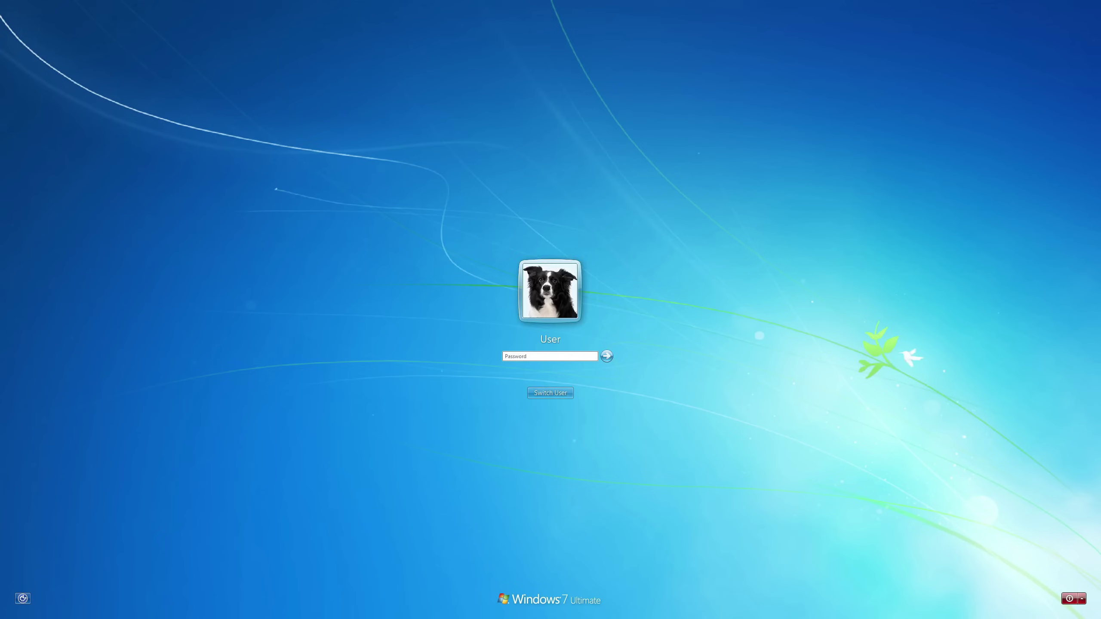
{"action": "key", "text": "Return"}
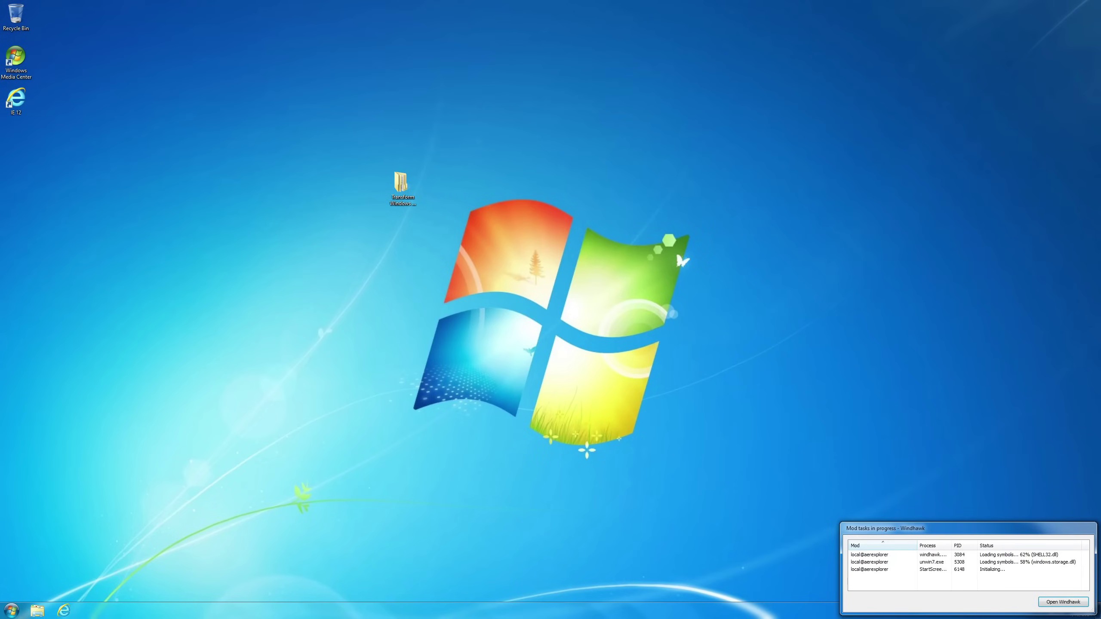
- Swap the IE 12 and Windows Media Center desktop shortcuts and rename the IE 12 shortcut to Internet Explorer
{"action": "left_click_drag", "start_coordinate": [17, 58], "coordinate": [79, 143]}
{"action": "left_click_drag", "start_coordinate": [17, 100], "coordinate": [18, 57]}
{"action": "left_click_drag", "start_coordinate": [80, 143], "coordinate": [17, 99]}
{"action": "right_click", "coordinate": [19, 56]}
{"action": "left_click", "coordinate": [51, 195]}
{"action": "key", "text": "BackSpace"}
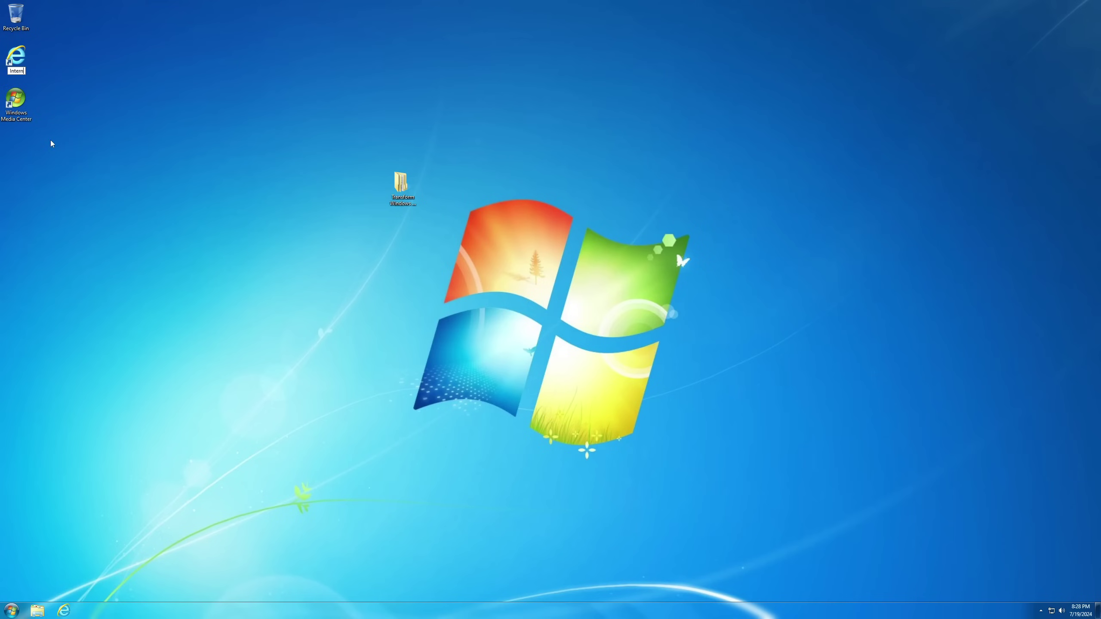
{"action": "type", "text": "Internet Explorer"}
{"action": "key", "text": "Return"}
- Rename the browser shortcut in the Start menu's All Programs list to Internet Explorer
{"action": "left_click", "coordinate": [11, 610]}
{"action": "left_click", "coordinate": [43, 572]}
{"action": "right_click", "coordinate": [20, 407]}
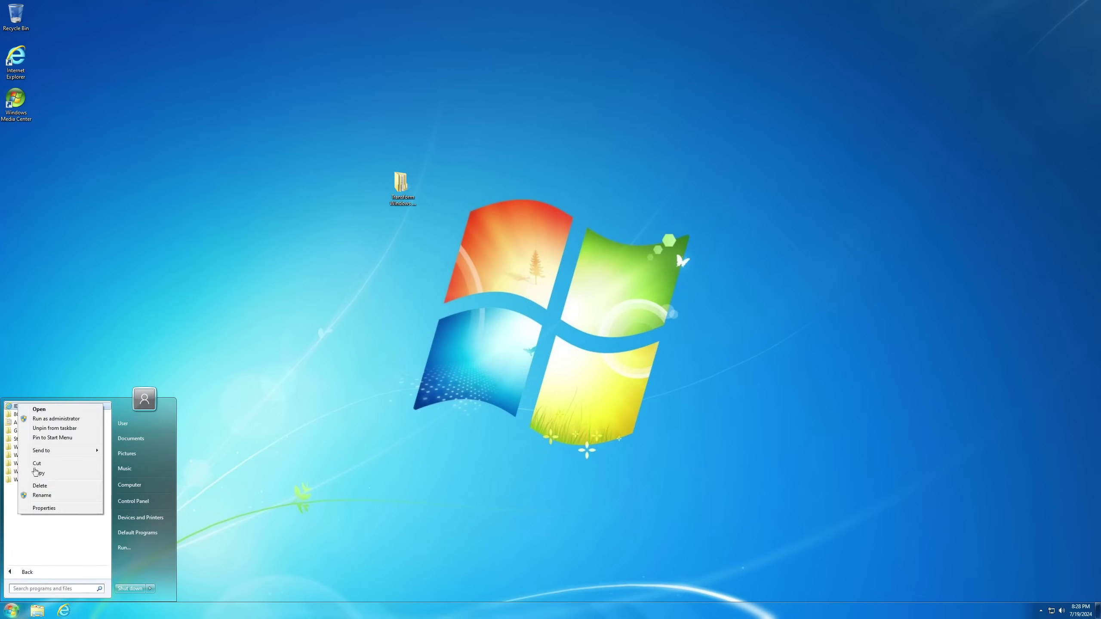
{"action": "left_click", "coordinate": [37, 495]}
{"action": "key", "text": "BackSpace"}
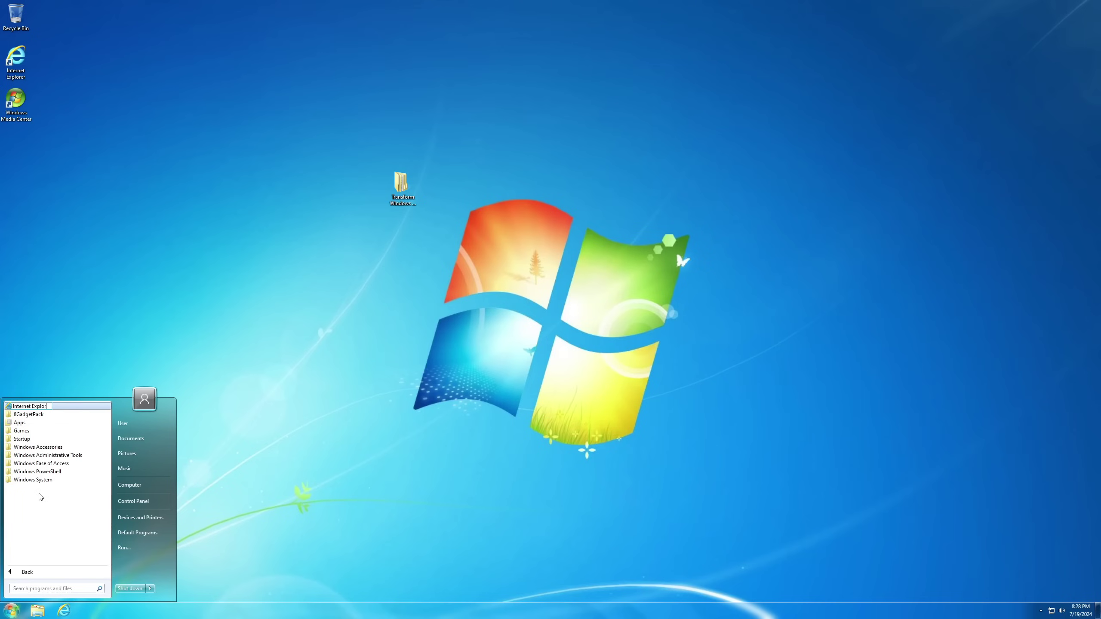
{"action": "type", "text": "er"}
{"action": "key", "text": "Return"}
{"action": "key", "text": "Return"}
- Delete the Apps folder from the Start menu's All Programs list
{"action": "right_click", "coordinate": [12, 422]}
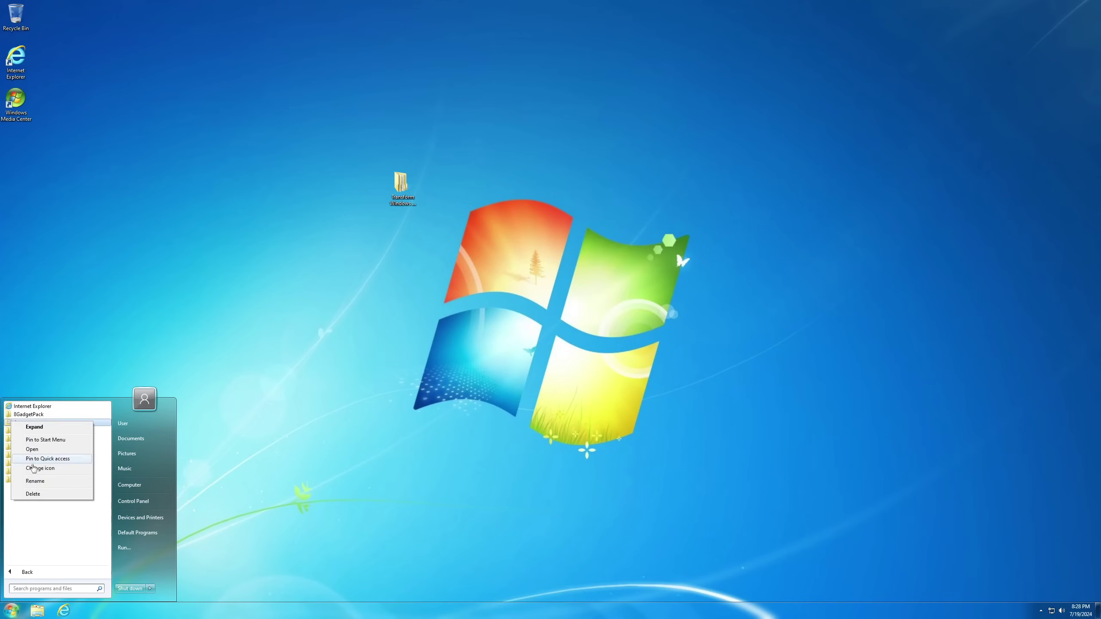
{"action": "left_click", "coordinate": [38, 451]}
{"action": "key", "text": "alt+F4"}
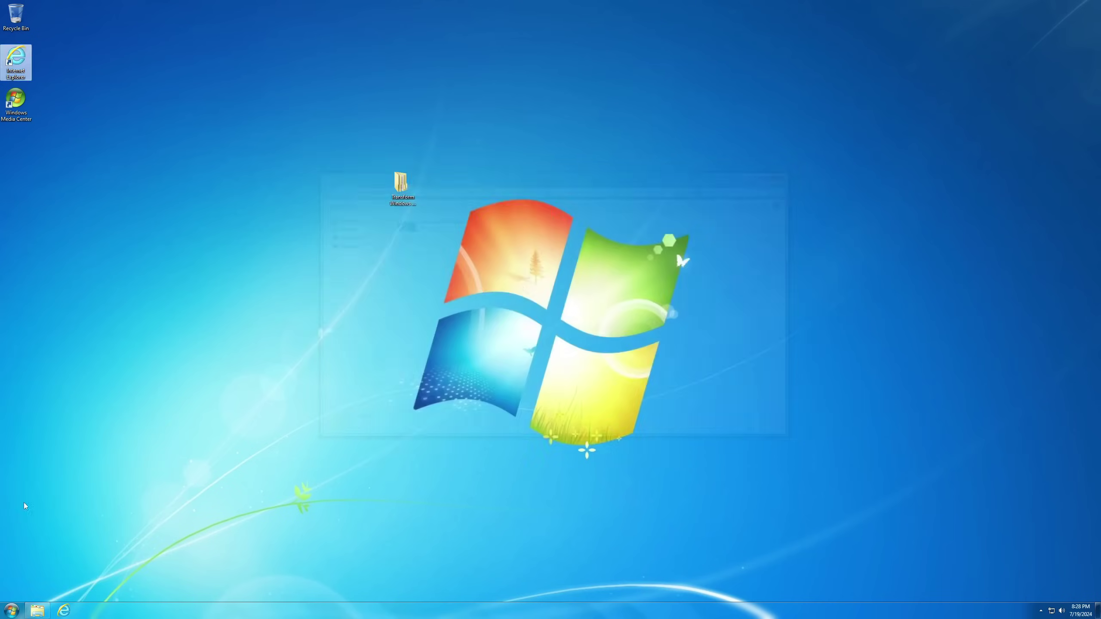
{"action": "left_click", "coordinate": [12, 610]}
{"action": "left_click", "coordinate": [35, 573]}
{"action": "right_click", "coordinate": [21, 424]}
{"action": "left_click", "coordinate": [46, 486]}
{"action": "left_click", "coordinate": [372, 351]}
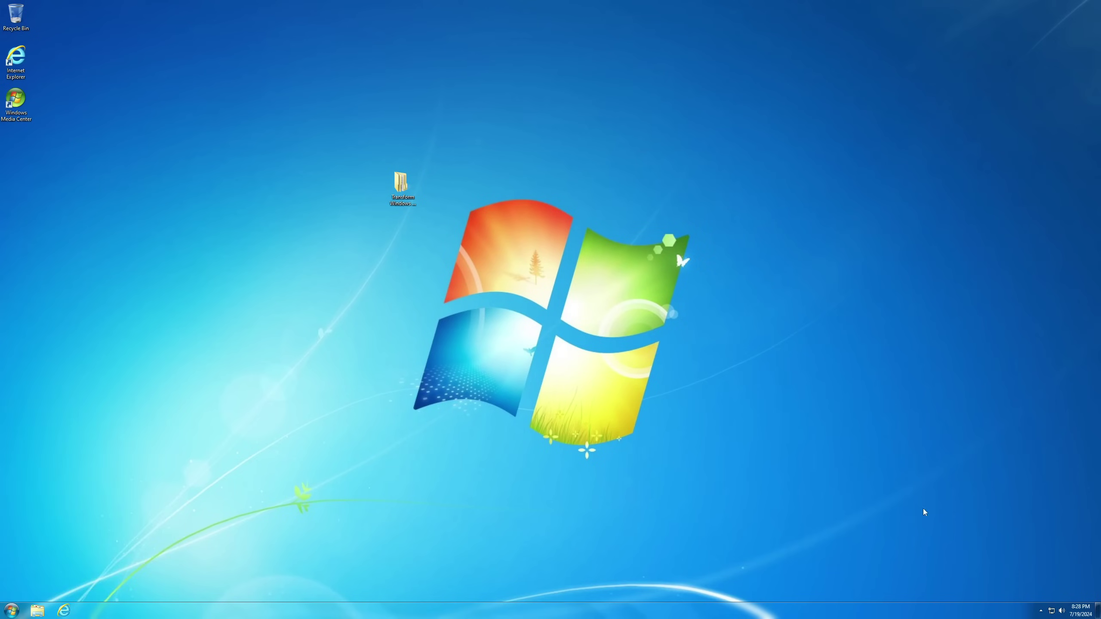
{"action": "left_click", "coordinate": [1080, 610]}
{"action": "left_click_drag", "start_coordinate": [509, 358], "coordinate": [292, 394]}
{"action": "left_click", "coordinate": [12, 611]}
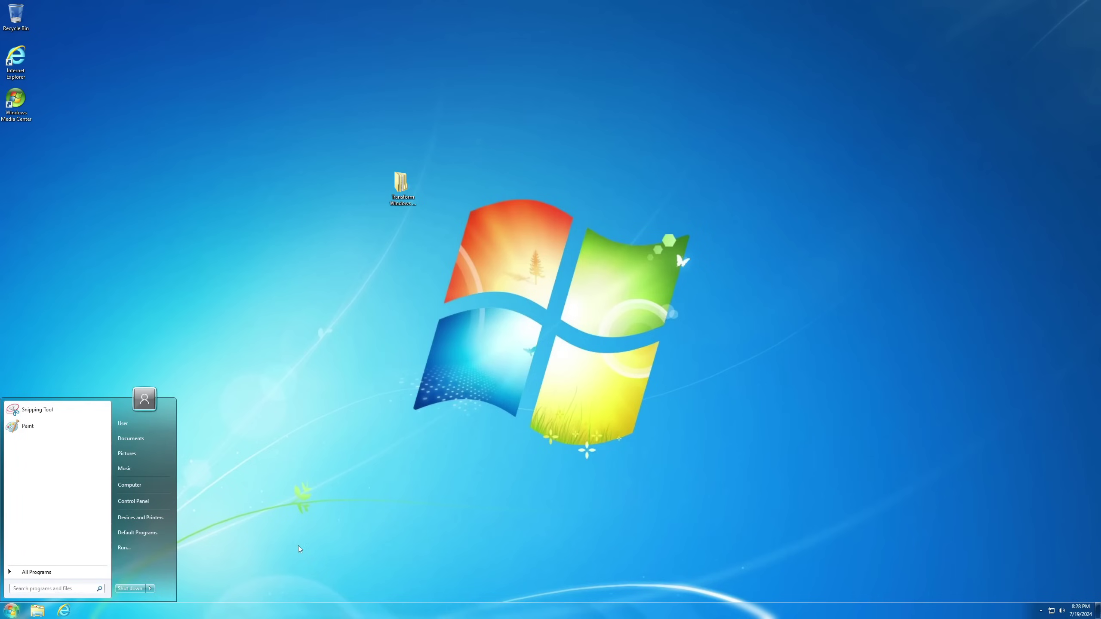
{"action": "left_click", "coordinate": [458, 369]}
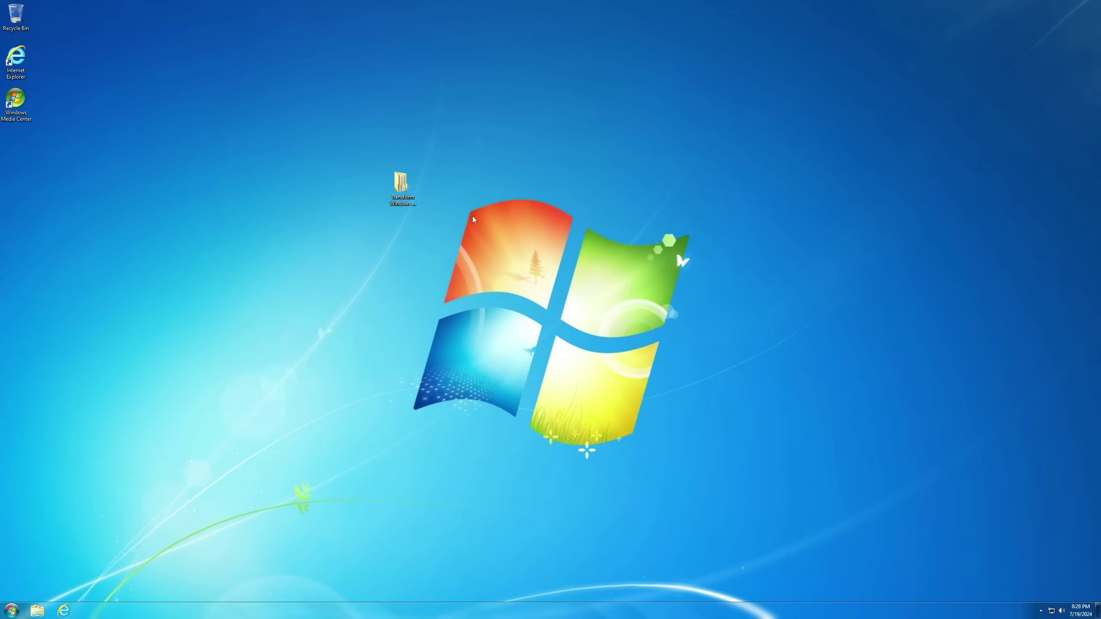
- Install Old Classic Calculator with elevated rights from subfolder 4 of the Transform Windows 10 to Windows 7 folder
{"action": "double_click", "coordinate": [403, 189]}
{"action": "double_click", "coordinate": [424, 245]}
{"action": "key", "text": "BackSpace"}
{"action": "double_click", "coordinate": [402, 254]}
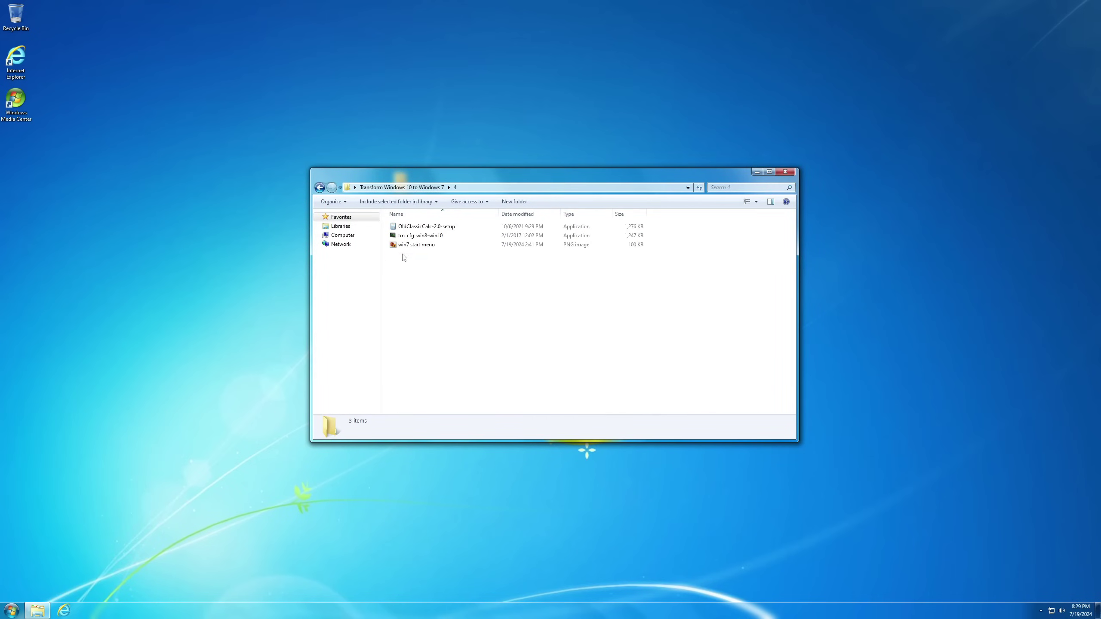
{"action": "right_click", "coordinate": [434, 227]}
{"action": "left_click", "coordinate": [451, 242]}
{"action": "left_click", "coordinate": [594, 321]}
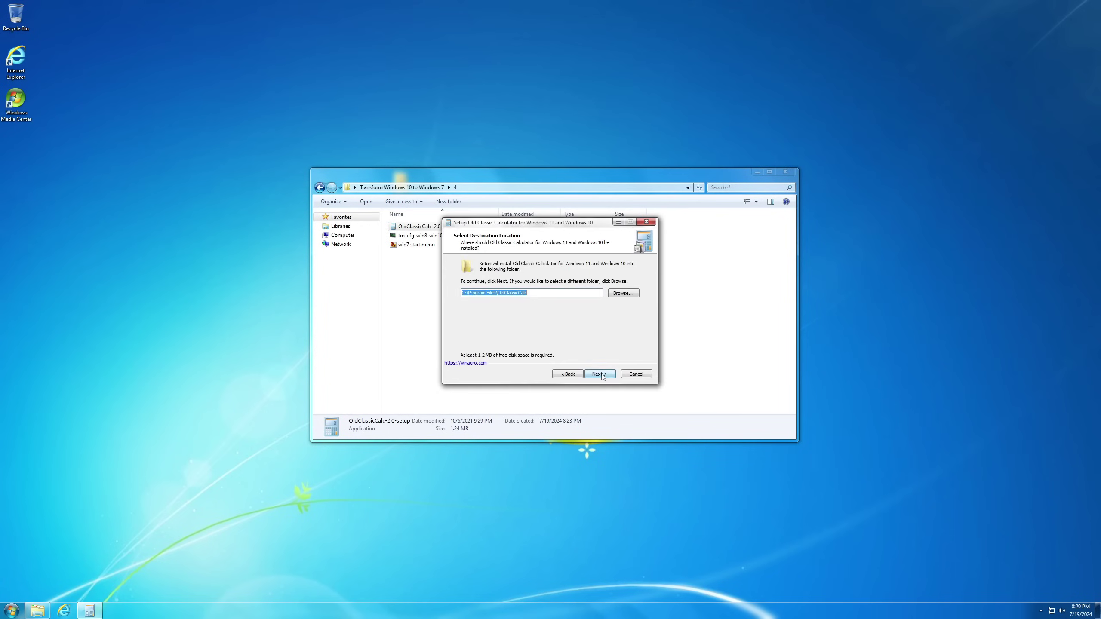
{"action": "left_click", "coordinate": [599, 374]}
{"action": "left_click", "coordinate": [599, 374]}
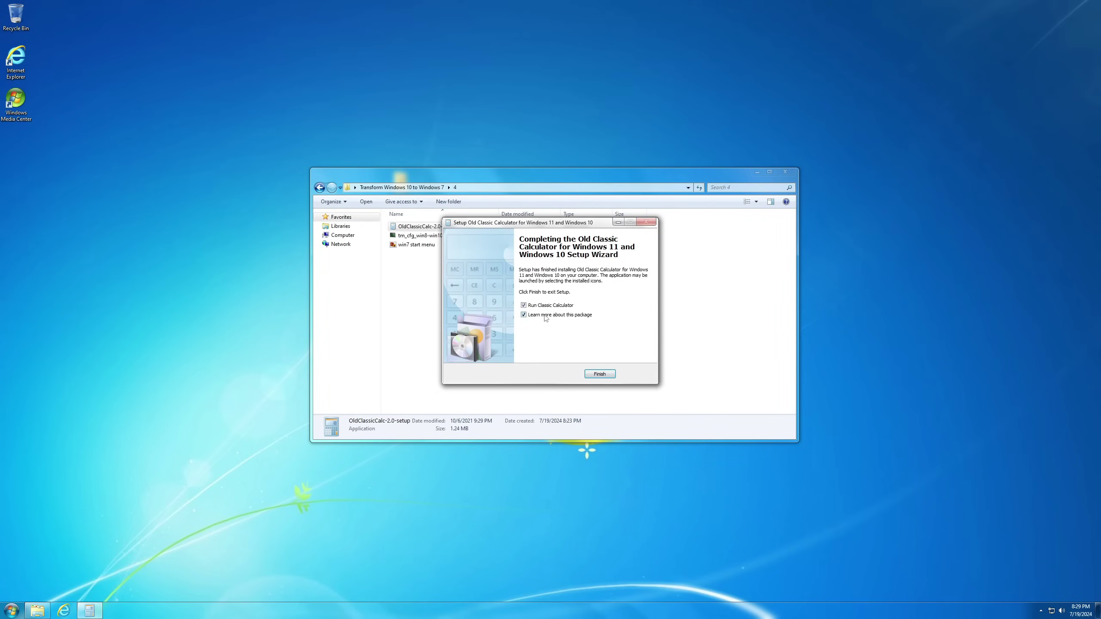
{"action": "left_click", "coordinate": [600, 374]}
- Install Classic Task Manager+msconfig from tm_cfg_win8-win10 without creating desktop icons
{"action": "left_click", "coordinate": [431, 237]}
{"action": "double_click", "coordinate": [432, 236]}
{"action": "left_click", "coordinate": [590, 319]}
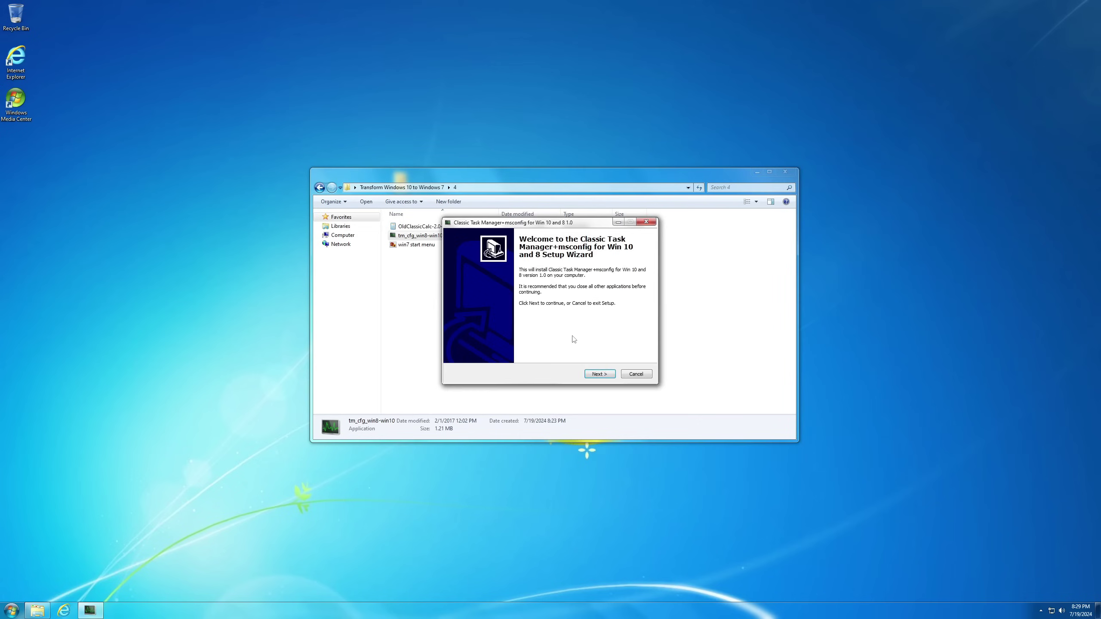
{"action": "left_click", "coordinate": [600, 374]}
{"action": "left_click", "coordinate": [602, 375]}
{"action": "left_click", "coordinate": [603, 376]}
{"action": "left_click", "coordinate": [603, 375]}
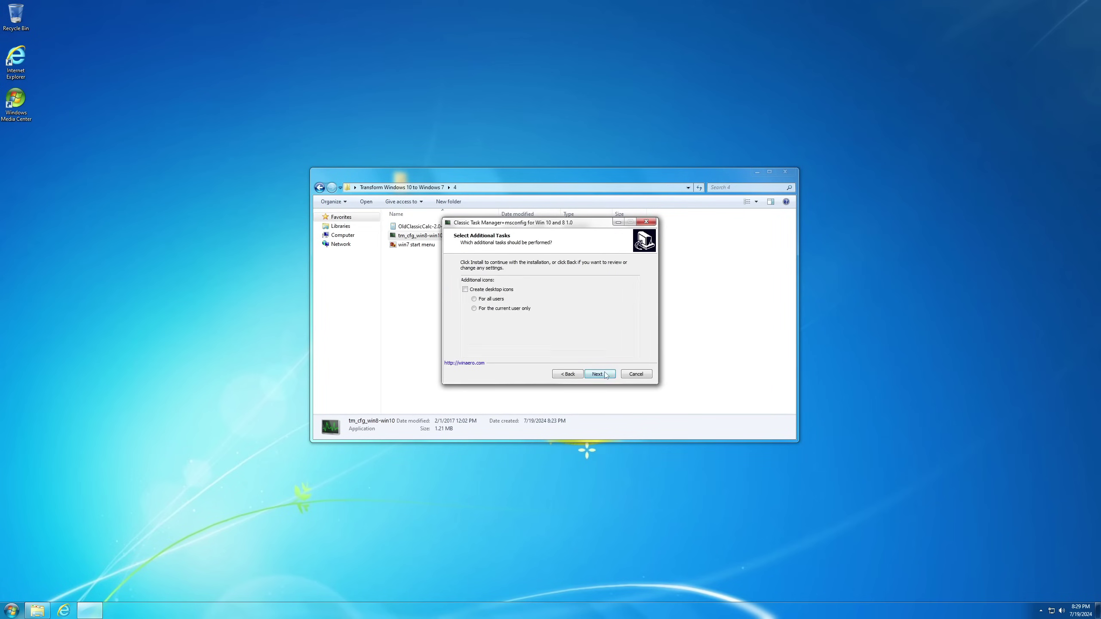
{"action": "left_click", "coordinate": [602, 375]}
{"action": "left_click", "coordinate": [600, 373]}
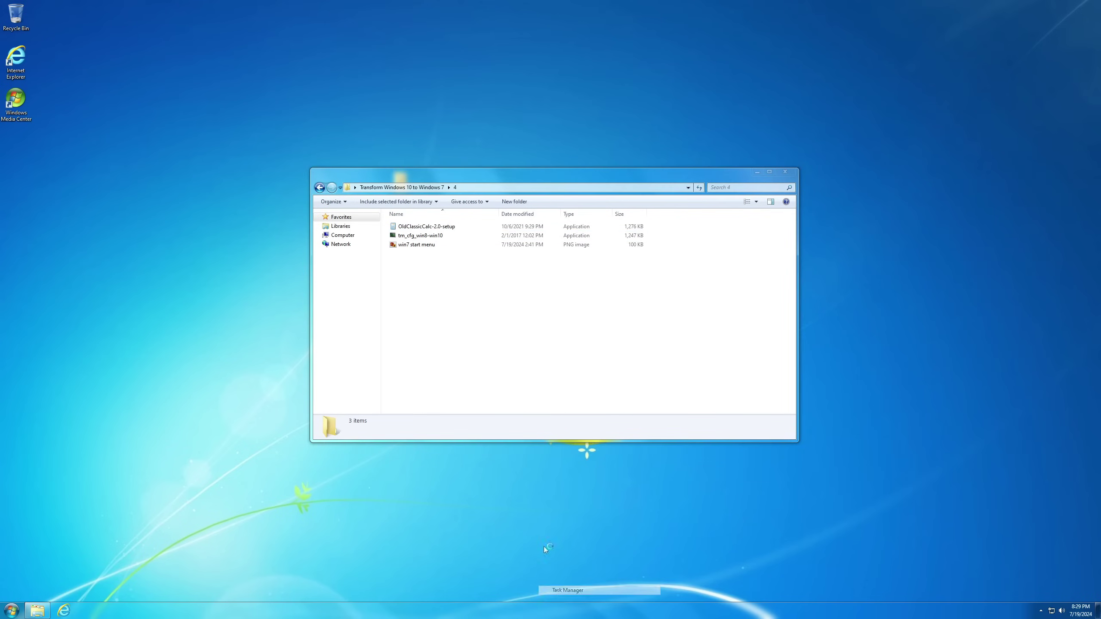
- Open the win7 start menu picture with Windows Photo Viewer as the default app for .png files
{"action": "double_click", "coordinate": [427, 246]}
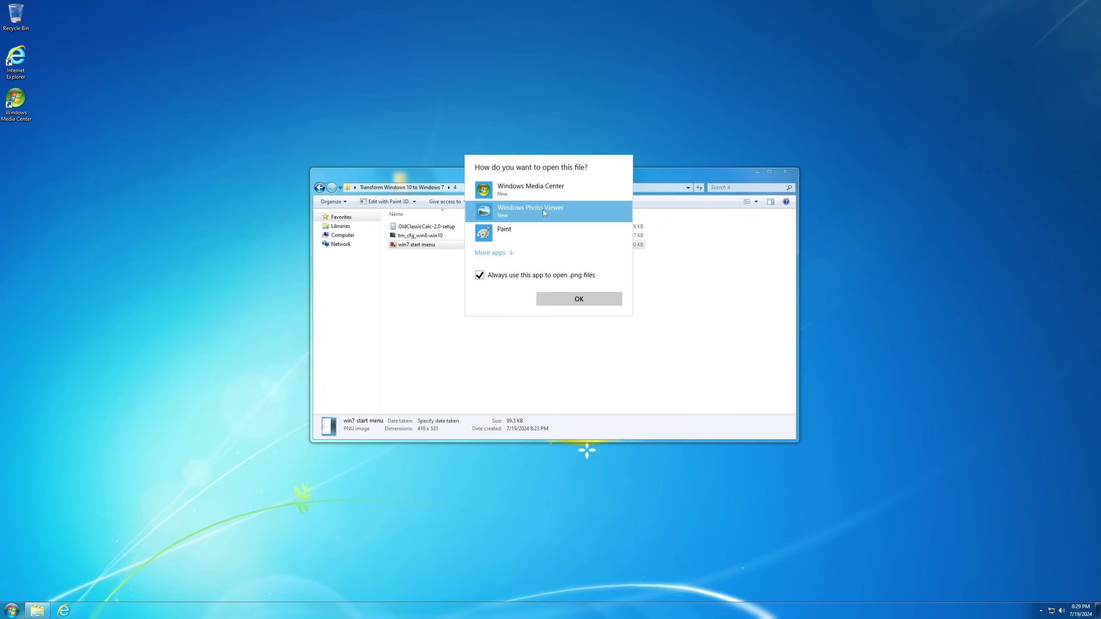
{"action": "left_click", "coordinate": [580, 299]}
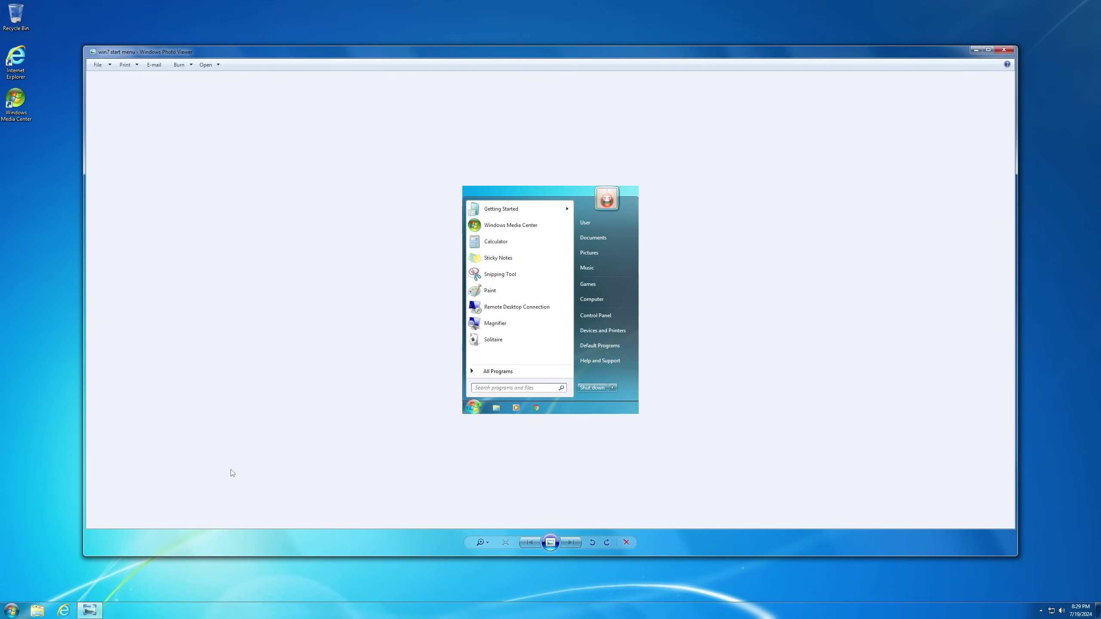
- Remove Classic Task Manager from the Start menu's program list and pin XPS Viewer to the Start menu
{"action": "key", "text": "super"}
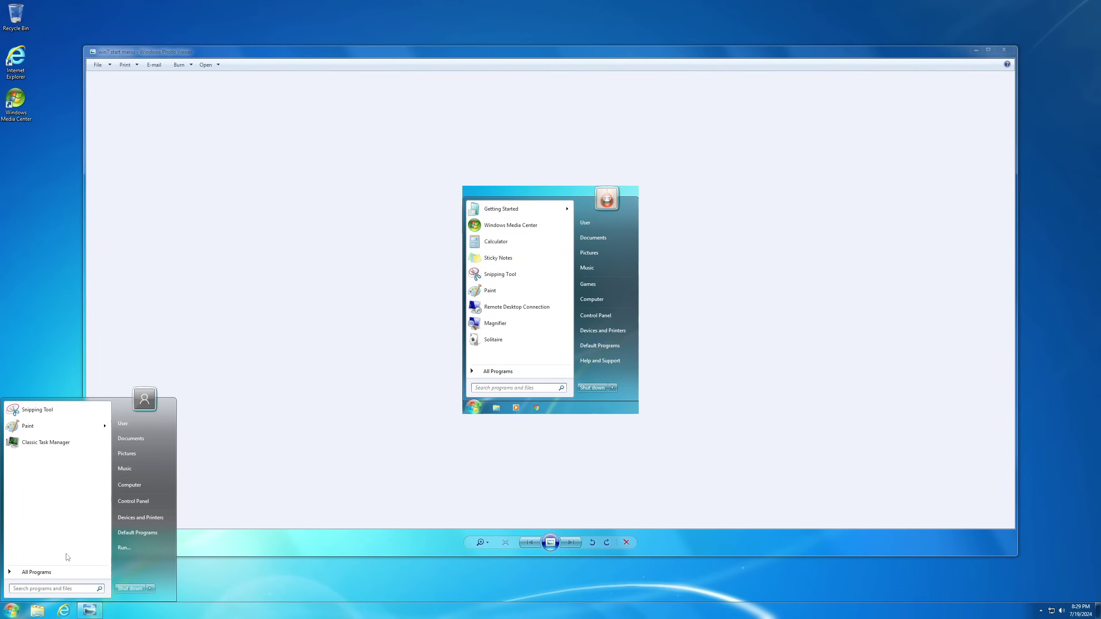
{"action": "right_click", "coordinate": [45, 445]}
{"action": "left_click", "coordinate": [43, 500]}
{"action": "right_click", "coordinate": [44, 502]}
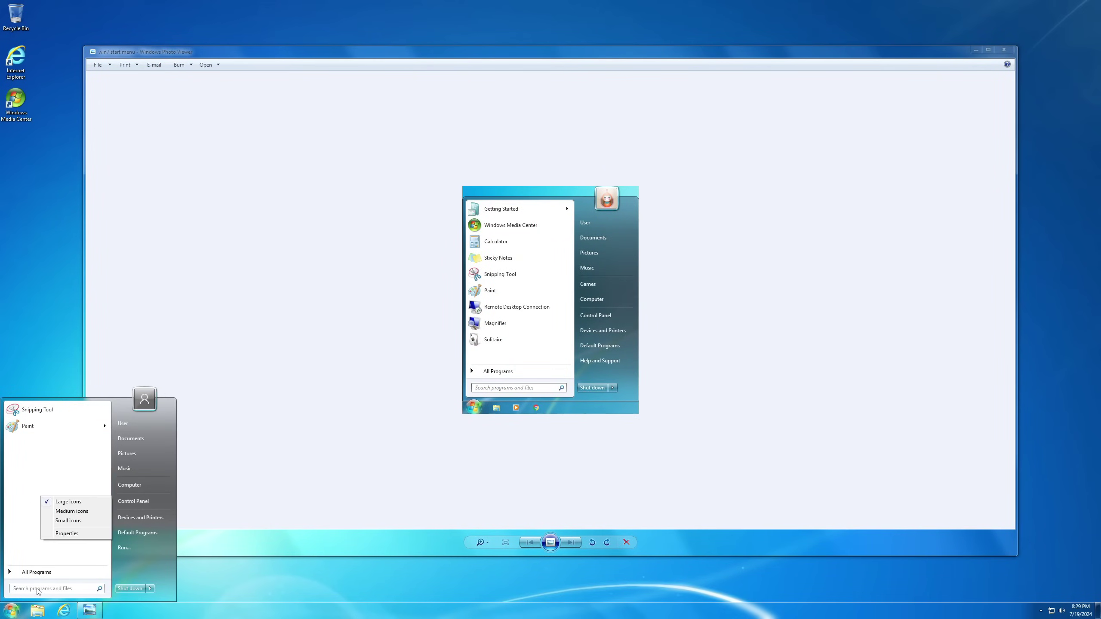
{"action": "type", "text": "xps"}
{"action": "right_click", "coordinate": [37, 422]}
{"action": "left_click", "coordinate": [69, 464]}
{"action": "left_click", "coordinate": [11, 610]}
- Remove Snipping Tool and Paint from the Start menu's program list
{"action": "left_click", "coordinate": [11, 611]}
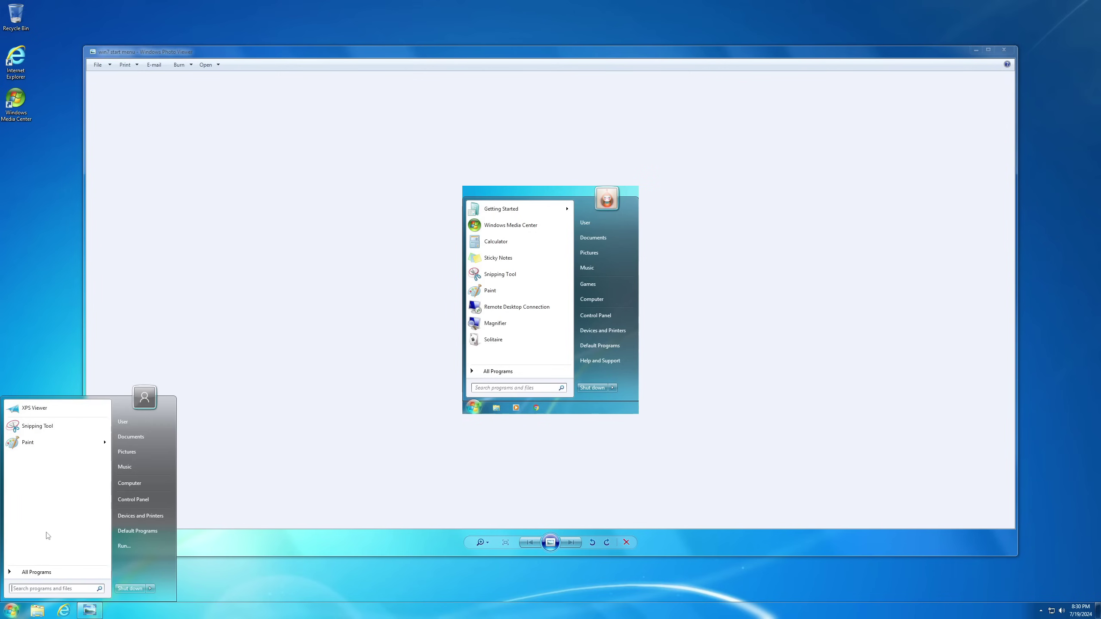
{"action": "right_click", "coordinate": [38, 426]}
{"action": "left_click", "coordinate": [65, 476]}
{"action": "right_click", "coordinate": [32, 427]}
{"action": "left_click", "coordinate": [52, 479]}
- Pin Windows Media Center to the Start menu from its desktop shortcut
{"action": "type", "text": "windows med"}
{"action": "right_click", "coordinate": [26, 98]}
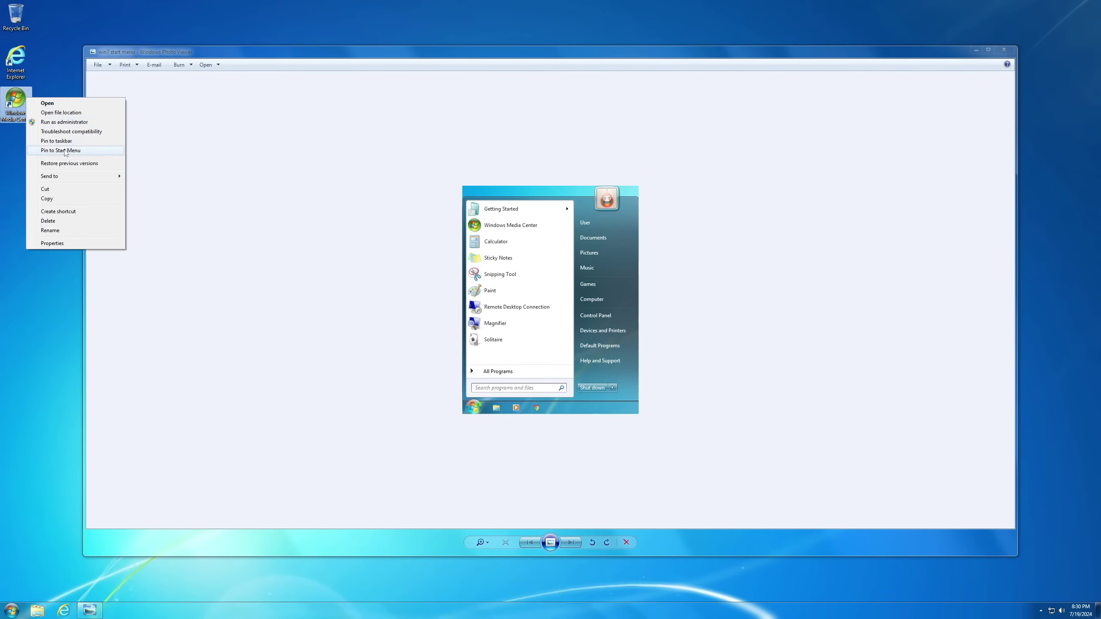
{"action": "left_click", "coordinate": [65, 151]}
- Search the Start menu for the calculator and open the file location of Calculator (classic)
{"action": "left_click", "coordinate": [11, 611]}
{"action": "type", "text": "cal"}
{"action": "right_click", "coordinate": [51, 421]}
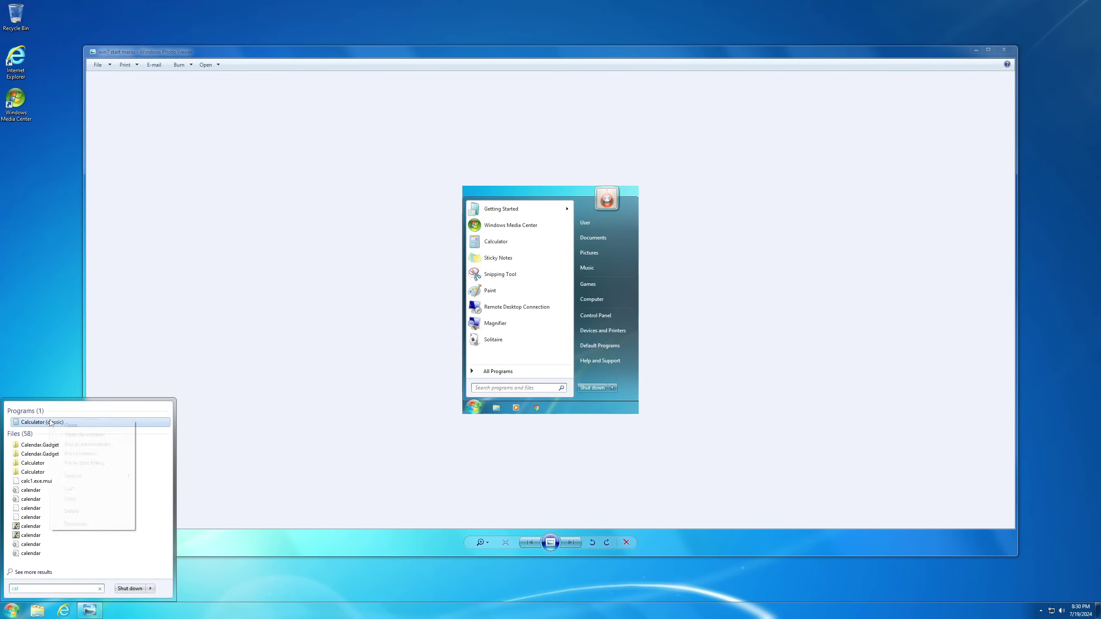
{"action": "left_click", "coordinate": [82, 435]}
- Rename the Calculator (classic) entry in the All Programs list to Calculator with administrator permission
{"action": "left_click", "coordinate": [11, 610]}
{"action": "left_click", "coordinate": [26, 573]}
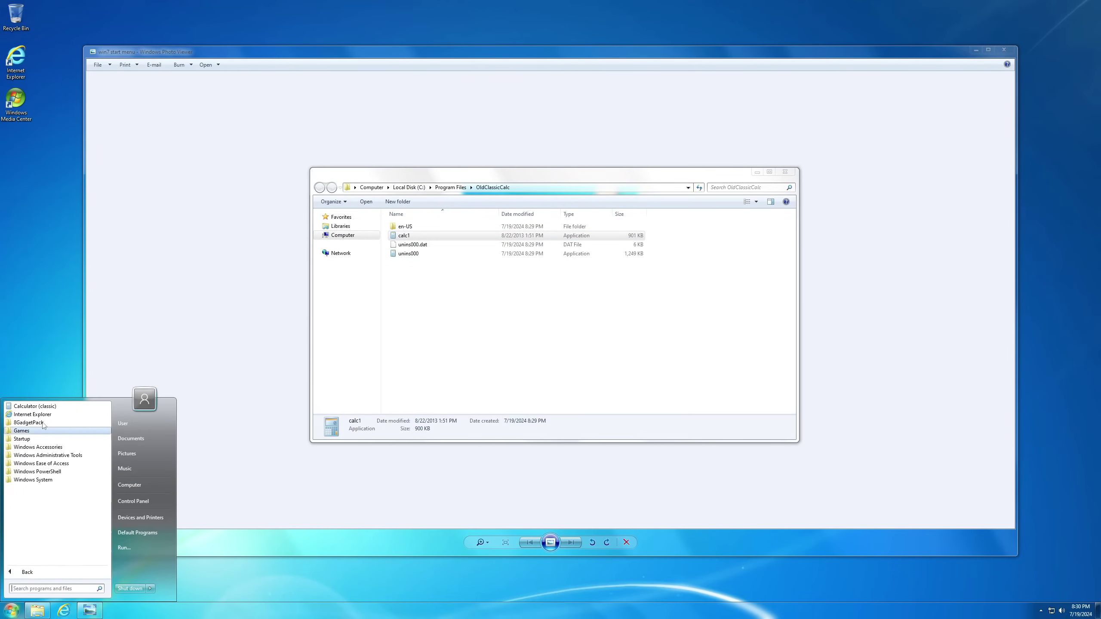
{"action": "right_click", "coordinate": [42, 407]}
{"action": "left_click", "coordinate": [69, 496]}
{"action": "key", "text": "BackSpace"}
{"action": "key", "text": "BackSpace"}
{"action": "key", "text": "BackSpace"}
{"action": "key", "text": "BackSpace"}
{"action": "key", "text": "BackSpace"}
{"action": "key", "text": "BackSpace"}
{"action": "key", "text": "BackSpace"}
{"action": "key", "text": "BackSpace"}
{"action": "key", "text": "BackSpace"}
{"action": "key", "text": "BackSpace"}
{"action": "key", "text": "Return"}
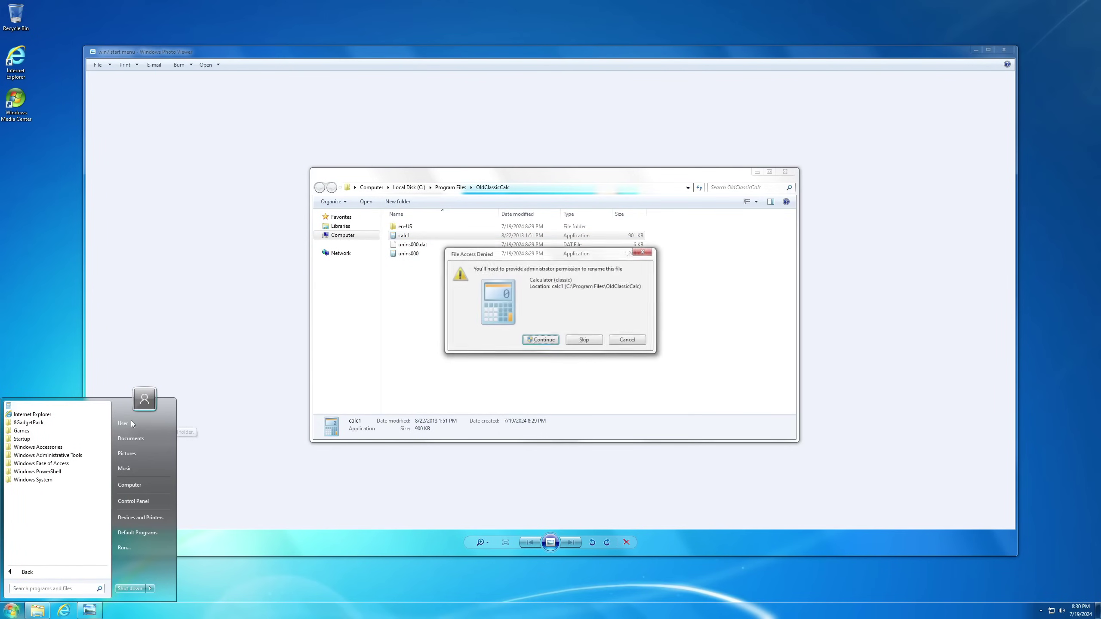
{"action": "key", "text": "Return"}
- Check the shortcut properties of the Calculator entry in the All Programs list
{"action": "right_click", "coordinate": [48, 411]}
{"action": "left_click", "coordinate": [72, 512]}
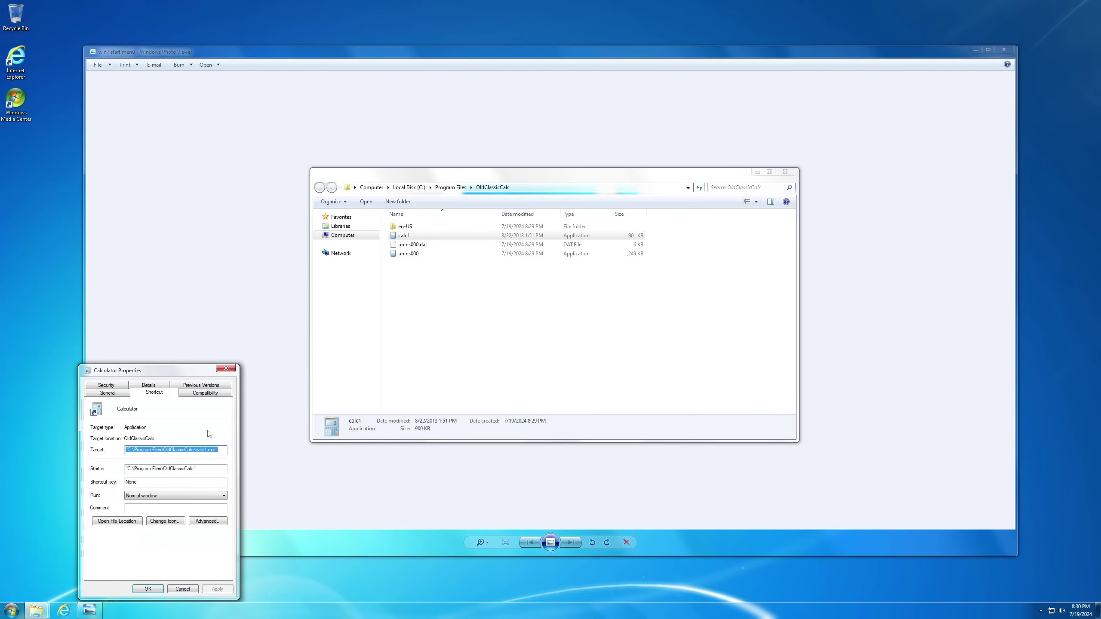
{"action": "left_click", "coordinate": [226, 369]}
- Find Calculator through the Start menu search and pin it to the Start menu
{"action": "key", "text": "super"}
{"action": "type", "text": "cal"}
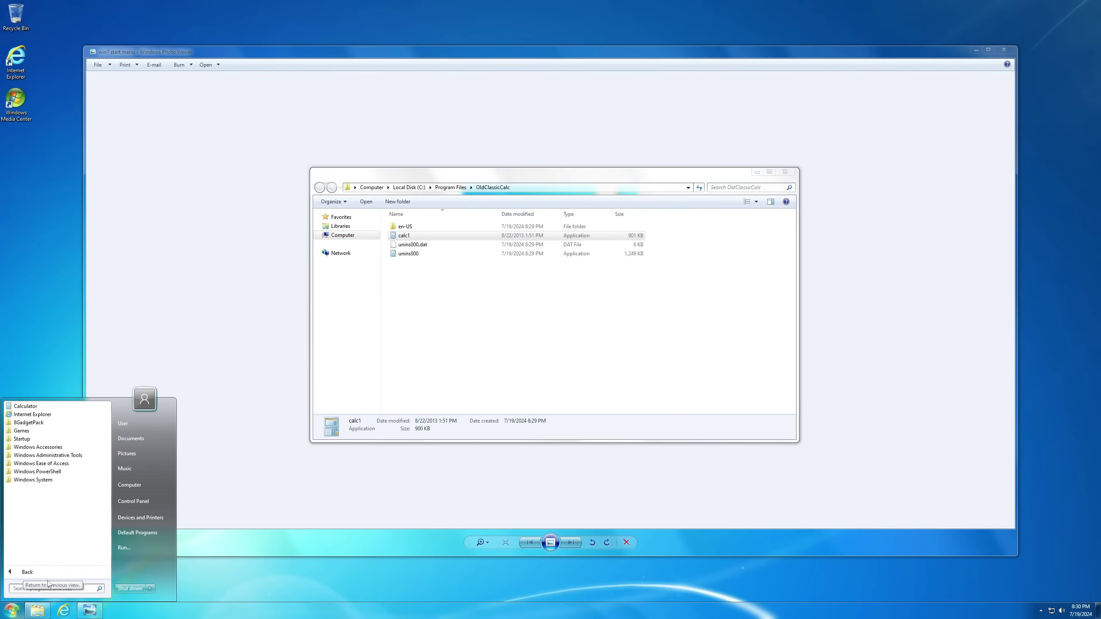
{"action": "right_click", "coordinate": [42, 422]}
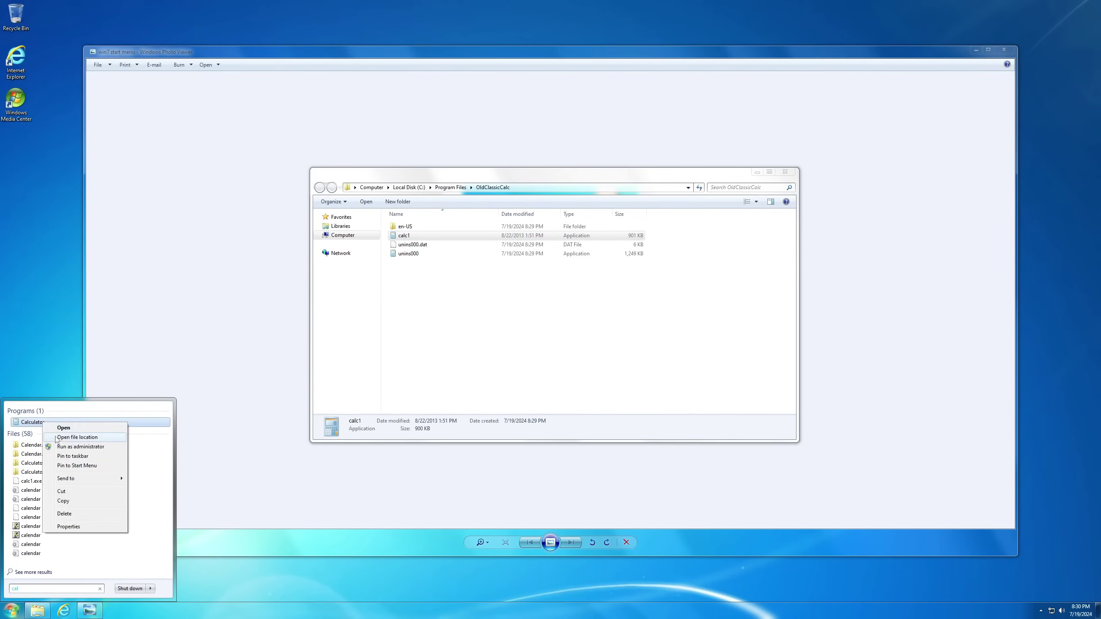
{"action": "left_click", "coordinate": [65, 438]}
{"action": "key", "text": "super"}
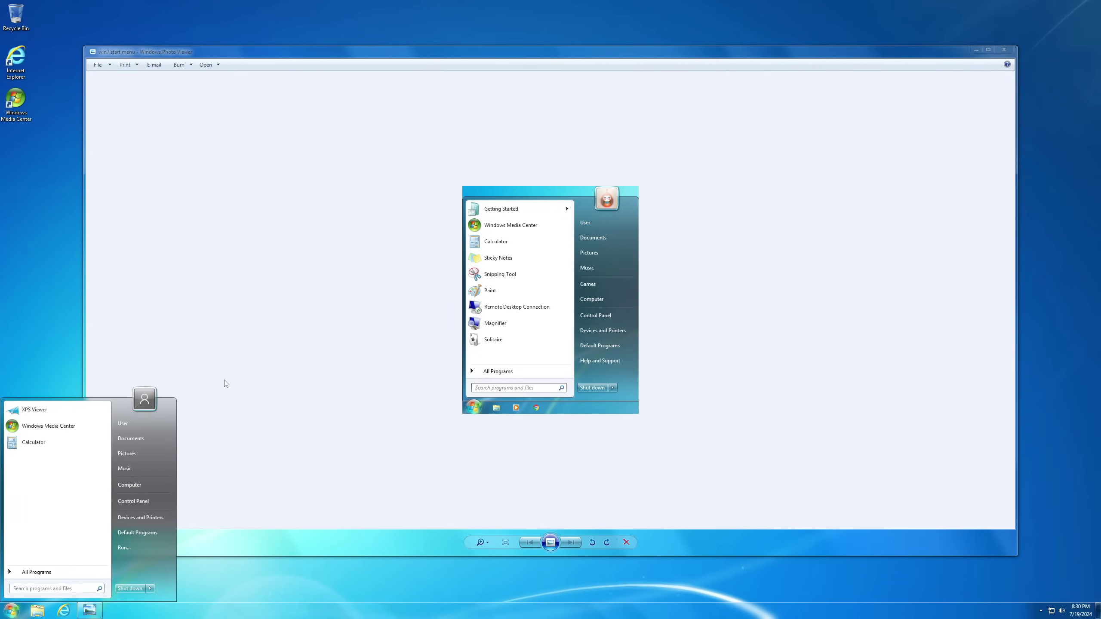
{"action": "left_click", "coordinate": [242, 259]}
- Search the Start menu for sticky notes
{"action": "key", "text": "super"}
{"action": "type", "text": "sticky notes"}
{"action": "left_click", "coordinate": [218, 326]}
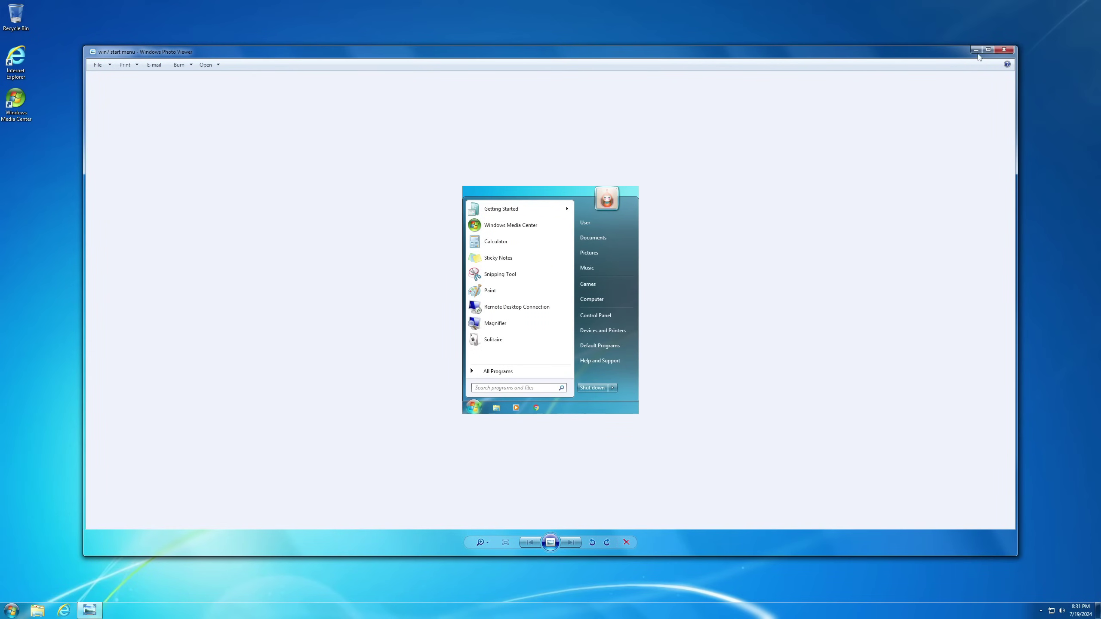
- Search the web in Internet Explorer for "old sticky notes for windows 10 winaero"
{"action": "left_click", "coordinate": [976, 50]}
{"action": "double_click", "coordinate": [16, 61]}
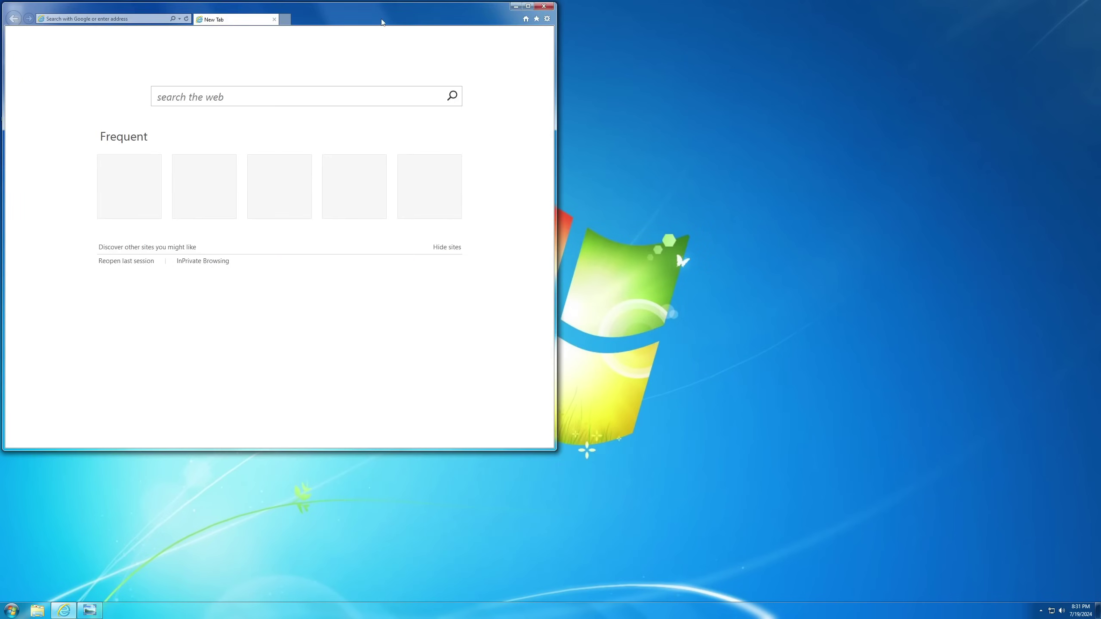
{"action": "type", "text": "old sticky notes "}
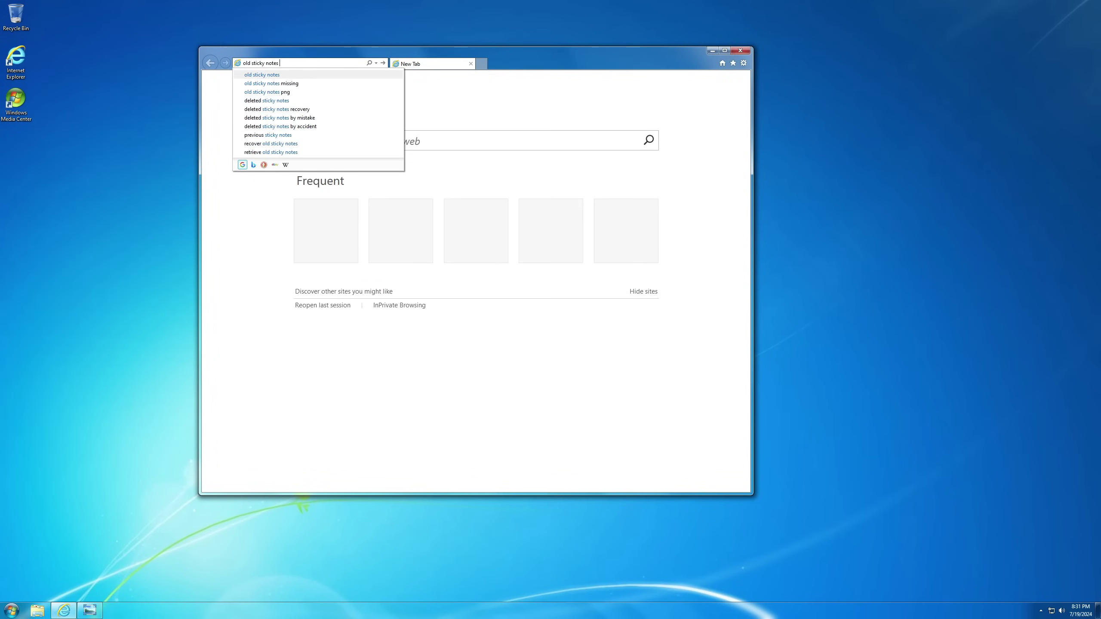
{"action": "type", "text": "for windows 10 winaero"}
{"action": "key", "text": "Return"}
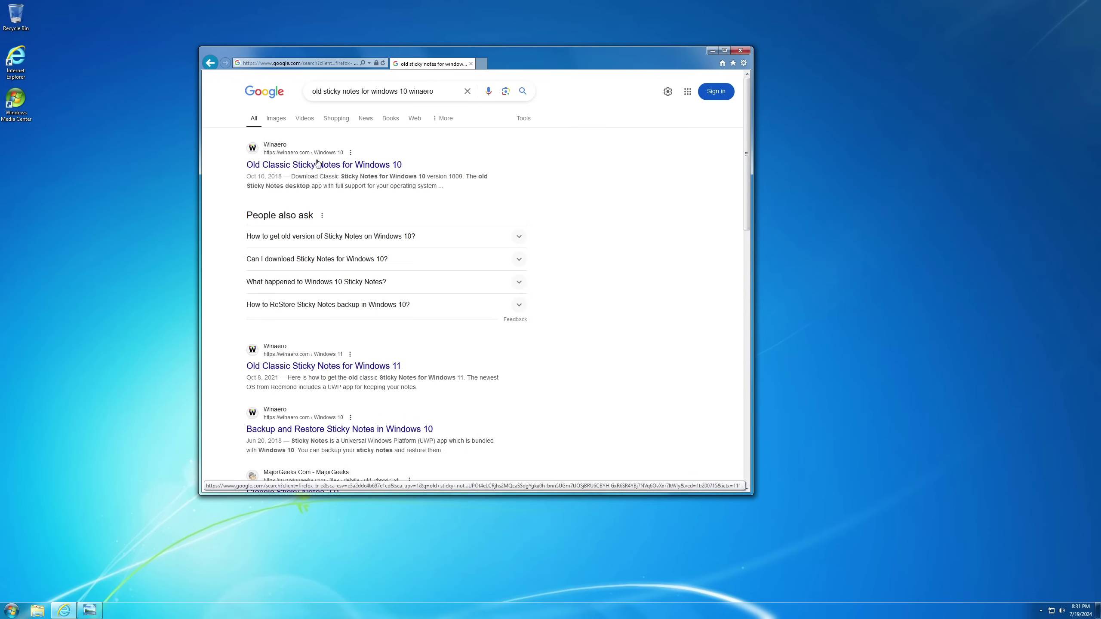
- Follow Winaero's "Old Classic Sticky Notes for Windows 10" article to win7games.com and download Sticky Notes
{"action": "left_click", "coordinate": [346, 166]}
{"action": "scroll", "coordinate": [480, 341], "scroll_direction": "down", "scroll_amount": 15}
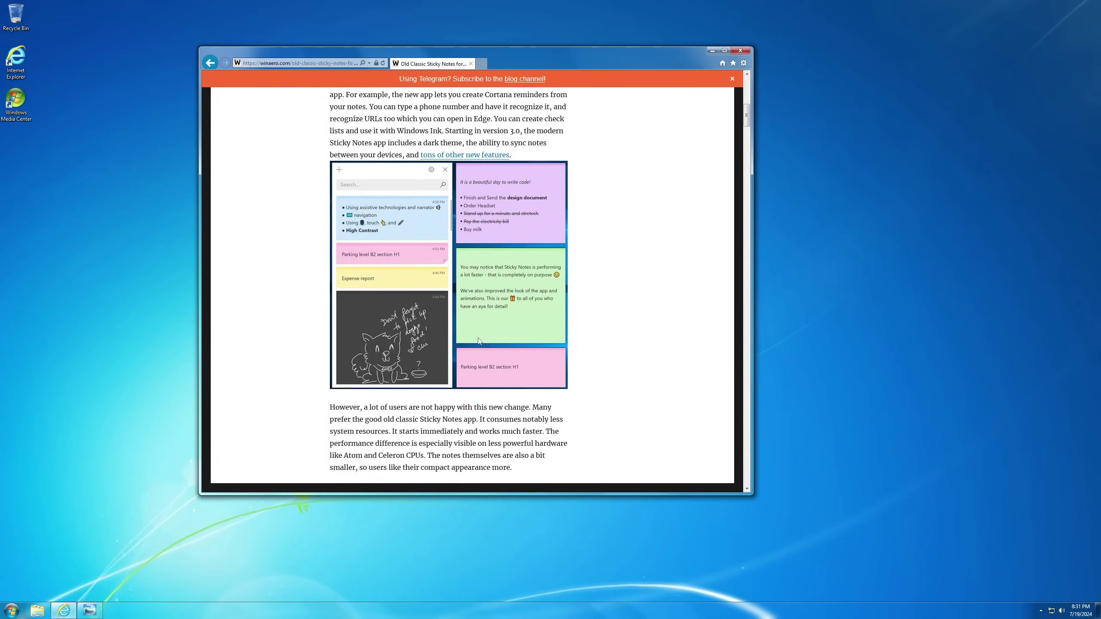
{"action": "scroll", "coordinate": [669, 259], "scroll_direction": "down", "scroll_amount": 9}
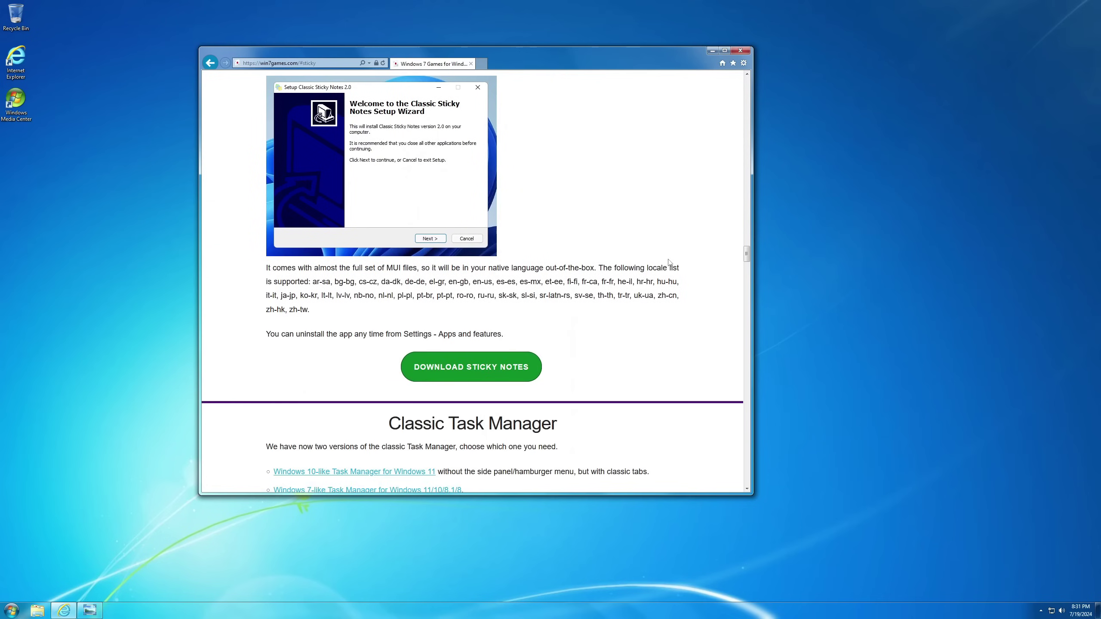
{"action": "left_click", "coordinate": [514, 366]}
{"action": "left_click", "coordinate": [501, 296]}
- Extract the downloaded ClassicStickyNotes2 archive in the Downloads folder
{"action": "left_click", "coordinate": [37, 611]}
{"action": "double_click", "coordinate": [412, 263]}
{"action": "double_click", "coordinate": [413, 246]}
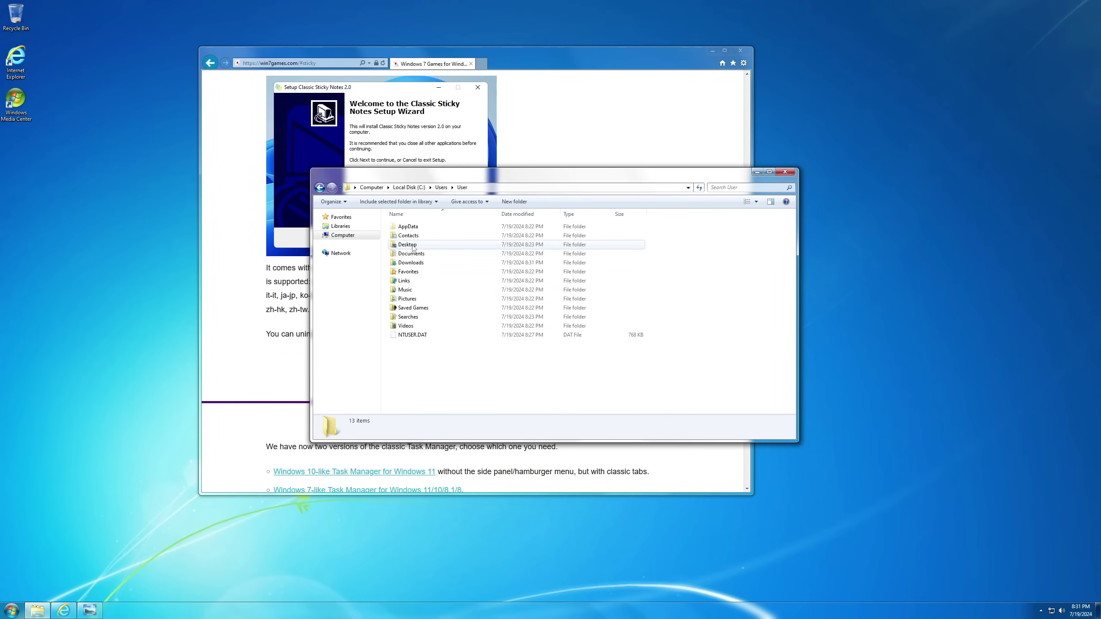
{"action": "double_click", "coordinate": [421, 266]}
{"action": "right_click", "coordinate": [438, 241]}
{"action": "left_click", "coordinate": [455, 267]}
{"action": "key", "text": "Return"}
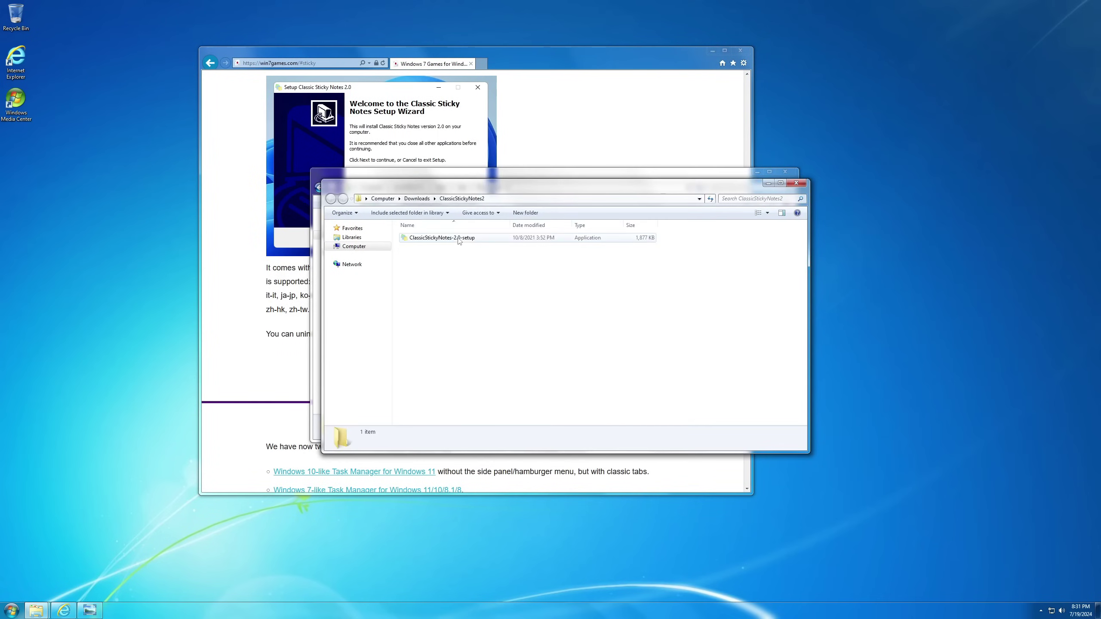
- Install Classic Sticky Notes 2.0 from ClassicStickyNotes-2.0-setup, then close the folder and browser windows
{"action": "double_click", "coordinate": [459, 239]}
{"action": "left_click", "coordinate": [554, 330]}
{"action": "left_click", "coordinate": [599, 374]}
{"action": "left_click", "coordinate": [599, 374]}
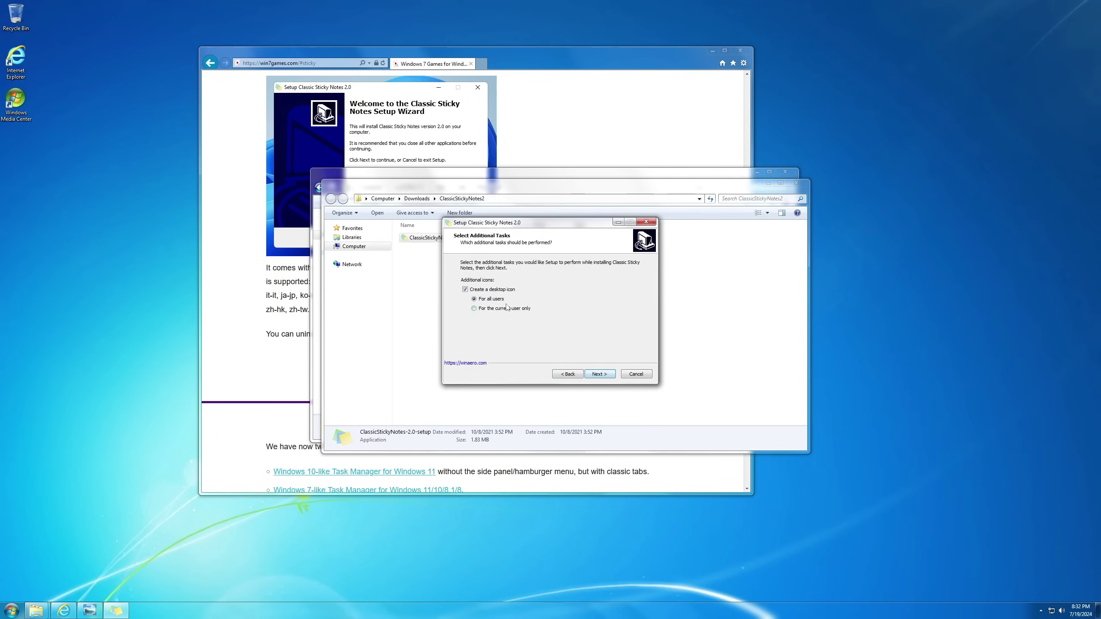
{"action": "left_click", "coordinate": [599, 374]}
{"action": "left_click", "coordinate": [599, 374]}
{"action": "key", "text": "Return"}
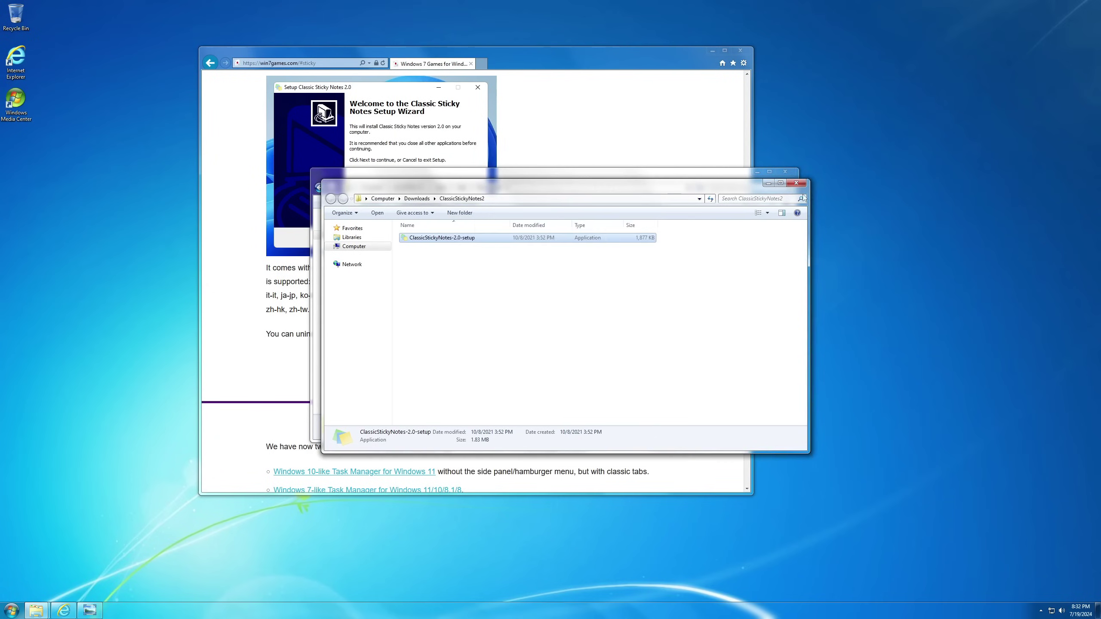
{"action": "left_click", "coordinate": [797, 184]}
{"action": "left_click", "coordinate": [785, 172]}
{"action": "left_click", "coordinate": [740, 50]}
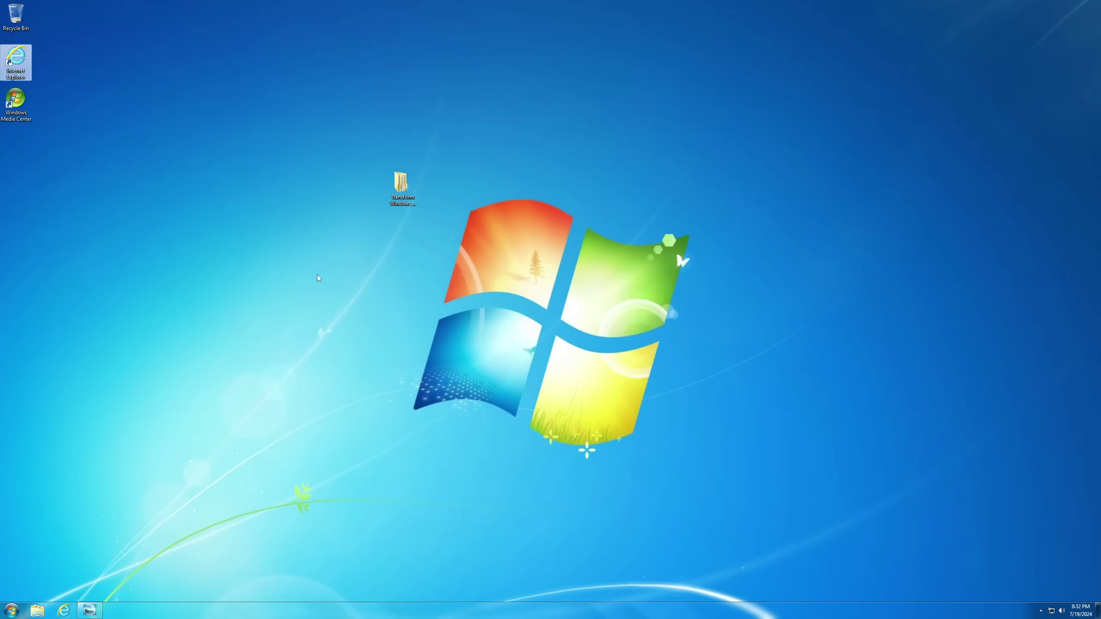
- Find Sticky Notes (classic) through the Start menu search and check its shortcut properties
{"action": "key", "text": "super"}
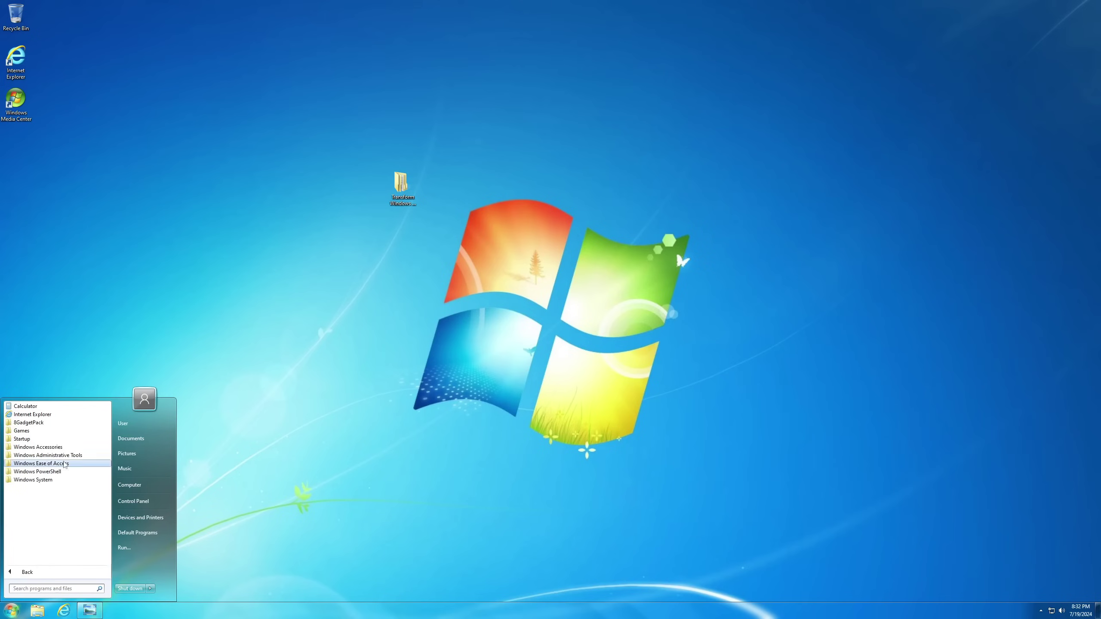
{"action": "type", "text": "sti"}
{"action": "right_click", "coordinate": [52, 423]}
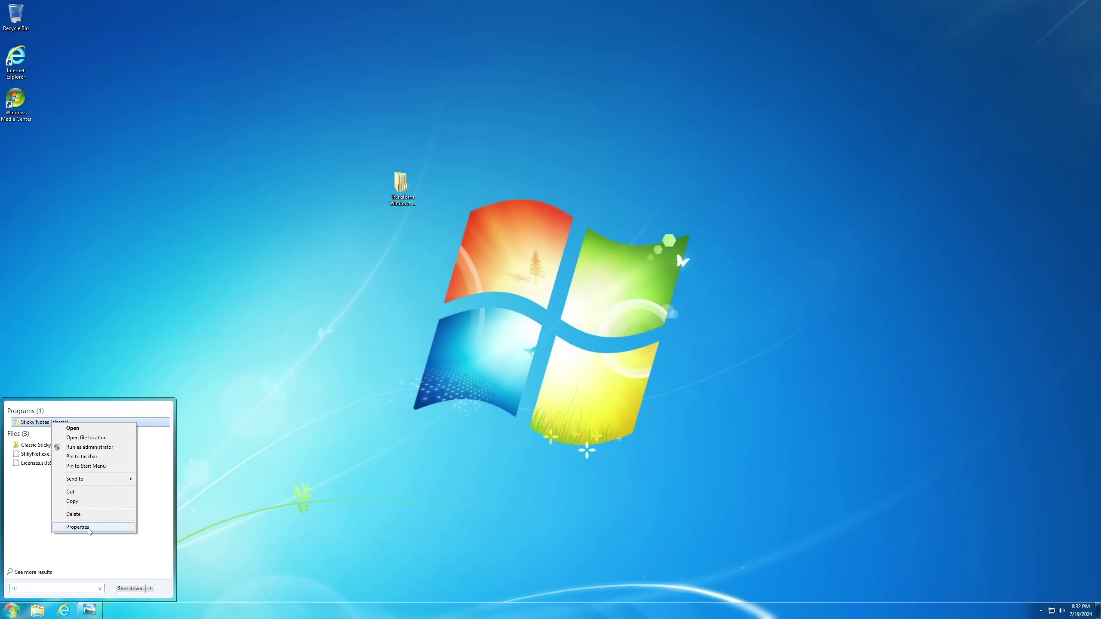
{"action": "left_click", "coordinate": [78, 528]}
{"action": "left_click", "coordinate": [199, 368]}
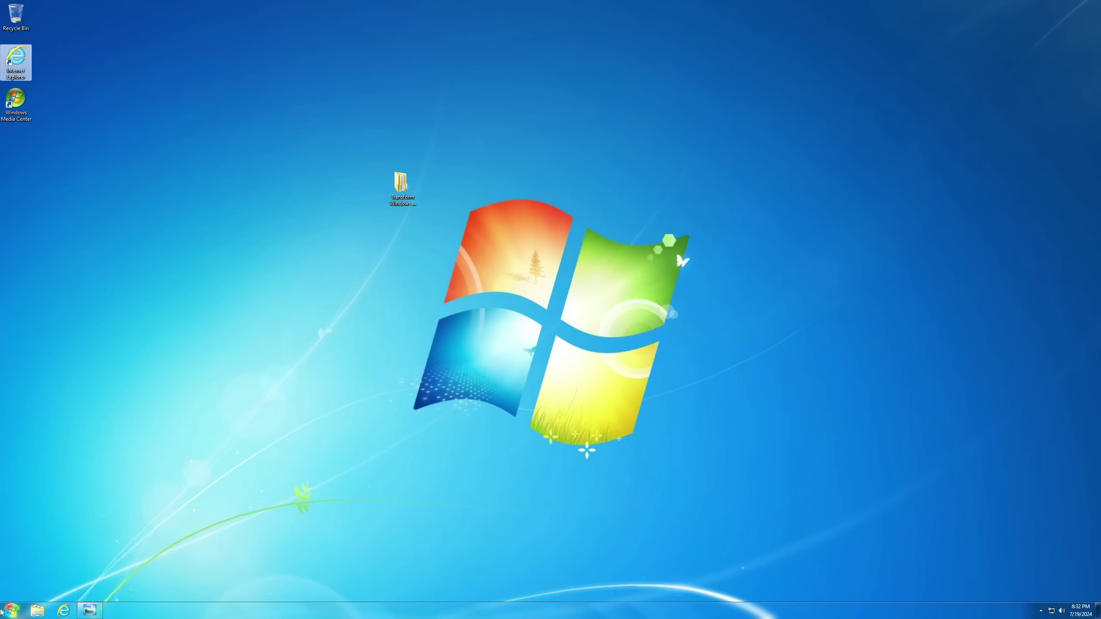
- Rename the Sticky Notes (classic) entry under Windows Accessories in All Programs to Sticky Notes with administrator permission
{"action": "key", "text": "super"}
{"action": "left_click", "coordinate": [26, 573]}
{"action": "left_click", "coordinate": [34, 447]}
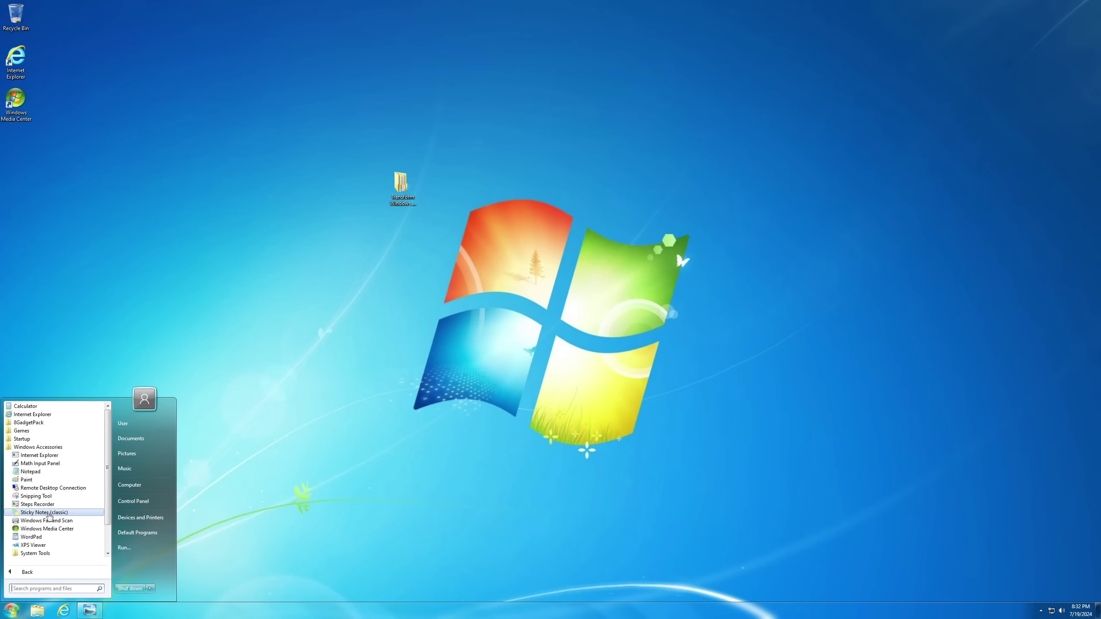
{"action": "key", "text": "F2"}
{"action": "key", "text": "BackSpace"}
{"action": "key", "text": "BackSpace"}
{"action": "key", "text": "Return"}
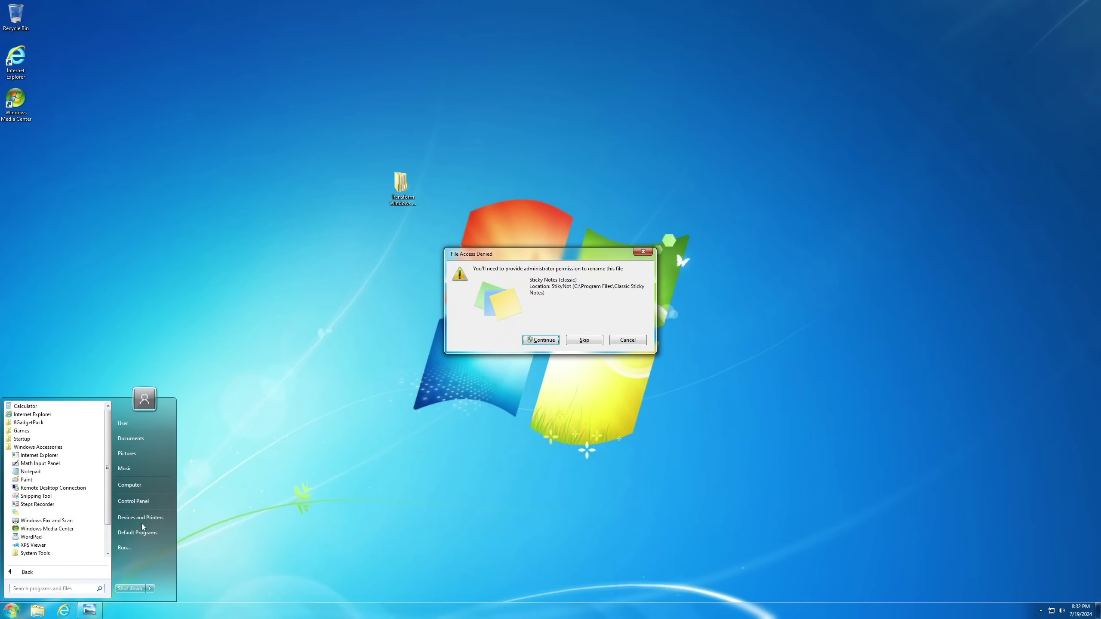
{"action": "key", "text": "Return"}
- Check the properties of the Calculator shortcut in the All Programs list
{"action": "right_click", "coordinate": [36, 407]}
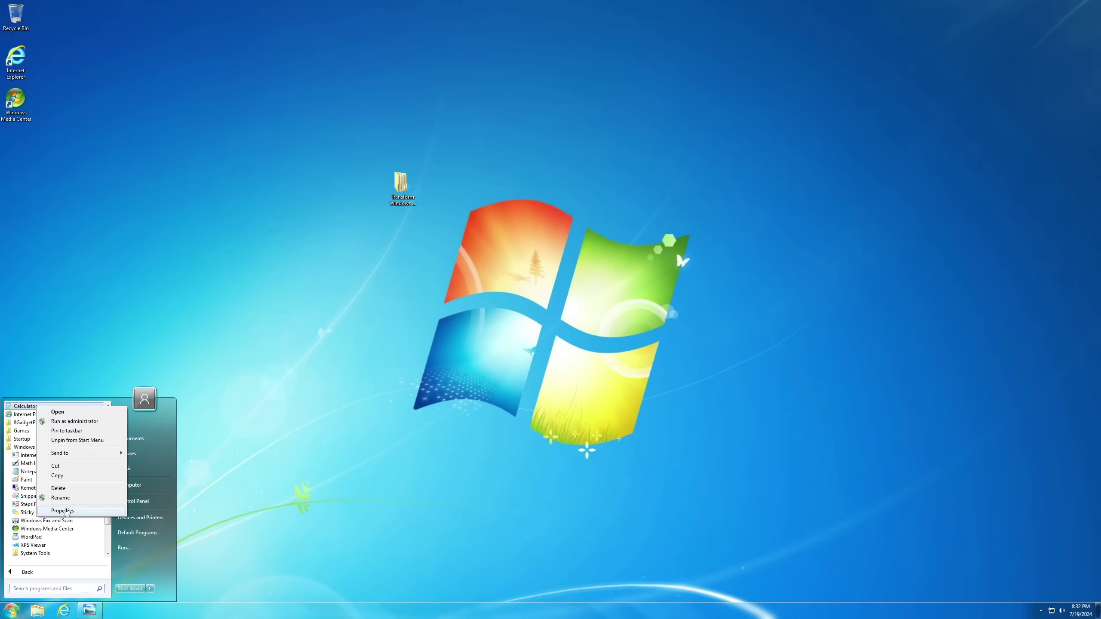
{"action": "left_click", "coordinate": [63, 512]}
{"action": "left_click", "coordinate": [219, 368]}
{"action": "right_click", "coordinate": [11, 611]}
{"action": "left_click", "coordinate": [12, 611]}
{"action": "left_click", "coordinate": [30, 572]}
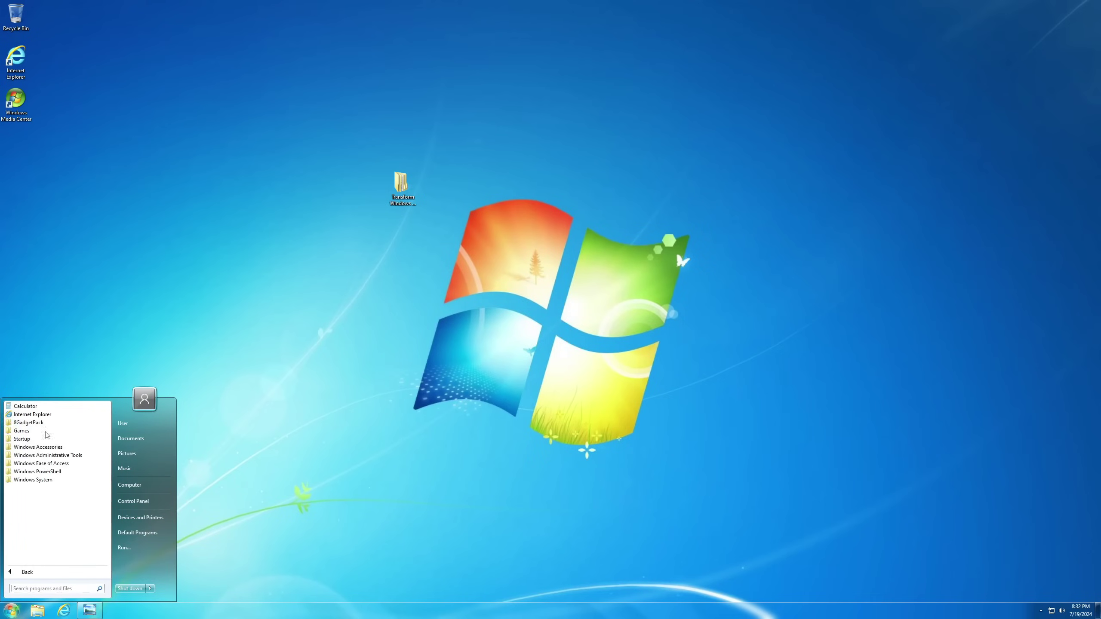
{"action": "right_click", "coordinate": [32, 408]}
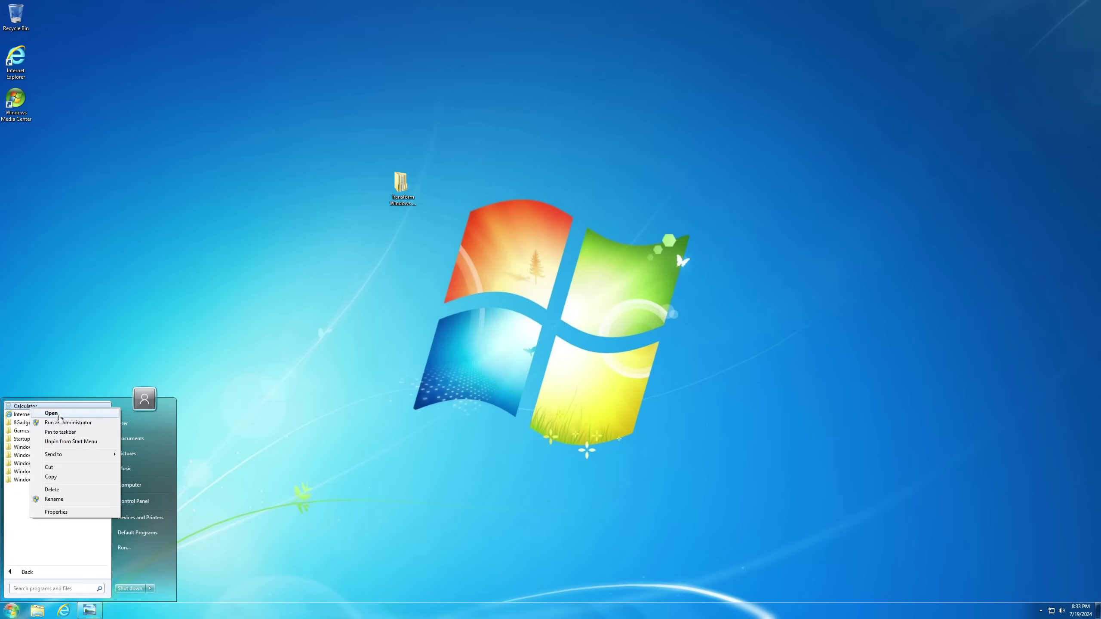
{"action": "left_click", "coordinate": [61, 512]}
{"action": "left_click", "coordinate": [215, 370]}
- Open the folder C:\ProgramData\Microsoft\Windows\Start Menu\Programs in a file window
{"action": "key", "text": "super+e"}
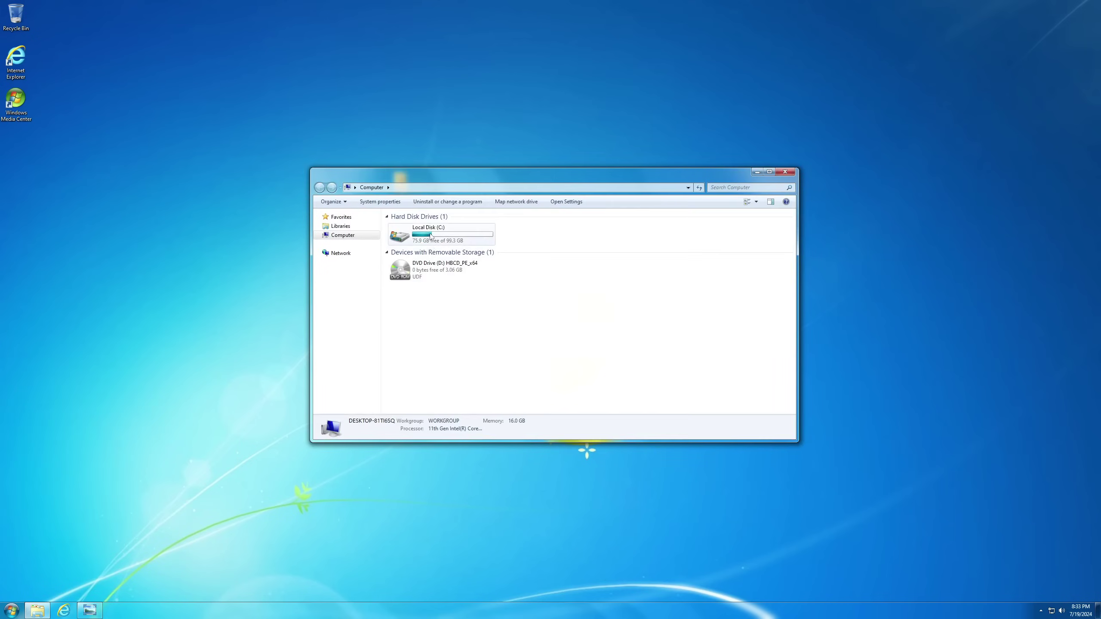
{"action": "double_click", "coordinate": [434, 235]}
{"action": "double_click", "coordinate": [412, 263]}
{"action": "left_click", "coordinate": [319, 188]}
{"action": "double_click", "coordinate": [412, 254]}
{"action": "double_click", "coordinate": [412, 227]}
{"action": "scroll", "coordinate": [416, 234], "scroll_direction": "down", "scroll_amount": 3}
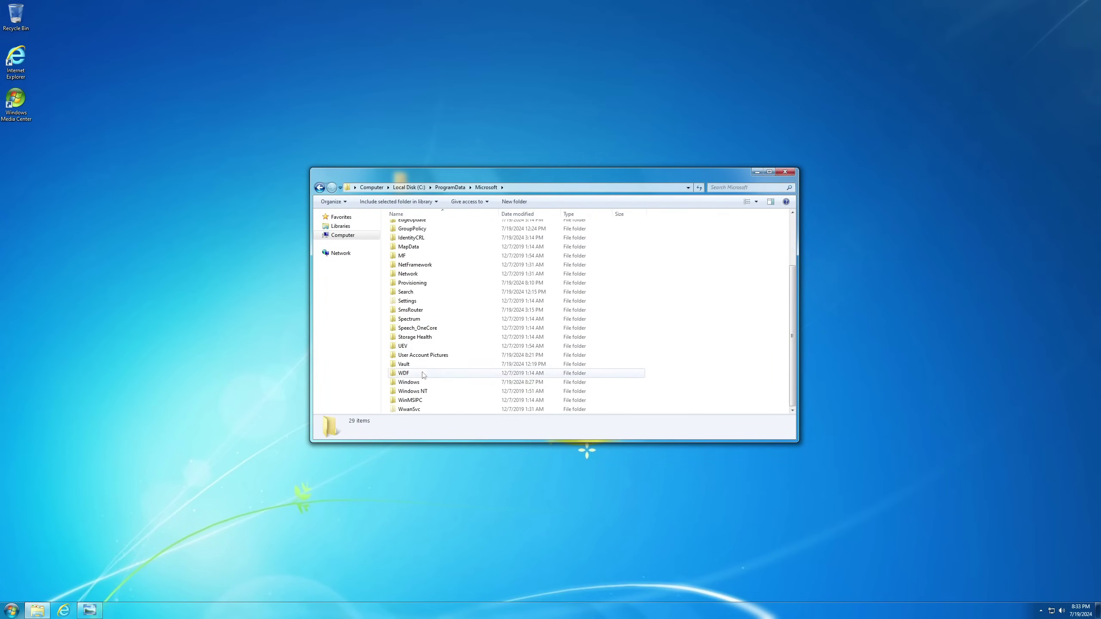
{"action": "double_click", "coordinate": [422, 381]}
{"action": "double_click", "coordinate": [428, 362]}
{"action": "double_click", "coordinate": [409, 226]}
- Move the Calculator shortcut from the Programs folder into the Windows Accessories folder
{"action": "right_click", "coordinate": [415, 308]}
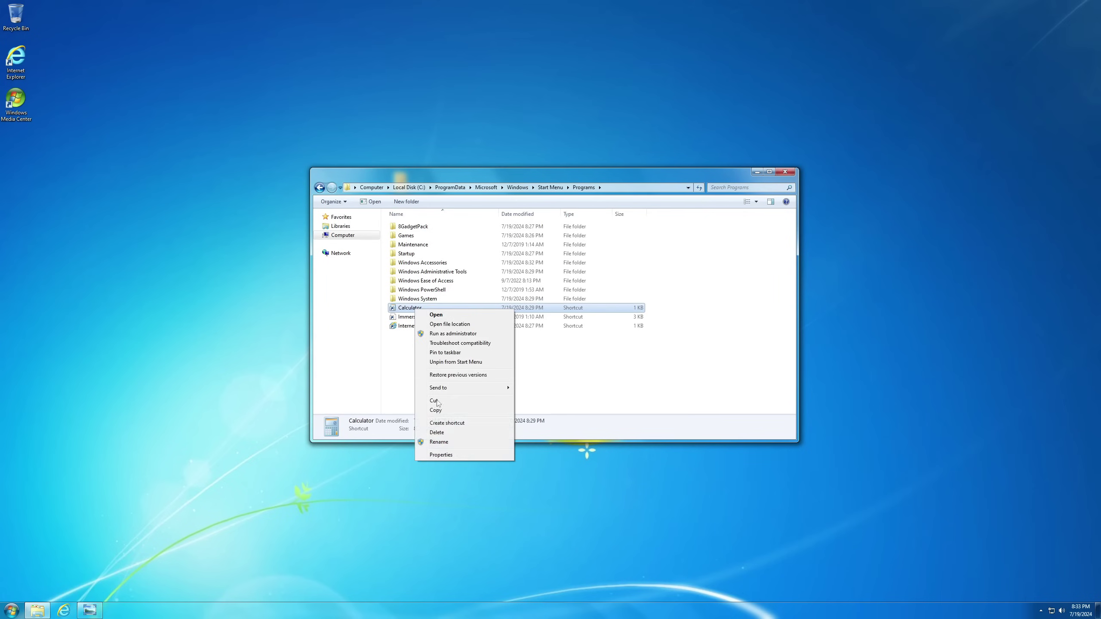
{"action": "key", "text": "Escape"}
{"action": "left_click", "coordinate": [431, 263]}
{"action": "double_click", "coordinate": [430, 262]}
{"action": "right_click", "coordinate": [433, 351]}
{"action": "left_click", "coordinate": [447, 409]}
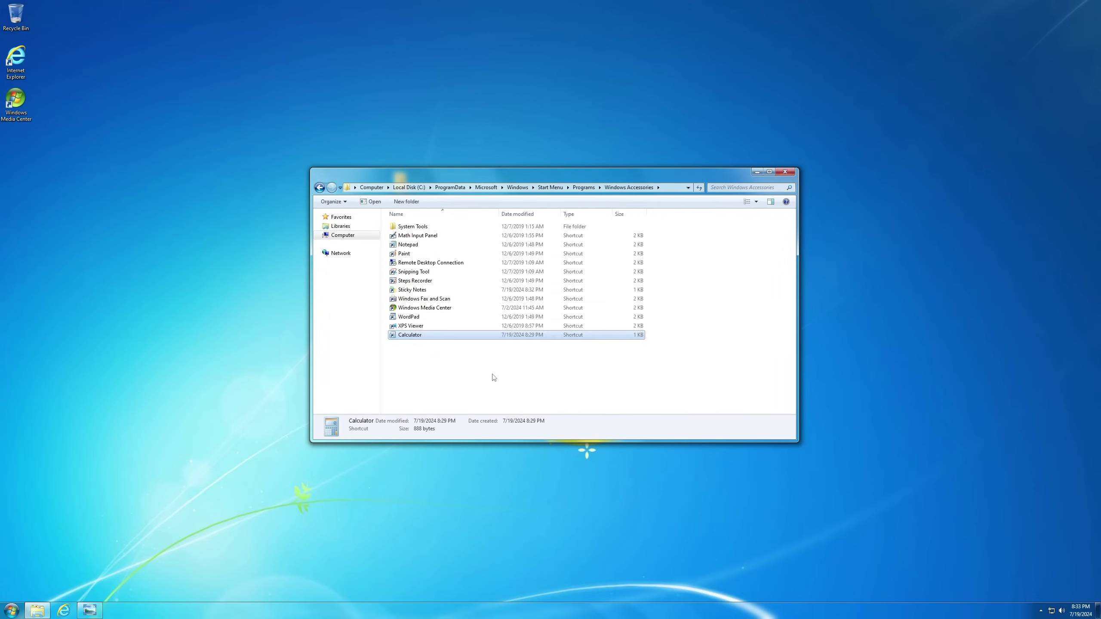
- Try to rename the Windows Accessories folder in Programs to Accessories
{"action": "key", "text": "BackSpace"}
{"action": "key", "text": "F2"}
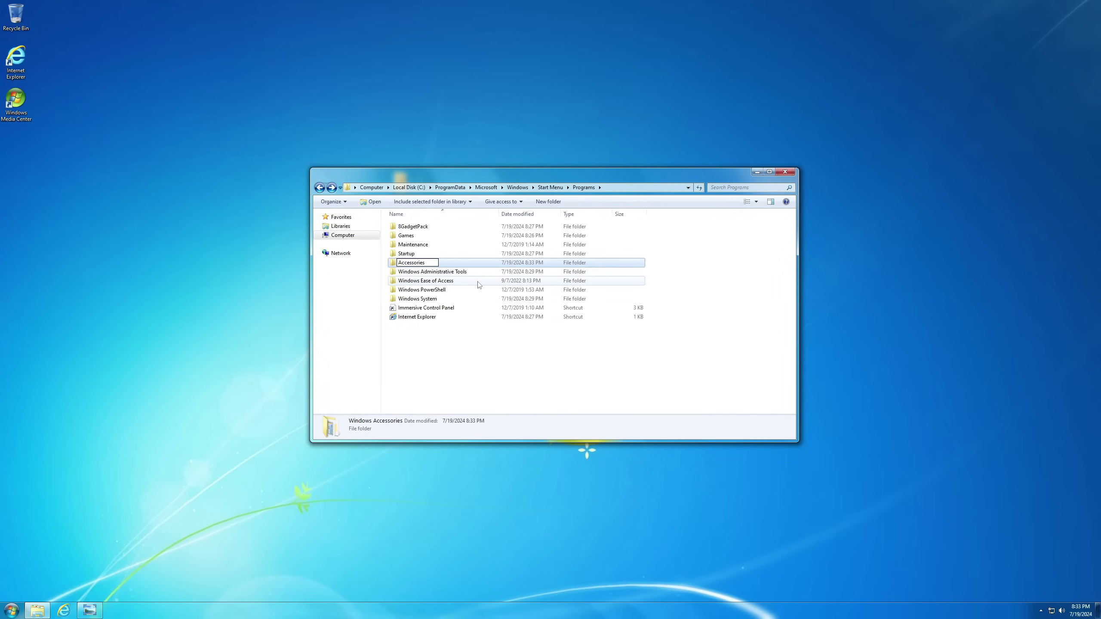
{"action": "right_click", "coordinate": [442, 263]}
{"action": "left_click", "coordinate": [454, 388]}
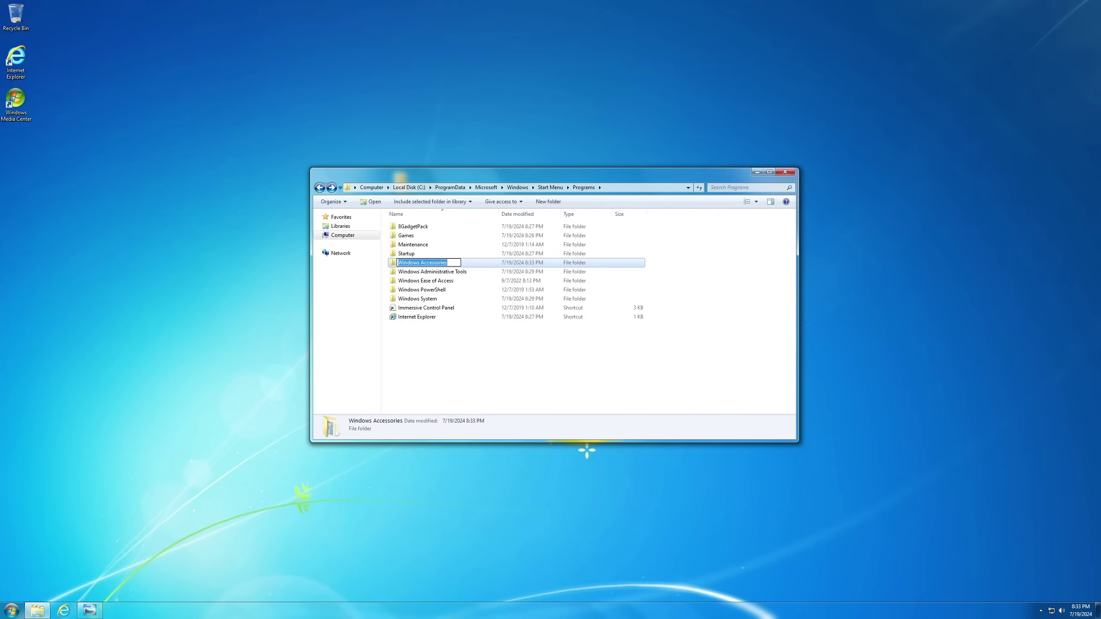
- Permanently delete the Immersive Control Panel shortcut from the Programs folder
{"action": "key", "text": "i"}
{"action": "key", "text": "Delete"}
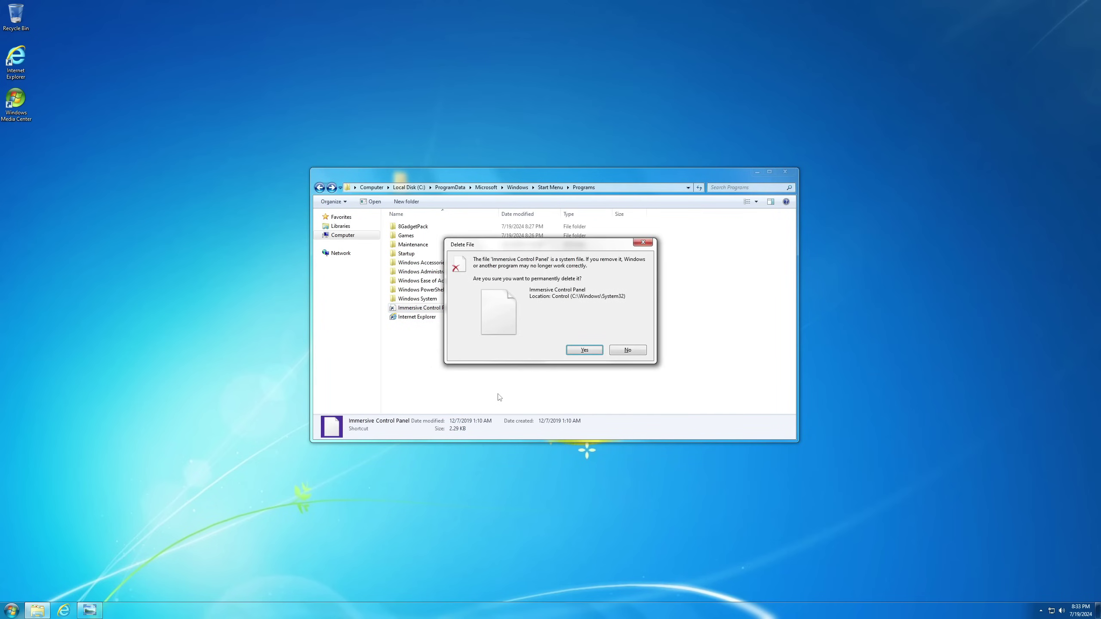
{"action": "key", "text": "Return"}
{"action": "key", "text": "Return"}
- Try to rename the Windows Accessories folder from the All Programs list, then refresh and close the Programs window
{"action": "left_click", "coordinate": [11, 611]}
{"action": "left_click", "coordinate": [27, 572]}
{"action": "right_click", "coordinate": [38, 439]}
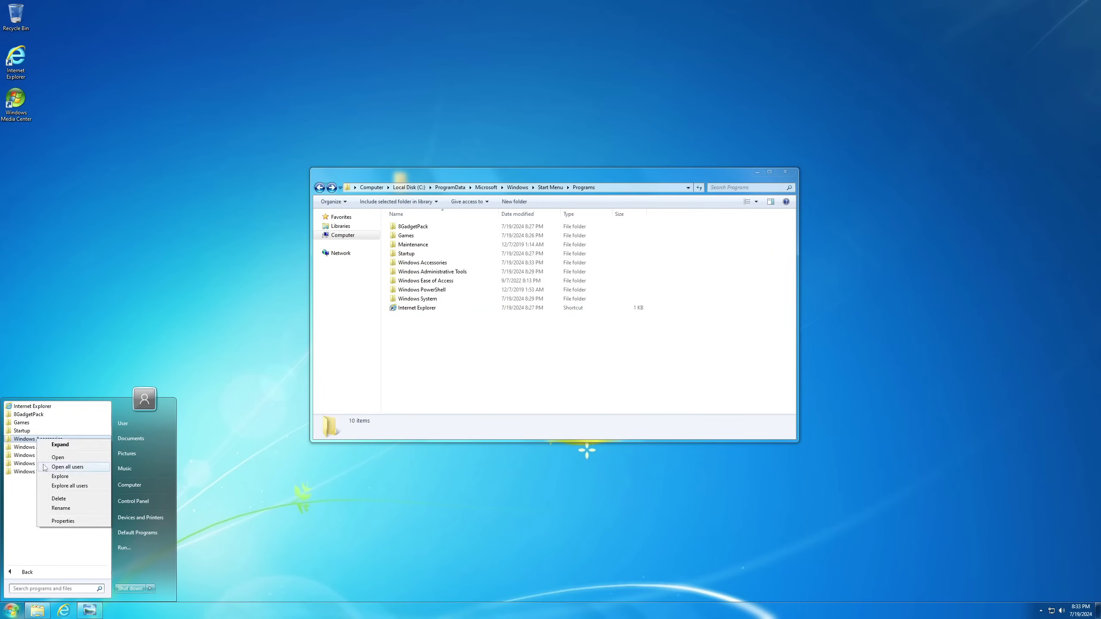
{"action": "left_click", "coordinate": [53, 509]}
{"action": "left_click", "coordinate": [524, 340]}
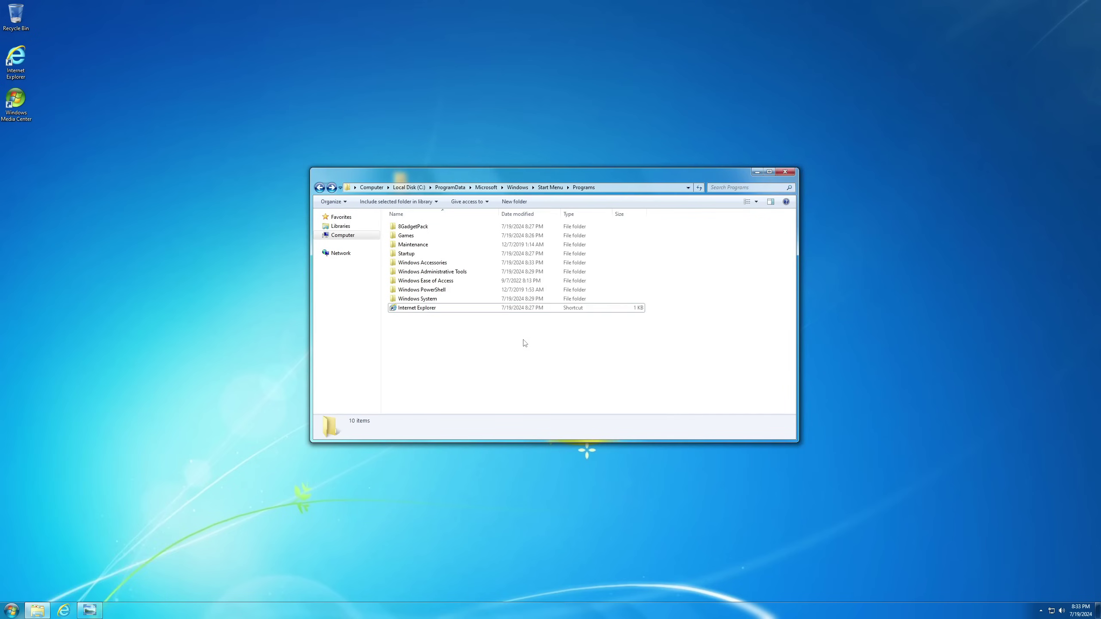
{"action": "right_click", "coordinate": [519, 347]}
{"action": "left_click", "coordinate": [537, 379]}
{"action": "left_click", "coordinate": [785, 172]}
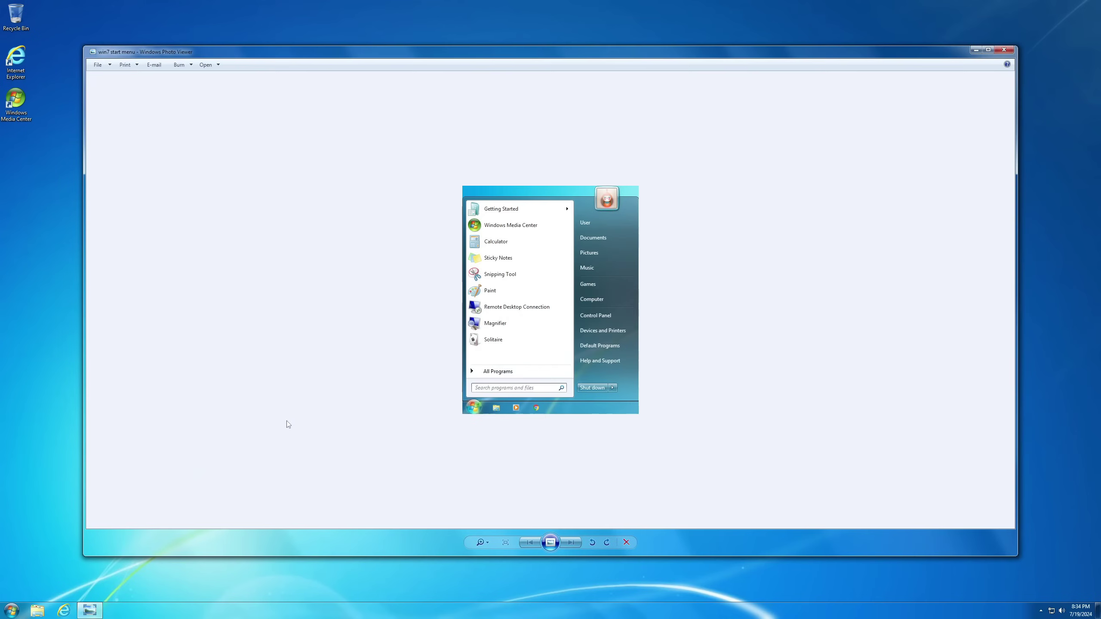
- Find Sticky Notes through the Start menu search and pin it to the Start menu
{"action": "left_click", "coordinate": [12, 611]}
{"action": "type", "text": "st"}
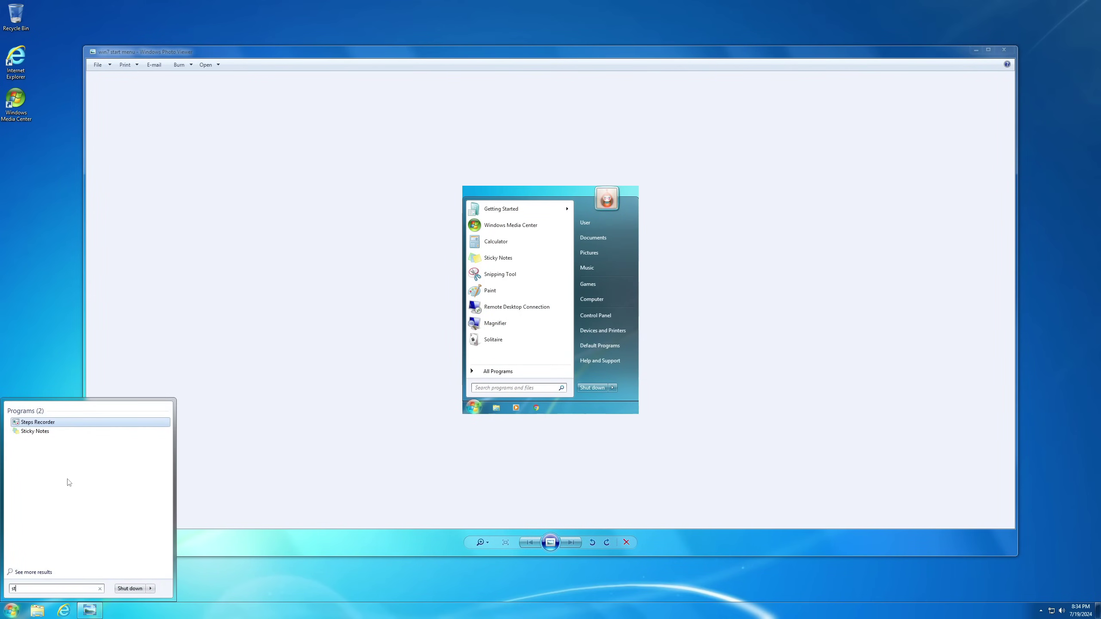
{"action": "right_click", "coordinate": [53, 433]}
{"action": "left_click", "coordinate": [87, 476]}
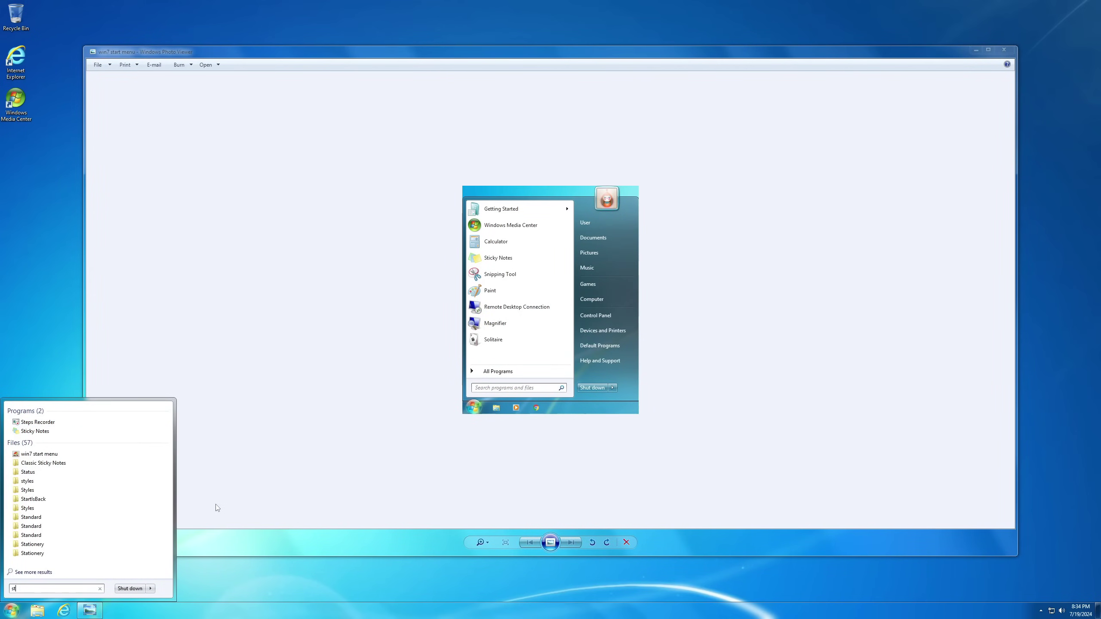
- Find Snipping Tool through the Start menu search and pin it to the Start menu
{"action": "key", "text": "BackSpace"}
{"action": "type", "text": "ni"}
{"action": "right_click", "coordinate": [45, 423]}
{"action": "left_click", "coordinate": [80, 466]}
- Find Paint through the Start menu search and pin it to the Start menu
{"action": "key", "text": "BackSpace"}
{"action": "key", "text": "BackSpace"}
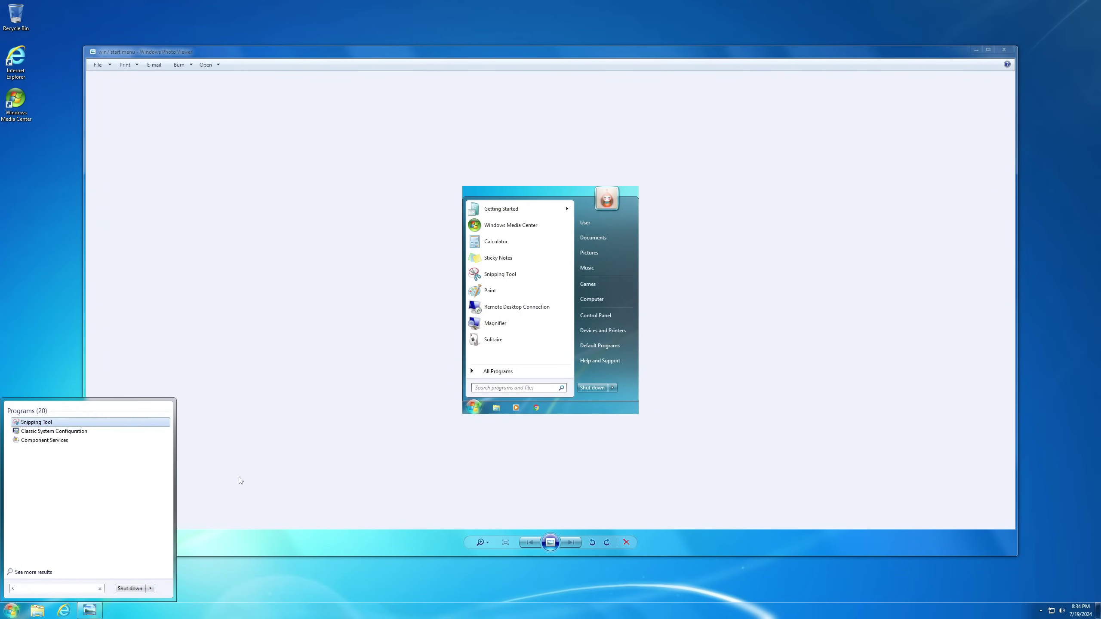
{"action": "key", "text": "BackSpace"}
{"action": "type", "text": "paint"}
{"action": "right_click", "coordinate": [34, 423]}
{"action": "left_click", "coordinate": [51, 467]}
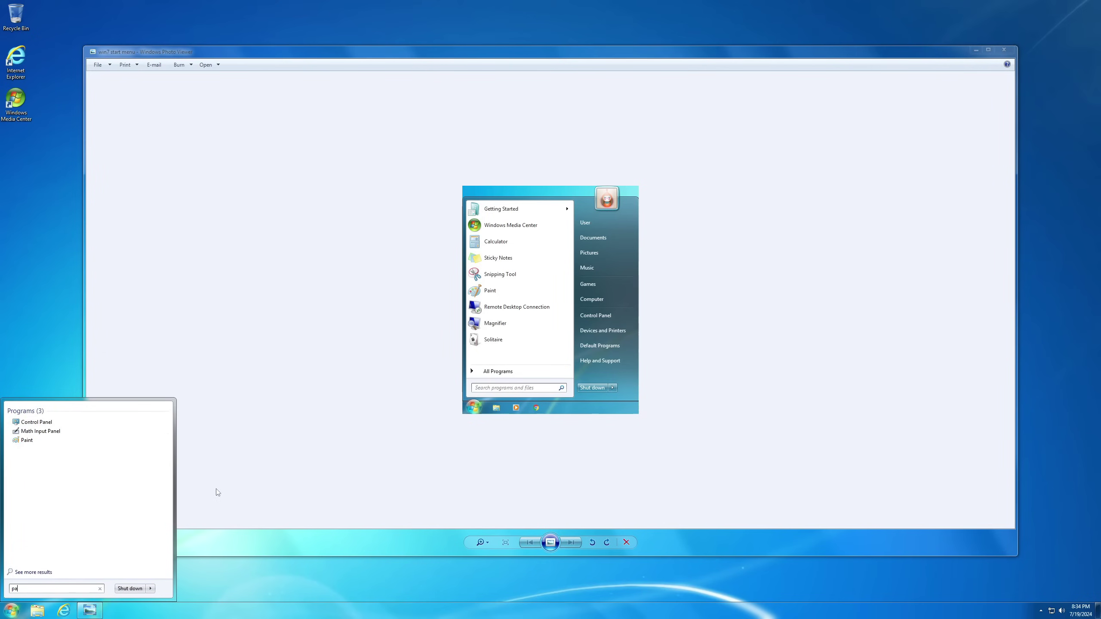
- Find Remote Desktop Connection through the Start menu search and pin it to the Start menu
{"action": "key", "text": "BackSpace"}
{"action": "key", "text": "BackSpace"}
{"action": "type", "text": "remote de"}
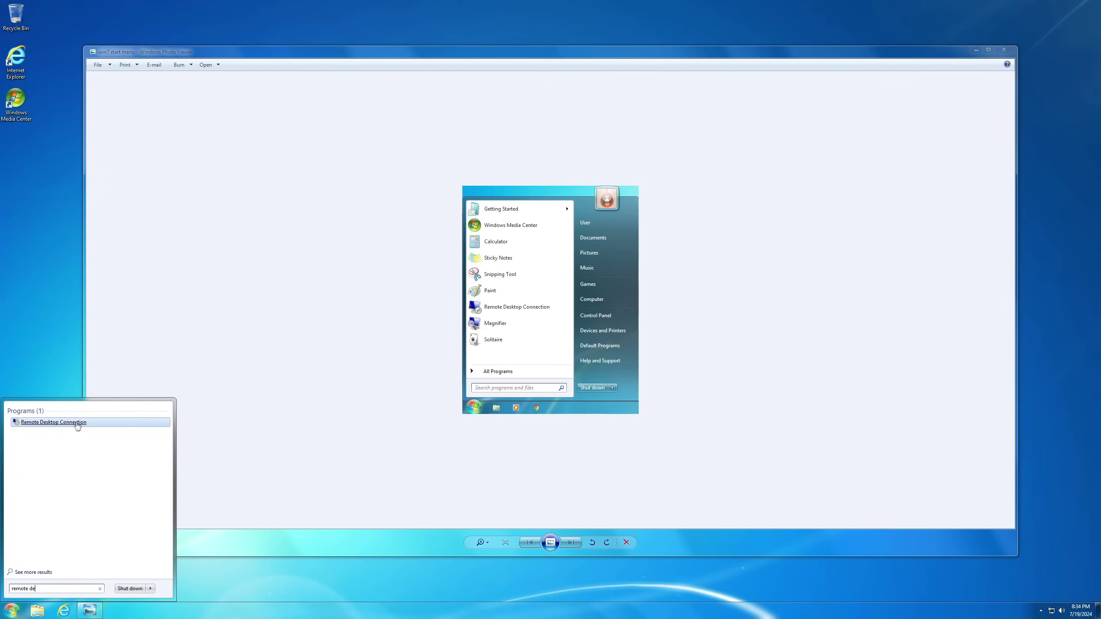
- Find Magnifier through the Start menu search, pin it to the Start menu and clear the search
{"action": "key", "text": "BackSpace"}
{"action": "key", "text": "BackSpace"}
{"action": "key", "text": "BackSpace"}
{"action": "key", "text": "BackSpace"}
{"action": "key", "text": "BackSpace"}
{"action": "key", "text": "BackSpace"}
{"action": "key", "text": "BackSpace"}
{"action": "key", "text": "BackSpace"}
{"action": "key", "text": "BackSpace"}
{"action": "type", "text": "magnifier"}
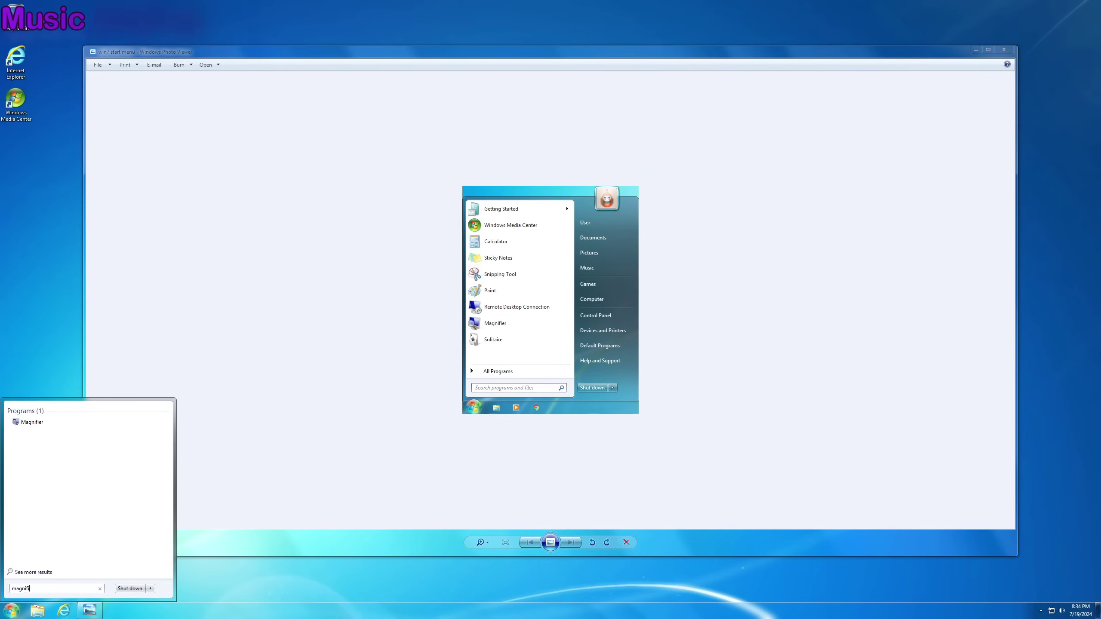
{"action": "key", "text": "BackSpace"}
{"action": "key", "text": "BackSpace"}
{"action": "key", "text": "BackSpace"}
{"action": "key", "text": "BackSpace"}
{"action": "key", "text": "BackSpace"}
{"action": "key", "text": "BackSpace"}
{"action": "key", "text": "BackSpace"}
{"action": "key", "text": "BackSpace"}
{"action": "key", "text": "BackSpace"}
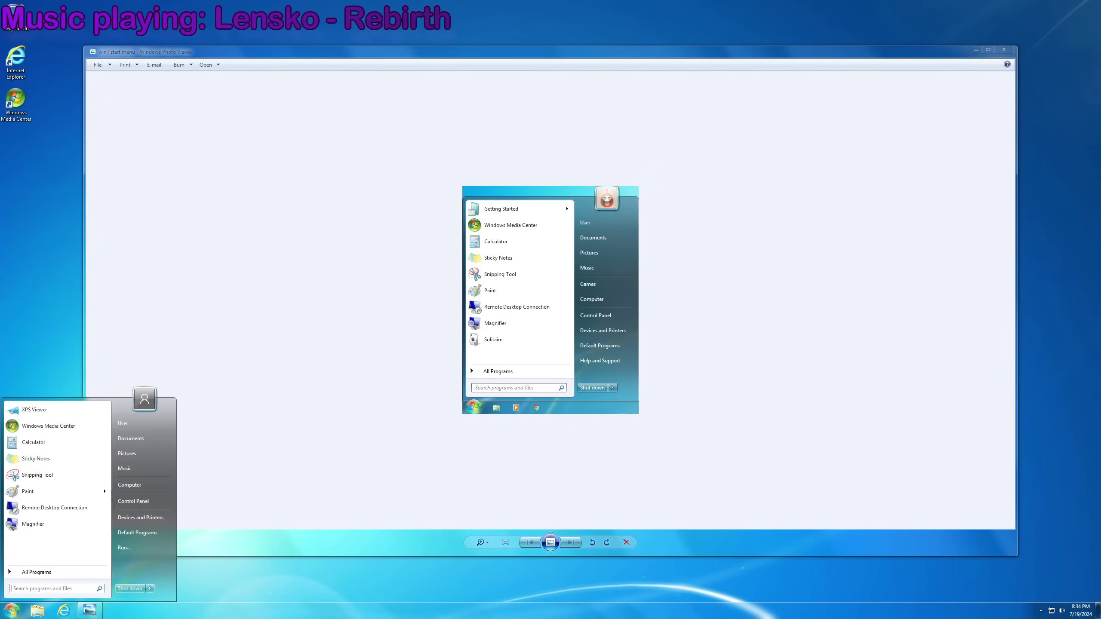
- Find Solitaire through the Start menu search, pin it to the Start menu and close the reference picture
{"action": "type", "text": "soli"}
{"action": "right_click", "coordinate": [29, 425]}
{"action": "left_click", "coordinate": [56, 470]}
{"action": "left_click", "coordinate": [15, 614]}
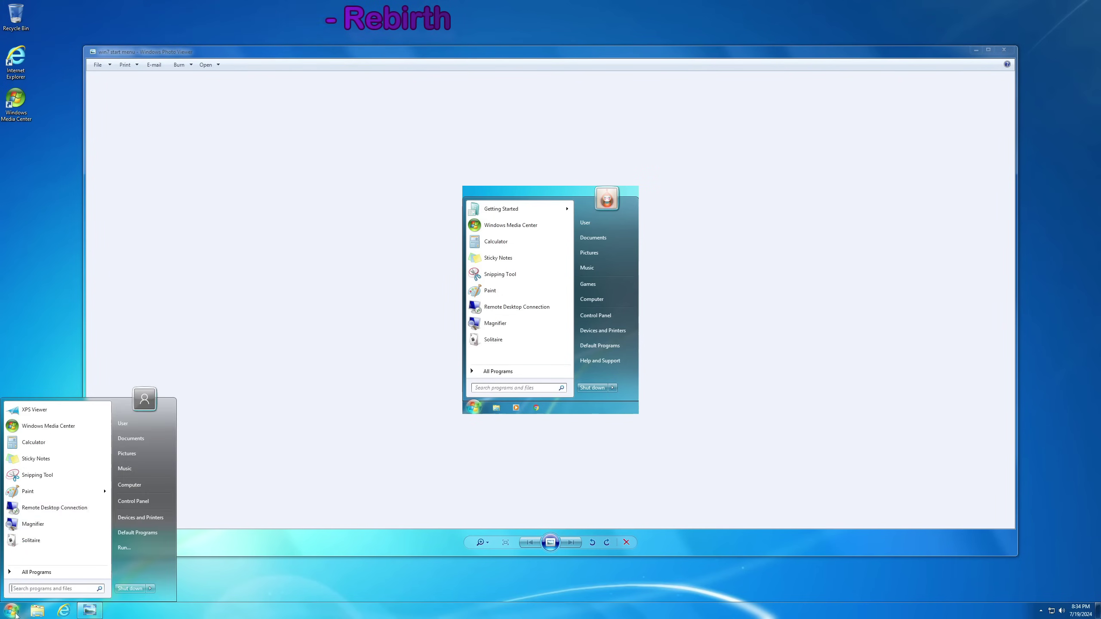
{"action": "left_click", "coordinate": [757, 180]}
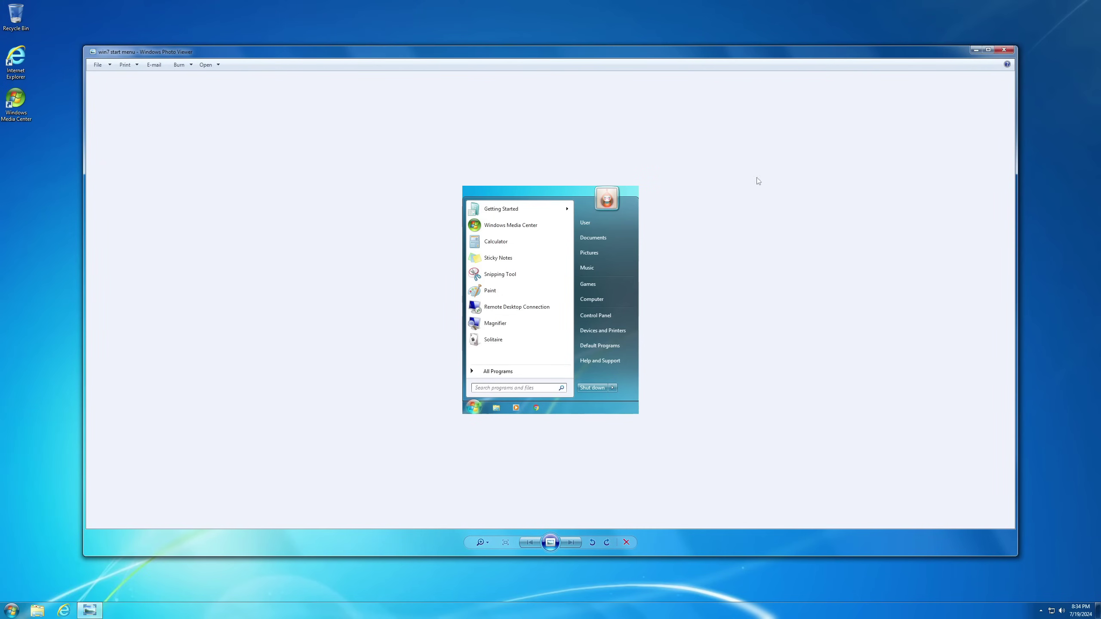
{"action": "left_click", "coordinate": [1004, 49]}
- Look through the numbered folders 4 to 7 of the Transform Windows 10 to Windows 7 package on the desktop
{"action": "double_click", "coordinate": [404, 194]}
{"action": "double_click", "coordinate": [435, 254]}
{"action": "left_click", "coordinate": [320, 187]}
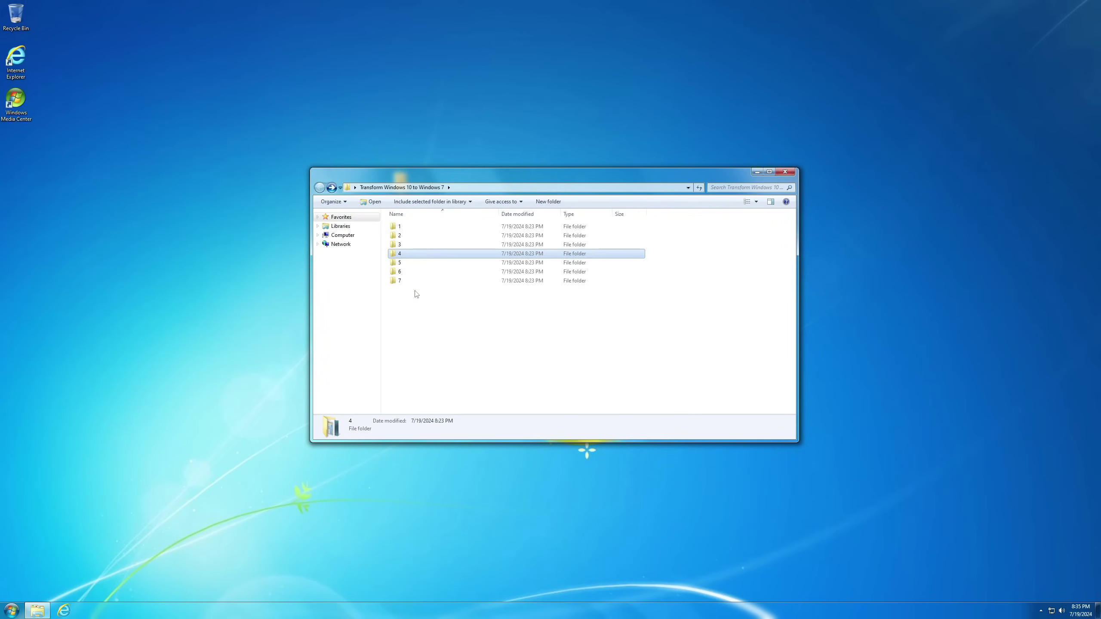
{"action": "double_click", "coordinate": [397, 263]}
{"action": "left_click_drag", "start_coordinate": [640, 319], "coordinate": [451, 289]}
{"action": "left_click", "coordinate": [320, 188]}
{"action": "double_click", "coordinate": [398, 272]}
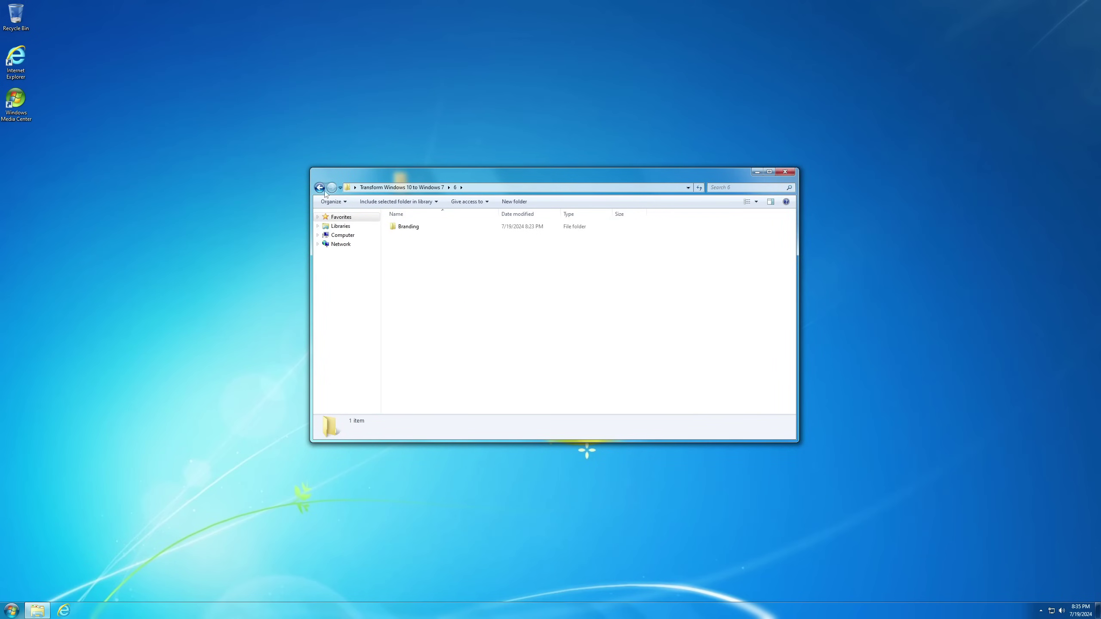
{"action": "key", "text": "BackSpace"}
{"action": "double_click", "coordinate": [433, 280]}
{"action": "left_click", "coordinate": [320, 188]}
{"action": "double_click", "coordinate": [399, 263]}
{"action": "left_click", "coordinate": [320, 188]}
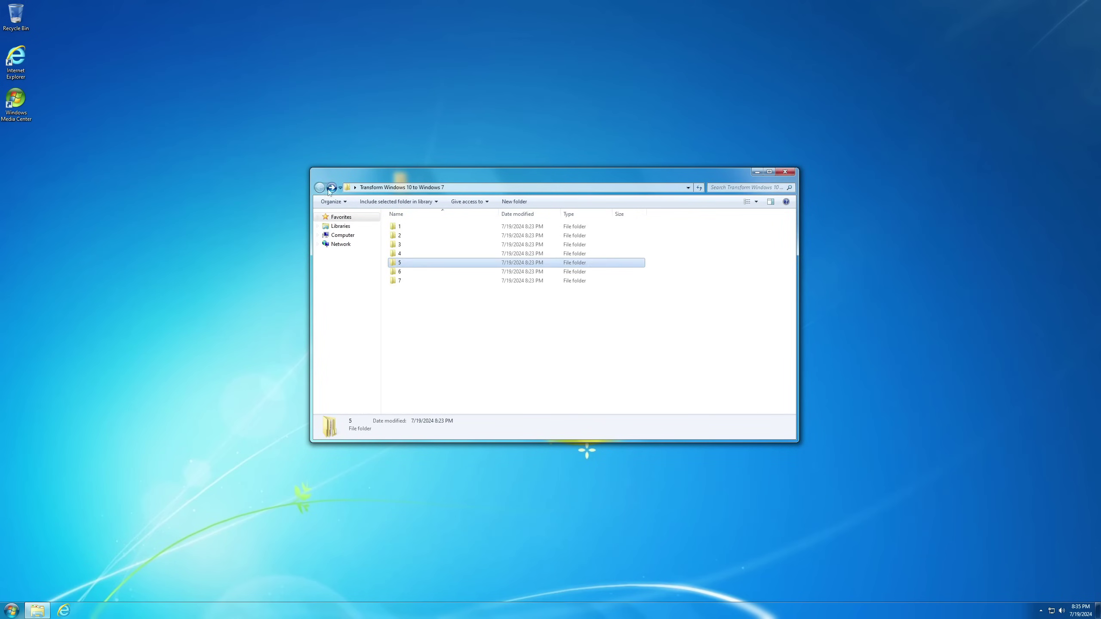
{"action": "left_click", "coordinate": [785, 172]}
- Restart the computer and boot into the Hiren's BootCD PE environment
{"action": "left_click", "coordinate": [11, 610]}
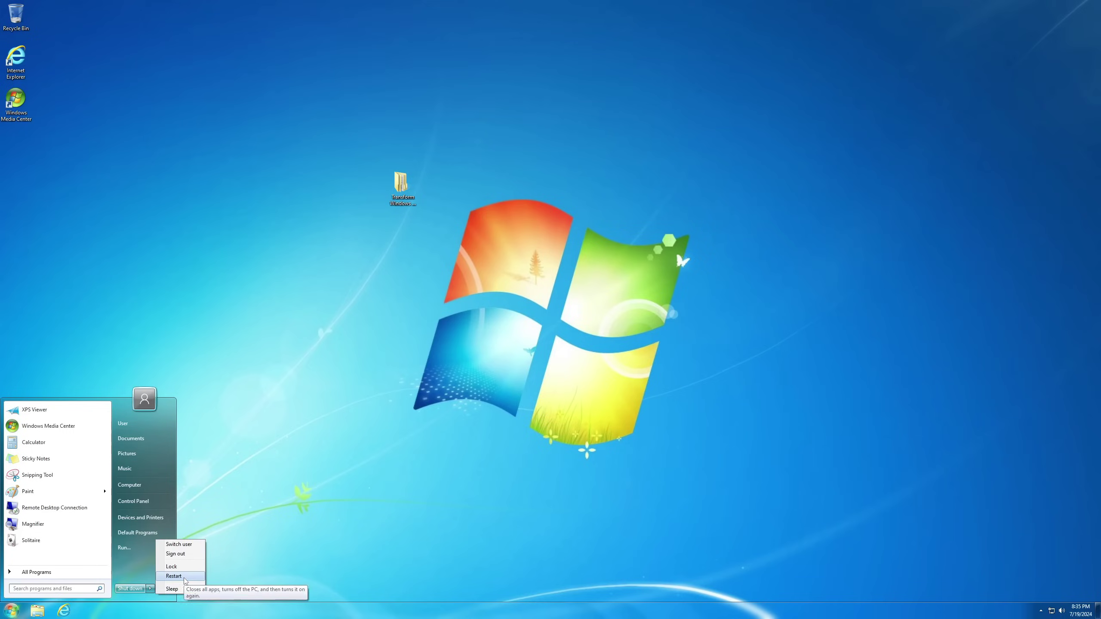
{"action": "left_click", "coordinate": [184, 577]}
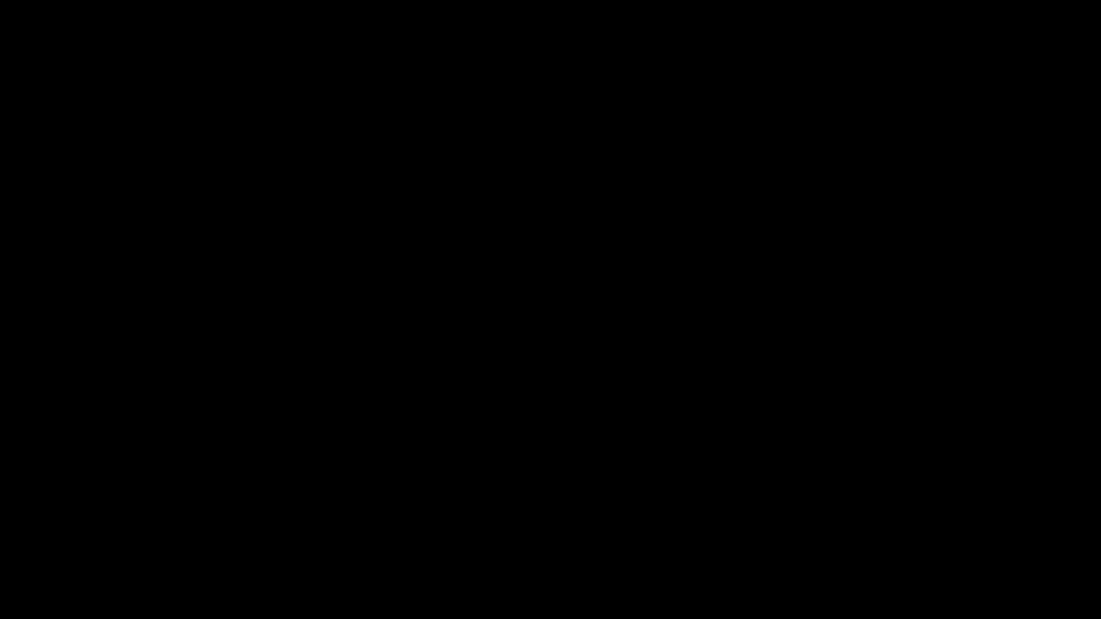
{"action": "key", "text": "Down"}
{"action": "key", "text": "Down"}
{"action": "key", "text": "Down"}
{"action": "key", "text": "Return"}
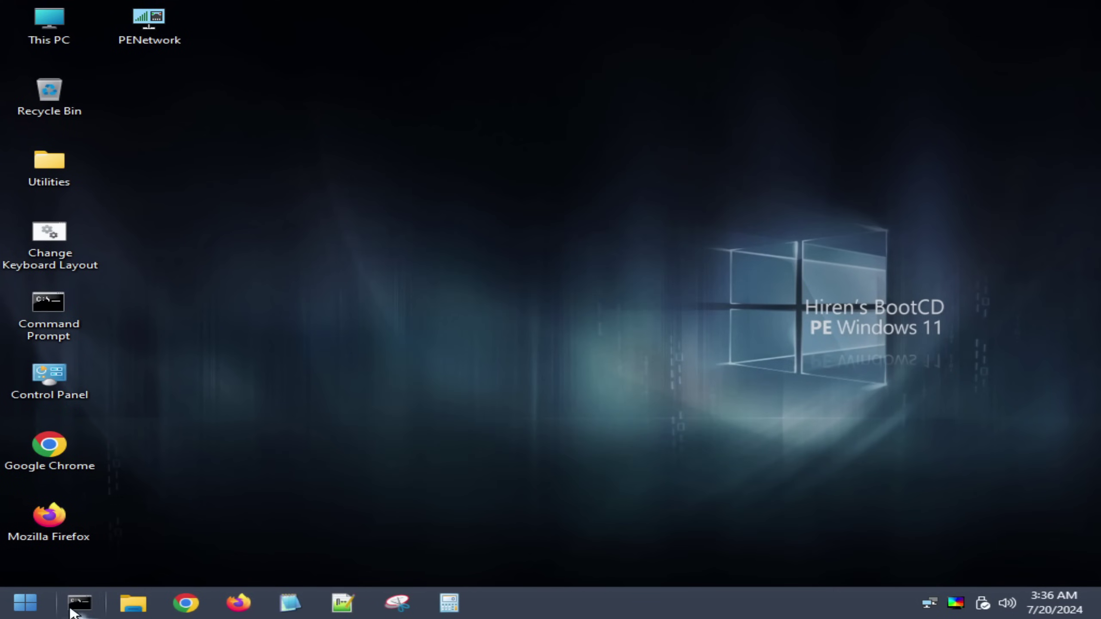
- Copy shell32.dll.mui and ShutdownUX.dll.mui from "copy to en-us folder in System32" in folder 5 of the transformation package on the user's desktop
{"action": "left_click", "coordinate": [132, 603]}
{"action": "double_click", "coordinate": [419, 218]}
{"action": "double_click", "coordinate": [388, 401]}
{"action": "double_click", "coordinate": [392, 305]}
{"action": "double_click", "coordinate": [393, 300]}
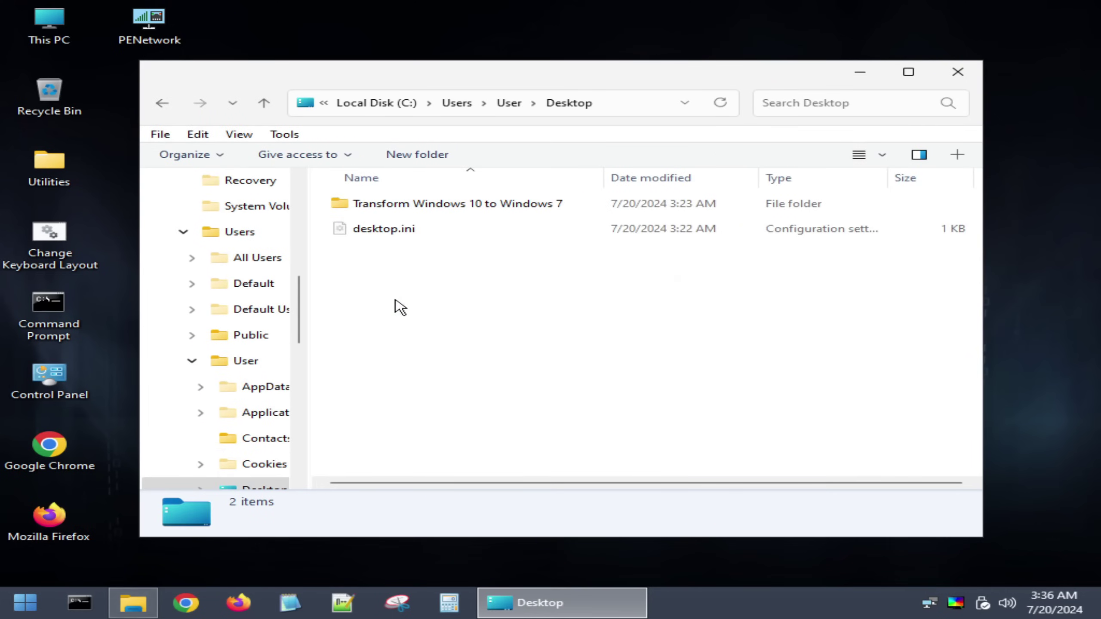
{"action": "double_click", "coordinate": [462, 204]}
{"action": "double_click", "coordinate": [461, 304]}
{"action": "double_click", "coordinate": [477, 204]}
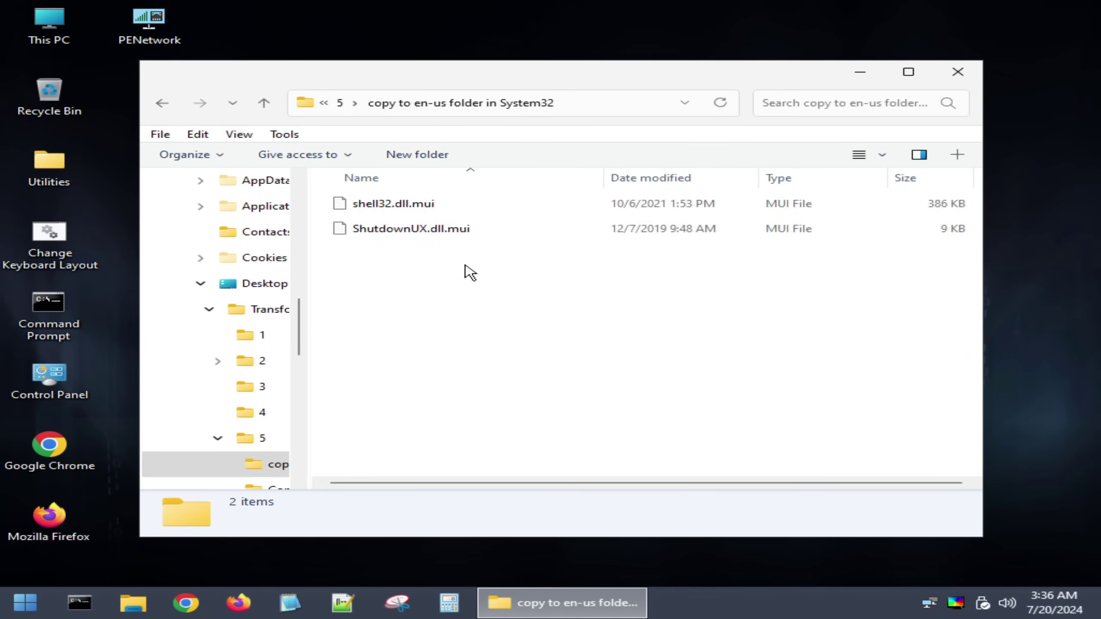
{"action": "left_click_drag", "start_coordinate": [481, 280], "coordinate": [414, 204]}
{"action": "right_click", "coordinate": [414, 204]}
{"action": "left_click", "coordinate": [442, 479]}
- Paste the two copied MUI files into C:\Windows\System32\en-US, replacing the existing files
{"action": "left_click", "coordinate": [340, 102]}
{"action": "left_click", "coordinate": [354, 104]}
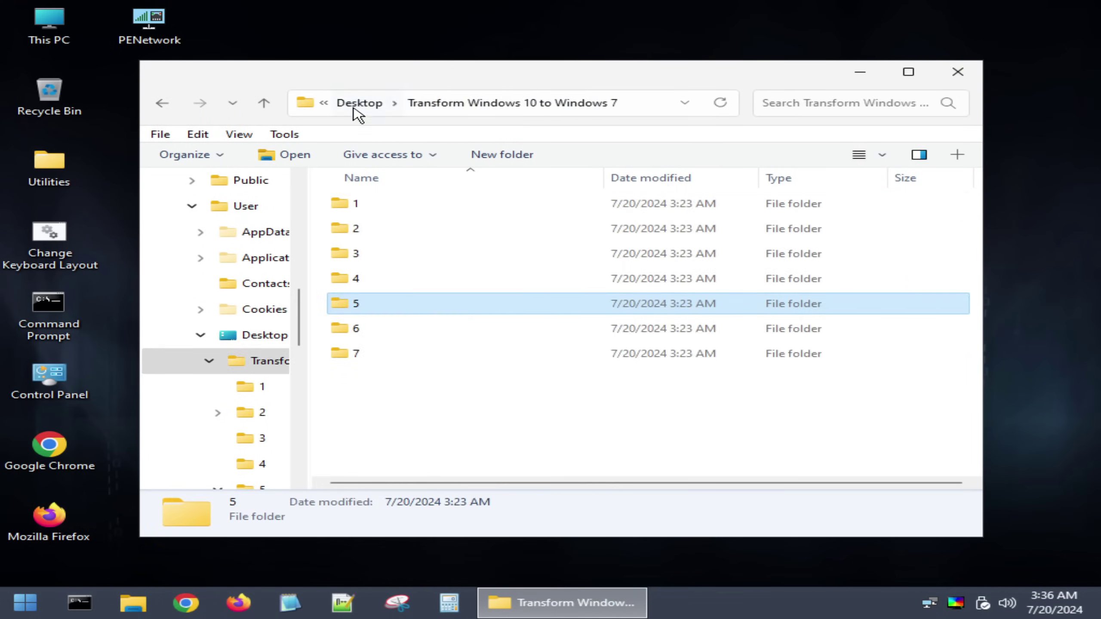
{"action": "left_click", "coordinate": [355, 105]}
{"action": "left_click", "coordinate": [381, 103]}
{"action": "double_click", "coordinate": [364, 430]}
{"action": "scroll", "coordinate": [477, 351], "scroll_direction": "down", "scroll_amount": 13}
{"action": "scroll", "coordinate": [499, 349], "scroll_direction": "down", "scroll_amount": 5}
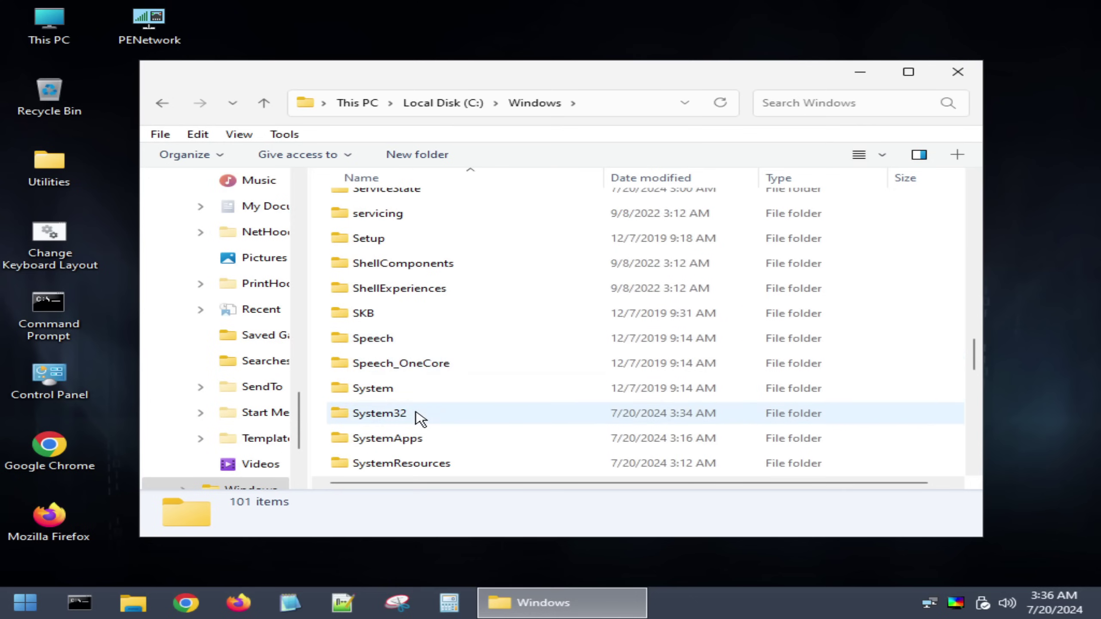
{"action": "double_click", "coordinate": [420, 412]}
{"action": "scroll", "coordinate": [474, 377], "scroll_direction": "down", "scroll_amount": 8}
{"action": "double_click", "coordinate": [384, 443]}
{"action": "right_click", "coordinate": [322, 381]}
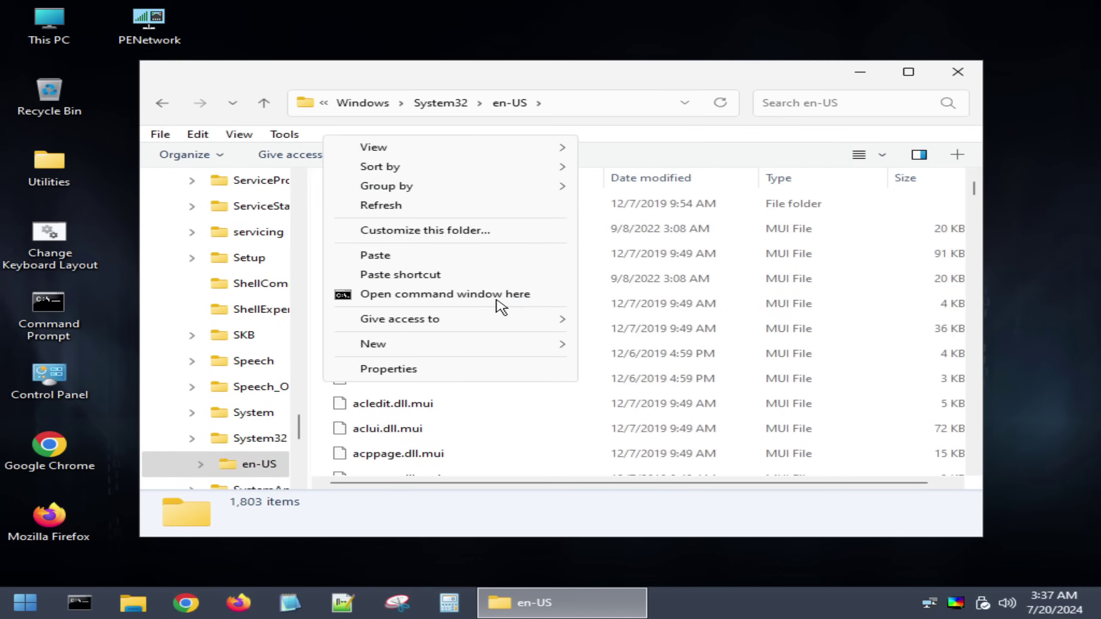
{"action": "left_click", "coordinate": [427, 256]}
{"action": "left_click", "coordinate": [407, 173]}
- Copy explorer.exe.mui from "Copy to en-us folder in Windows" in package folder 5
{"action": "key", "text": "BackSpace"}
{"action": "key", "text": "BackSpace"}
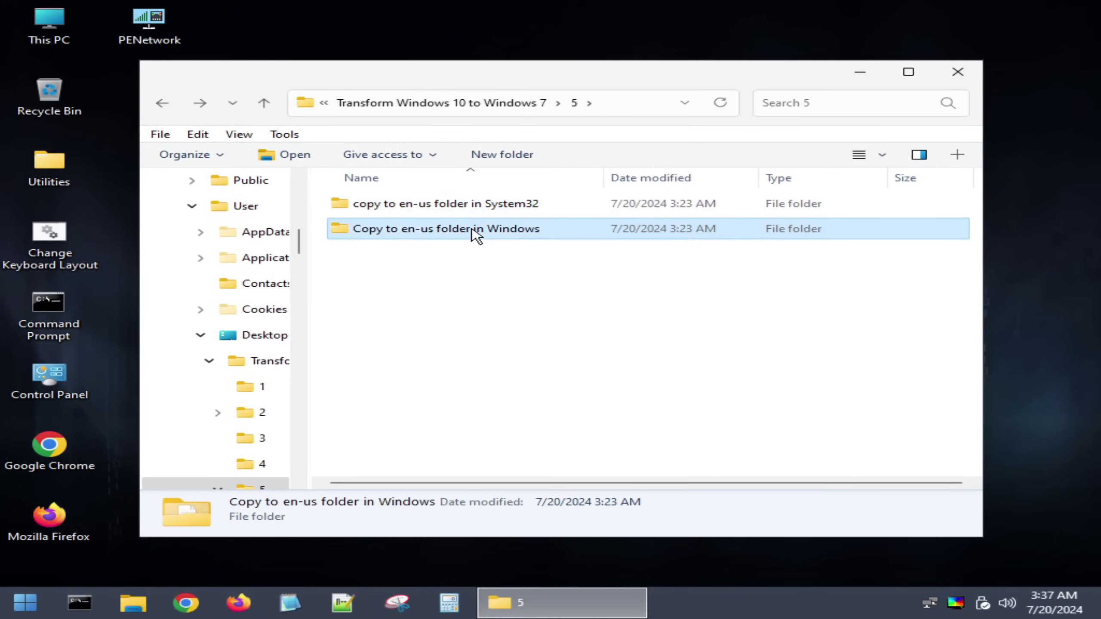
{"action": "double_click", "coordinate": [470, 229]}
{"action": "right_click", "coordinate": [415, 203]}
{"action": "key", "text": "Escape"}
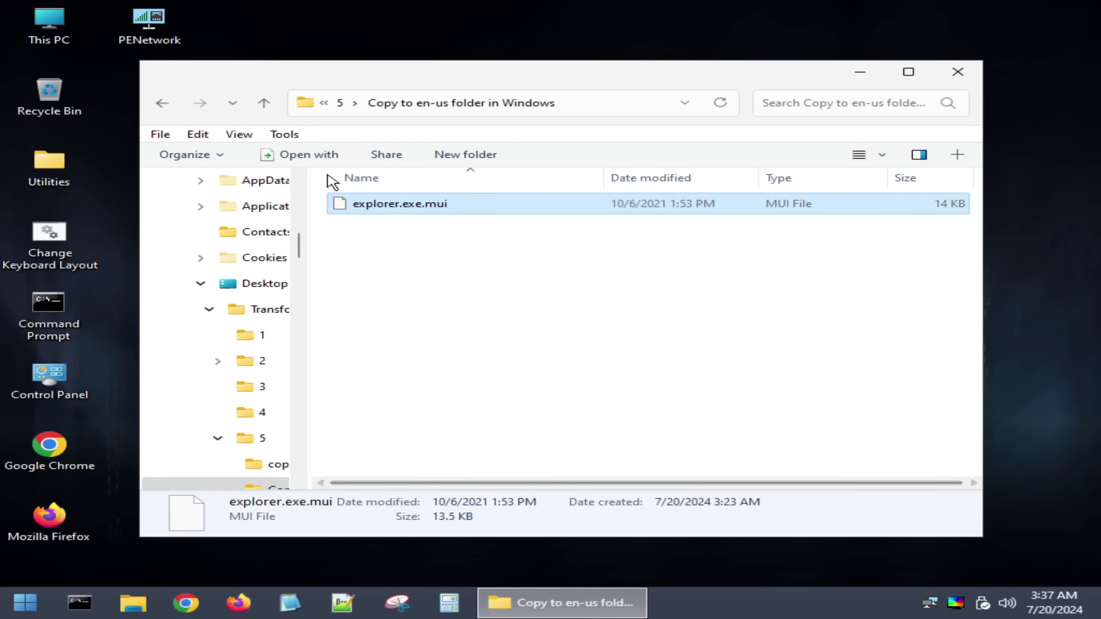
- Paste explorer.exe.mui into C:\Windows\en-US, replacing the existing file
{"action": "key", "text": "alt+Up"}
{"action": "key", "text": "alt+Up"}
{"action": "key", "text": "alt+Up"}
{"action": "key", "text": "alt+Up"}
{"action": "key", "text": "alt+Up"}
{"action": "key", "text": "alt+Up"}
{"action": "double_click", "coordinate": [389, 429]}
{"action": "scroll", "coordinate": [425, 381], "scroll_direction": "down", "scroll_amount": 15}
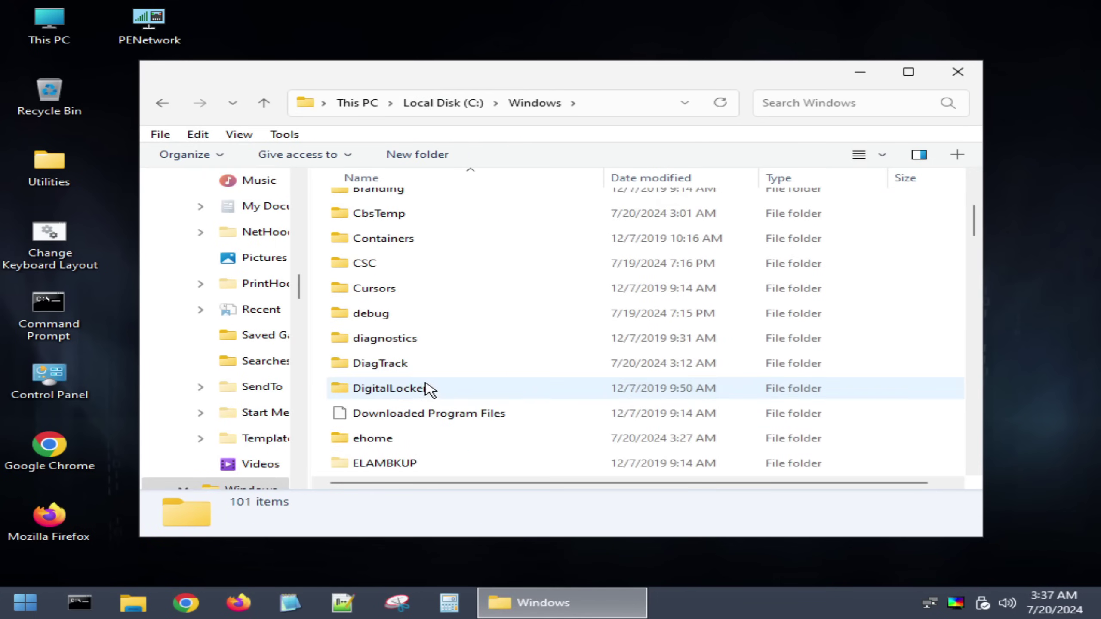
{"action": "scroll", "coordinate": [416, 364], "scroll_direction": "up", "scroll_amount": 10}
{"action": "double_click", "coordinate": [384, 326]}
{"action": "right_click", "coordinate": [405, 432]}
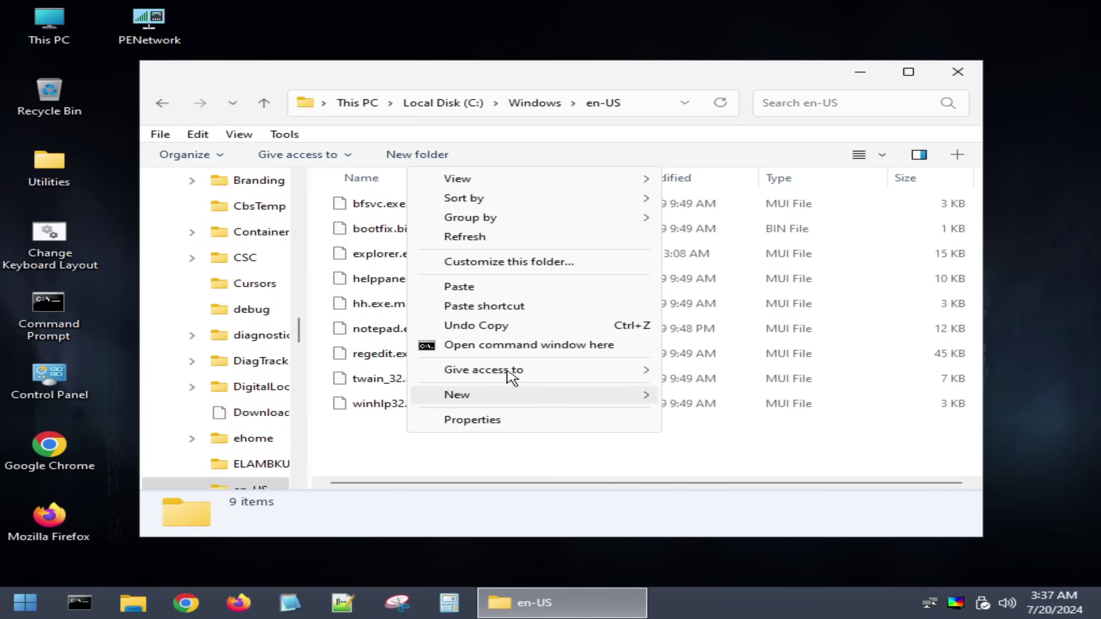
{"action": "left_click", "coordinate": [477, 287]}
{"action": "left_click", "coordinate": [481, 190]}
- Return to the transformation package and copy the Branding folder from folder 6
{"action": "key", "text": "alt+Left"}
{"action": "key", "text": "alt+Left"}
{"action": "key", "text": "alt+Left"}
{"action": "key", "text": "alt+Left"}
{"action": "key", "text": "alt+Left"}
{"action": "key", "text": "alt+Left"}
{"action": "key", "text": "alt+Left"}
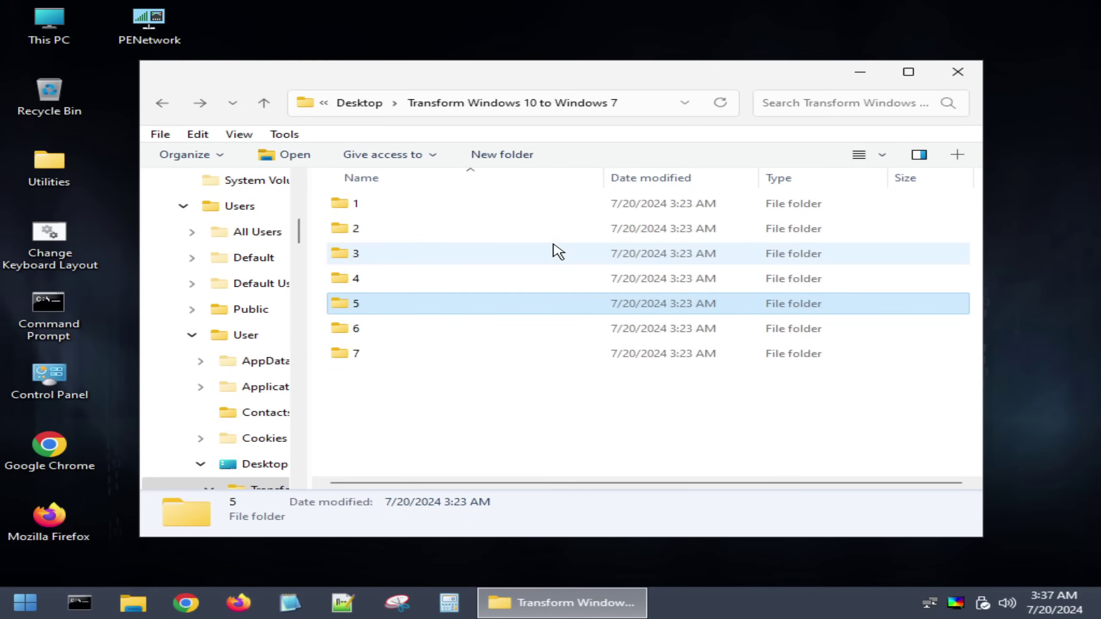
{"action": "left_click", "coordinate": [499, 103]}
{"action": "double_click", "coordinate": [390, 327]}
{"action": "right_click", "coordinate": [383, 204]}
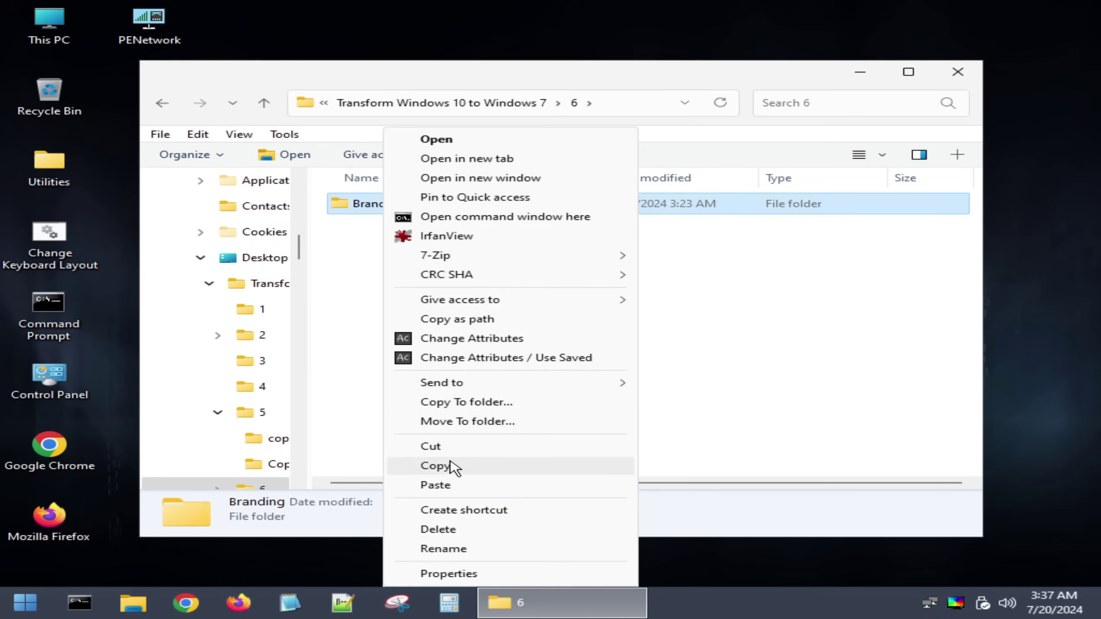
{"action": "left_click", "coordinate": [451, 465]}
- Replace the Branding folder in C:\Windows with the copied one
{"action": "key", "text": "alt+Left"}
{"action": "key", "text": "alt+Left"}
{"action": "key", "text": "alt+Left"}
{"action": "left_click", "coordinate": [431, 107]}
{"action": "left_click", "coordinate": [372, 106]}
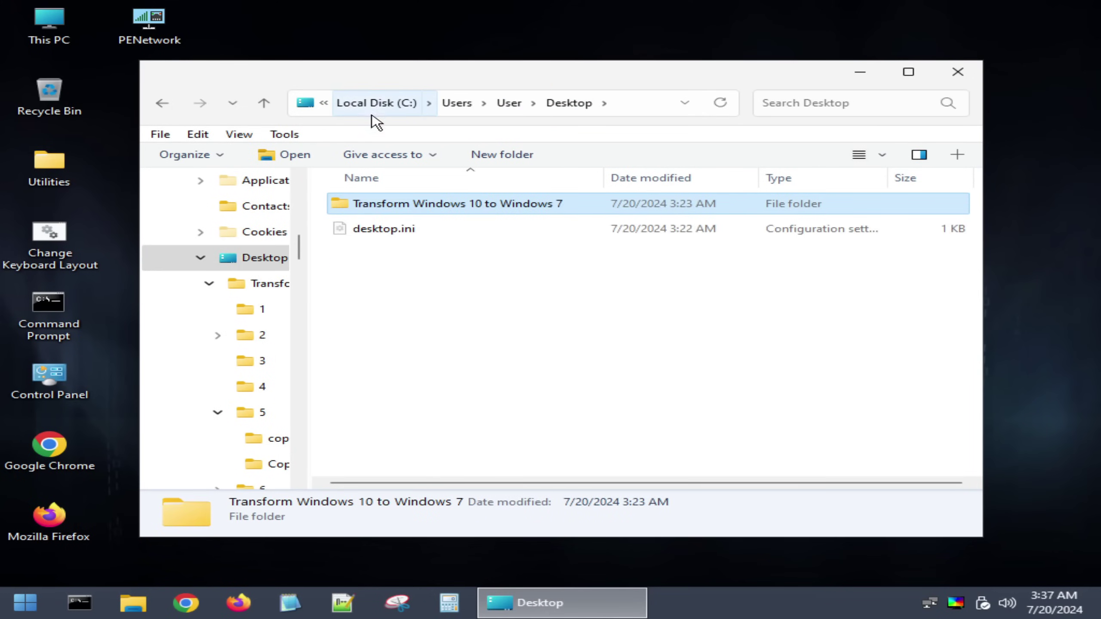
{"action": "left_click", "coordinate": [372, 107]}
{"action": "double_click", "coordinate": [393, 426]}
{"action": "left_click", "coordinate": [404, 402]}
{"action": "key", "text": "ctrl+v"}
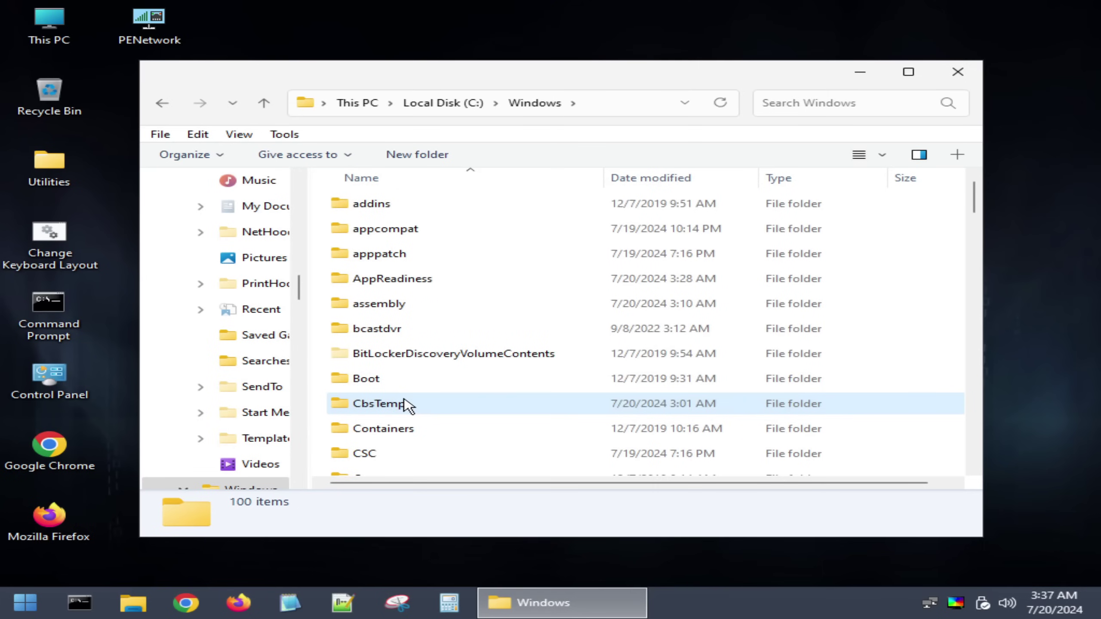
{"action": "left_click", "coordinate": [1030, 425]}
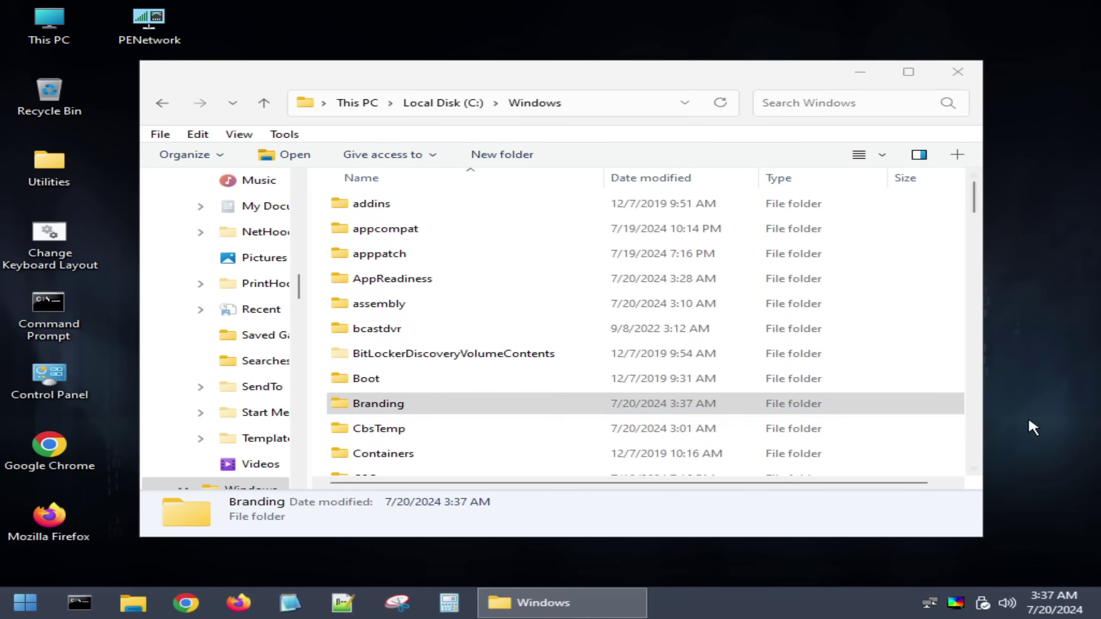
- Close the file window and restart out of the PE environment into the installed Windows
{"action": "left_click", "coordinate": [957, 71]}
{"action": "left_click", "coordinate": [25, 603]}
{"action": "left_click", "coordinate": [399, 561]}
{"action": "left_click", "coordinate": [460, 562]}
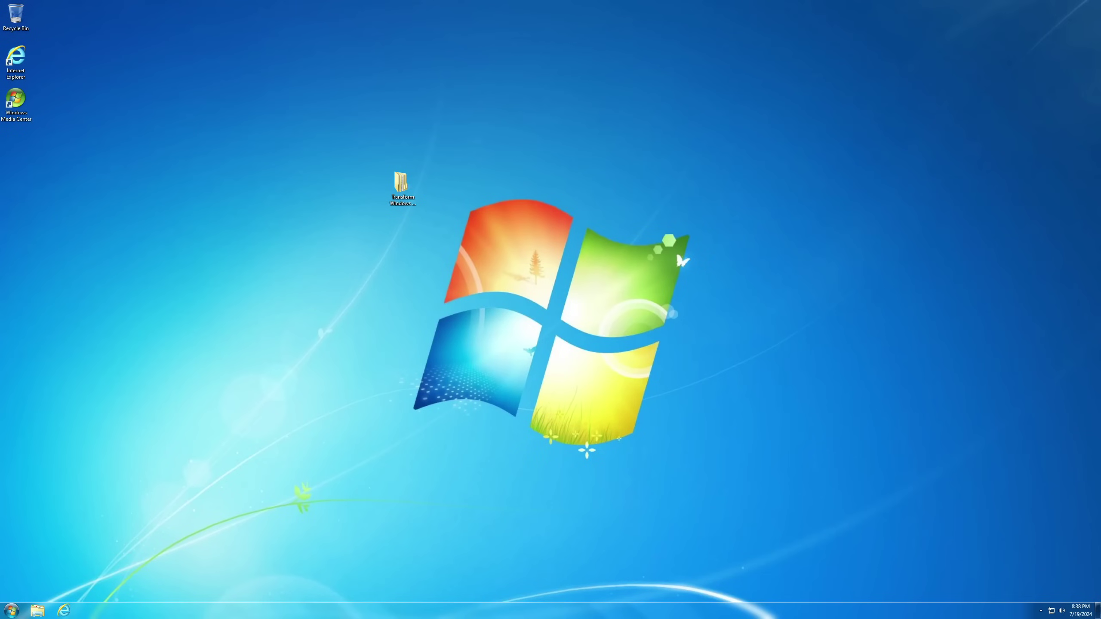
- Check the context menus of the desktop and the taskbar
{"action": "right_click", "coordinate": [603, 352]}
{"action": "right_click", "coordinate": [534, 611]}
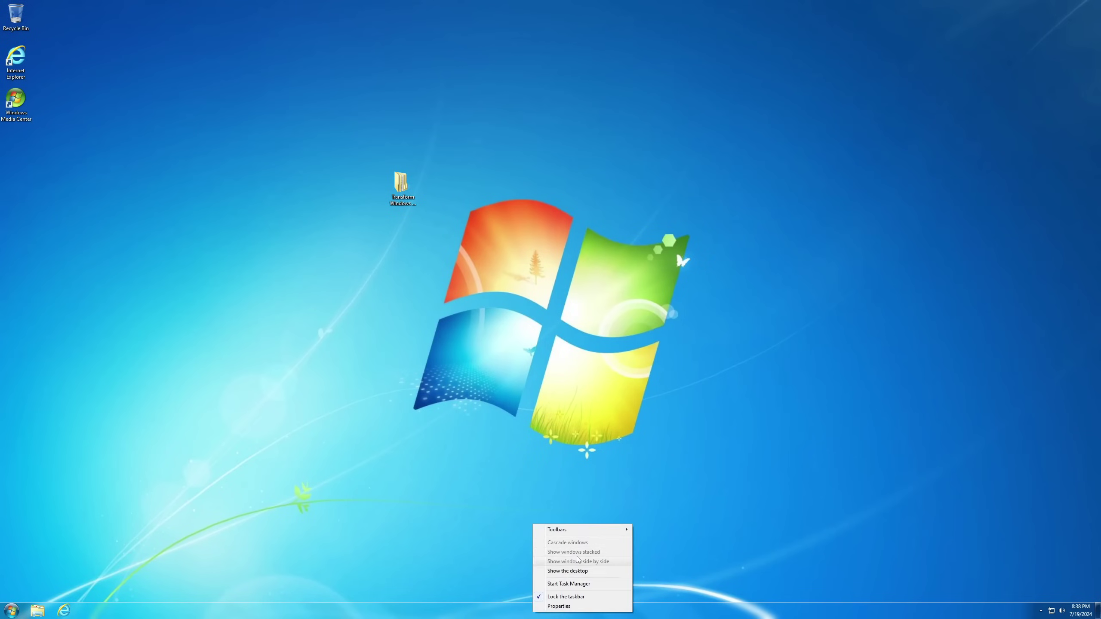
{"action": "key", "text": "Escape"}
- Run winver to check the Windows edition and version branding, then close its window
{"action": "key", "text": "super"}
{"action": "type", "text": "winver"}
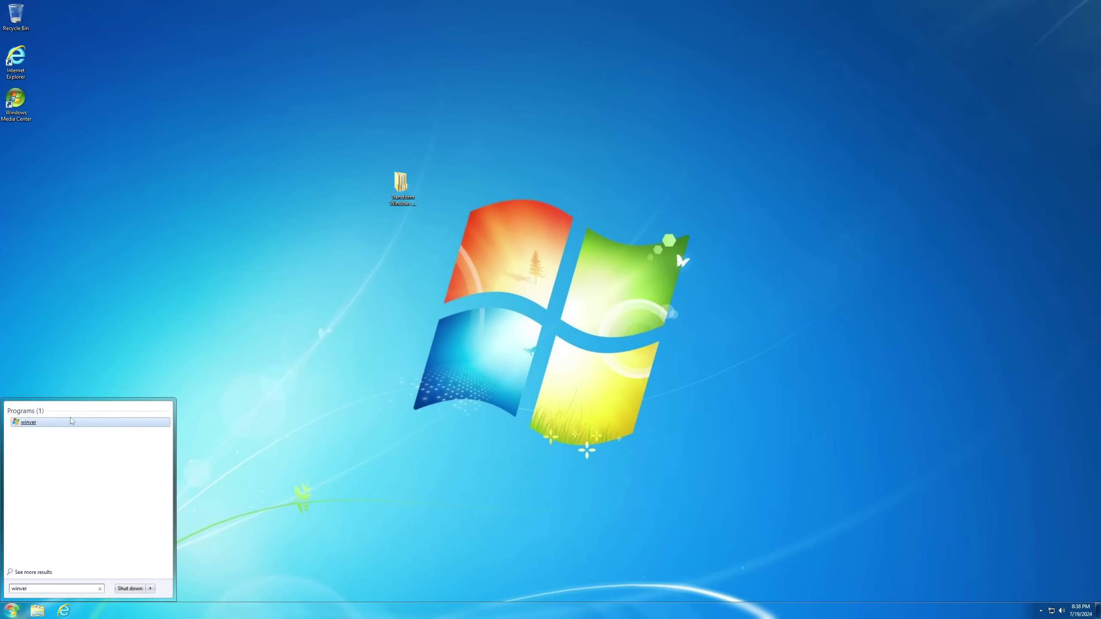
{"action": "key", "text": "Return"}
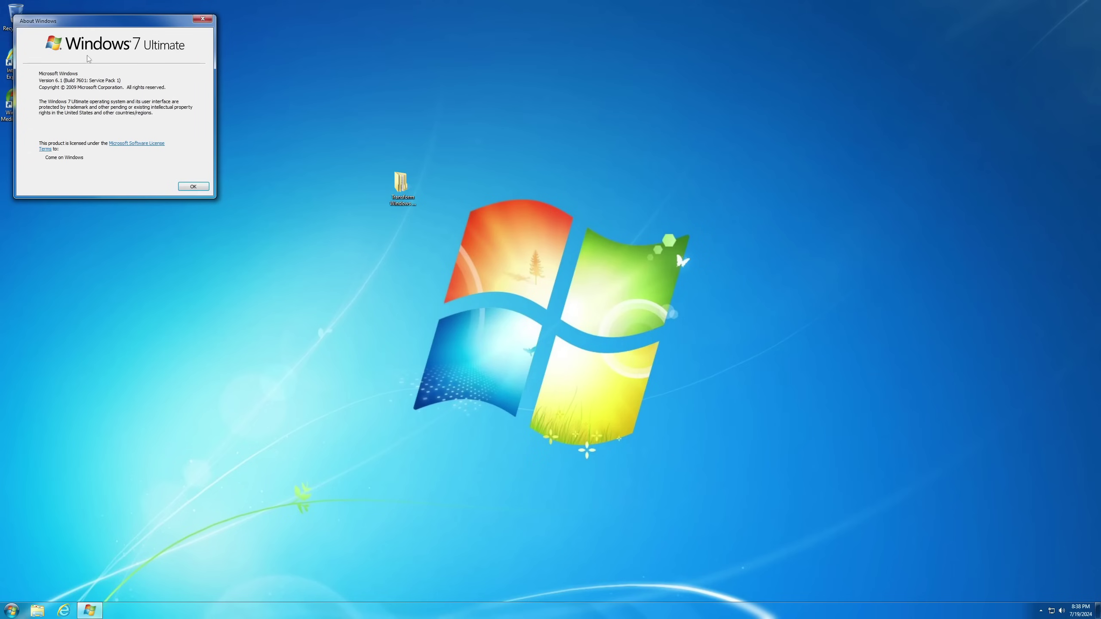
{"action": "left_click_drag", "start_coordinate": [89, 21], "coordinate": [137, 36]}
{"action": "left_click", "coordinate": [240, 202]}
- View the computer's basic information on the System page of Control Panel and close the window
{"action": "left_click", "coordinate": [11, 611]}
{"action": "left_click", "coordinate": [152, 503]}
{"action": "left_click", "coordinate": [459, 231]}
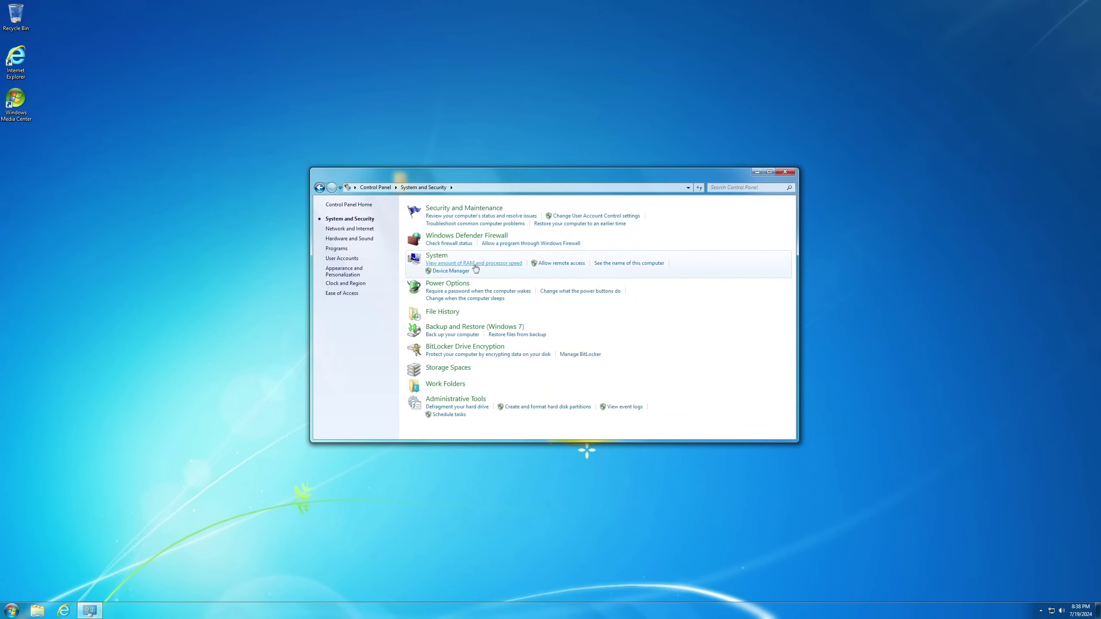
{"action": "left_click", "coordinate": [474, 263]}
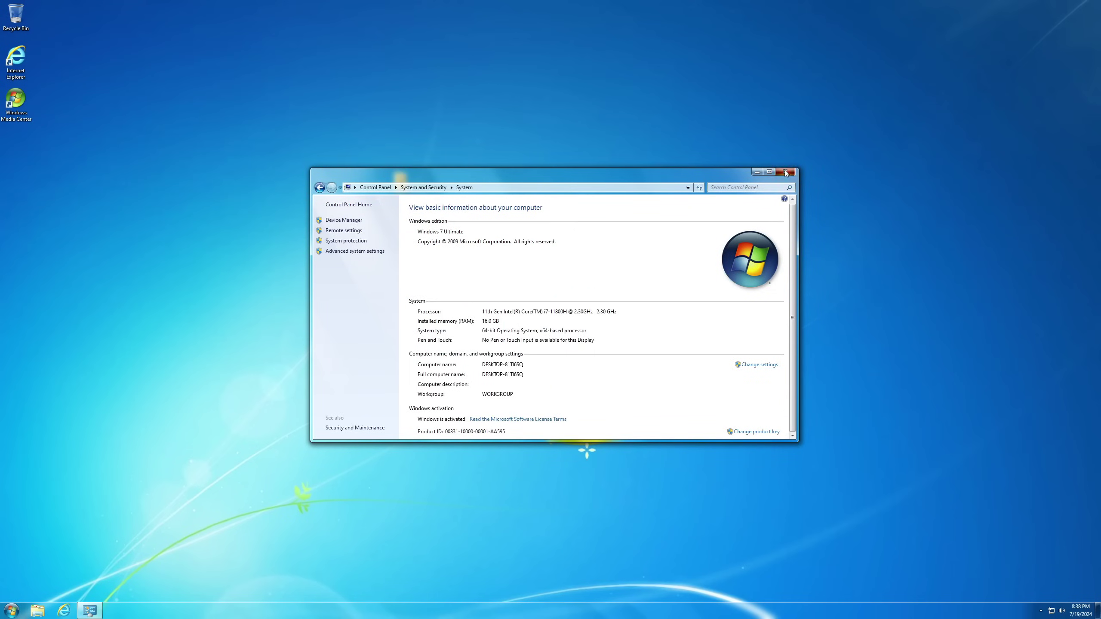
{"action": "left_click", "coordinate": [786, 172]}
- Install Uninstall Tool from uninstalltool_setup in package folder 7, accepting the licence and the existing C:\Program Files\Uninstall Tool folder, and close the package window
{"action": "double_click", "coordinate": [401, 185]}
{"action": "double_click", "coordinate": [447, 236]}
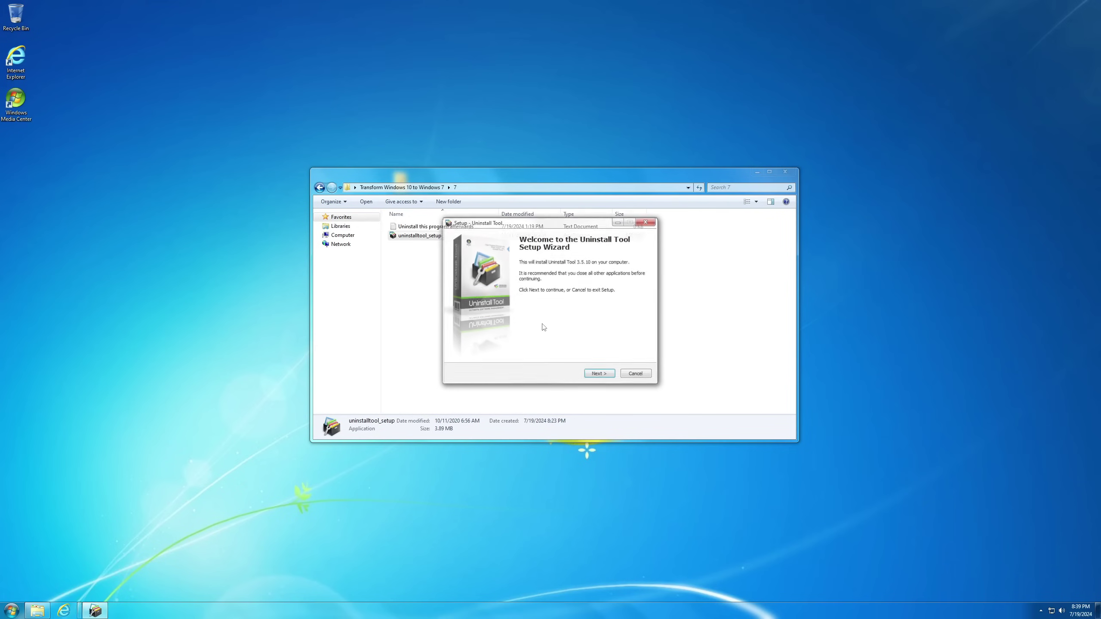
{"action": "left_click", "coordinate": [600, 374]}
{"action": "left_click", "coordinate": [488, 360]}
{"action": "left_click", "coordinate": [600, 374]}
{"action": "left_click", "coordinate": [602, 374]}
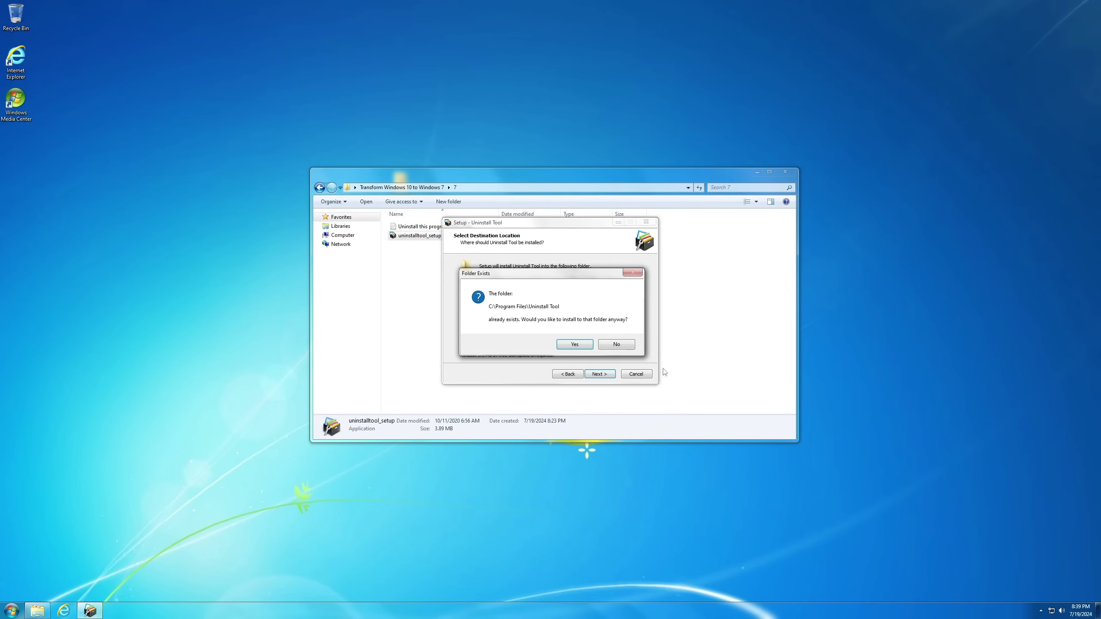
{"action": "left_click", "coordinate": [574, 345]}
{"action": "left_click", "coordinate": [600, 374]}
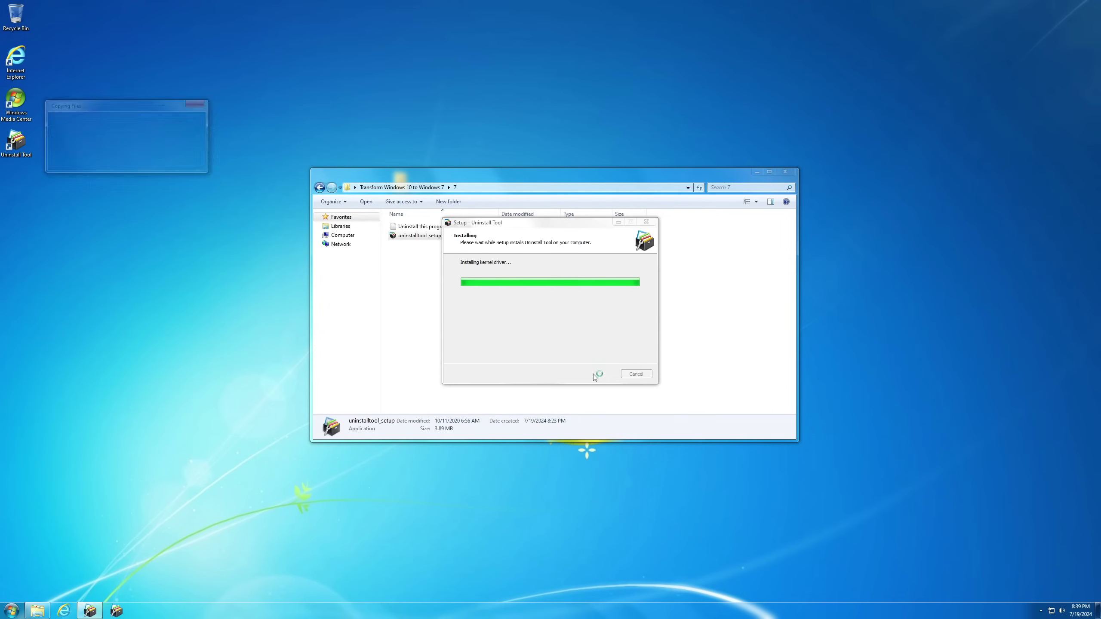
{"action": "left_click", "coordinate": [602, 375]}
{"action": "left_click", "coordinate": [785, 172]}
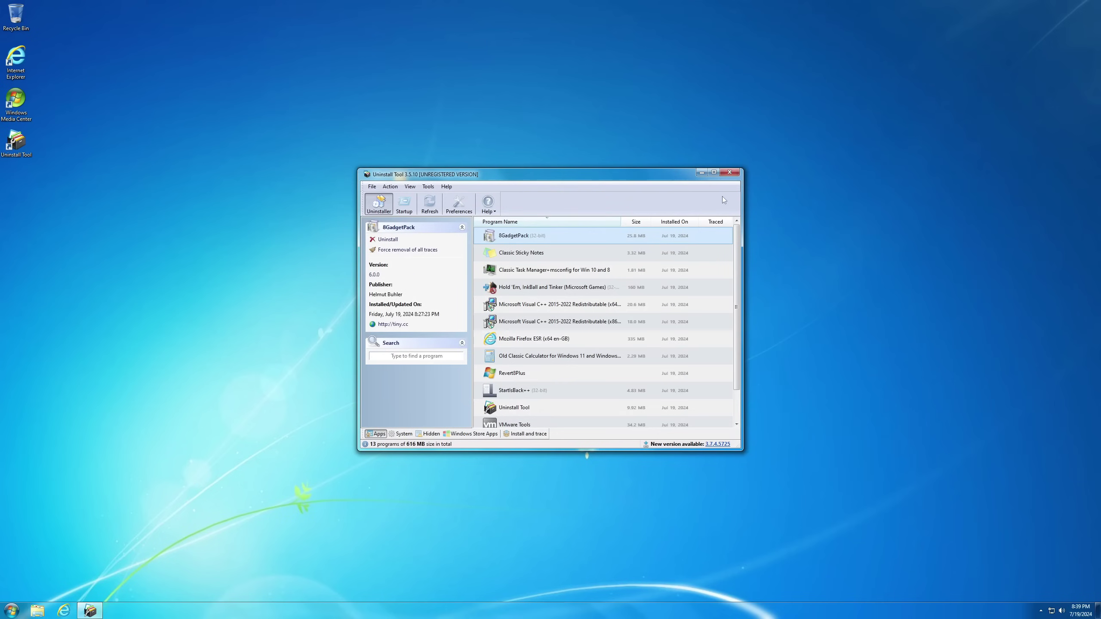
- Remove the entries for 8GadgetPack, Classic Sticky Notes and Classic Task Manager+msconfig from the installed programs list
{"action": "right_click", "coordinate": [537, 239]}
{"action": "left_click", "coordinate": [537, 269]}
{"action": "left_click", "coordinate": [592, 324]}
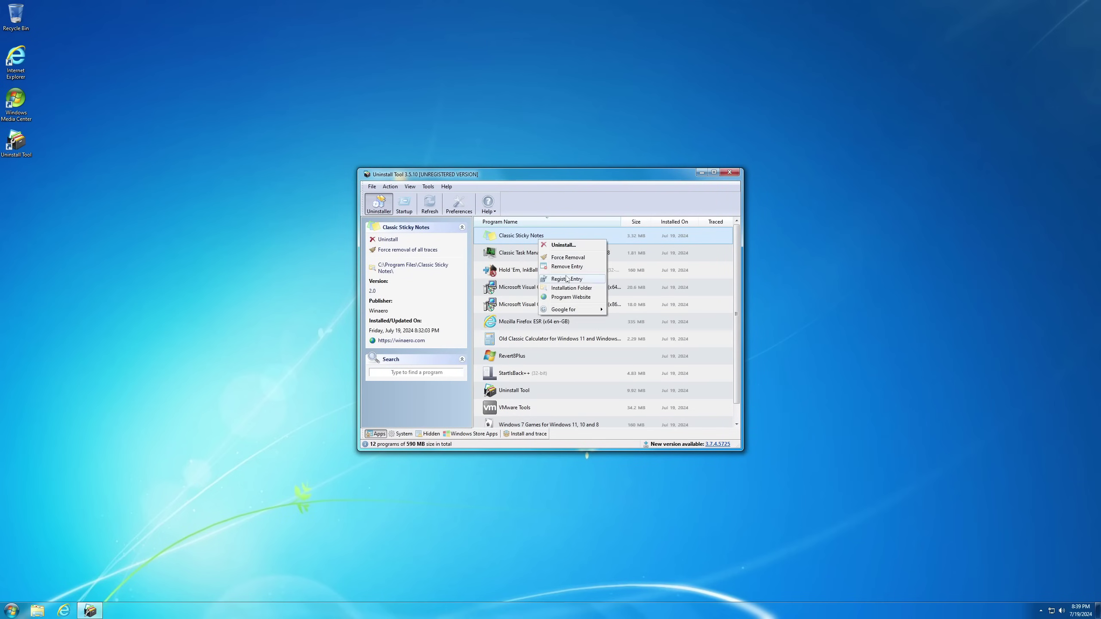
{"action": "left_click", "coordinate": [566, 266]}
{"action": "left_click", "coordinate": [592, 325]}
{"action": "right_click", "coordinate": [548, 234]}
{"action": "left_click", "coordinate": [562, 260]}
{"action": "left_click", "coordinate": [592, 324]}
- Remove the entries for Hold 'Em, InkBall and Tinker and Mozilla Firefox ESR from the installed programs list
{"action": "right_click", "coordinate": [557, 237]}
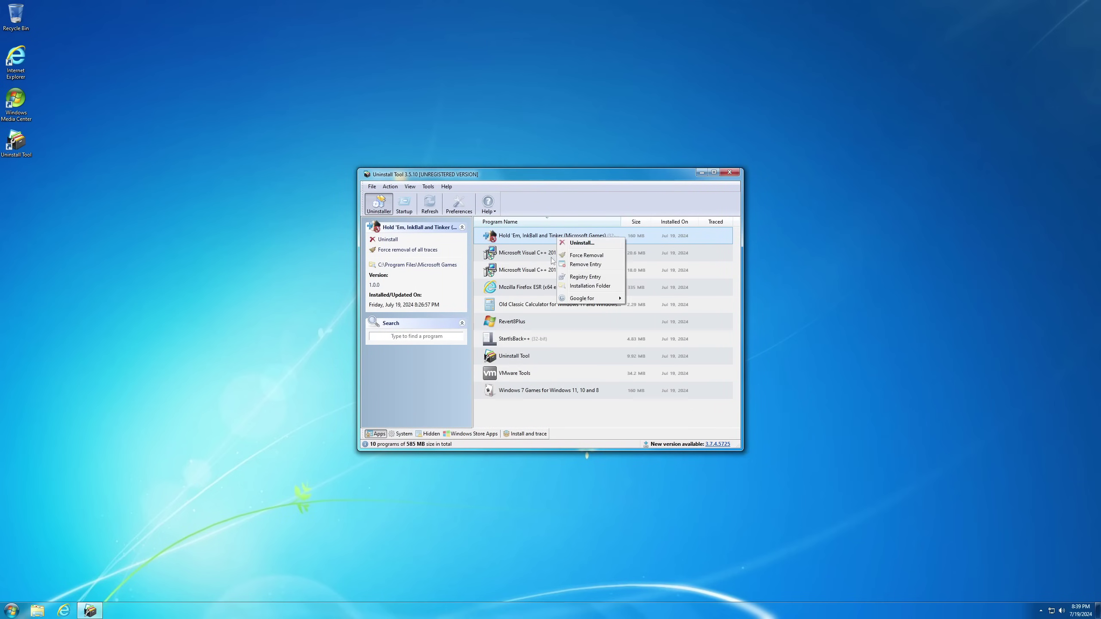
{"action": "left_click", "coordinate": [585, 264]}
{"action": "left_click", "coordinate": [591, 324]}
{"action": "right_click", "coordinate": [557, 271]}
{"action": "left_click", "coordinate": [586, 299]}
{"action": "left_click", "coordinate": [592, 324]}
- Remove the StartIsBack++ and Revert8Plus entries from the installed programs list
{"action": "left_click", "coordinate": [518, 308]}
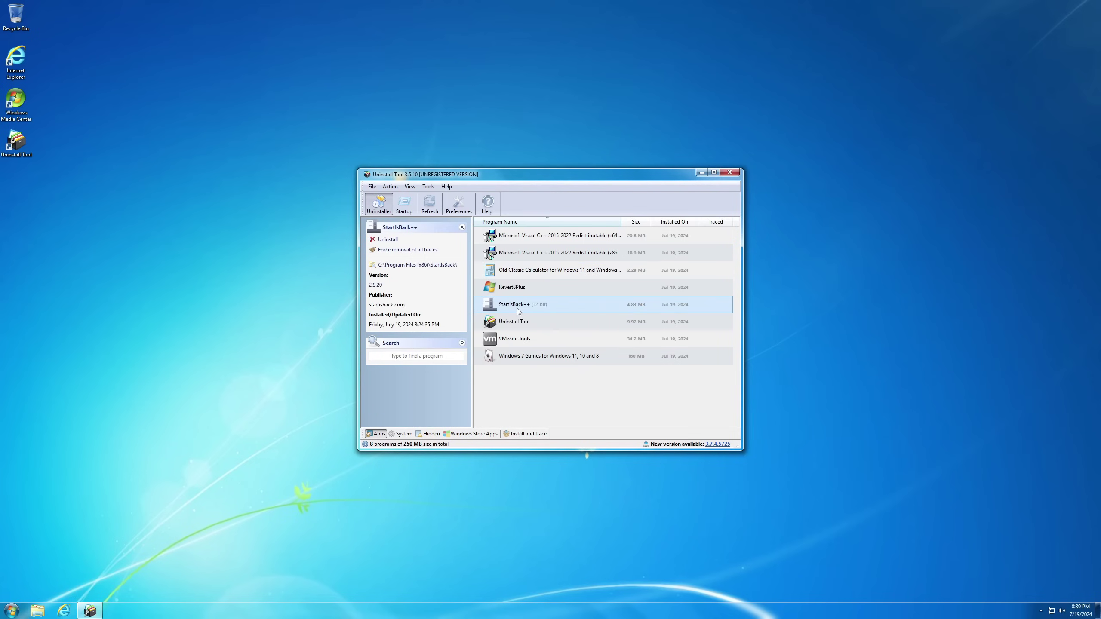
{"action": "left_click", "coordinate": [548, 336]}
{"action": "left_click", "coordinate": [592, 324]}
{"action": "right_click", "coordinate": [548, 290]}
{"action": "left_click", "coordinate": [573, 317]}
{"action": "left_click", "coordinate": [593, 325]}
- Open the registry entry of Old Classic Calculator, collapse the key tree and close the Registry Editor
{"action": "right_click", "coordinate": [559, 266]}
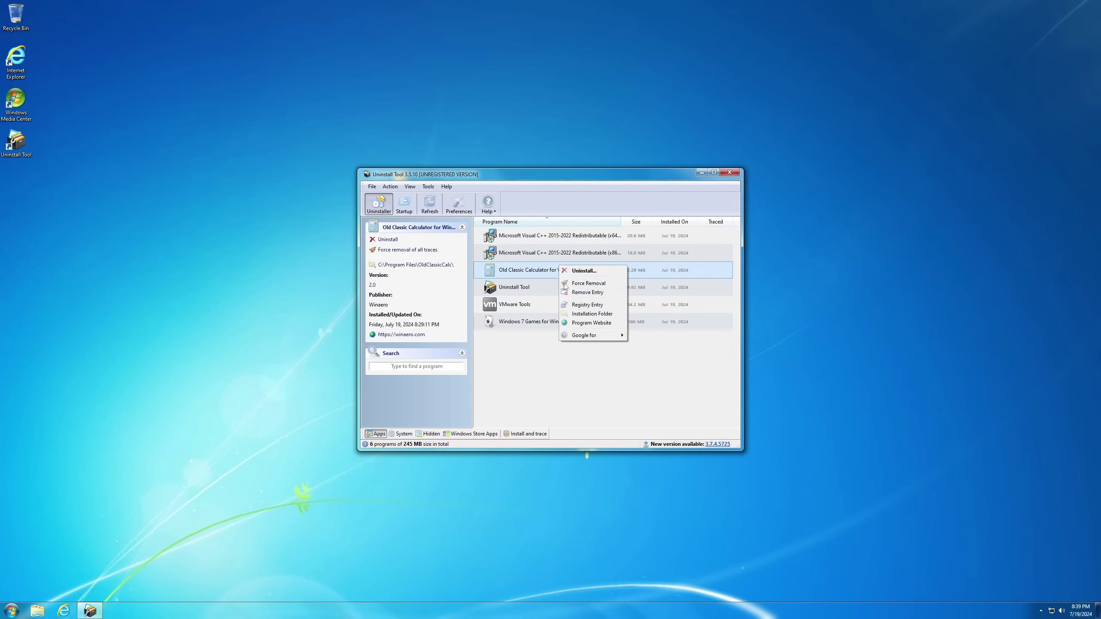
{"action": "left_click", "coordinate": [586, 305]}
{"action": "left_click", "coordinate": [48, 435]}
{"action": "left_click_drag", "start_coordinate": [89, 451], "coordinate": [88, 308]}
{"action": "left_click", "coordinate": [41, 241]}
{"action": "left_click", "coordinate": [34, 202]}
{"action": "left_click_drag", "start_coordinate": [89, 453], "coordinate": [98, 76]}
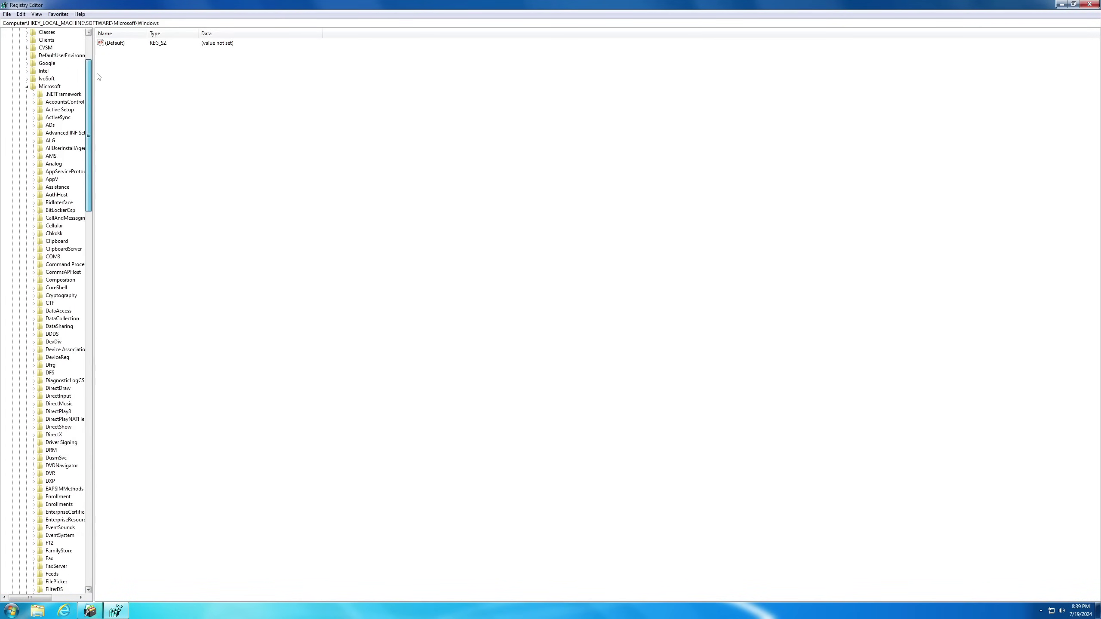
{"action": "left_click", "coordinate": [27, 86]}
{"action": "left_click", "coordinate": [19, 102]}
{"action": "left_click", "coordinate": [13, 56]}
{"action": "left_click", "coordinate": [27, 32]}
{"action": "left_click", "coordinate": [1073, 4]}
{"action": "left_click_drag", "start_coordinate": [576, 142], "coordinate": [572, 100]}
{"action": "left_click", "coordinate": [943, 97]}
- Remove the entries for Old Classic Calculator and Windows 7 Games from the installed programs list
{"action": "left_click", "coordinate": [605, 294]}
{"action": "left_click", "coordinate": [593, 324]}
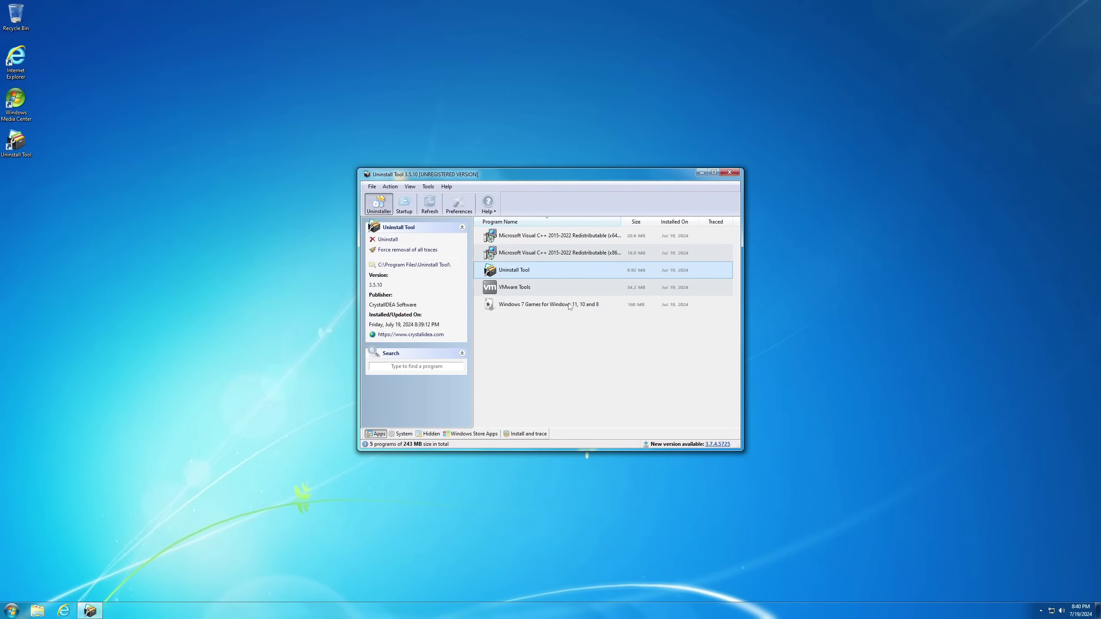
{"action": "right_click", "coordinate": [571, 305]}
{"action": "left_click", "coordinate": [590, 332]}
{"action": "left_click", "coordinate": [592, 325]}
- Uninstall Uninstall Tool itself from the computer, confirming the removal and its closing prompts
{"action": "left_click", "coordinate": [539, 273]}
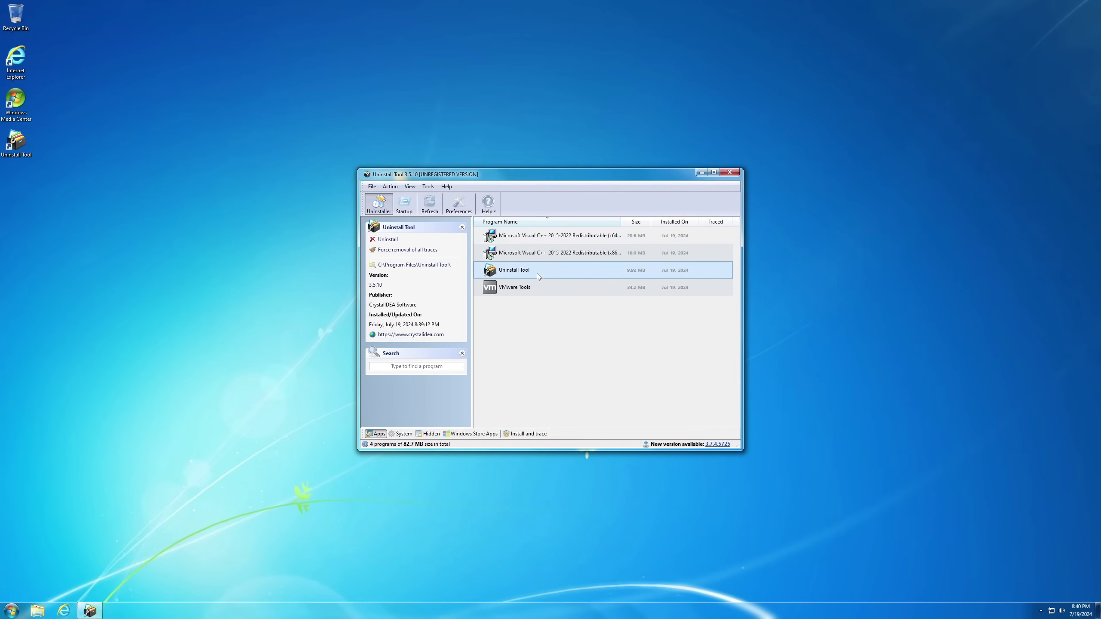
{"action": "left_click", "coordinate": [387, 239]}
{"action": "left_click", "coordinate": [586, 333]}
{"action": "left_click", "coordinate": [601, 338]}
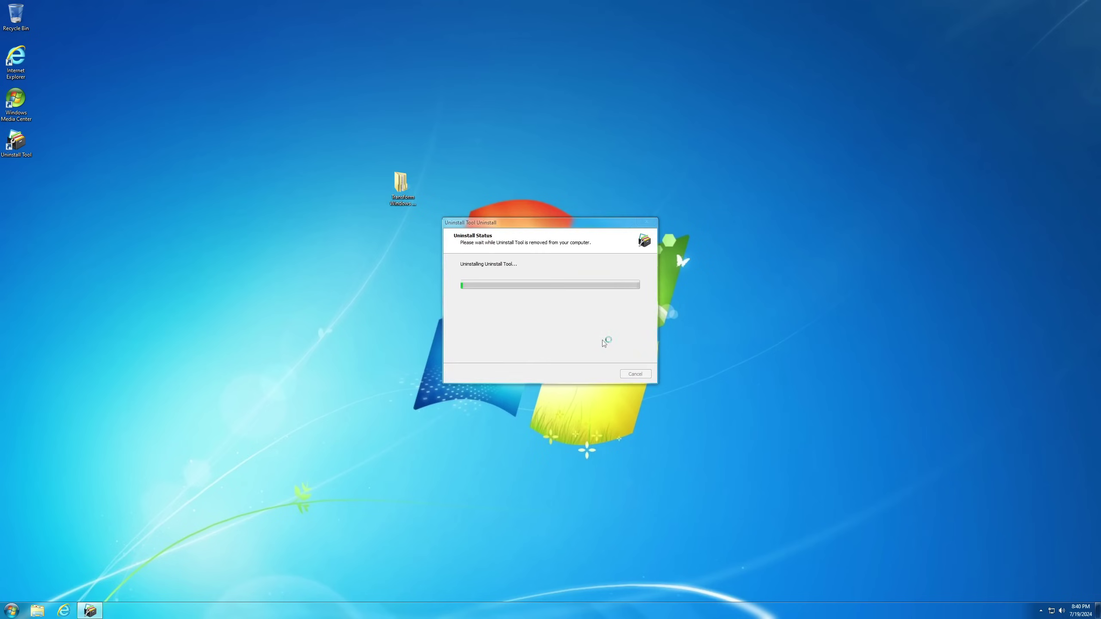
{"action": "left_click", "coordinate": [585, 338]}
{"action": "left_click", "coordinate": [607, 338]}
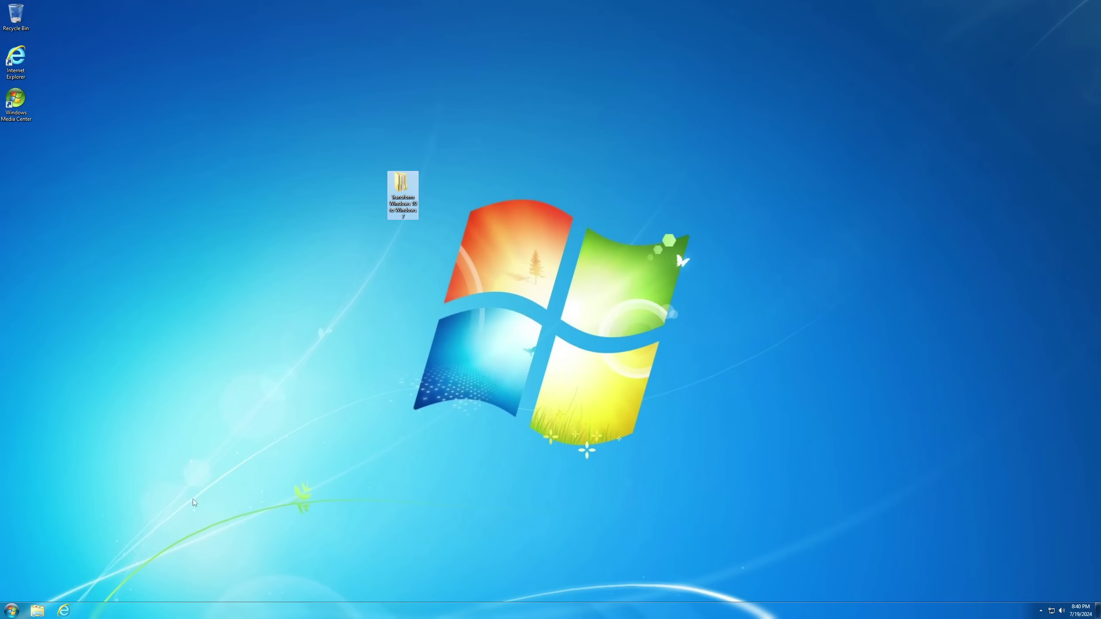
- Unpin Internet Explorer from the taskbar and delete the Transform Windows 10 to Windows 7 folder from the desktop
{"action": "right_click", "coordinate": [64, 611]}
{"action": "left_click", "coordinate": [60, 590]}
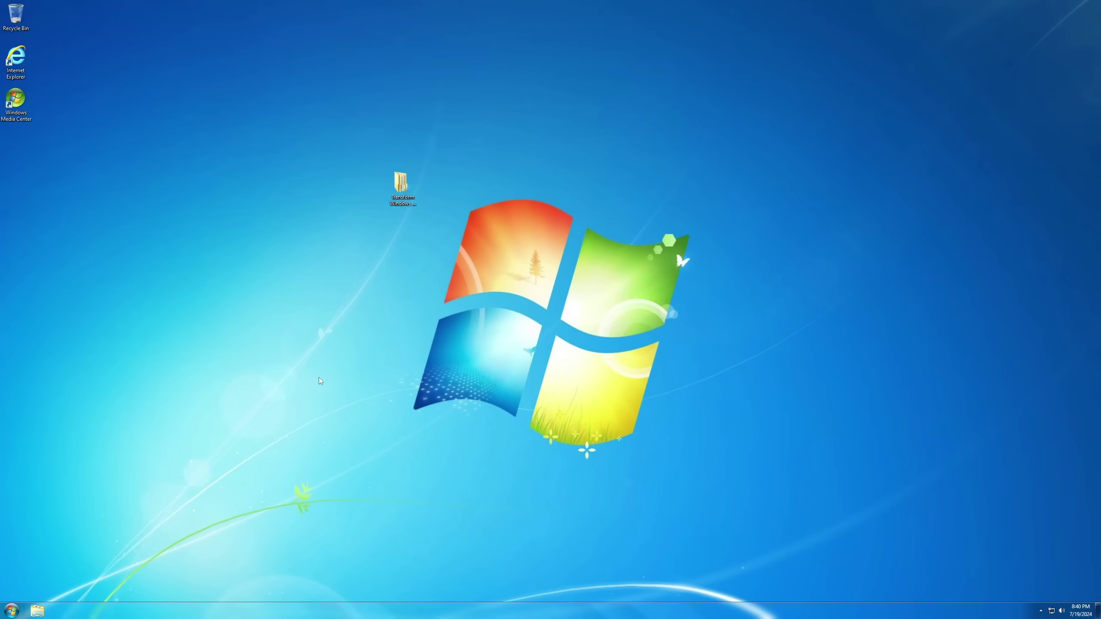
{"action": "left_click_drag", "start_coordinate": [590, 290], "coordinate": [377, 148]}
{"action": "key", "text": "Delete"}
- Delete unins000.dat and the unins000 application from C:\Program Files\Classic Sticky Notes
{"action": "left_click", "coordinate": [37, 610]}
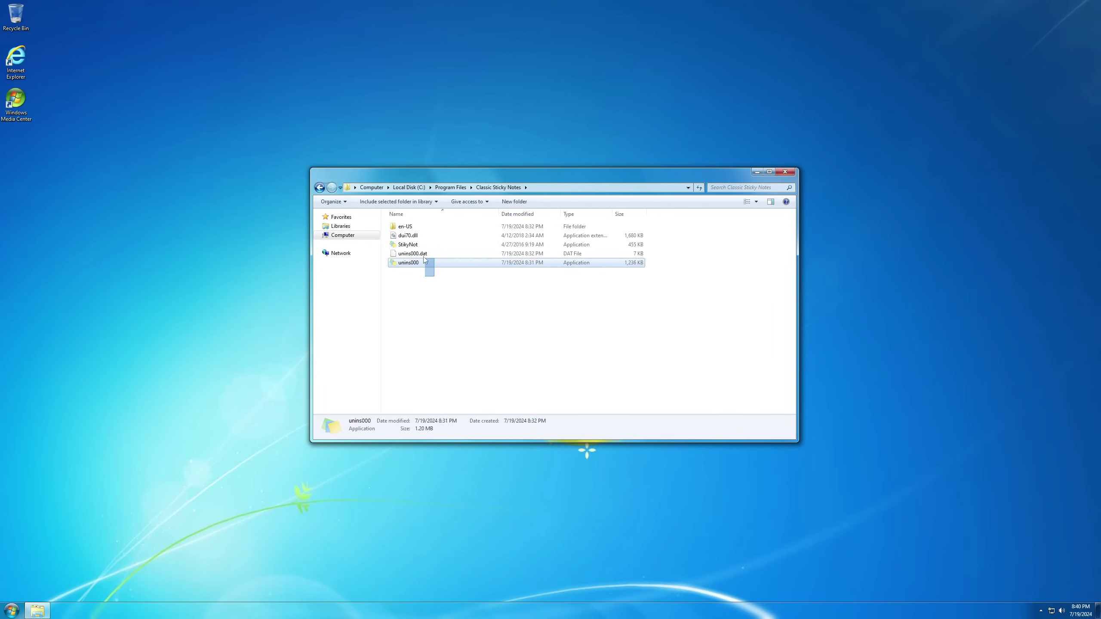
{"action": "left_click", "coordinate": [412, 254], "text": "shift"}
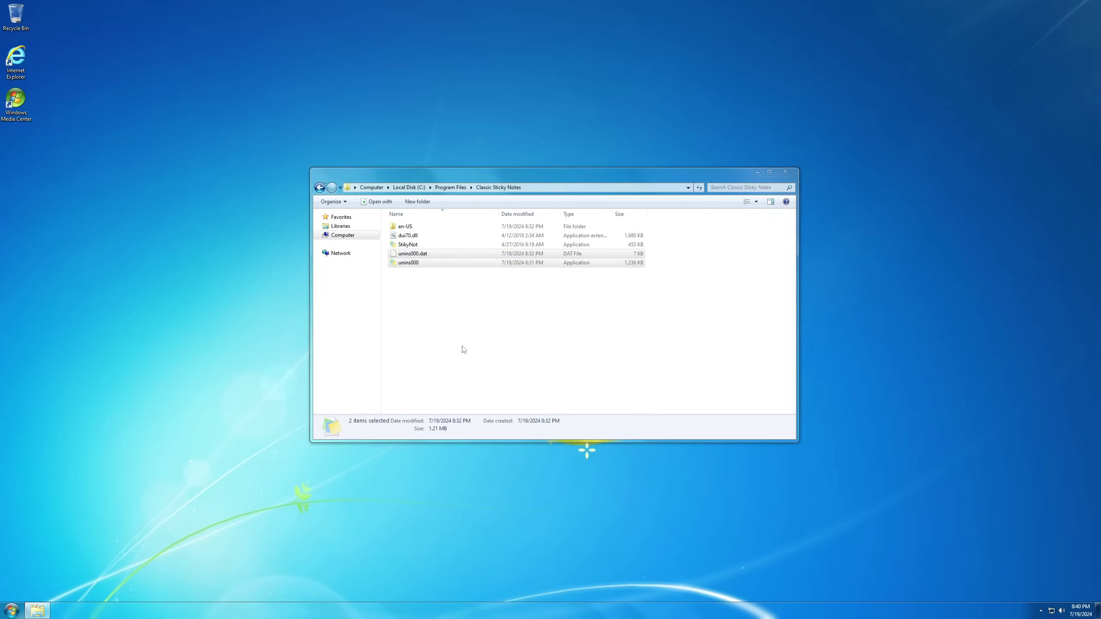
{"action": "key", "text": "Delete"}
{"action": "left_click", "coordinate": [540, 336]}
- Delete unins000.dat and the unins000 application from C:\Program Files\ClassicTaskmgr
{"action": "left_click", "coordinate": [320, 187]}
{"action": "double_click", "coordinate": [412, 235]}
{"action": "left_click_drag", "start_coordinate": [427, 285], "coordinate": [410, 256]}
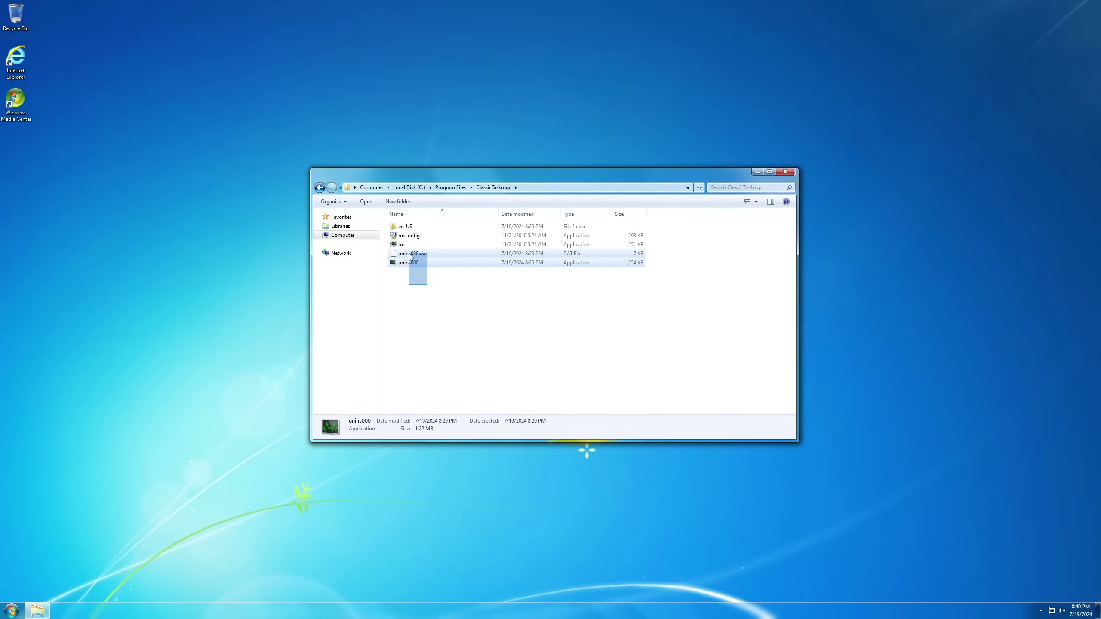
{"action": "key", "text": "Delete"}
{"action": "key", "text": "Return"}
{"action": "left_click", "coordinate": [320, 187]}
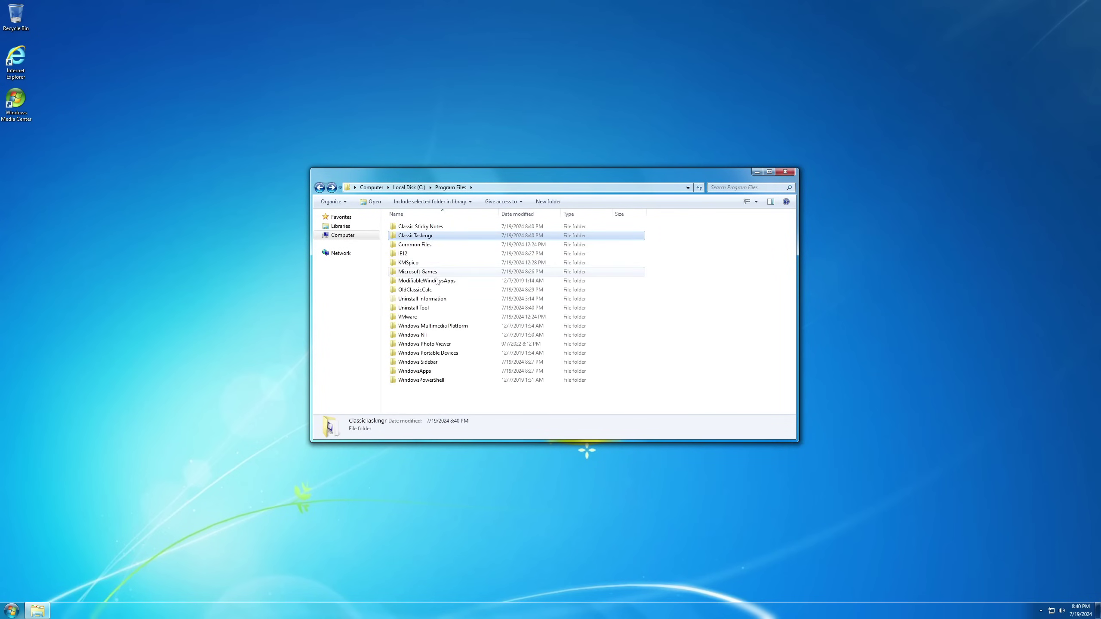
- Check the IE12 folder for uninstallers, and delete the uninstaller file from C:\Program Files\Microsoft Games
{"action": "double_click", "coordinate": [406, 255]}
{"action": "scroll", "coordinate": [492, 303], "scroll_direction": "down", "scroll_amount": 16}
{"action": "left_click", "coordinate": [320, 187]}
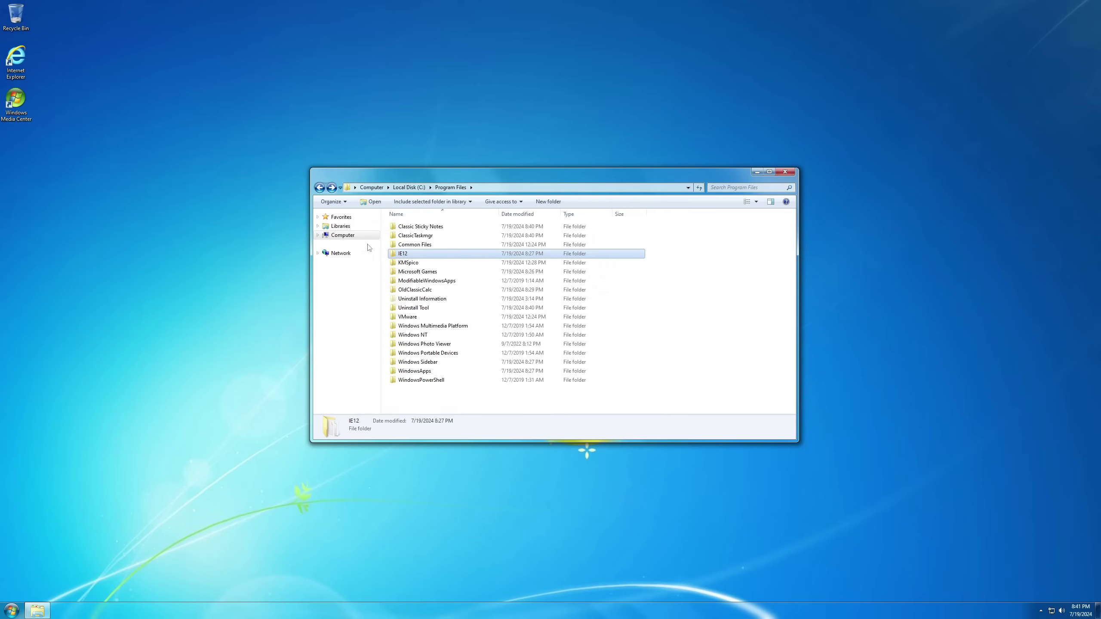
{"action": "double_click", "coordinate": [439, 273]}
{"action": "left_click", "coordinate": [429, 340]}
{"action": "key", "text": "Delete"}
{"action": "key", "text": "Return"}
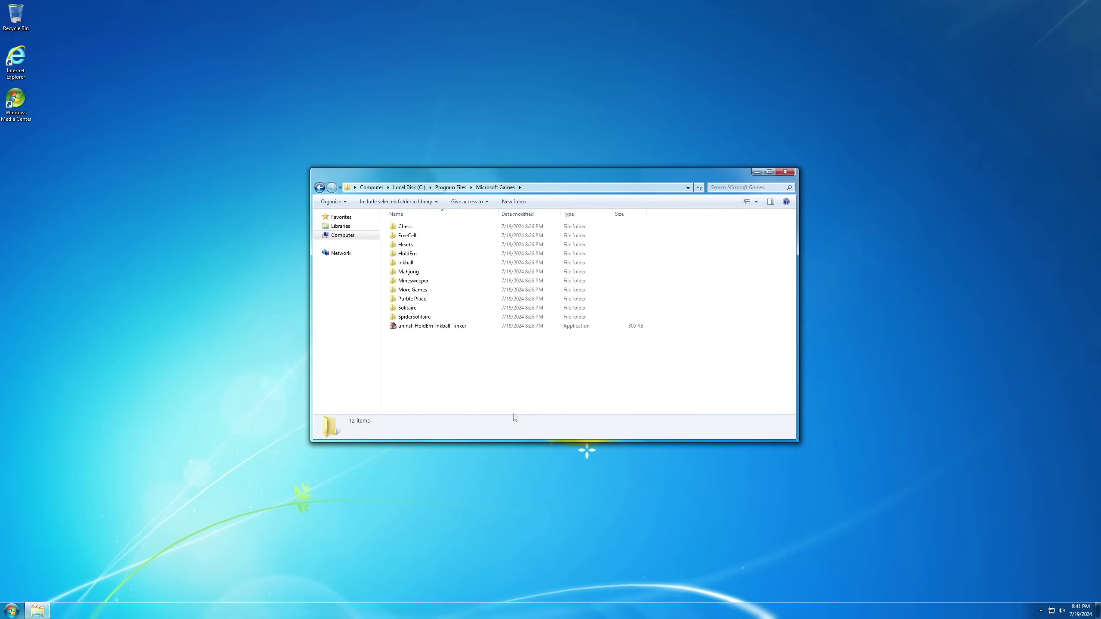
- Delete the uninstaller files from C:\Program Files\OldClassicCalc
{"action": "left_click", "coordinate": [319, 187]}
{"action": "double_click", "coordinate": [456, 290]}
{"action": "key", "text": "Delete"}
{"action": "key", "text": "Return"}
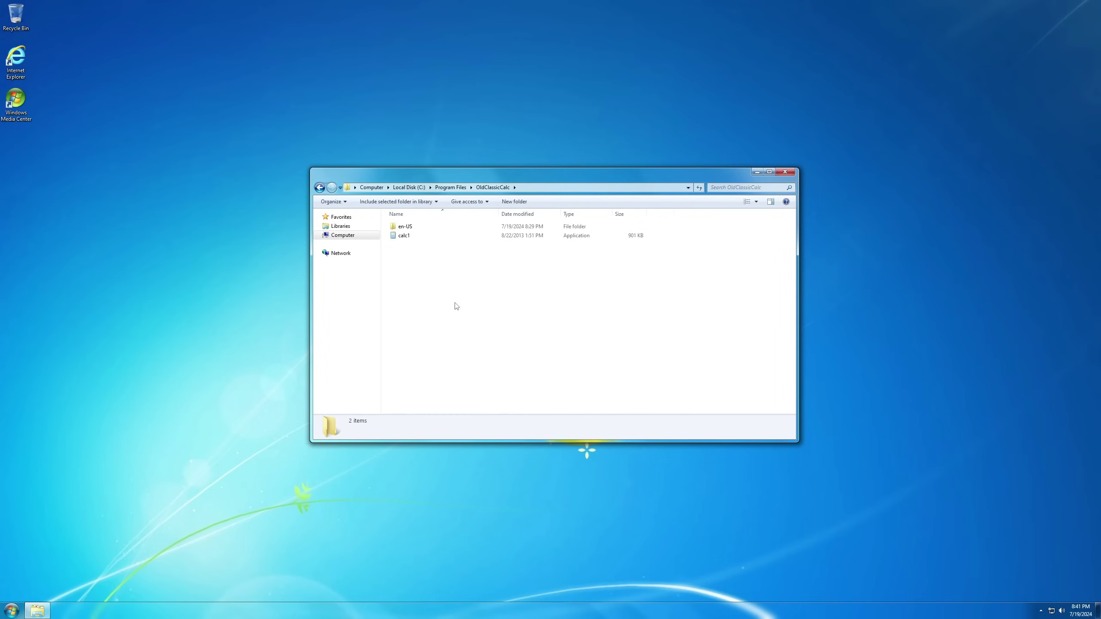
- Permanently delete the unwin7 application from C:\Windows\Revert8Plus and return to the root of Local Disk (C:)
{"action": "left_click", "coordinate": [320, 187]}
{"action": "double_click", "coordinate": [480, 326]}
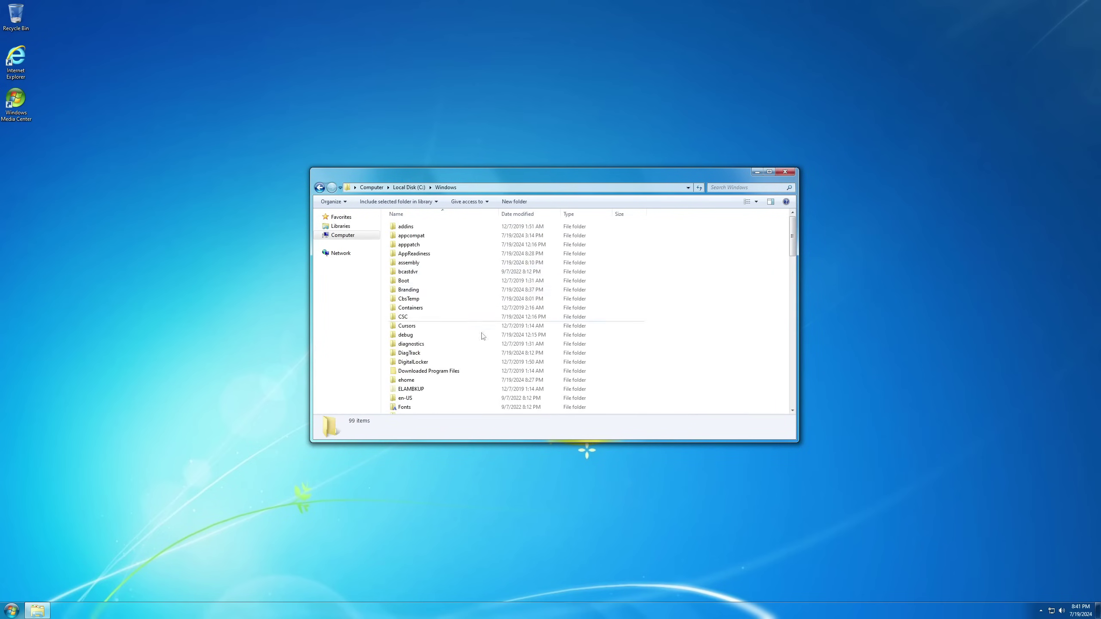
{"action": "double_click", "coordinate": [499, 372]}
{"action": "key", "text": "Delete"}
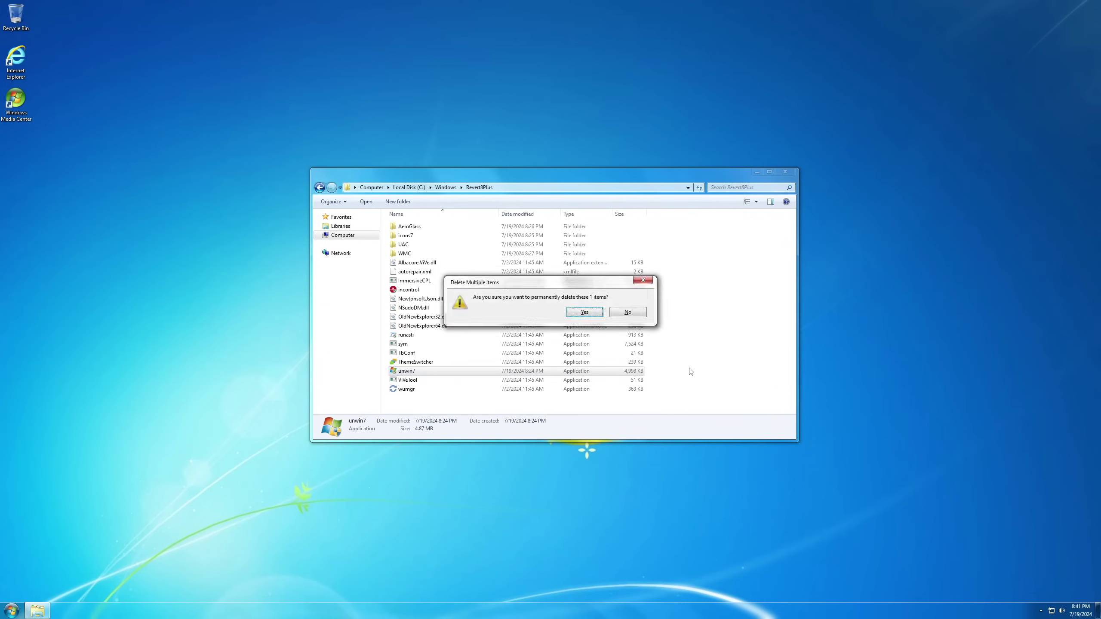
{"action": "key", "text": "Return"}
{"action": "left_click", "coordinate": [320, 187]}
{"action": "left_click", "coordinate": [320, 187]}
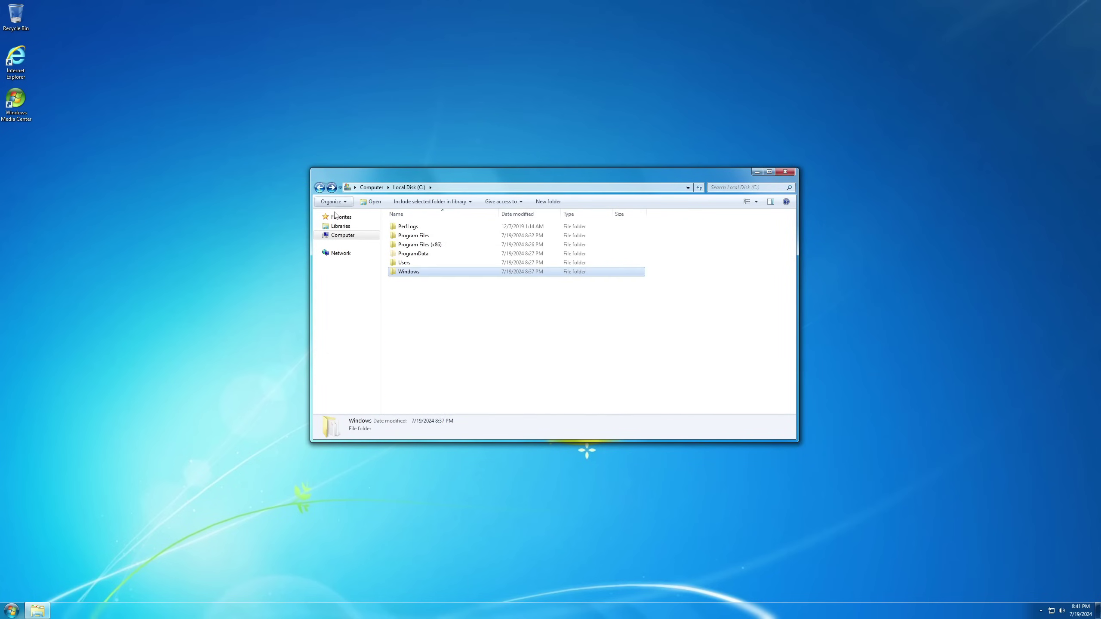
- View the properties of Local Disk (C:) in Computer, and close the properties and Explorer windows
{"action": "left_click", "coordinate": [343, 235]}
{"action": "left_click_drag", "start_coordinate": [583, 332], "coordinate": [450, 228]}
{"action": "right_click", "coordinate": [459, 233]}
{"action": "left_click", "coordinate": [482, 360]}
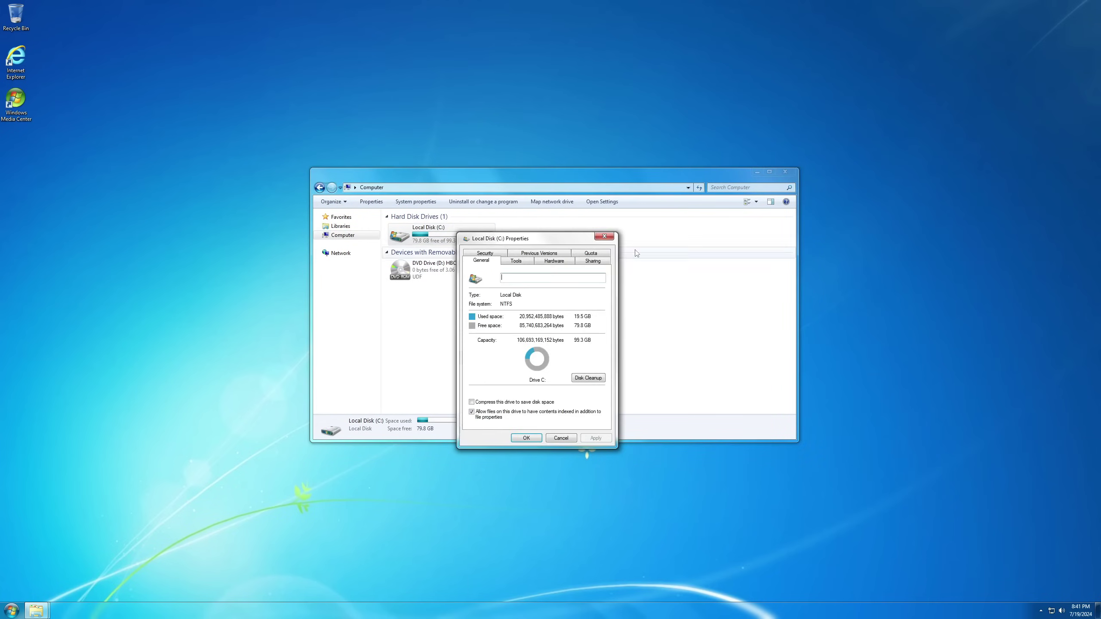
{"action": "left_click", "coordinate": [609, 241]}
{"action": "left_click", "coordinate": [713, 305]}
{"action": "left_click", "coordinate": [786, 174]}
- Delete the Windows Media Center shortcut from the desktop
{"action": "left_click_drag", "start_coordinate": [168, 239], "coordinate": [19, 93]}
{"action": "left_click_drag", "start_coordinate": [72, 142], "coordinate": [11, 59]}
{"action": "left_click", "coordinate": [42, 99]}
{"action": "left_click", "coordinate": [19, 99]}
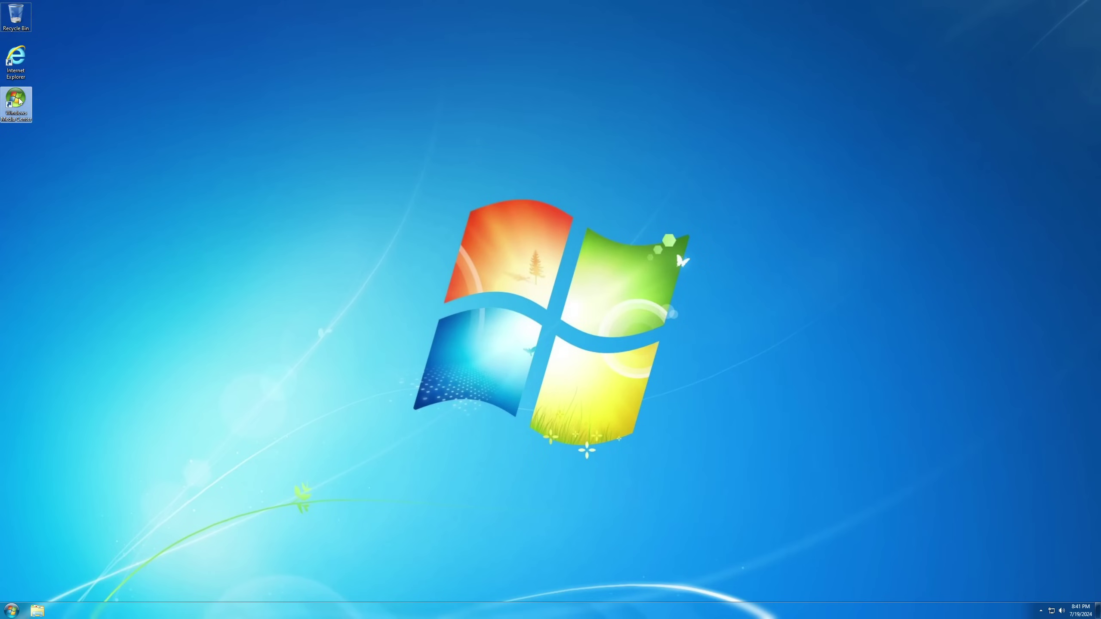
{"action": "key", "text": "Delete"}
{"action": "key", "text": "Return"}
- Open the Start menu customization settings and turn off the display of frequently used Modern apps
{"action": "left_click", "coordinate": [13, 611]}
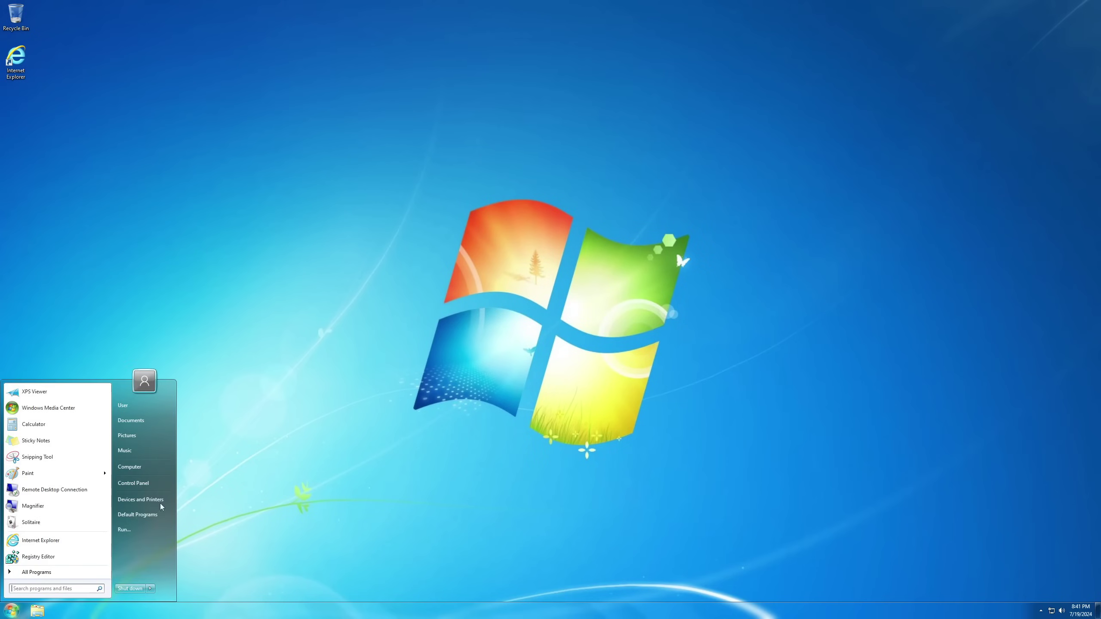
{"action": "right_click", "coordinate": [15, 608]}
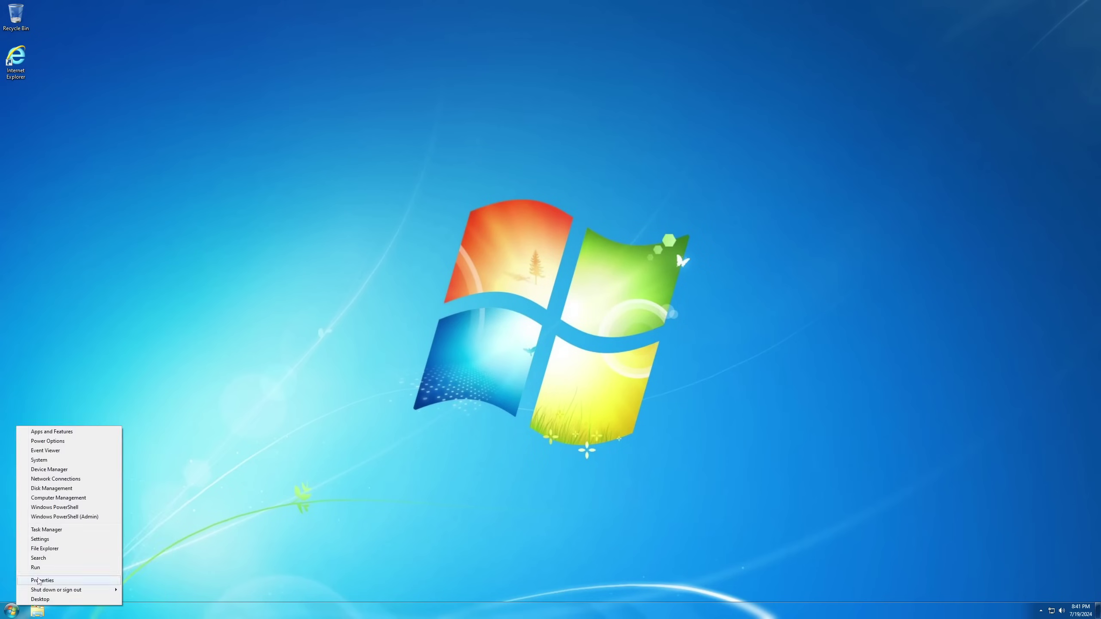
{"action": "left_click", "coordinate": [39, 581]}
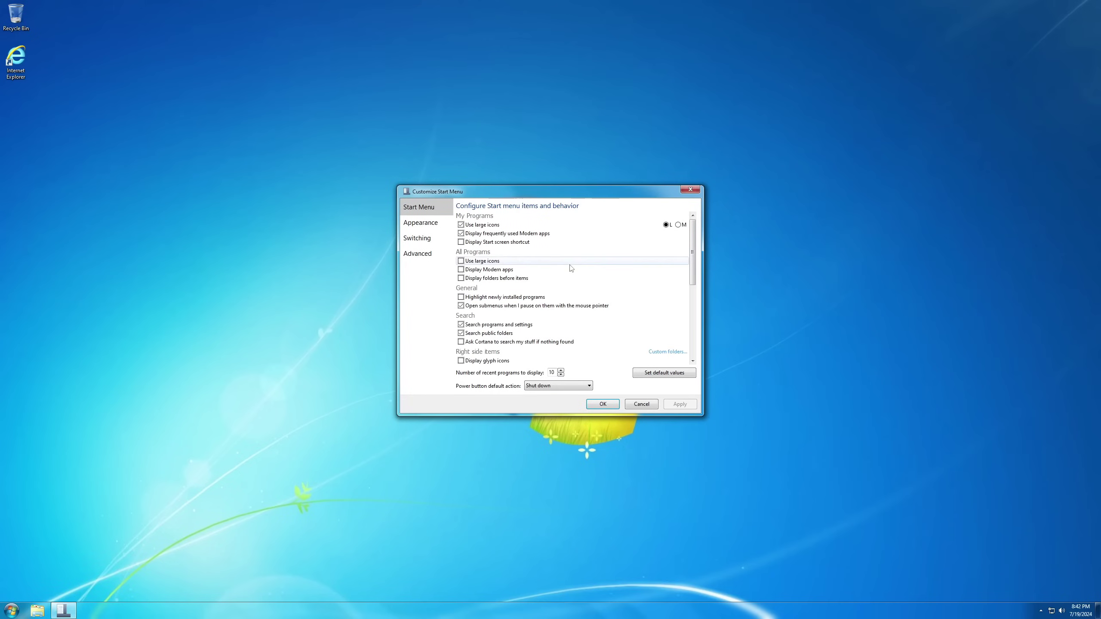
{"action": "left_click", "coordinate": [469, 234]}
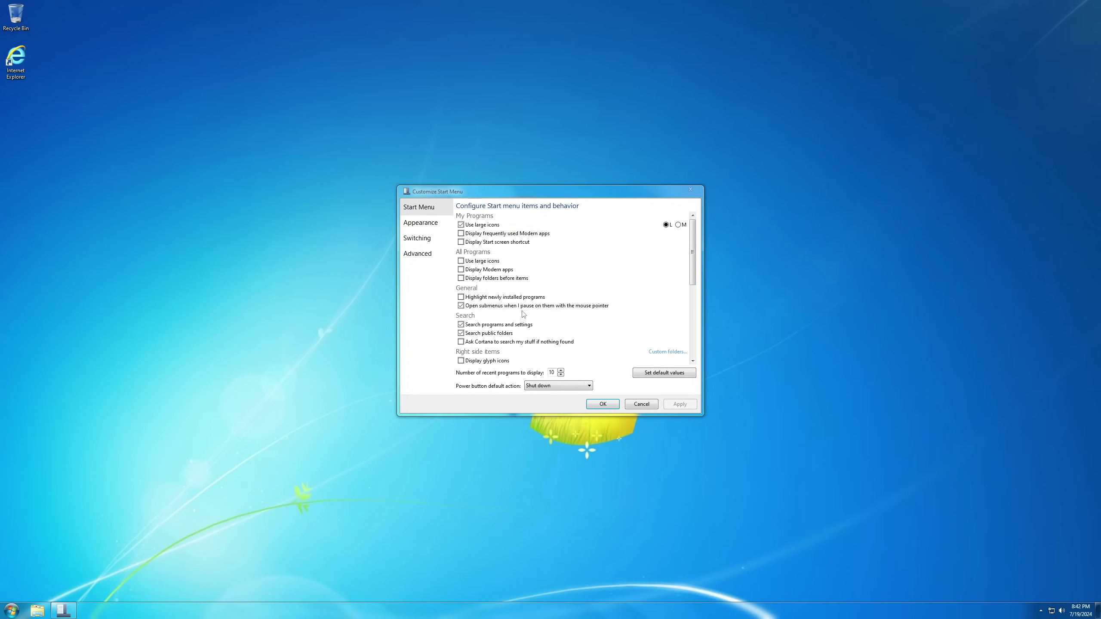
{"action": "scroll", "coordinate": [620, 302], "scroll_direction": "down", "scroll_amount": 6}
- Remove Internet Explorer and Registry Editor from the Start menu's frequently used programs list
{"action": "left_click", "coordinate": [11, 610]}
{"action": "right_click", "coordinate": [62, 538]}
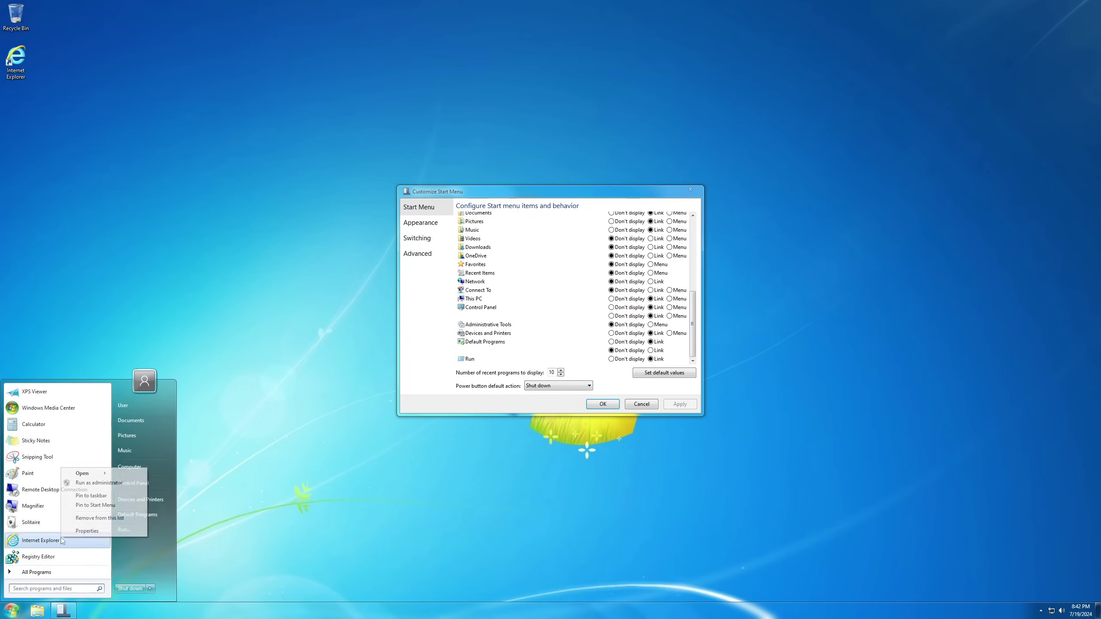
{"action": "left_click", "coordinate": [89, 519]}
{"action": "right_click", "coordinate": [55, 545]}
{"action": "left_click", "coordinate": [89, 527]}
{"action": "left_click", "coordinate": [90, 526]}
{"action": "left_click", "coordinate": [520, 243]}
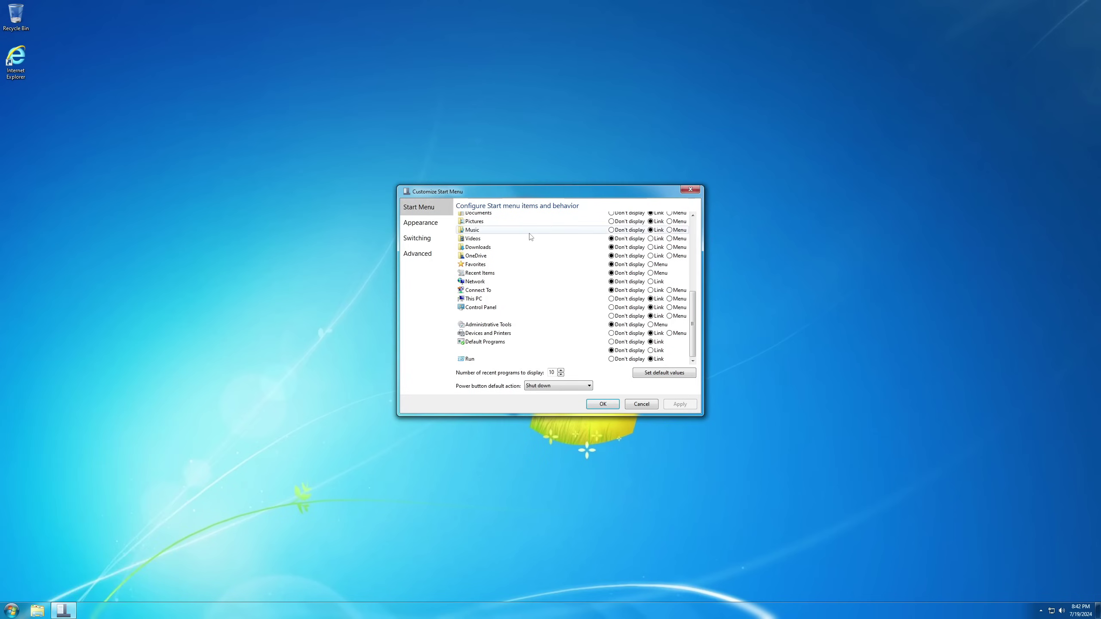
- Review the Appearance, Switching and Advanced settings of the Start menu, briefly check Task Manager, and accept the customization
{"action": "left_click", "coordinate": [423, 223]}
{"action": "right_click", "coordinate": [501, 612]}
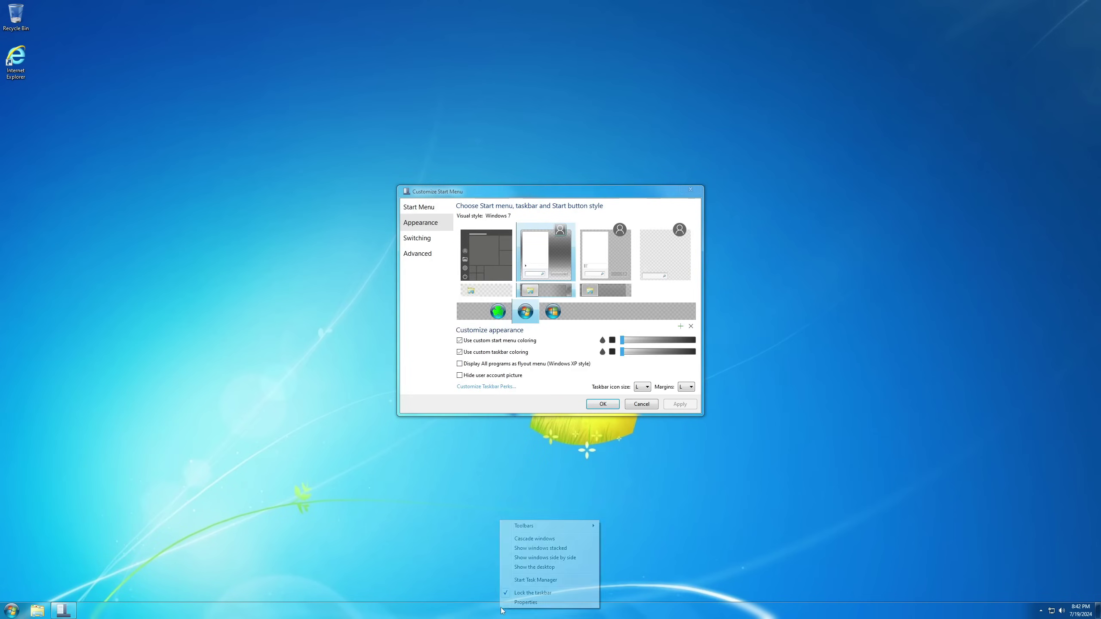
{"action": "left_click", "coordinate": [527, 580]}
{"action": "left_click", "coordinate": [173, 7]}
{"action": "left_click", "coordinate": [431, 240]}
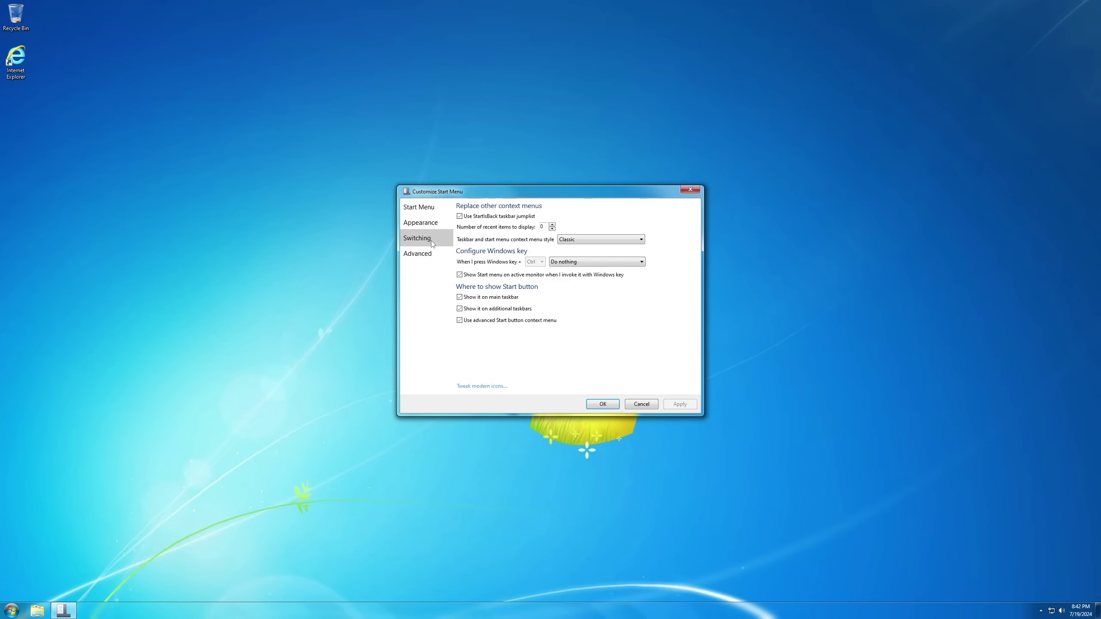
{"action": "left_click", "coordinate": [420, 257]}
{"action": "left_click", "coordinate": [603, 404]}
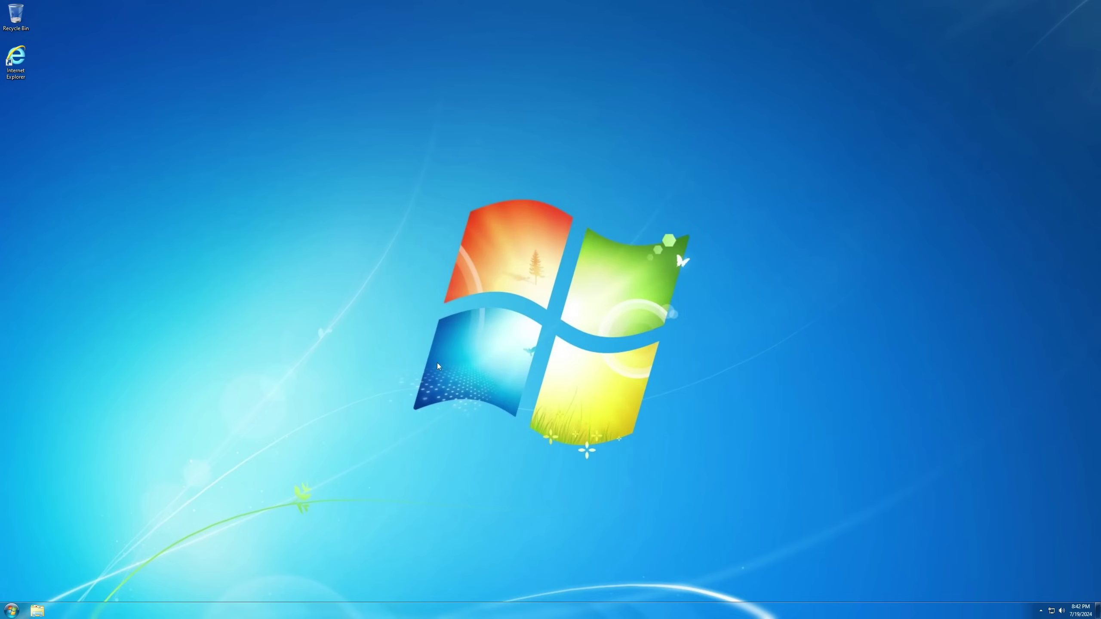
- Edit the CombineWinX value under HKEY_CURRENT_USER\SOFTWARE\StartIsBack in the Registry Editor
{"action": "key", "text": "super"}
{"action": "type", "text": "regedit"}
{"action": "key", "text": "Return"}
{"action": "left_click", "coordinate": [147, 144]}
{"action": "left_click", "coordinate": [154, 214]}
{"action": "left_click", "coordinate": [184, 292]}
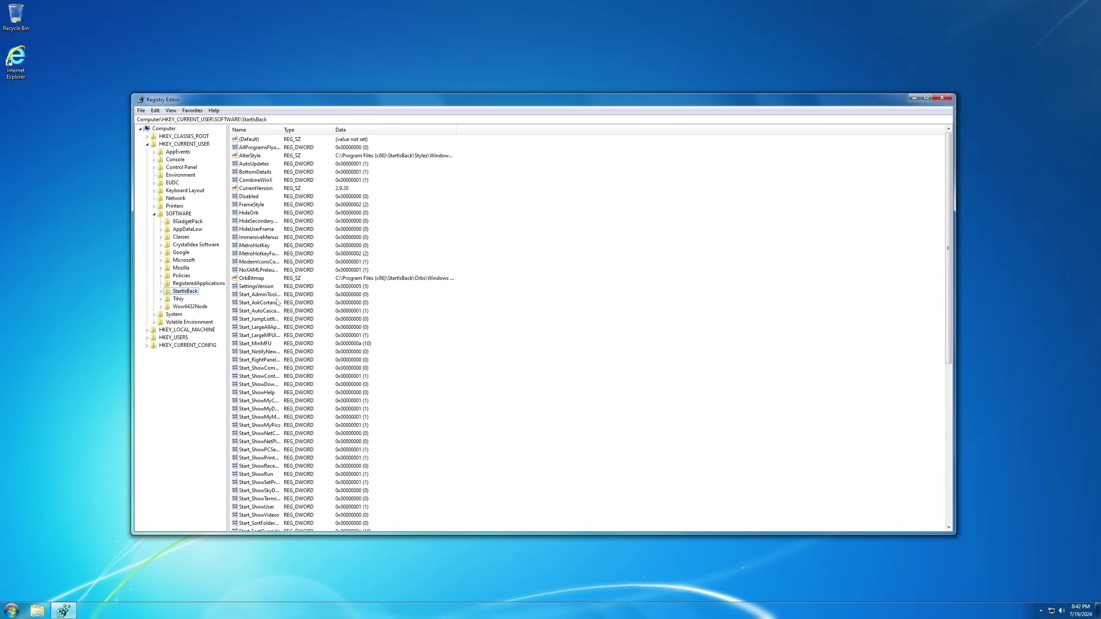
{"action": "double_click", "coordinate": [264, 181]}
{"action": "key", "text": "Return"}
- Collapse the SOFTWARE and HKEY_CURRENT_USER keys, select the Computer root and close the Registry Editor
{"action": "left_click", "coordinate": [154, 214]}
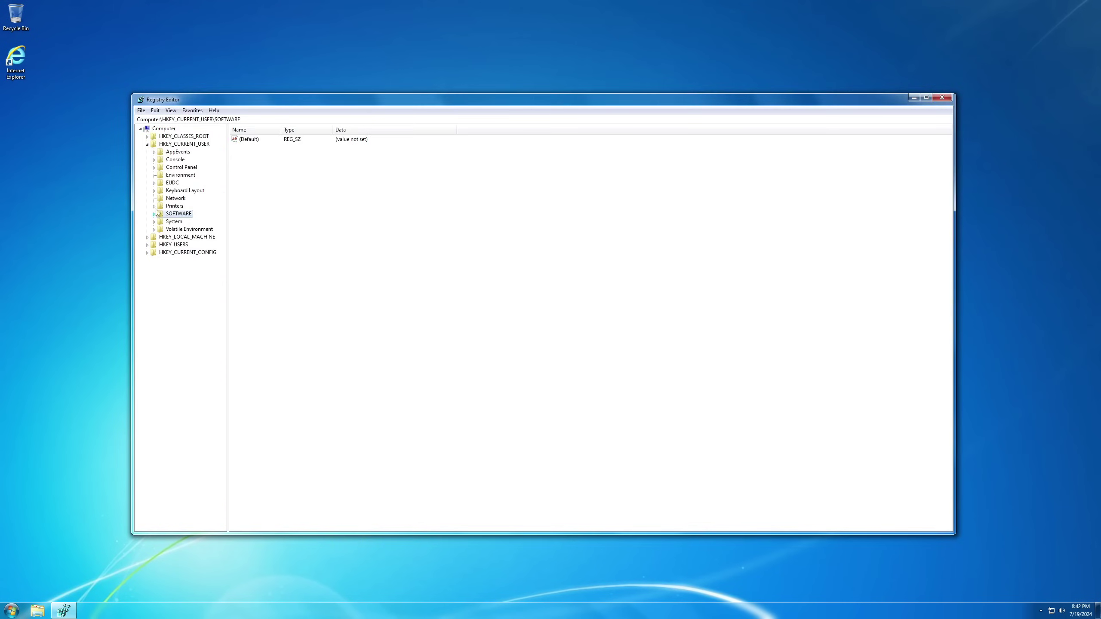
{"action": "left_click", "coordinate": [147, 144]}
{"action": "left_click", "coordinate": [163, 129]}
{"action": "key", "text": "alt+F4"}
- Log off and sign back in to the user account
{"action": "left_click", "coordinate": [11, 612]}
{"action": "left_click", "coordinate": [167, 546]}
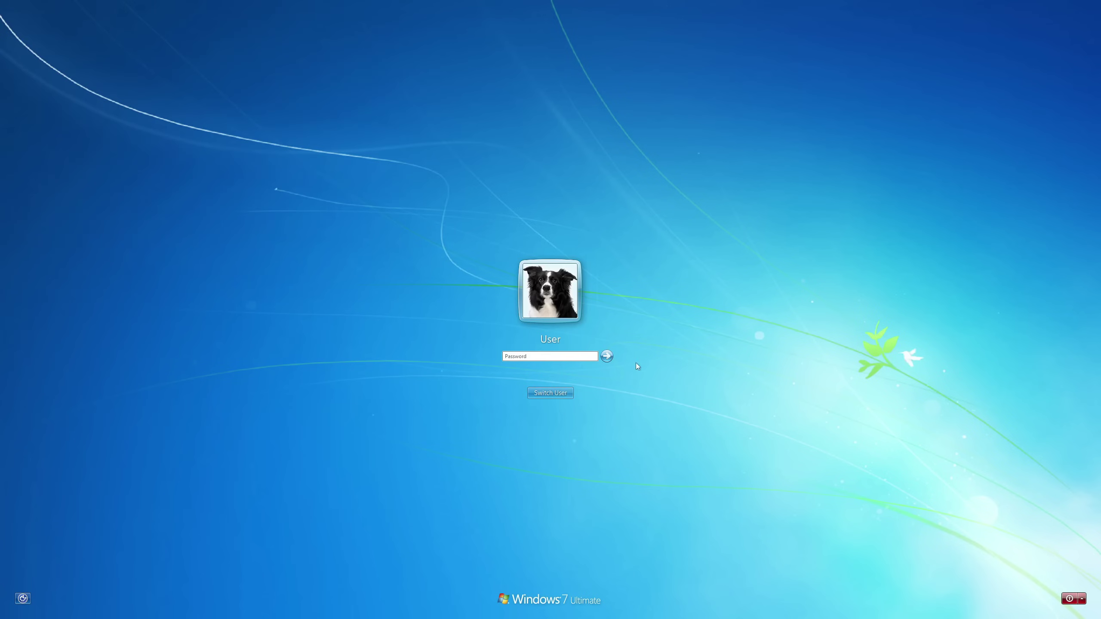
{"action": "key", "text": "Return"}
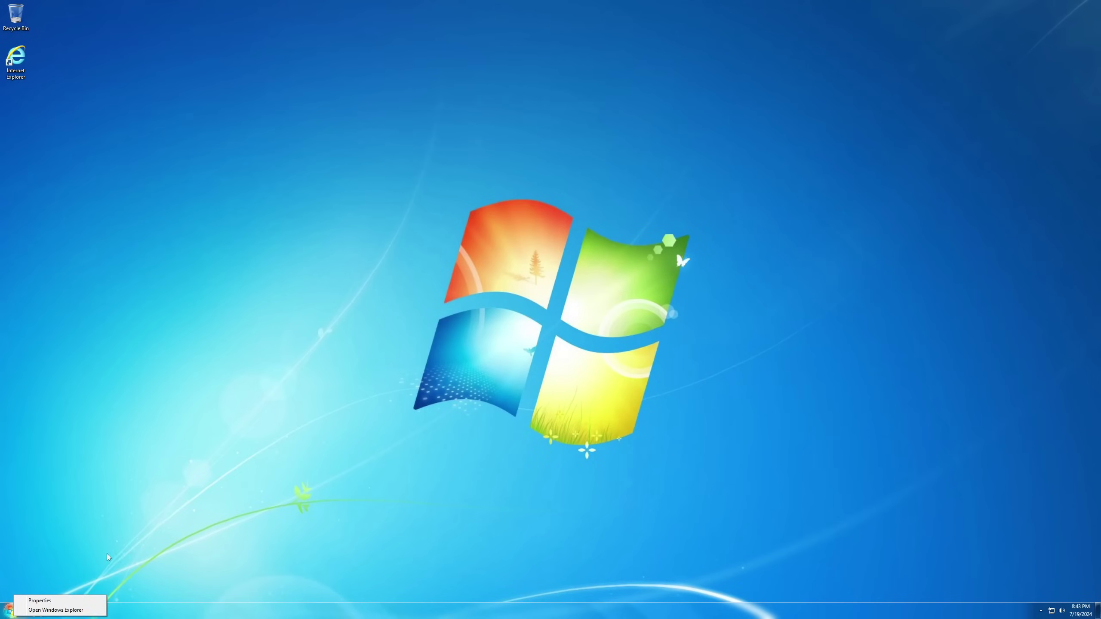
- Launch gpedit.msc and maximize the Local Group Policy Editor window
{"action": "left_click", "coordinate": [12, 611]}
{"action": "type", "text": "regedit"}
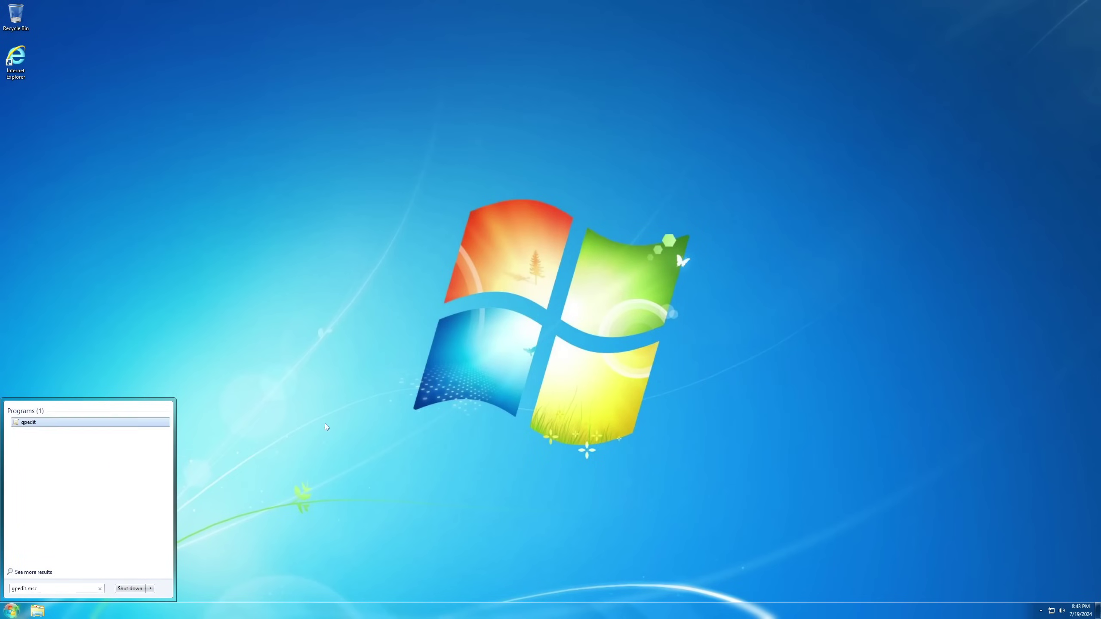
{"action": "key", "text": "Return"}
{"action": "right_click", "coordinate": [339, 610]}
{"action": "left_click", "coordinate": [208, 79]}
{"action": "key", "text": "super"}
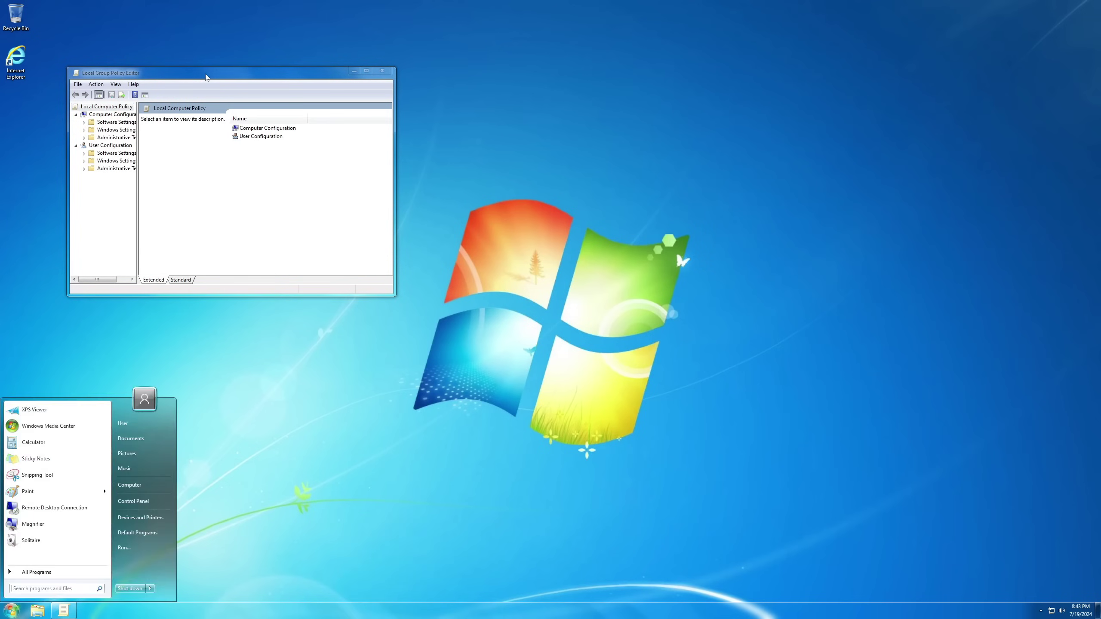
{"action": "left_click", "coordinate": [206, 74]}
{"action": "left_click", "coordinate": [367, 71]}
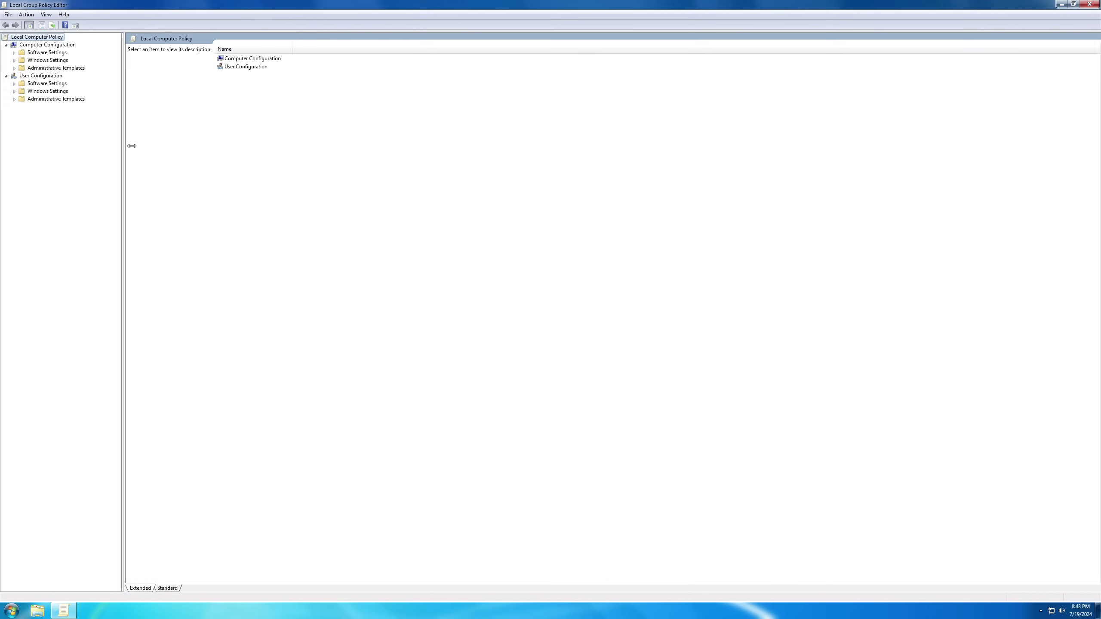
- Open the Logon properties in the Scripts (Logon/Logoff) section of User Configuration's Windows Settings
{"action": "left_click_drag", "start_coordinate": [123, 260], "coordinate": [233, 260]}
{"action": "left_click", "coordinate": [14, 59]}
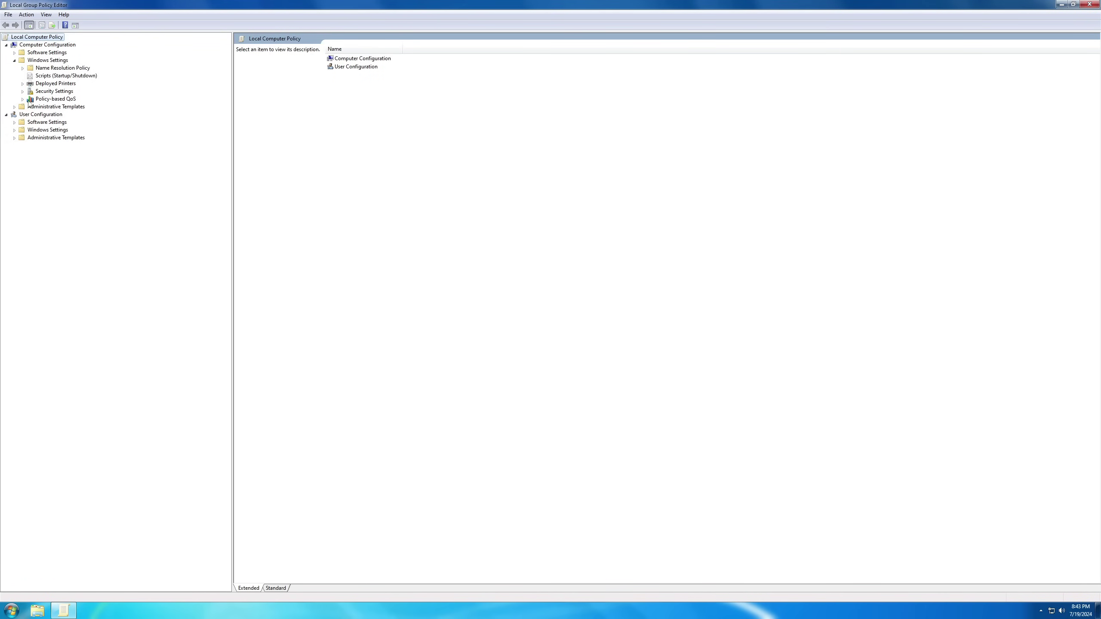
{"action": "left_click", "coordinate": [65, 75]}
{"action": "left_click", "coordinate": [14, 130]}
{"action": "left_click", "coordinate": [61, 137]}
{"action": "double_click", "coordinate": [342, 58]}
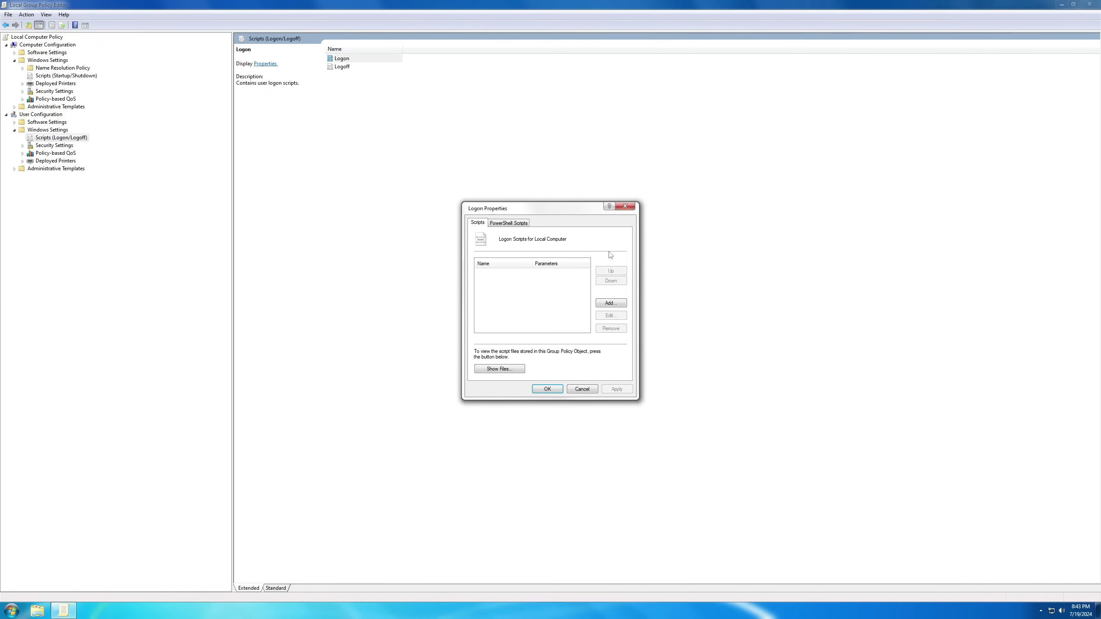
- Add the install batch file from C:\Windows\Revert8Plus\AeroGlass as a logon script and accept the properties
{"action": "left_click", "coordinate": [611, 303]}
{"action": "left_click", "coordinate": [625, 271]}
{"action": "double_click", "coordinate": [603, 318]}
{"action": "double_click", "coordinate": [577, 357]}
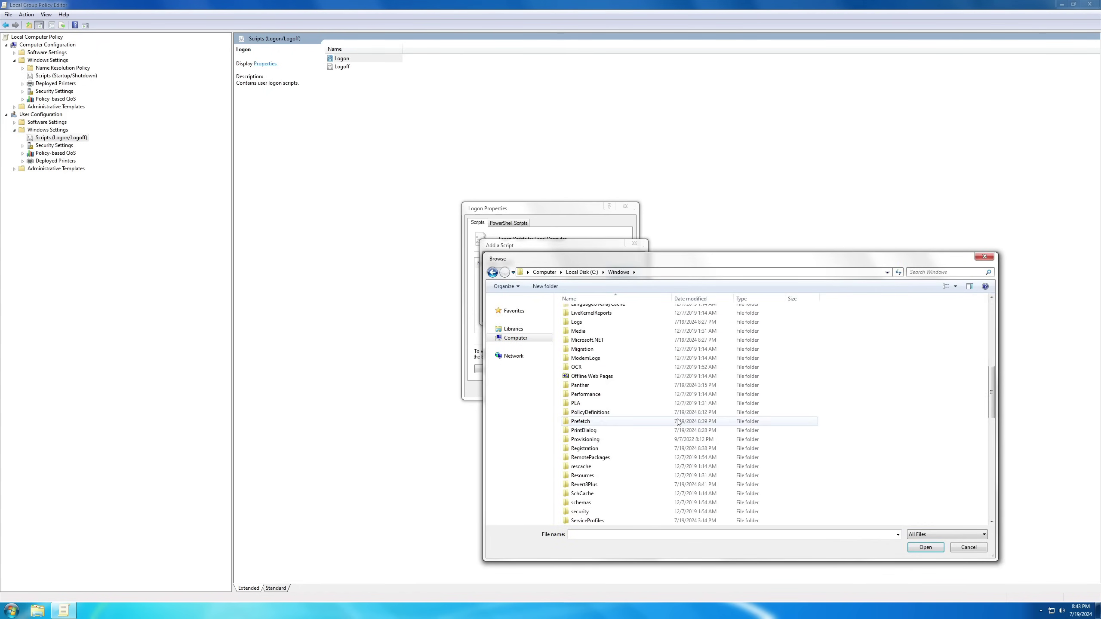
{"action": "double_click", "coordinate": [581, 486]}
{"action": "double_click", "coordinate": [576, 311]}
{"action": "left_click", "coordinate": [676, 356]}
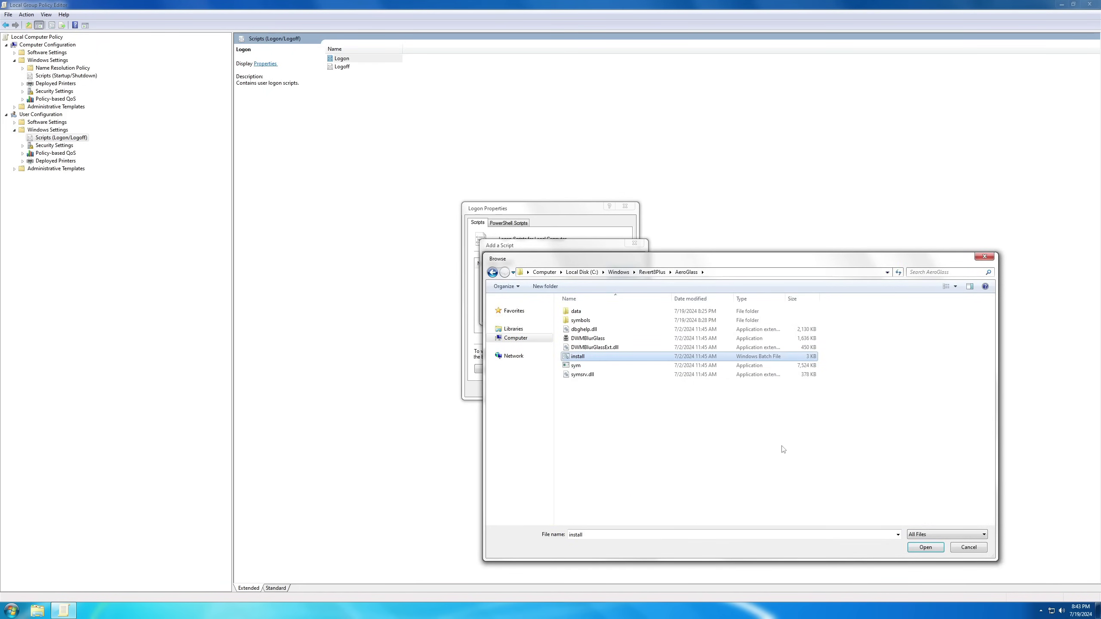
{"action": "left_click", "coordinate": [925, 547]}
{"action": "left_click", "coordinate": [586, 313]}
{"action": "key", "text": "Return"}
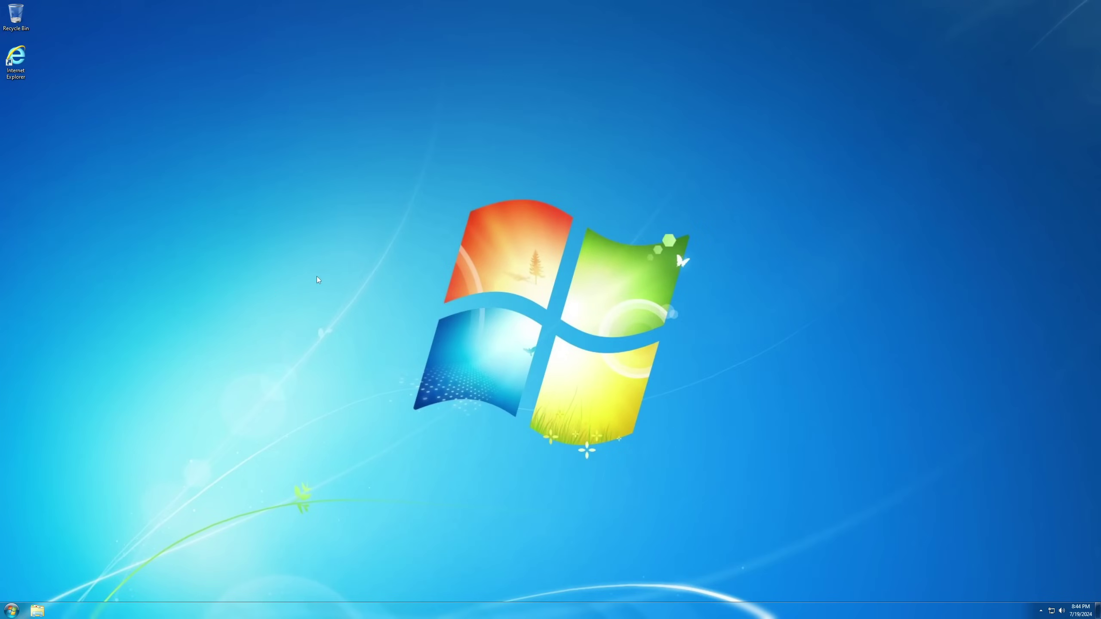
- Restart the computer
{"action": "left_click", "coordinate": [11, 610]}
{"action": "left_click", "coordinate": [150, 589]}
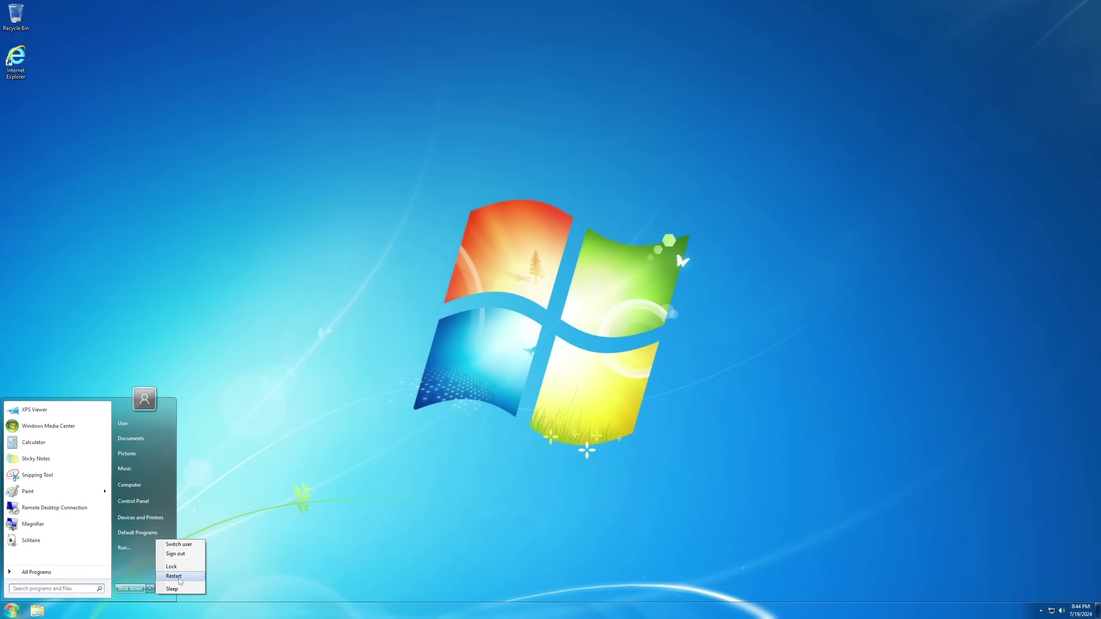
{"action": "left_click", "coordinate": [173, 570]}
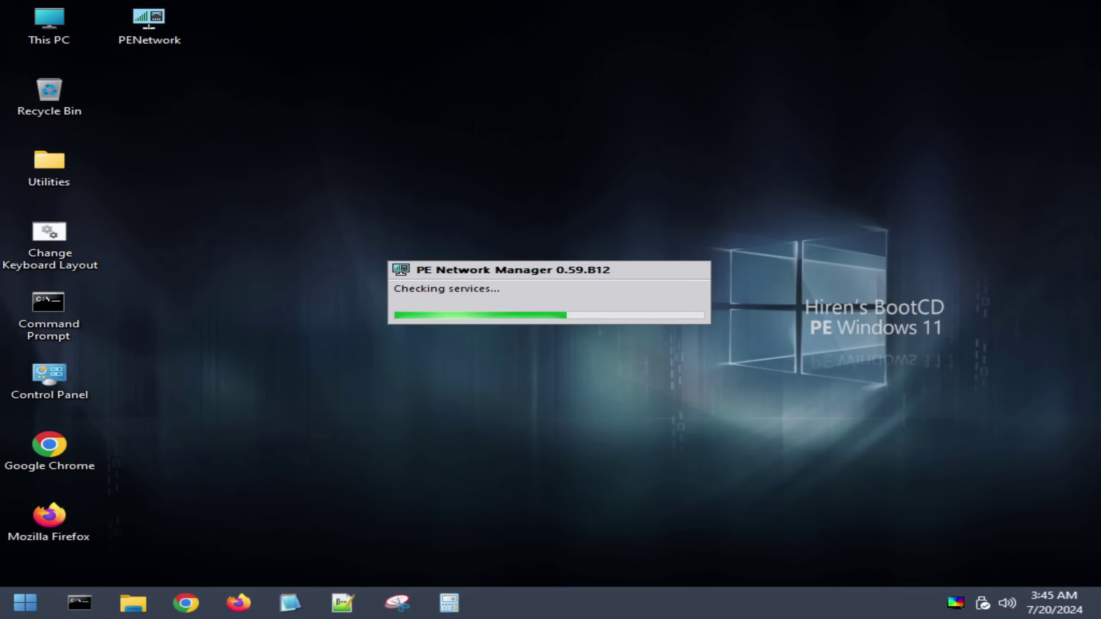
- In the Hiren's BootCD PE environment, browse to C:\Users\User and select the NTUSER.DAT file
{"action": "left_click", "coordinate": [134, 603]}
{"action": "double_click", "coordinate": [432, 207]}
{"action": "double_click", "coordinate": [377, 403]}
{"action": "double_click", "coordinate": [381, 305]}
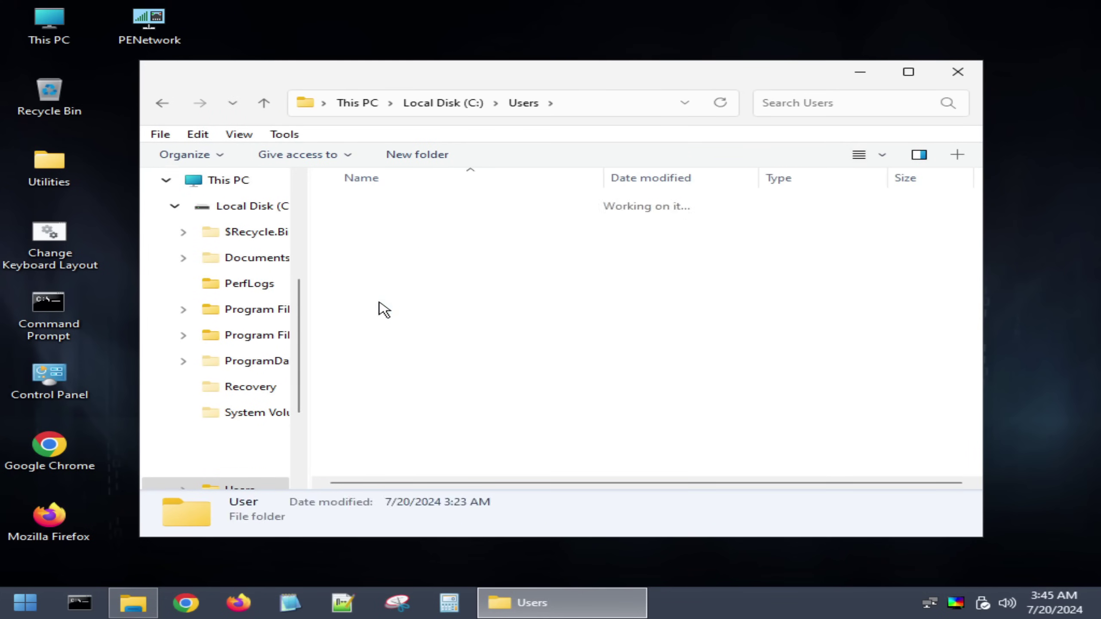
{"action": "scroll", "coordinate": [524, 362], "scroll_direction": "down", "scroll_amount": 6}
{"action": "left_click", "coordinate": [423, 317]}
{"action": "left_click_drag", "start_coordinate": [423, 317], "coordinate": [477, 490]}
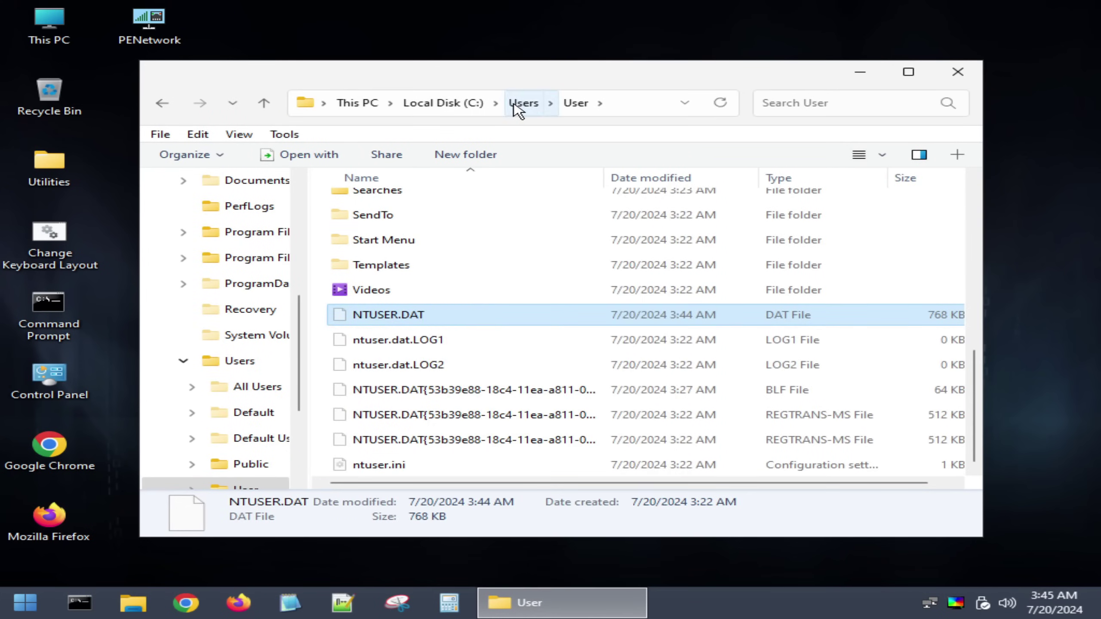
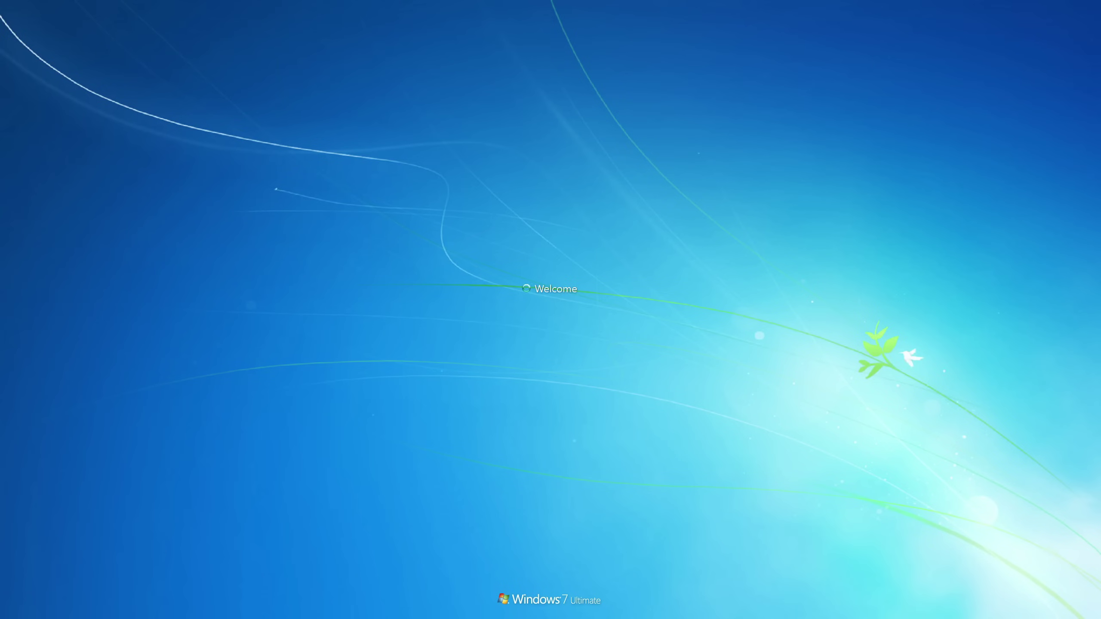
{"action": "key", "text": "super"}
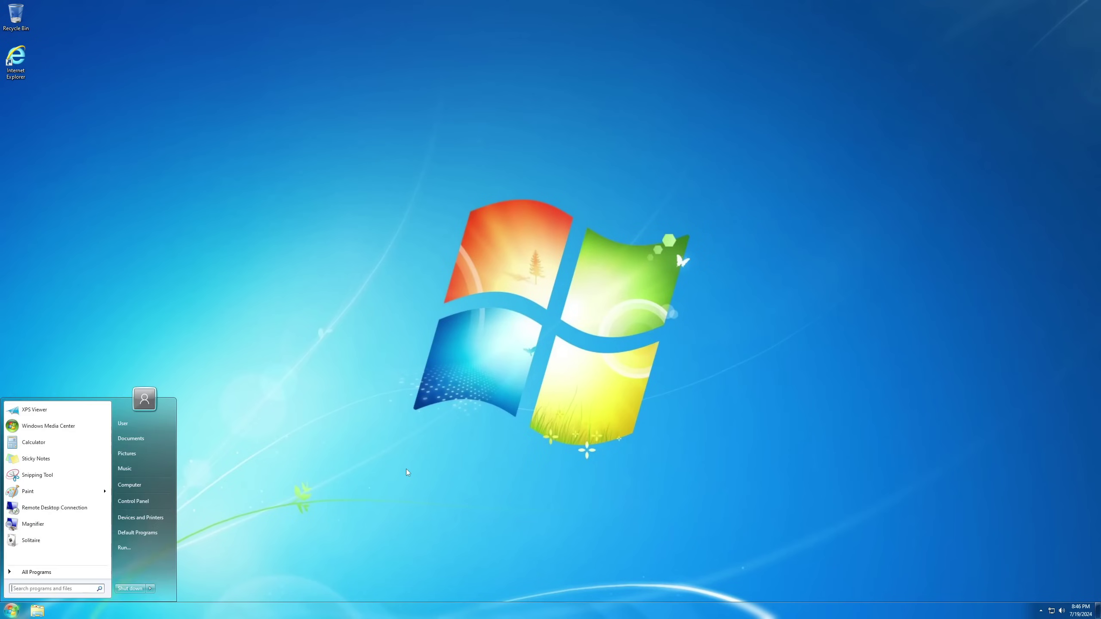
{"action": "type", "text": "cmd"}
{"action": "key", "text": "ctrl+shift+Return"}
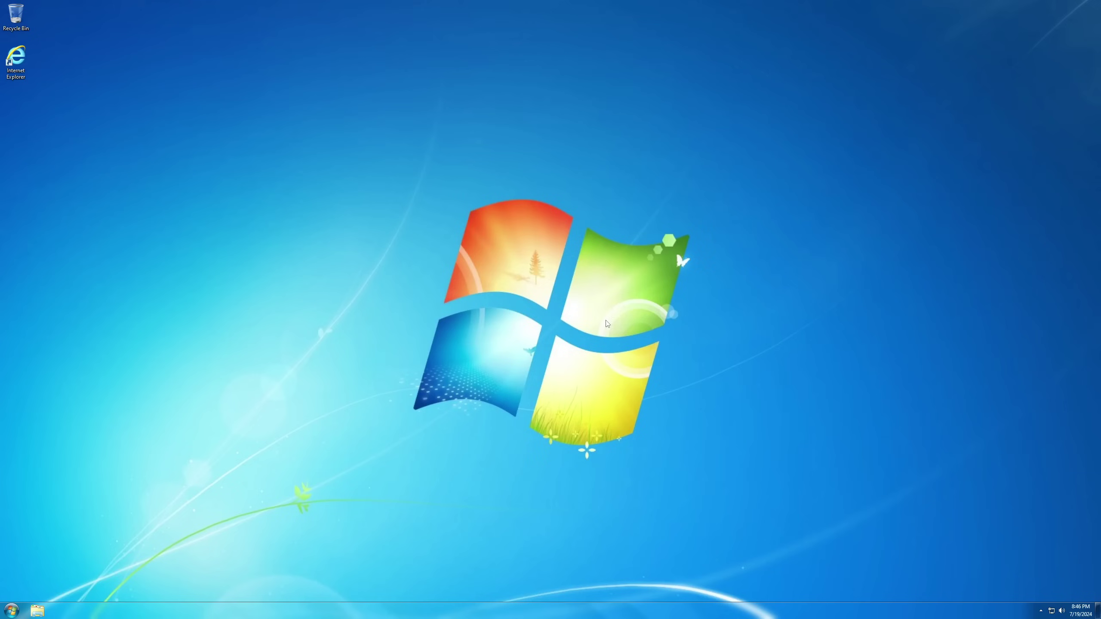
- Browse to the default profile's folder C:\Users\Default\AppData\Roaming\Microsoft\Windows
{"action": "left_click", "coordinate": [37, 610]}
{"action": "double_click", "coordinate": [418, 236]}
{"action": "double_click", "coordinate": [413, 262]}
{"action": "double_click", "coordinate": [412, 232]}
{"action": "double_click", "coordinate": [414, 227]}
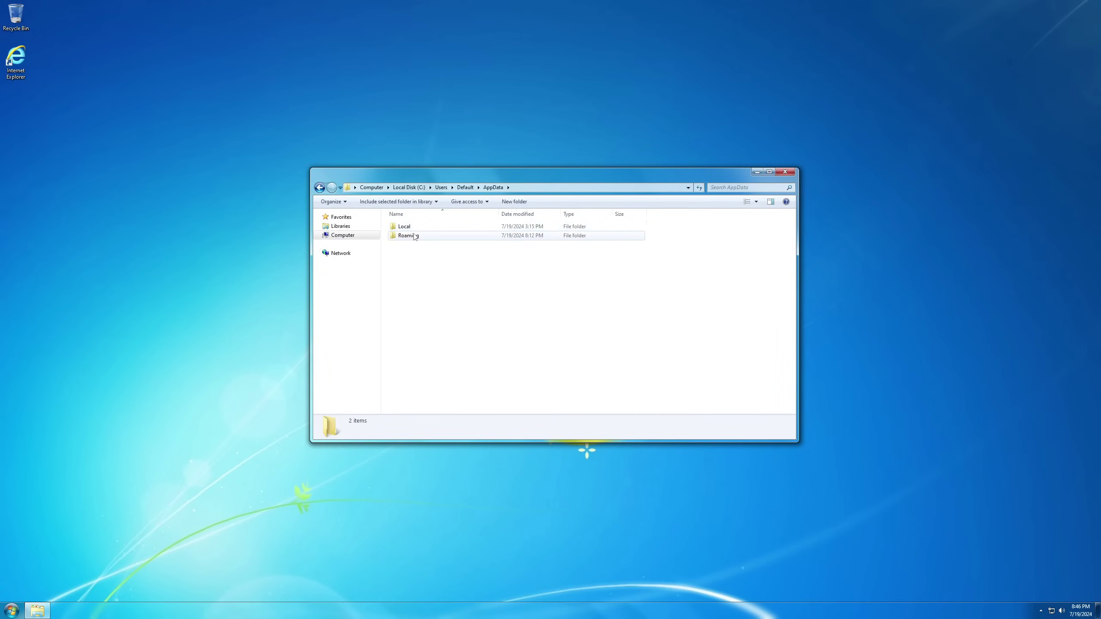
{"action": "left_click", "coordinate": [414, 236]}
{"action": "key", "text": "shift+Delete"}
{"action": "key", "text": "Return"}
{"action": "double_click", "coordinate": [415, 226]}
{"action": "double_click", "coordinate": [418, 236]}
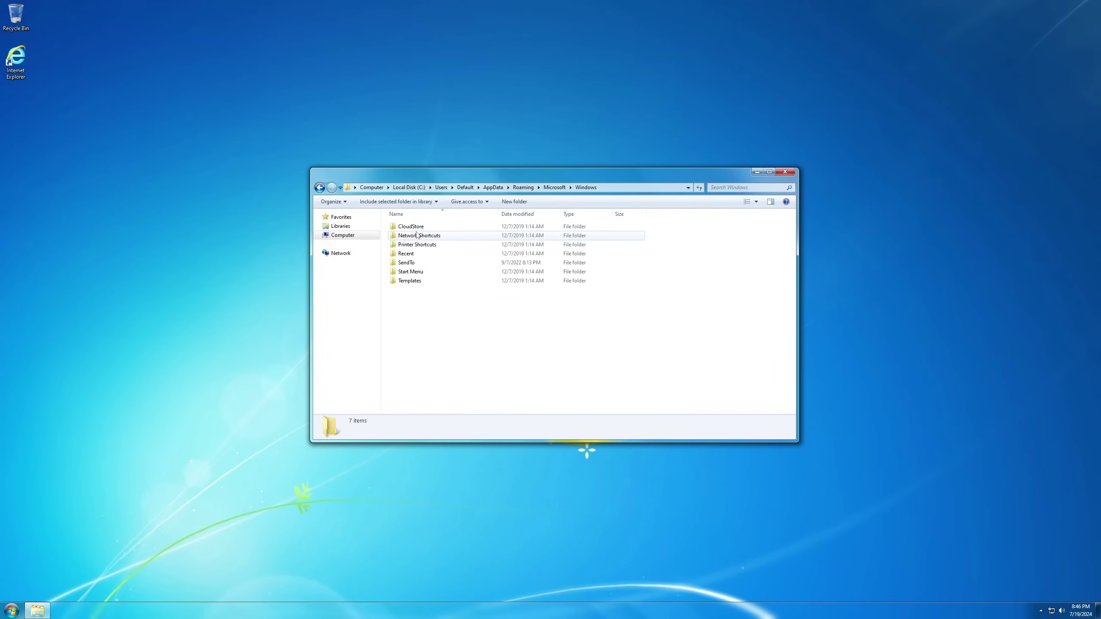
- Examine the default profile's AppData folders and its Start Menu\Programs folder, and return to drive C
{"action": "key", "text": "BackSpace"}
{"action": "double_click", "coordinate": [417, 227]}
{"action": "double_click", "coordinate": [413, 226]}
{"action": "left_click", "coordinate": [320, 188]}
{"action": "left_click", "coordinate": [319, 187]}
{"action": "double_click", "coordinate": [408, 236]}
{"action": "double_click", "coordinate": [410, 272]}
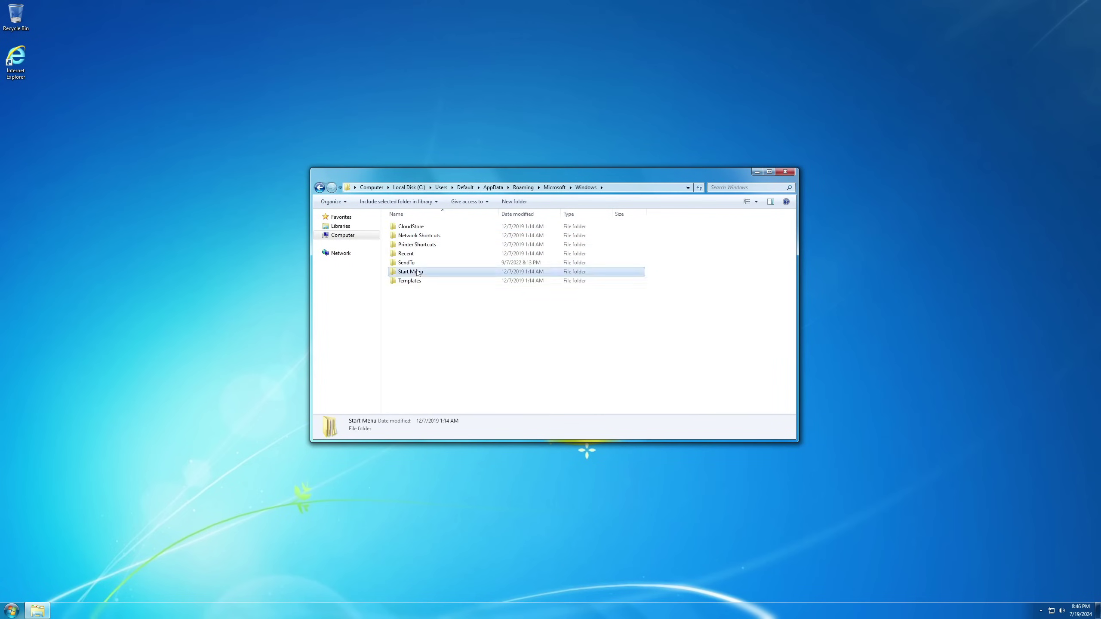
{"action": "double_click", "coordinate": [410, 226]}
{"action": "left_click", "coordinate": [320, 188]}
{"action": "left_click", "coordinate": [319, 188]}
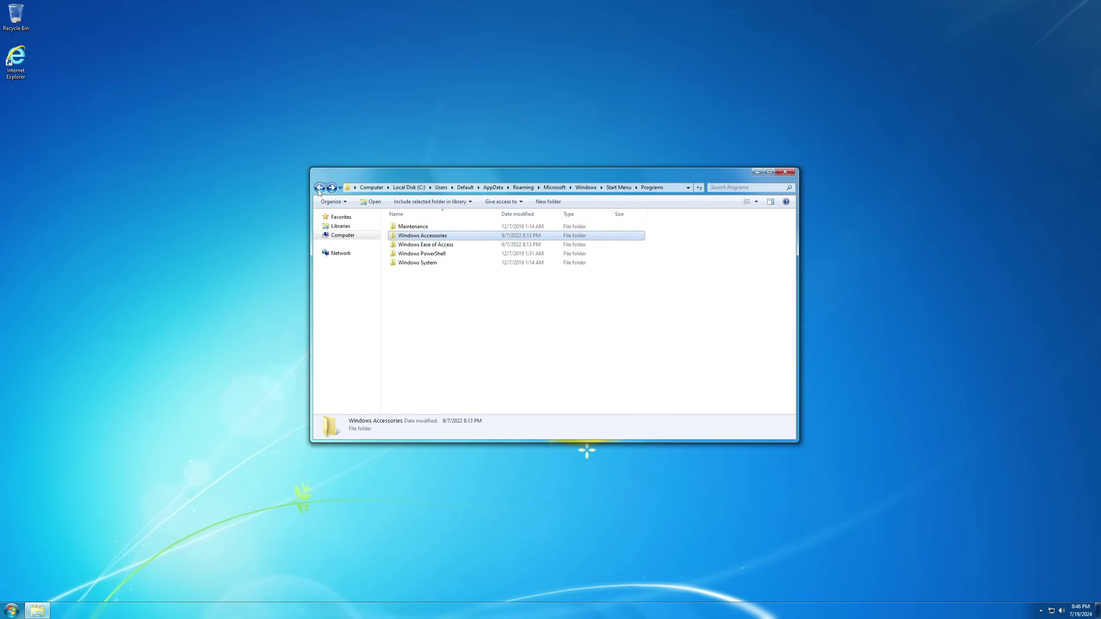
{"action": "left_click", "coordinate": [319, 189]}
{"action": "left_click", "coordinate": [319, 189]}
{"action": "left_click", "coordinate": [319, 189]}
{"action": "left_click", "coordinate": [319, 189]}
{"action": "left_click", "coordinate": [319, 189]}
{"action": "left_click", "coordinate": [319, 189]}
- Delete the 8GadgetPack folder from C:\ProgramData\Microsoft\Windows\Start Menu\Programs
{"action": "double_click", "coordinate": [412, 254]}
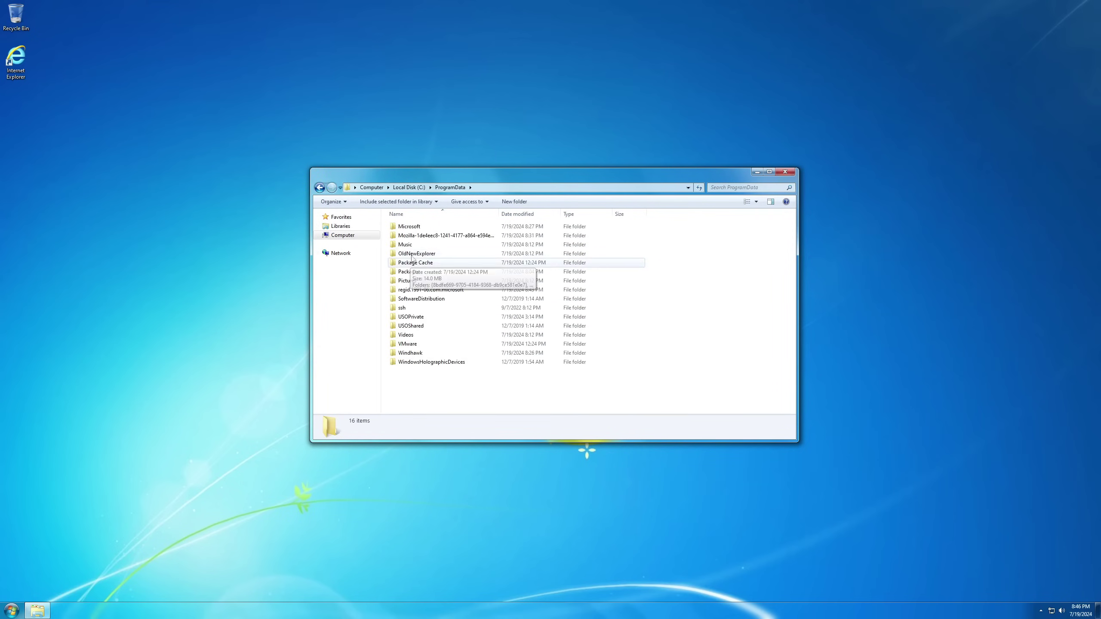
{"action": "double_click", "coordinate": [410, 230]}
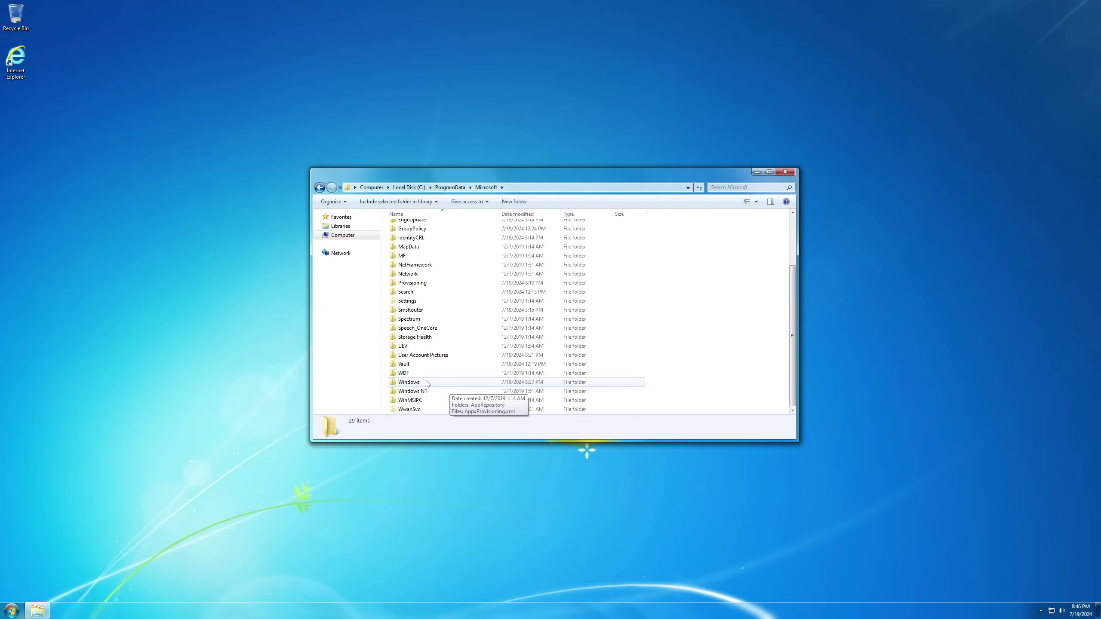
{"action": "double_click", "coordinate": [425, 379]}
{"action": "double_click", "coordinate": [419, 363]}
{"action": "double_click", "coordinate": [412, 227]}
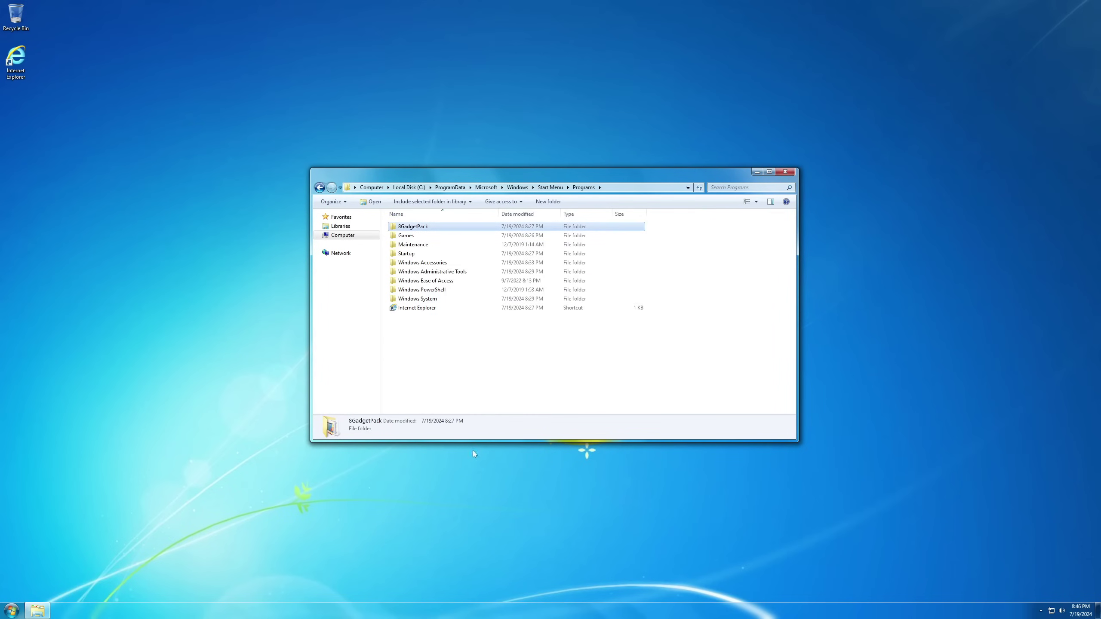
{"action": "key", "text": "Delete"}
{"action": "key", "text": "Return"}
- Open the desktop gadgets for their first run, and close the sidebar and the gadget gallery
{"action": "right_click", "coordinate": [871, 405]}
{"action": "left_click", "coordinate": [894, 487]}
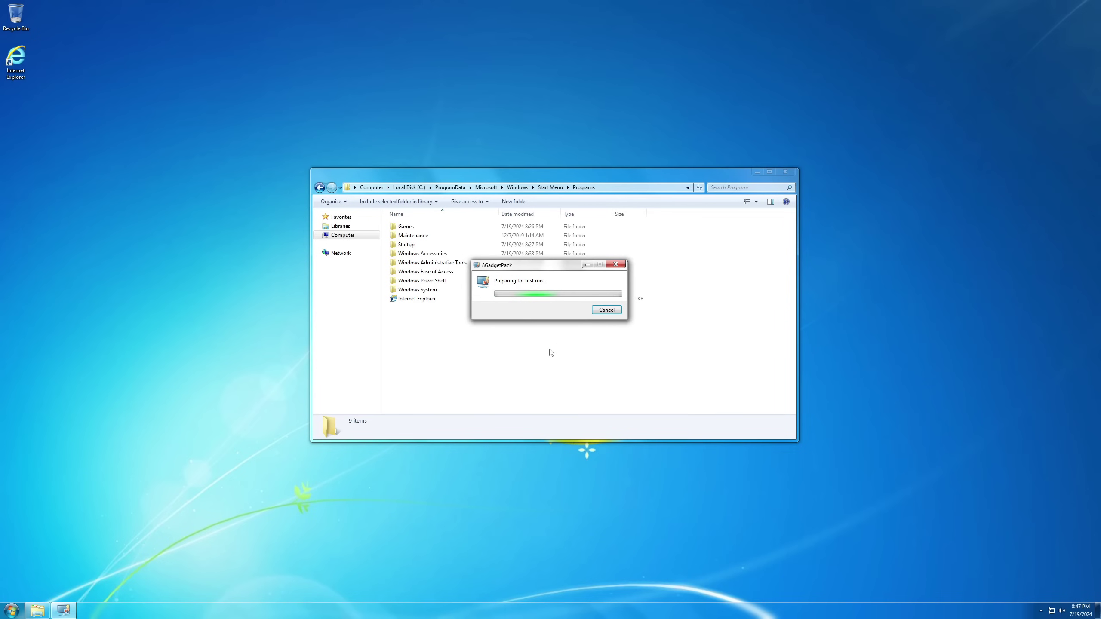
{"action": "right_click", "coordinate": [1058, 302]}
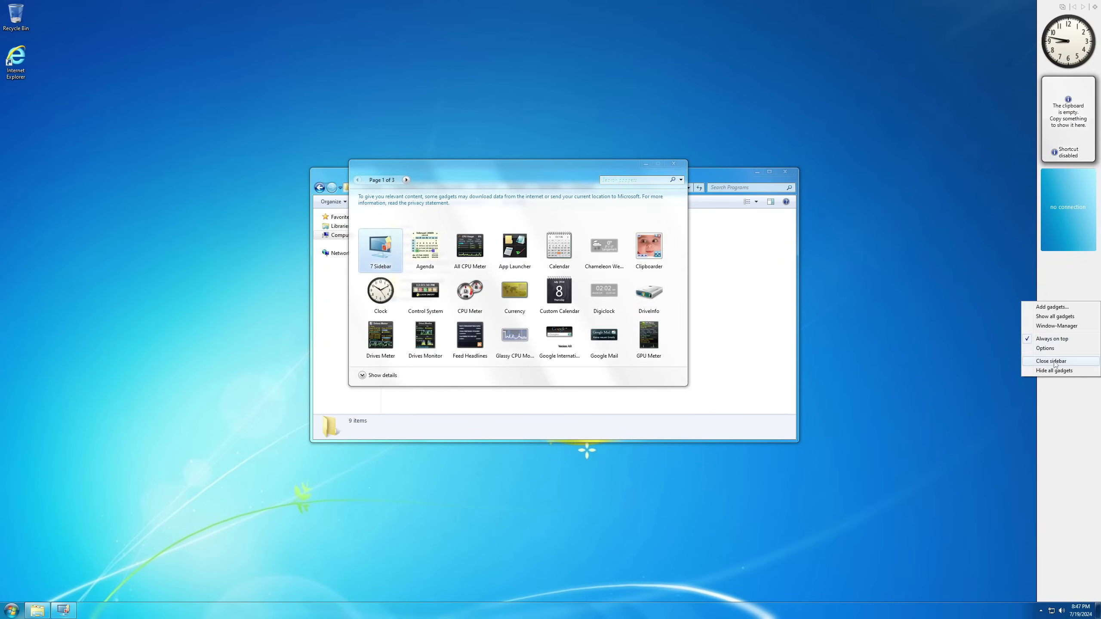
{"action": "left_click", "coordinate": [1052, 371]}
{"action": "left_click_drag", "start_coordinate": [556, 163], "coordinate": [600, 220]}
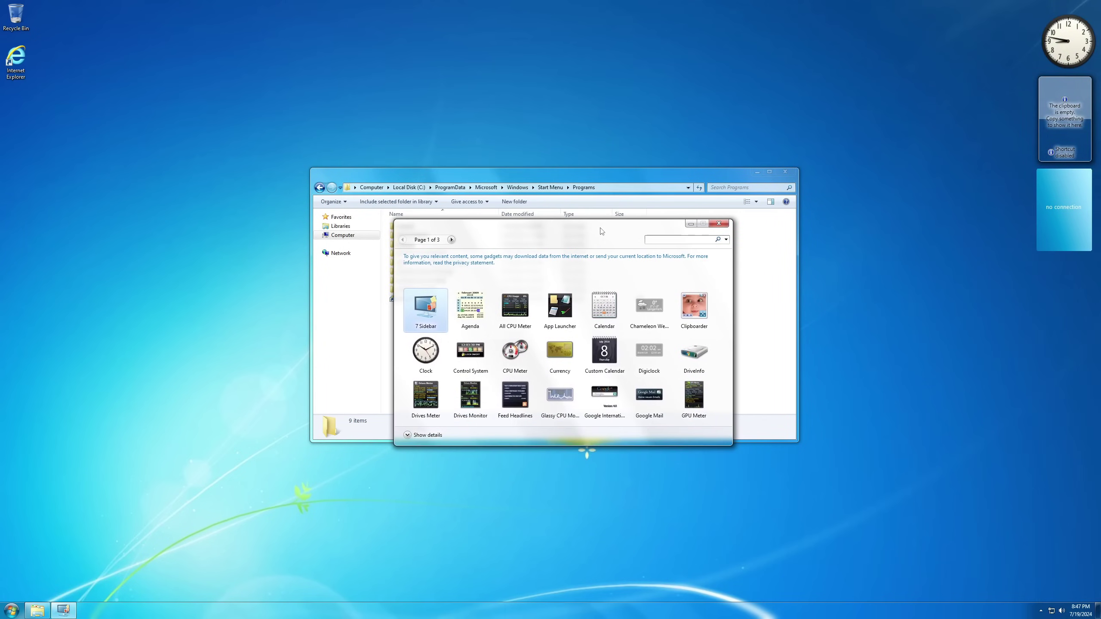
{"action": "left_click", "coordinate": [718, 220]}
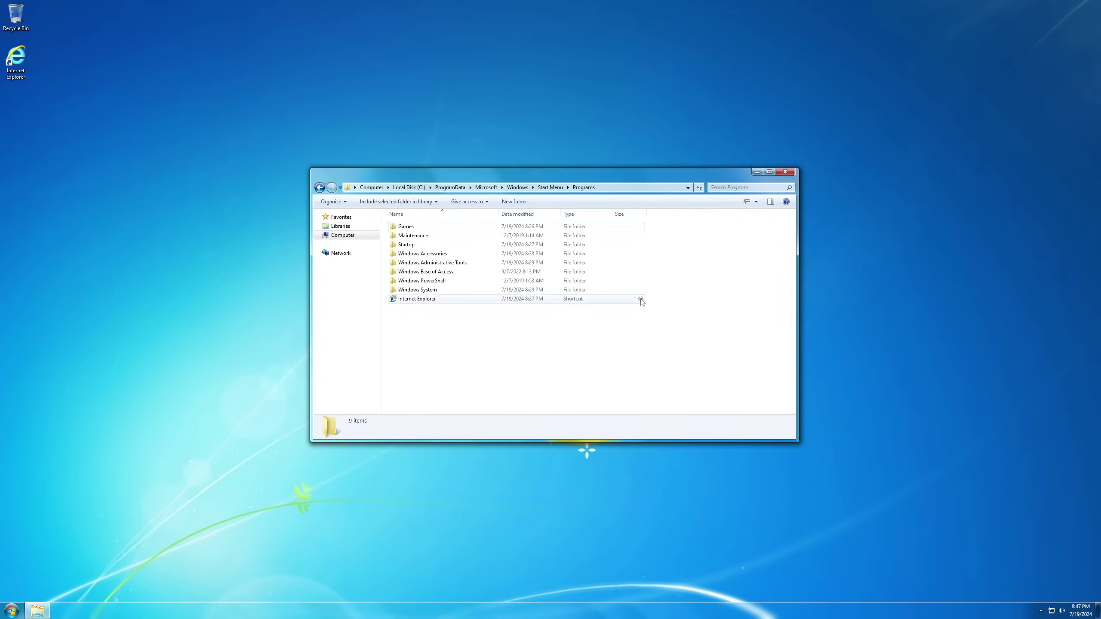
- Close the Programs folder window and open Command Prompt as administrator
{"action": "left_click", "coordinate": [785, 172]}
{"action": "key", "text": "super"}
{"action": "type", "text": "cmd"}
{"action": "right_click", "coordinate": [56, 423]}
{"action": "left_click", "coordinate": [82, 440]}
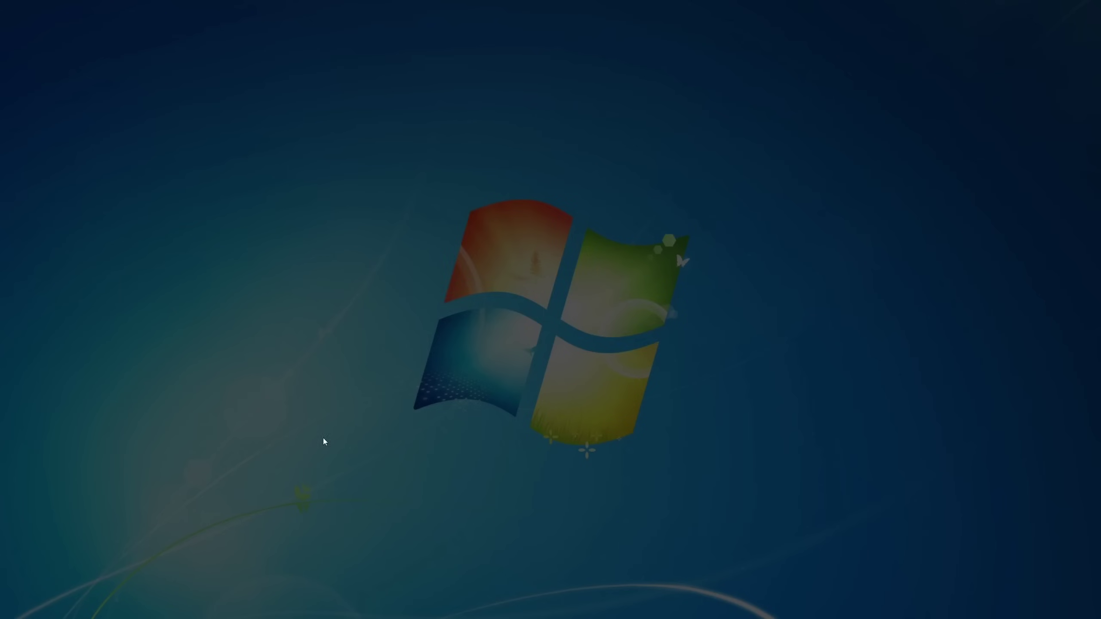
{"action": "left_click", "coordinate": [572, 335]}
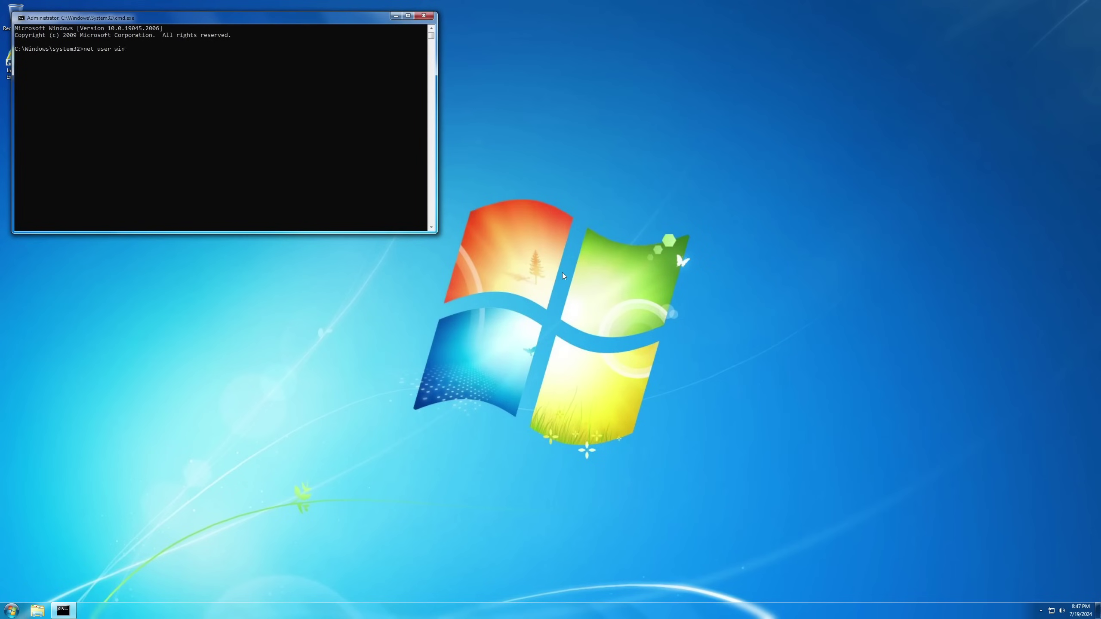
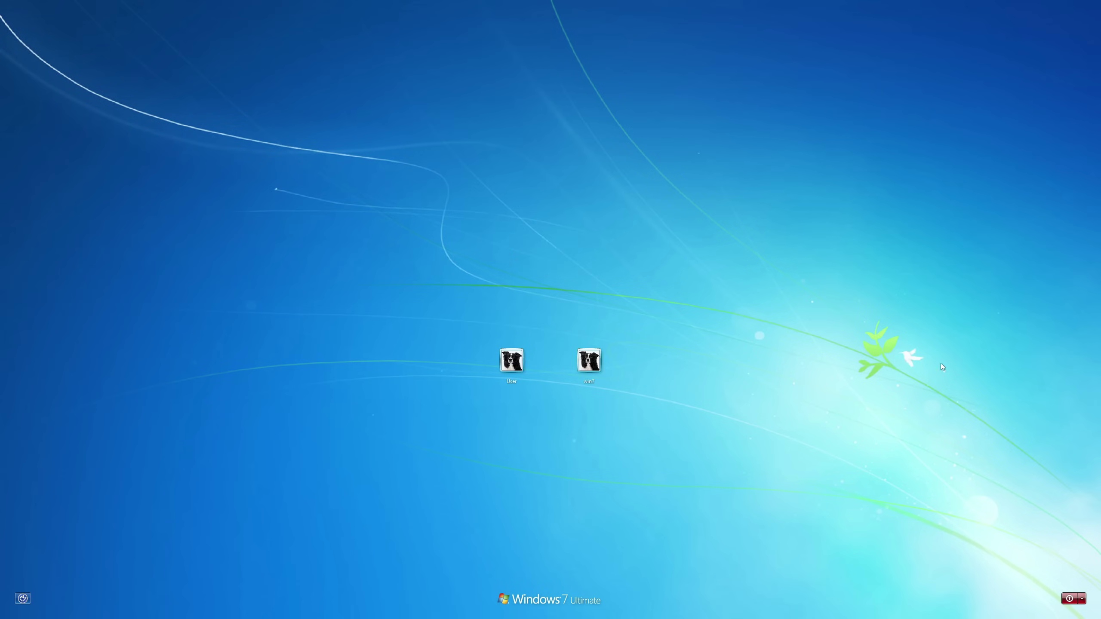
- Sign in to the new user account and replace its broken taskbar shortcut with Windows Explorer
{"action": "key", "text": "Return"}
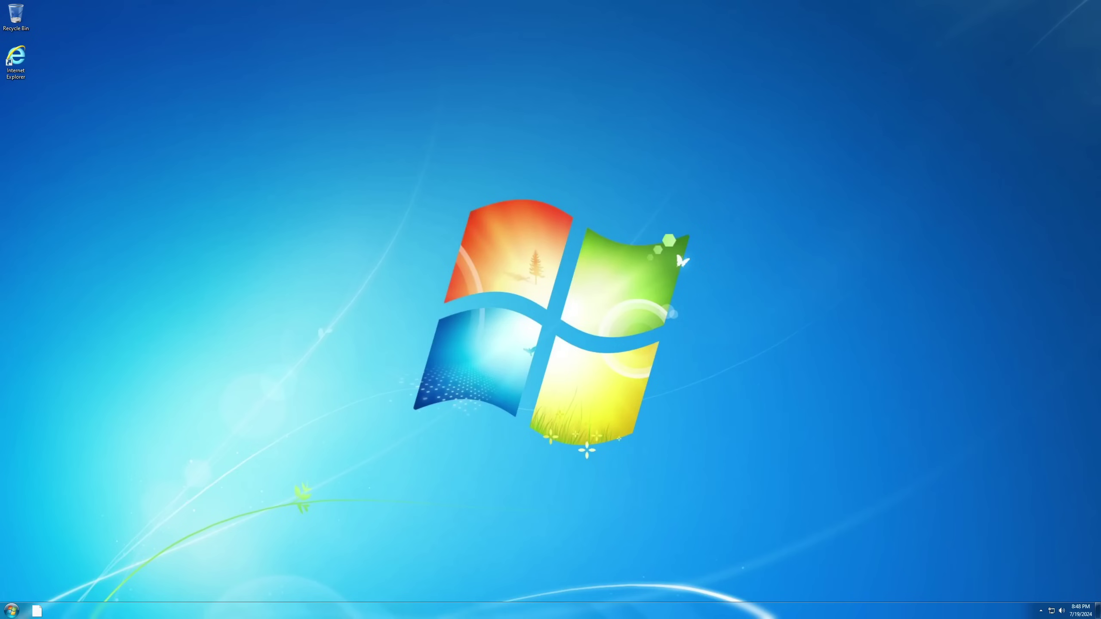
{"action": "left_click", "coordinate": [39, 610]}
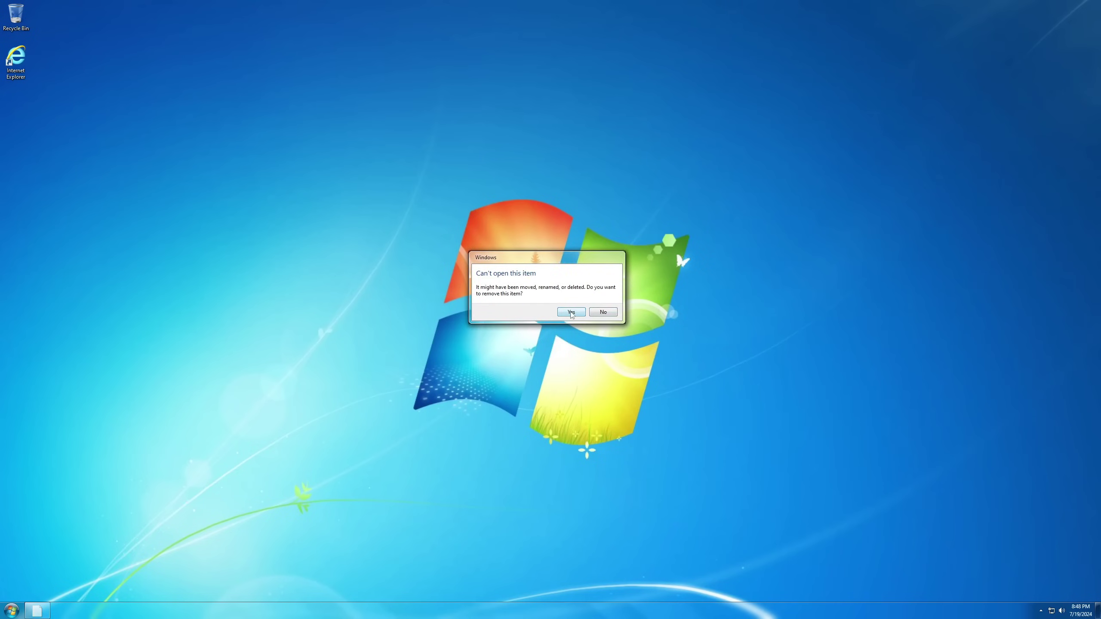
{"action": "left_click", "coordinate": [571, 313]}
{"action": "key", "text": "super+e"}
{"action": "right_click", "coordinate": [38, 611]}
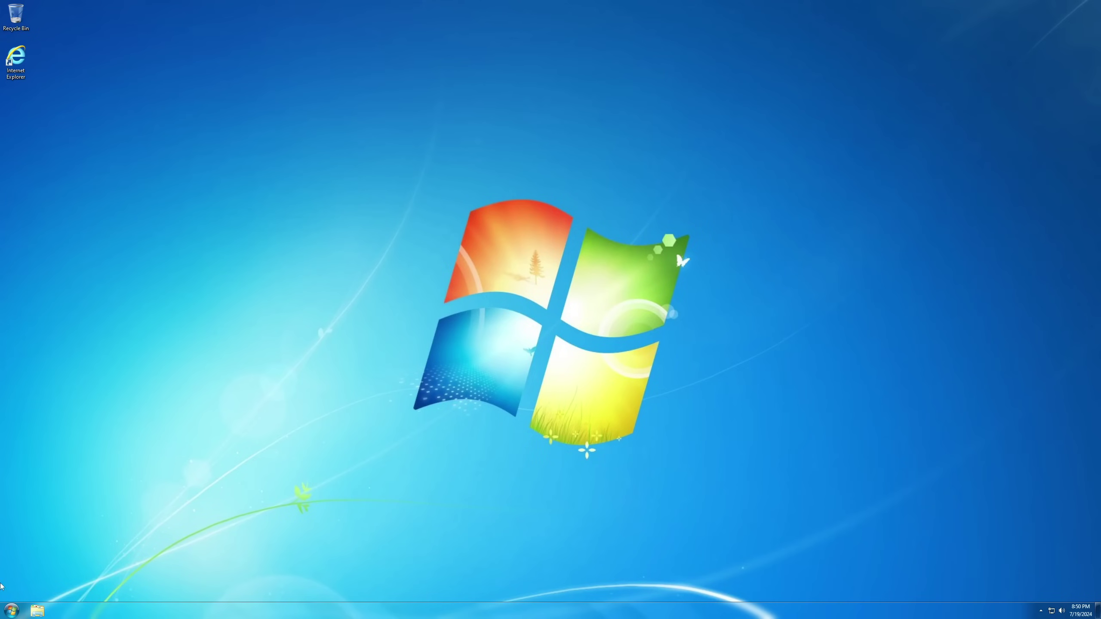
- Test the Start menu programs by launching and closing Calculator and opening Sticky Notes
{"action": "key", "text": "super"}
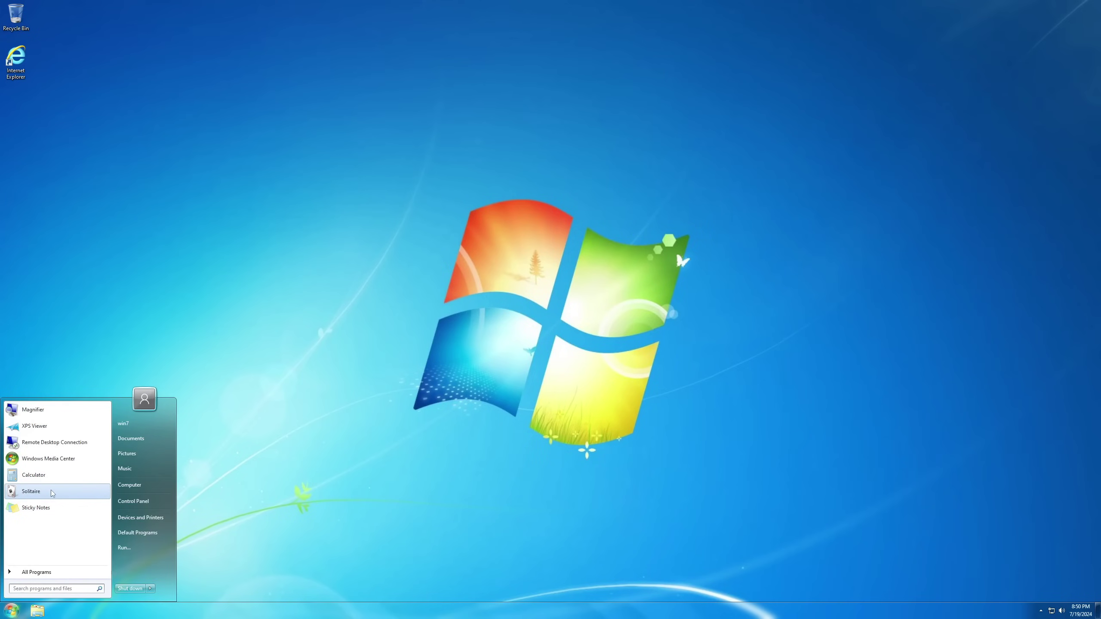
{"action": "left_click", "coordinate": [43, 475]}
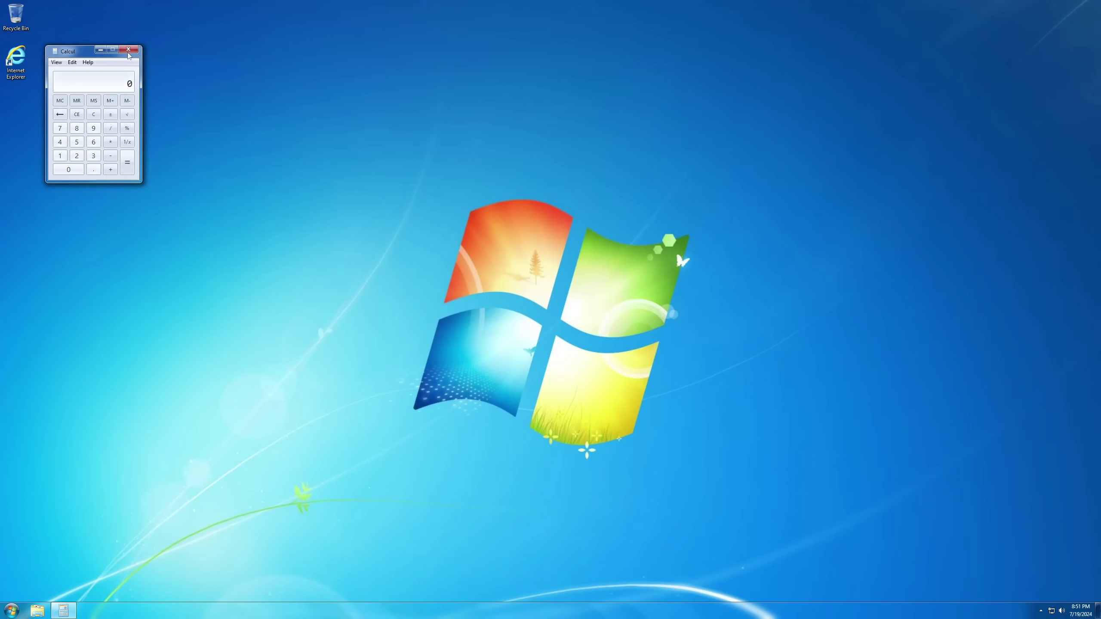
{"action": "left_click", "coordinate": [129, 51]}
{"action": "key", "text": "super"}
{"action": "left_click", "coordinate": [52, 509]}
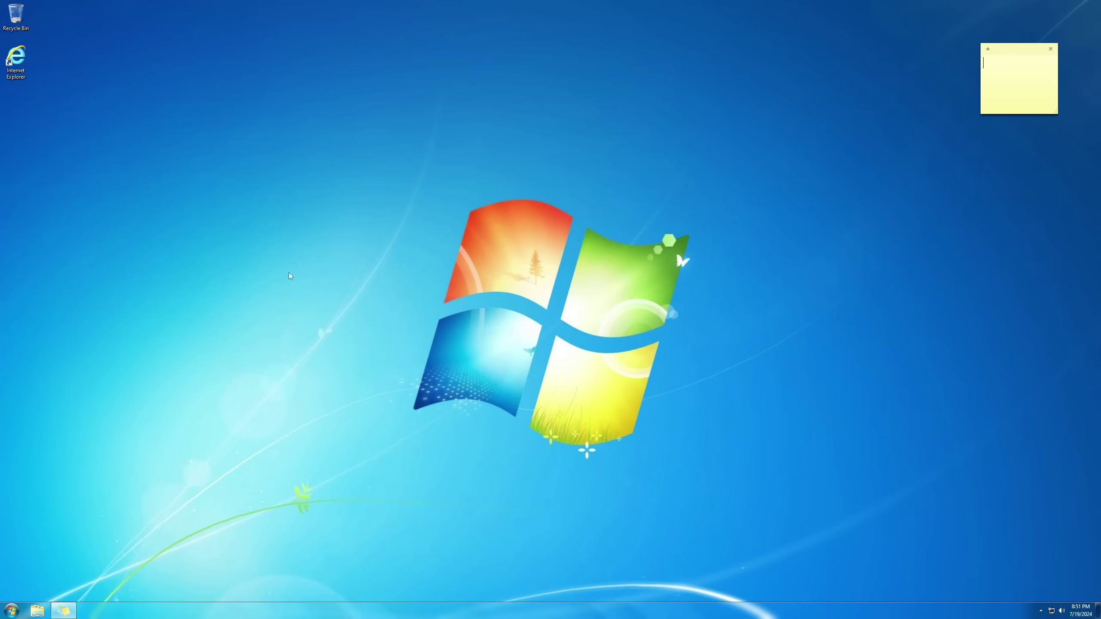
- Delete the empty sticky note and open the desktop gadgets for their first run
{"action": "left_click", "coordinate": [1051, 49]}
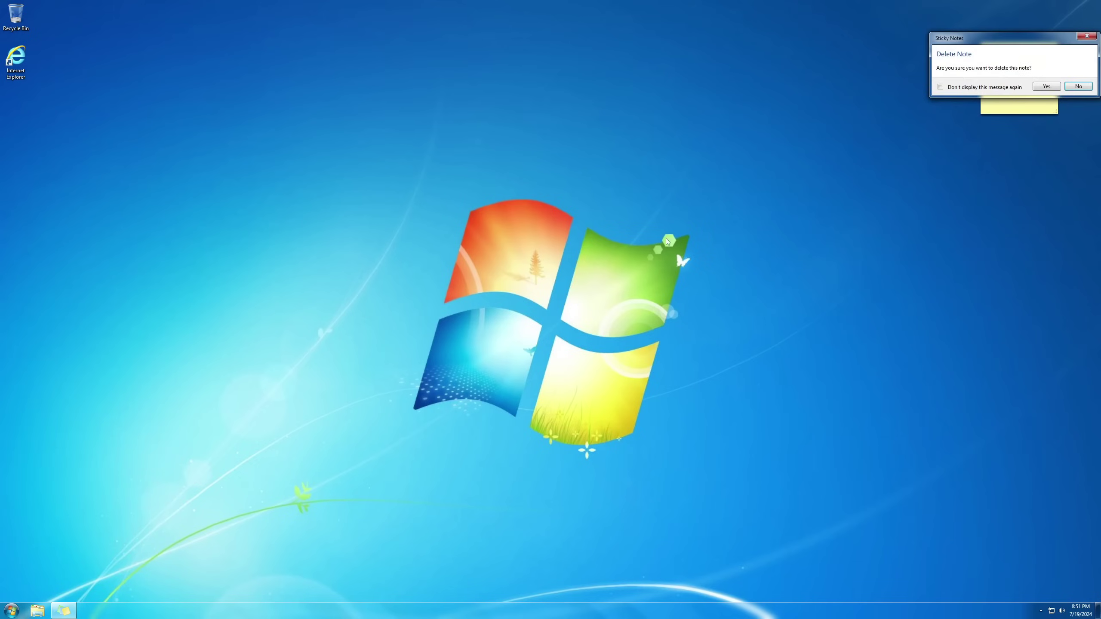
{"action": "left_click", "coordinate": [1046, 87]}
{"action": "right_click", "coordinate": [682, 264]}
{"action": "left_click", "coordinate": [706, 344]}
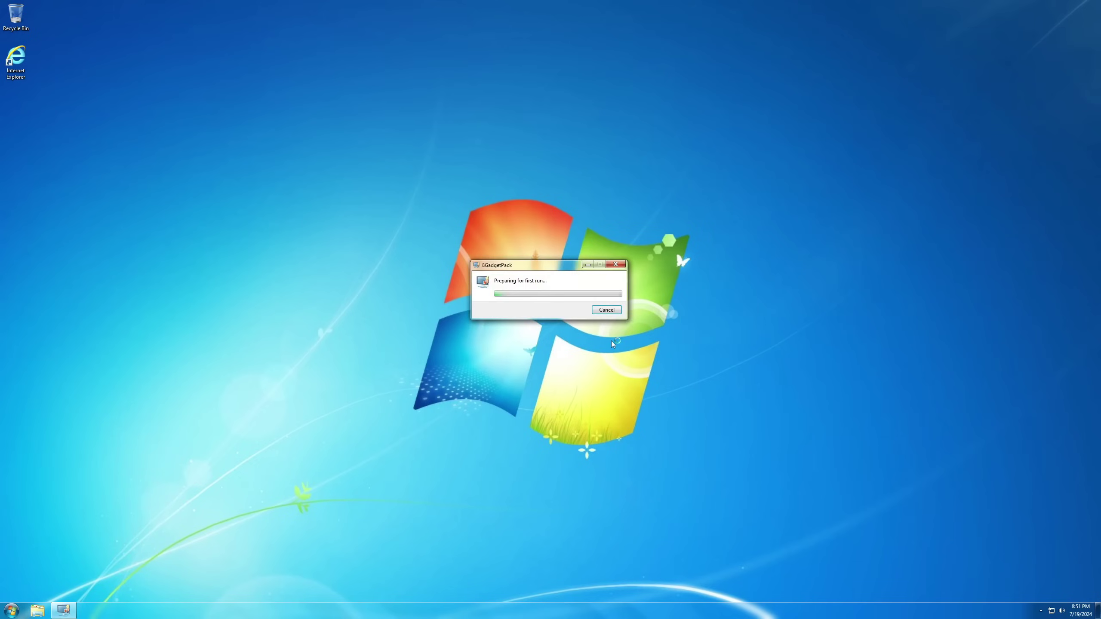
- Open Task Manager from the taskbar and move its window beside the gadget area
{"action": "right_click", "coordinate": [493, 615]}
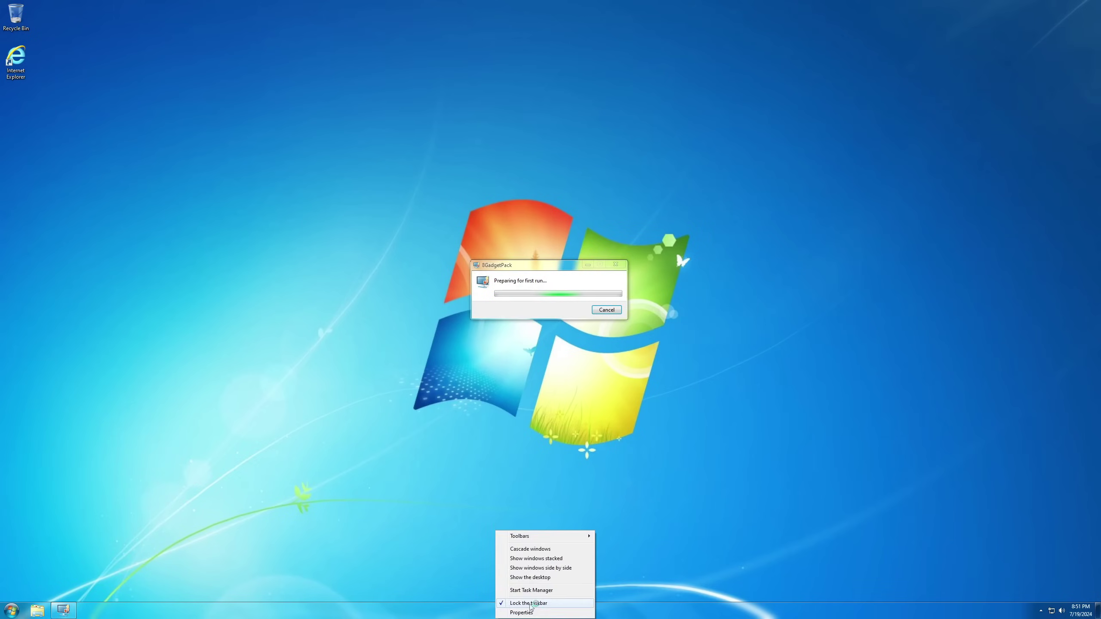
{"action": "left_click", "coordinate": [521, 590]}
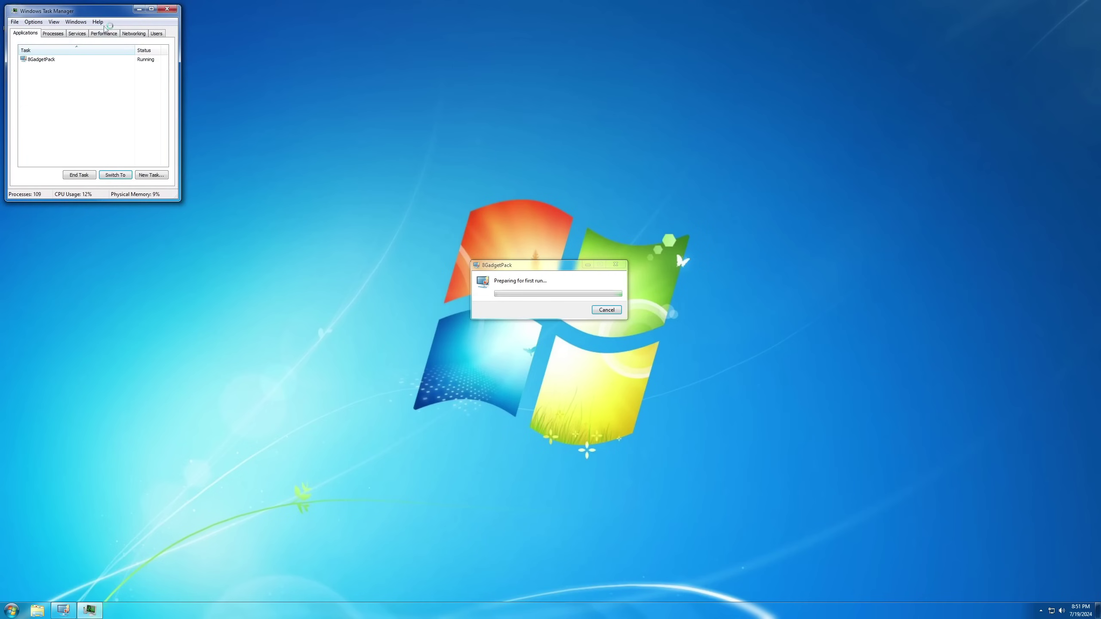
{"action": "left_click_drag", "start_coordinate": [86, 12], "coordinate": [866, 103]}
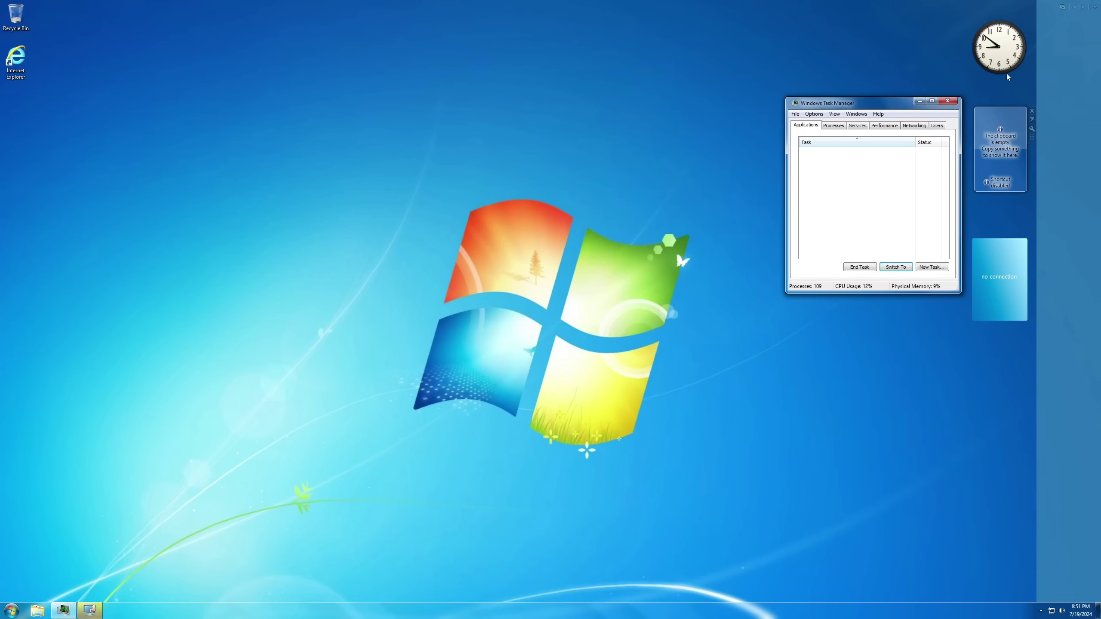
- Move the clock gadget onto the sidebar, and close the sidebar and the gadget gallery
{"action": "left_click_drag", "start_coordinate": [1002, 54], "coordinate": [1036, 53]}
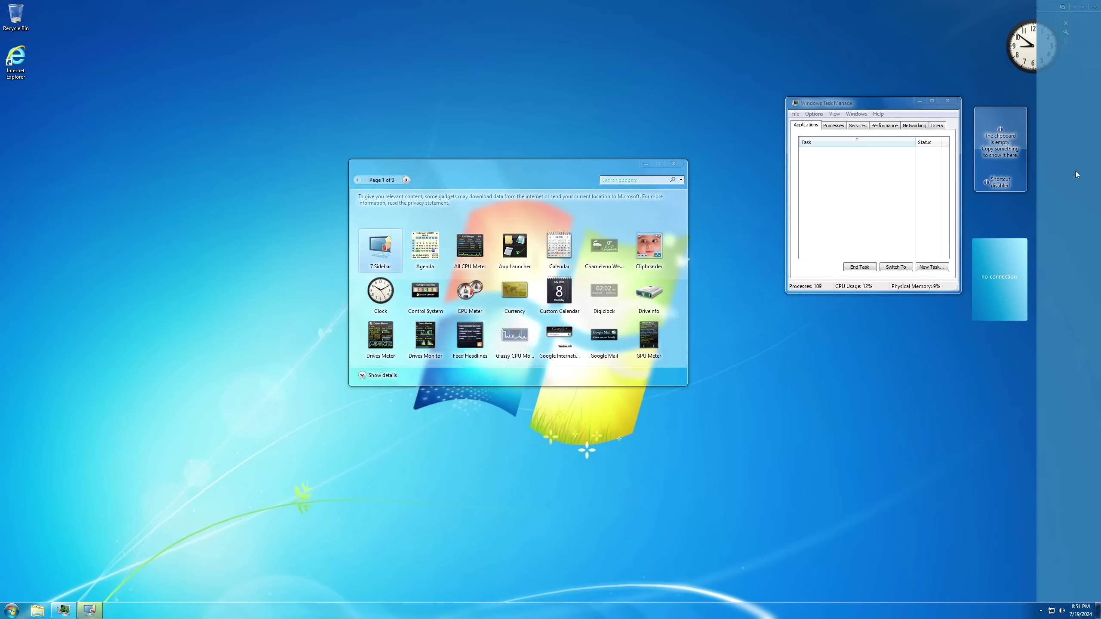
{"action": "right_click", "coordinate": [1073, 286]}
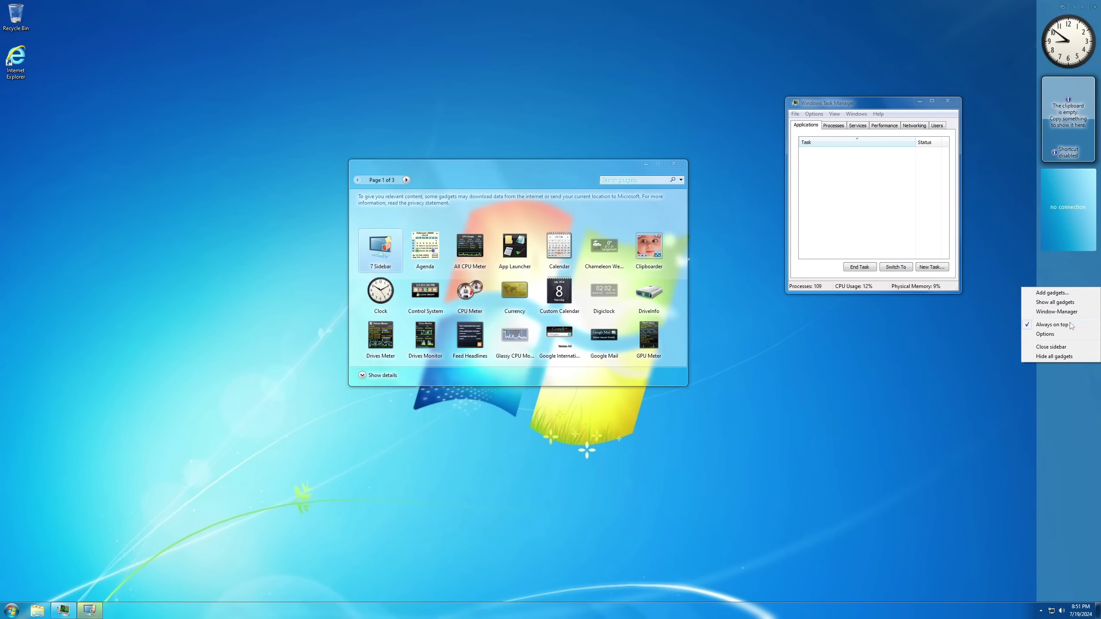
{"action": "left_click", "coordinate": [1059, 348]}
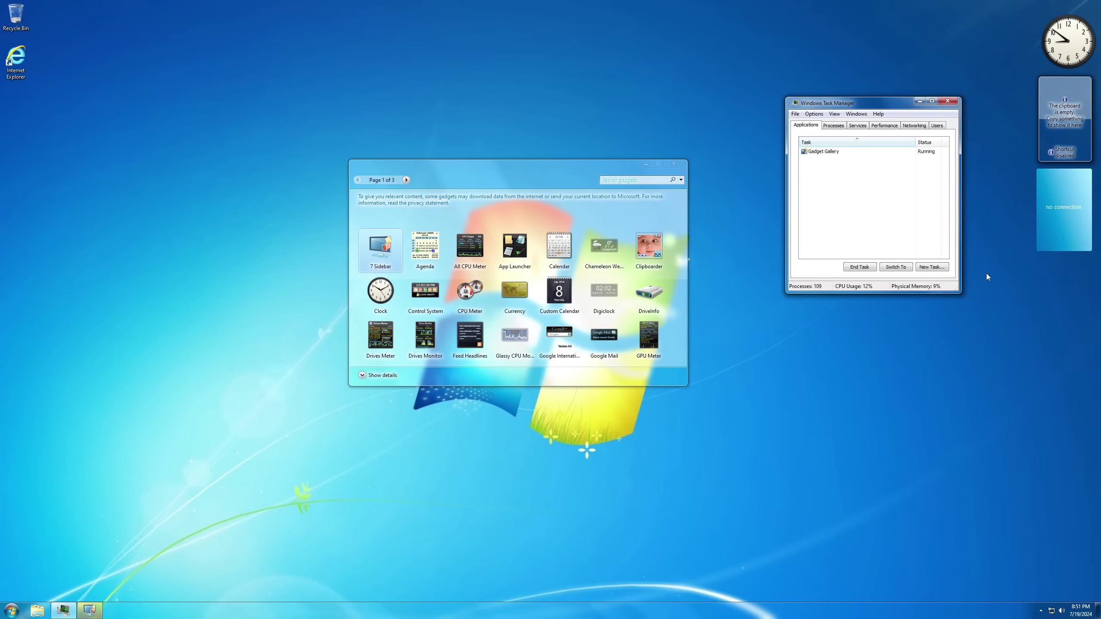
{"action": "left_click", "coordinate": [673, 165]}
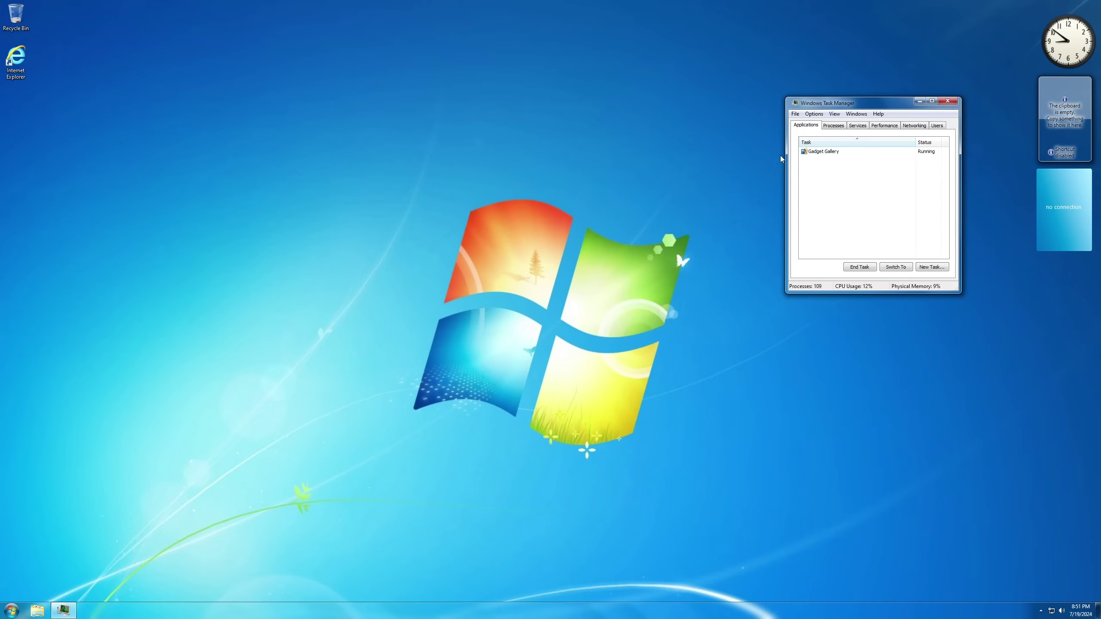
- Run winver to view the About Windows dialog, and look at the Start menu
{"action": "left_click_drag", "start_coordinate": [860, 105], "coordinate": [865, 88]}
{"action": "left_click", "coordinate": [11, 611]}
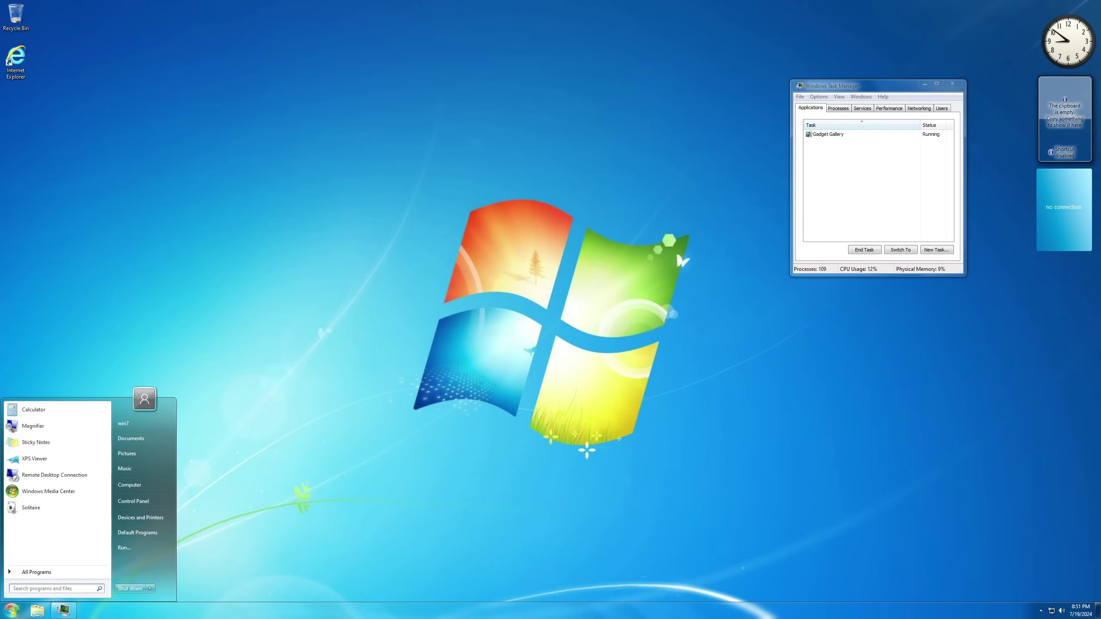
{"action": "type", "text": "winv"}
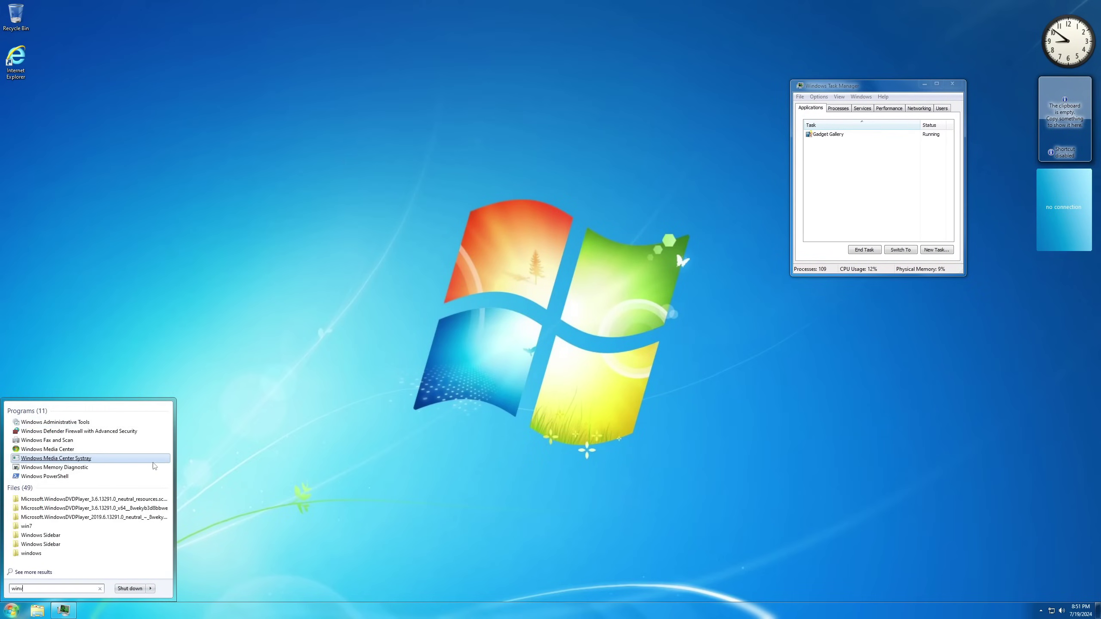
{"action": "type", "text": "er"}
{"action": "left_click", "coordinate": [38, 426]}
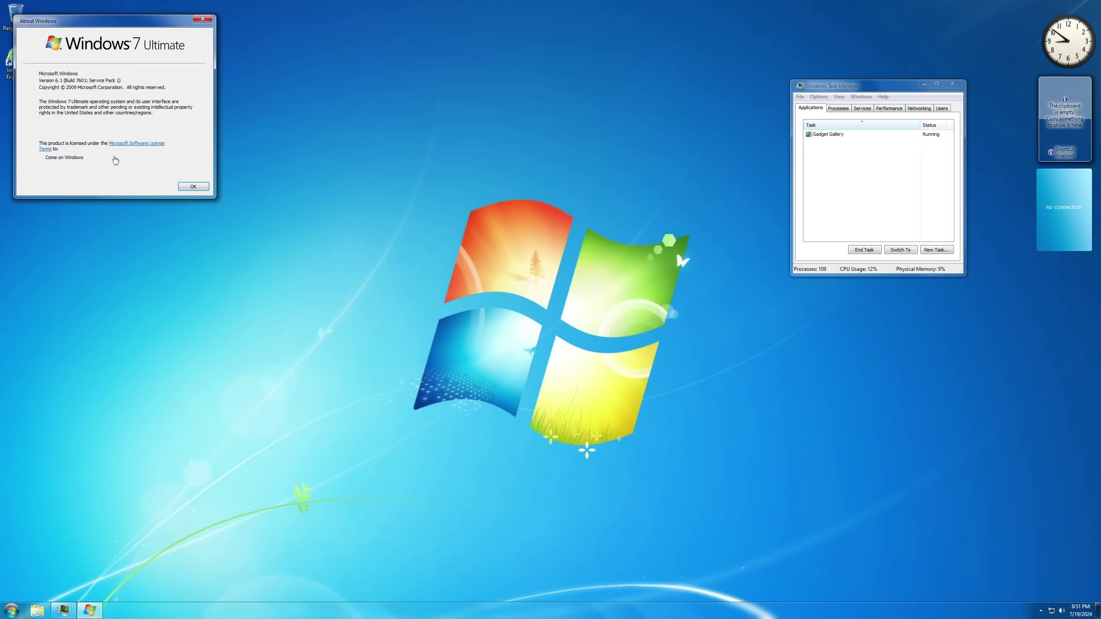
{"action": "left_click", "coordinate": [13, 609]}
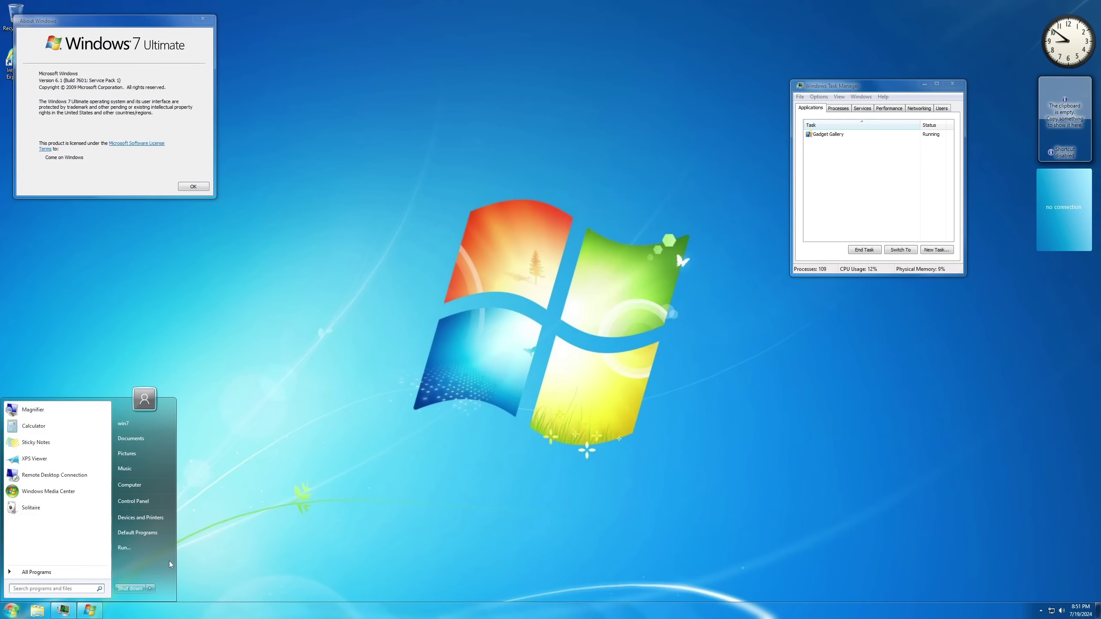
{"action": "left_click", "coordinate": [276, 531]}
- Open the Computer window, inspect the General and Tools properties of Local Disk (C:), and close both windows
{"action": "key", "text": "super+e"}
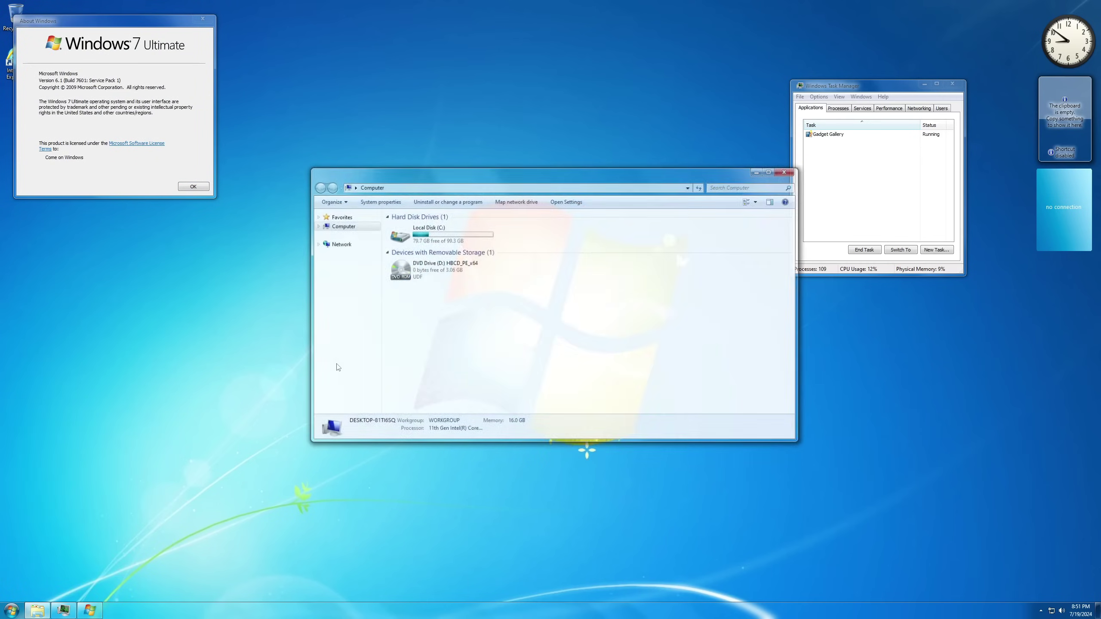
{"action": "left_click_drag", "start_coordinate": [511, 174], "coordinate": [460, 163]}
{"action": "right_click", "coordinate": [388, 225]}
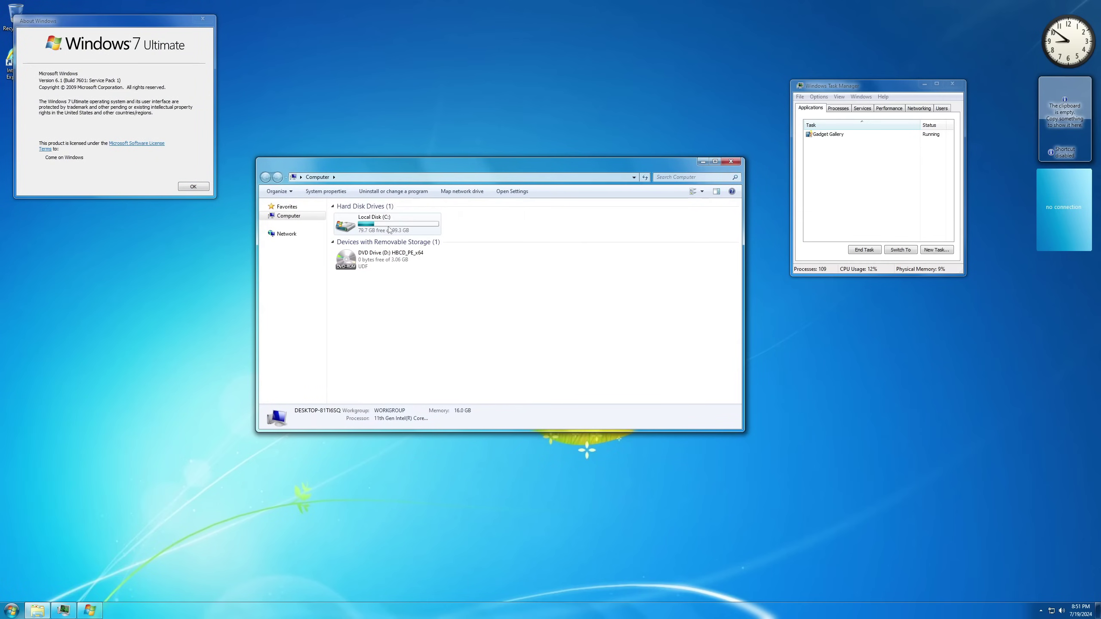
{"action": "left_click", "coordinate": [415, 354]}
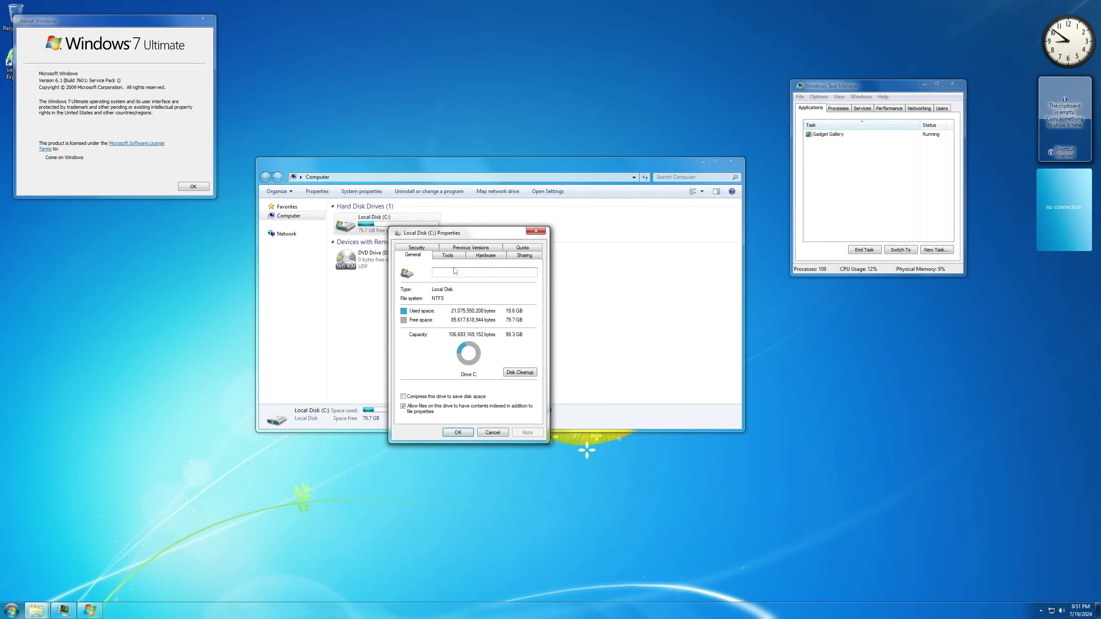
{"action": "left_click", "coordinate": [447, 255]}
{"action": "left_click", "coordinate": [537, 233]}
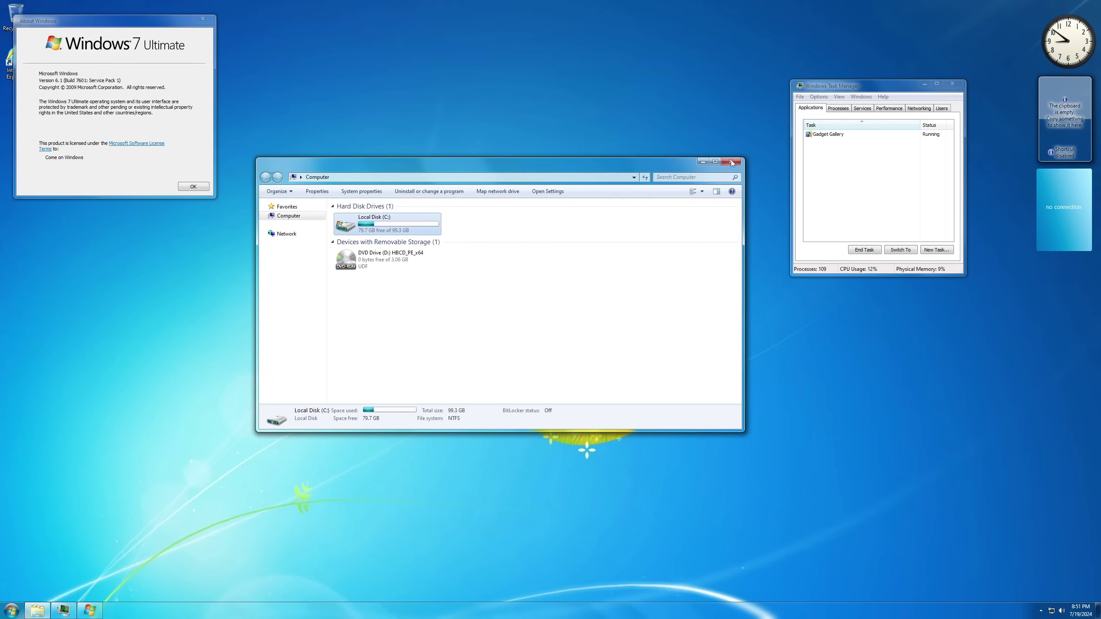
{"action": "left_click", "coordinate": [731, 162]}
- Open the System page in Control Panel's System and Security category to view the computer's basic information
{"action": "key", "text": "super"}
{"action": "left_click", "coordinate": [154, 502]}
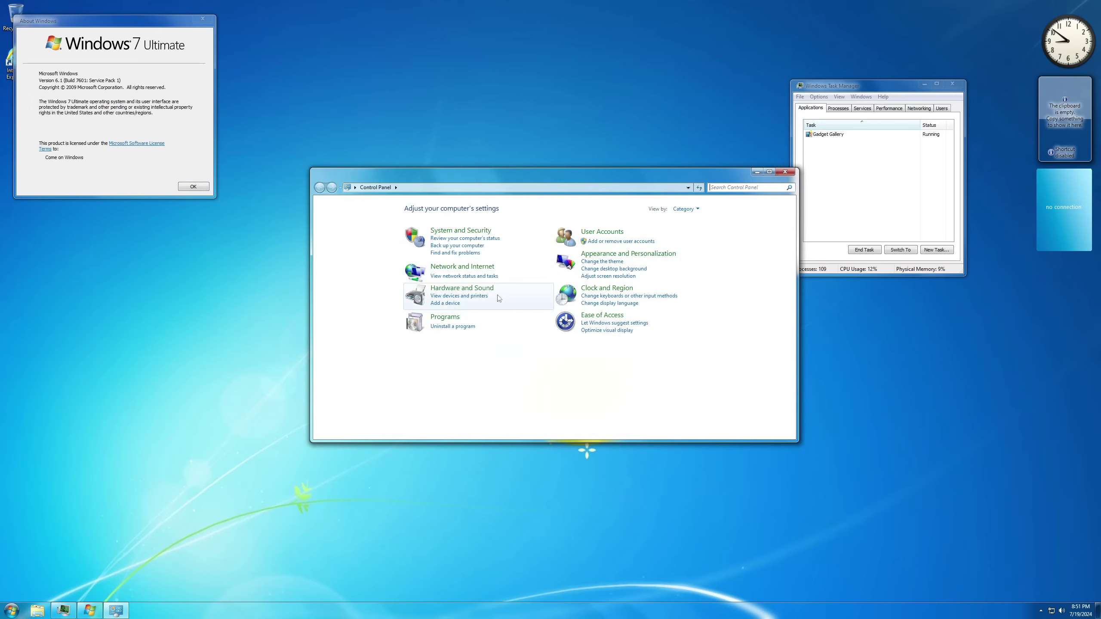
{"action": "left_click", "coordinate": [456, 207]}
{"action": "left_click", "coordinate": [498, 263]}
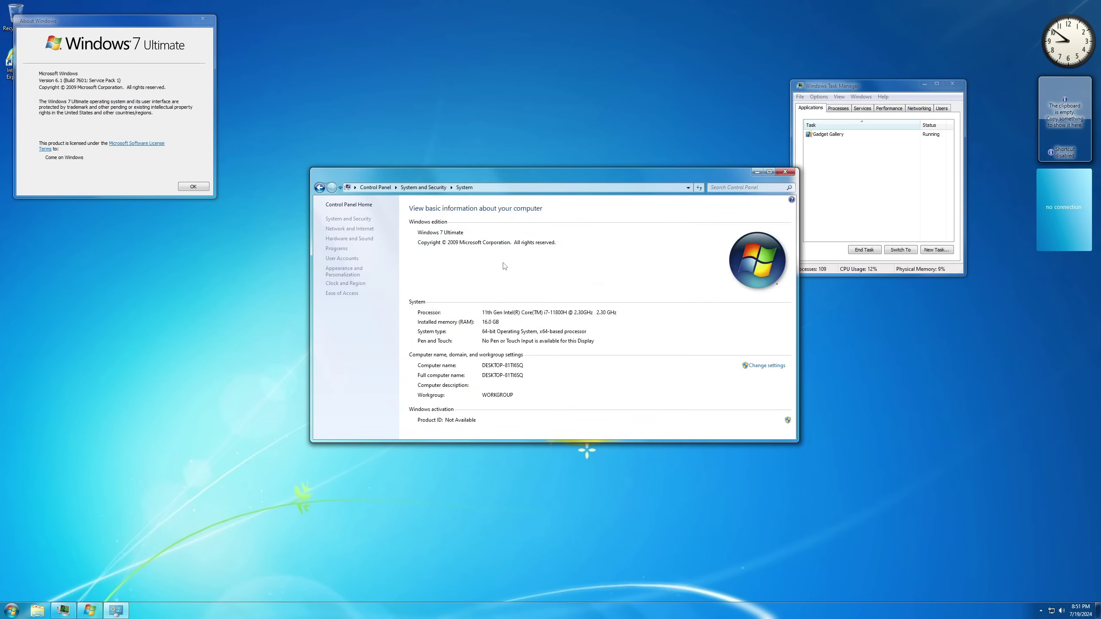
{"action": "left_click_drag", "start_coordinate": [666, 188], "coordinate": [629, 151]}
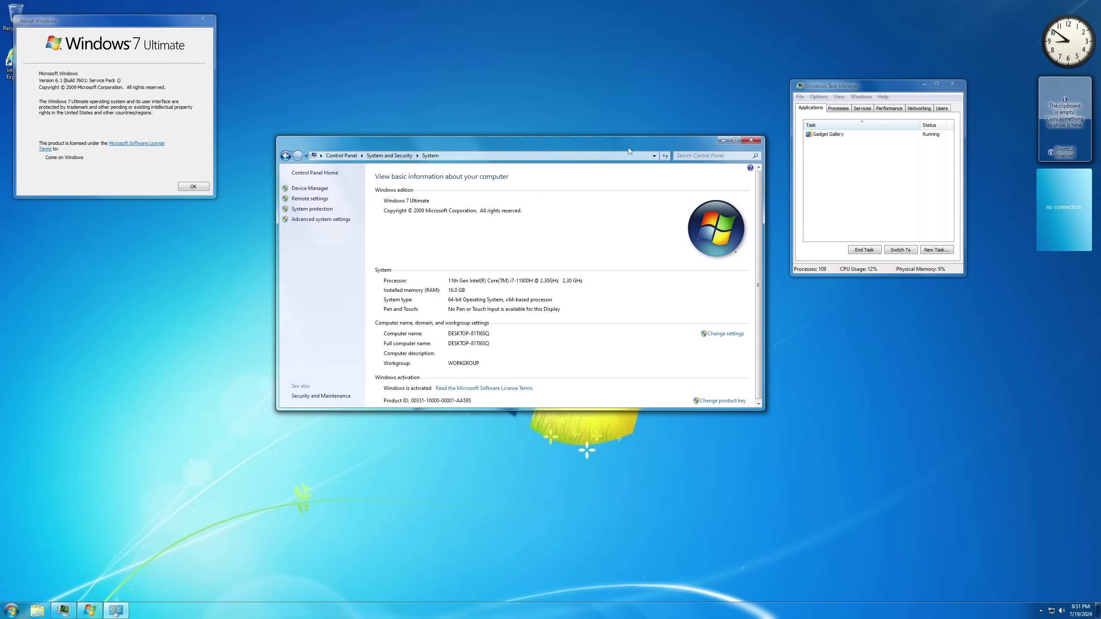
- Check the clock and volume flyouts in the notification area, and open the Start menu
{"action": "left_click", "coordinate": [1077, 612]}
{"action": "left_click", "coordinate": [934, 440]}
{"action": "left_click", "coordinate": [1062, 614]}
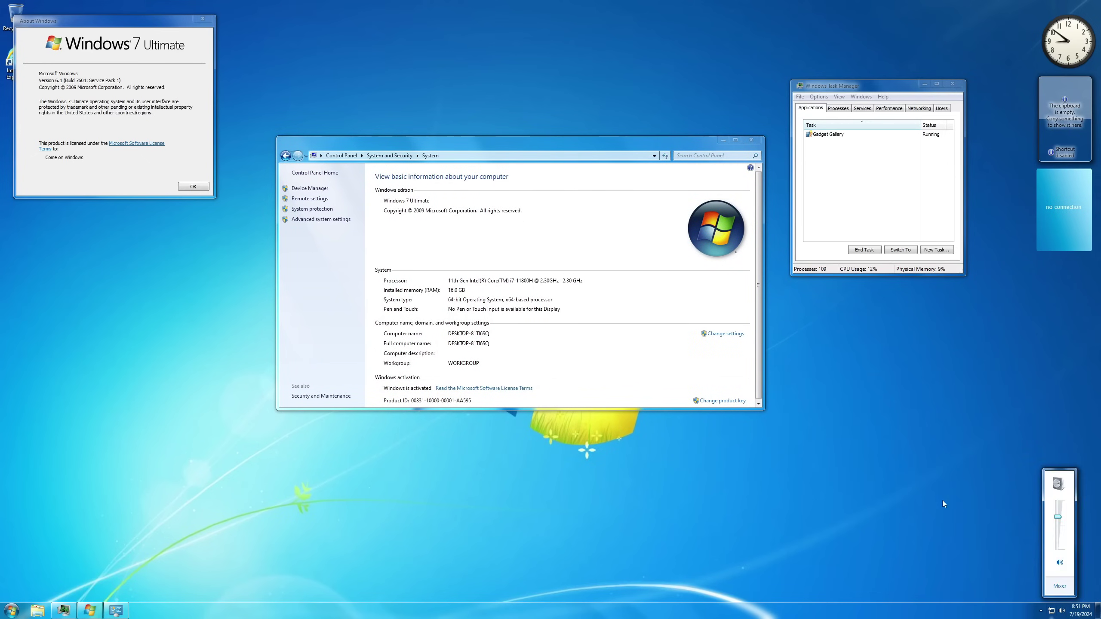
{"action": "left_click", "coordinate": [939, 500]}
{"action": "left_click", "coordinate": [1084, 614]}
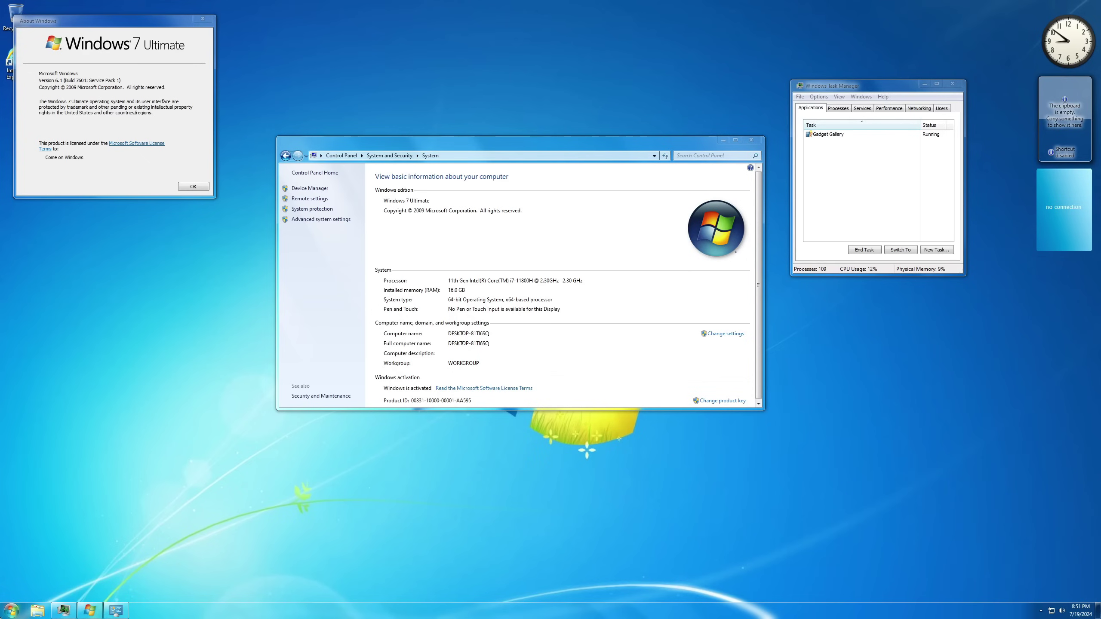
{"action": "left_click", "coordinate": [12, 610]}
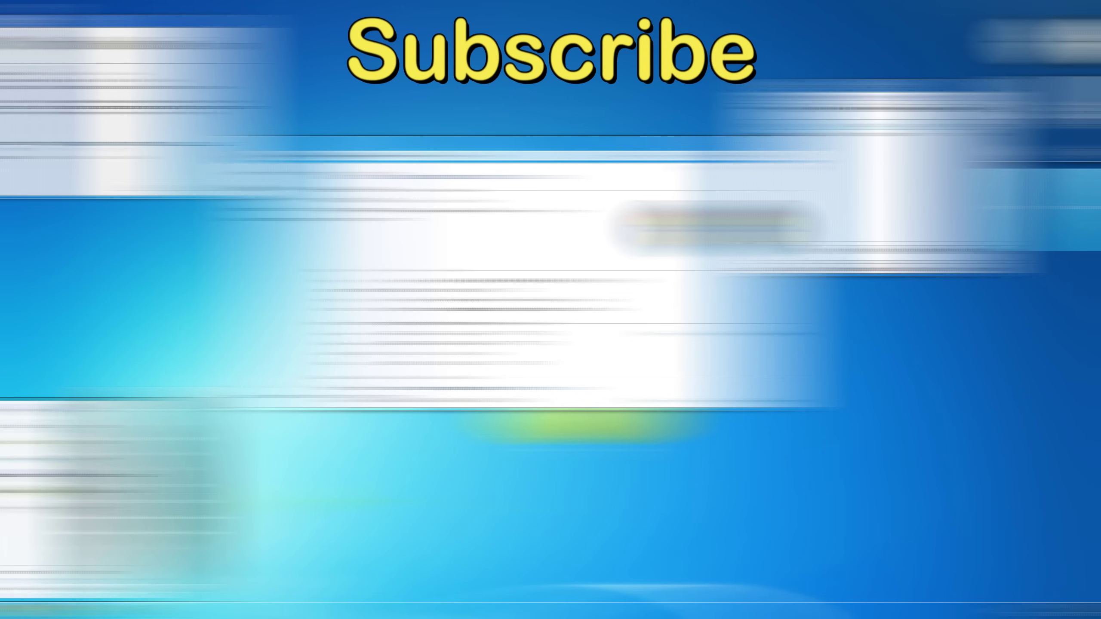